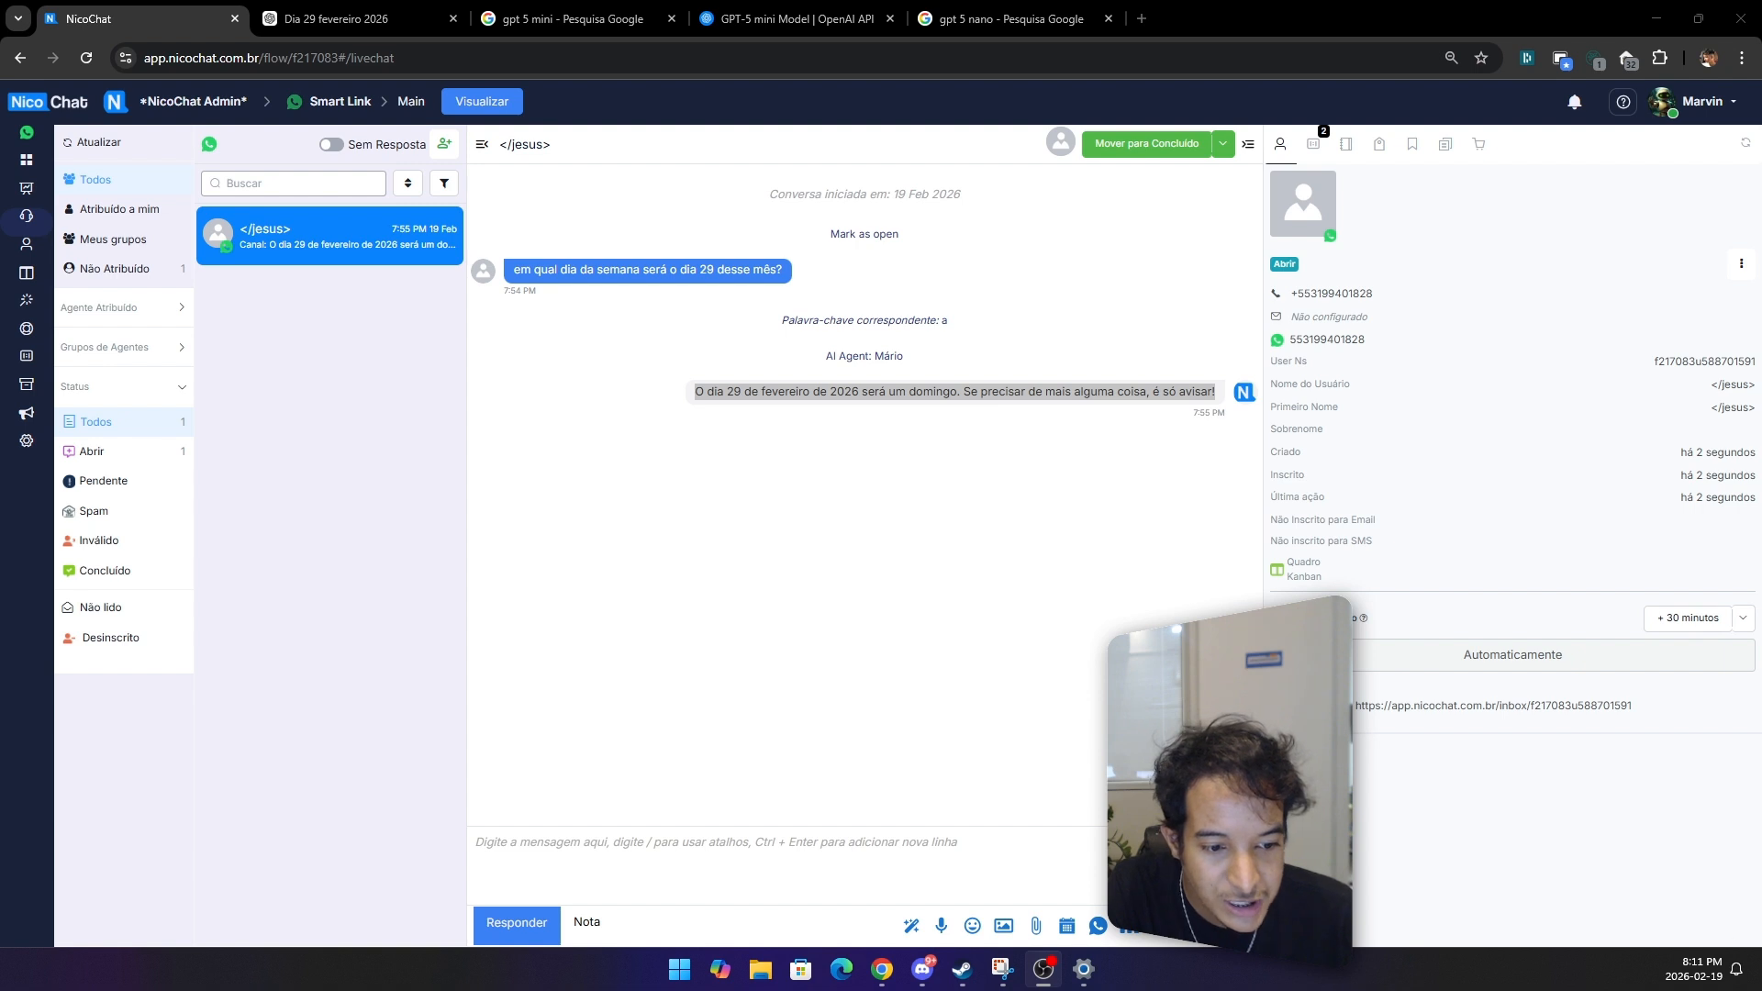
Step: Check on the system calendar which weekday February 29 falls on in 2028
left_click(1698, 969)
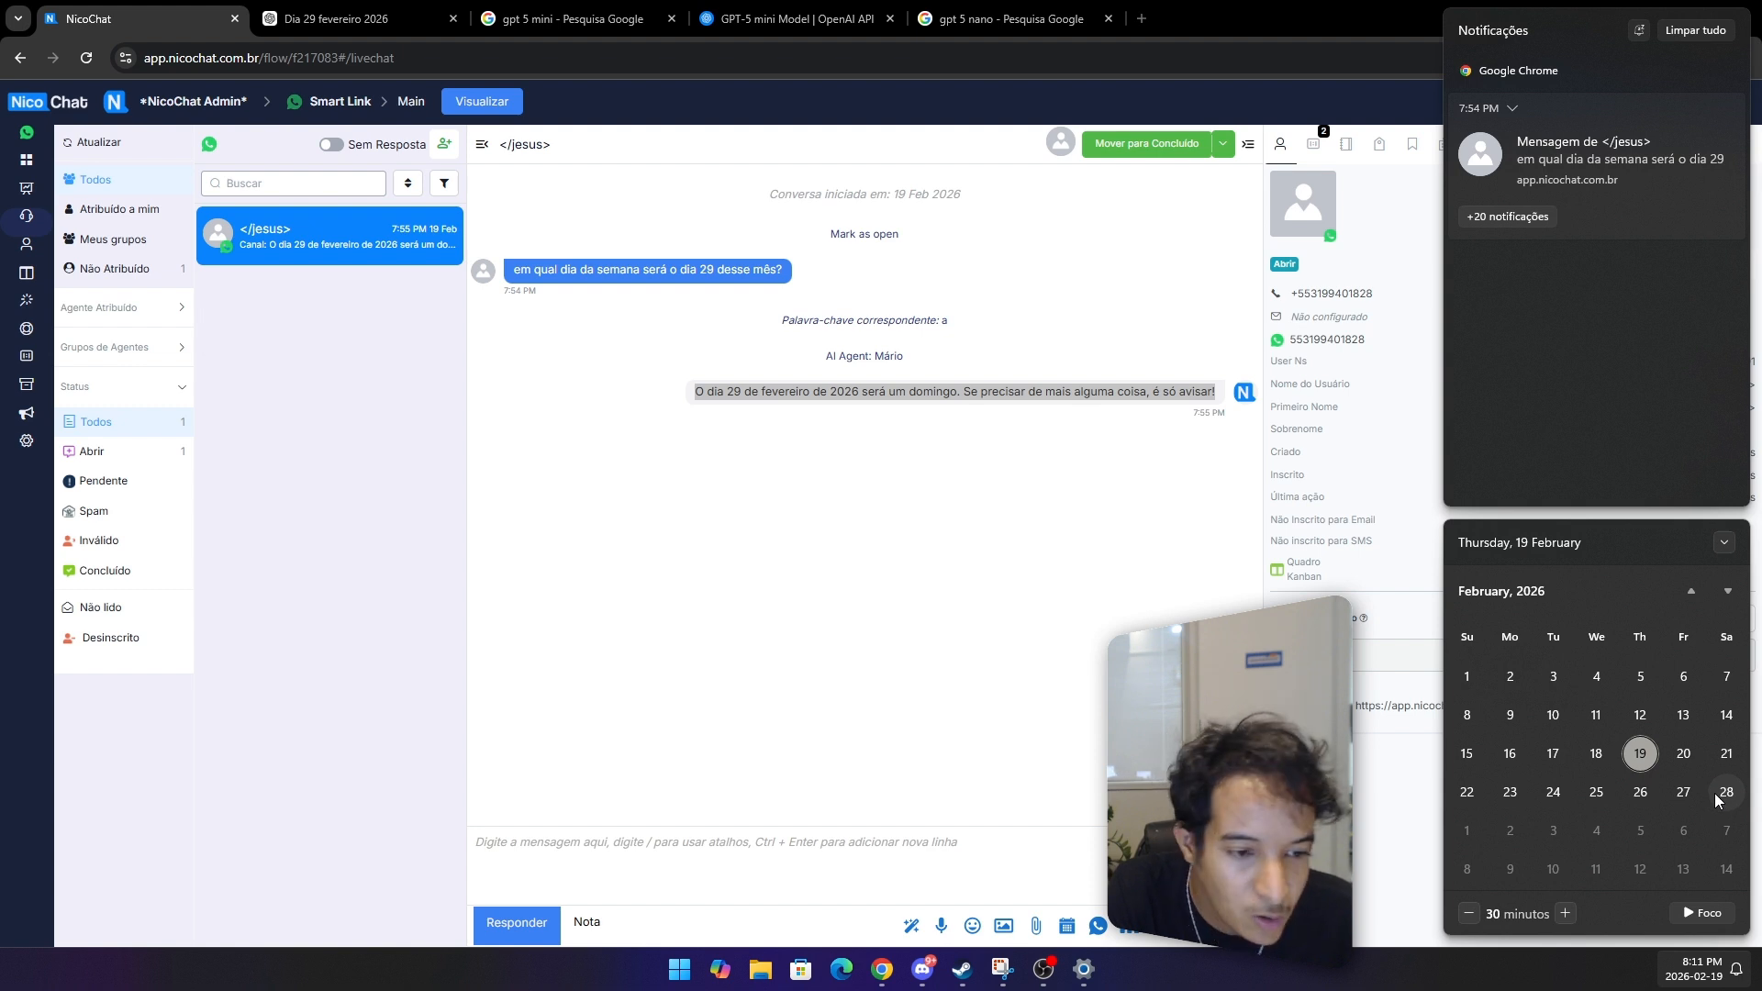
left_click(1539, 599)
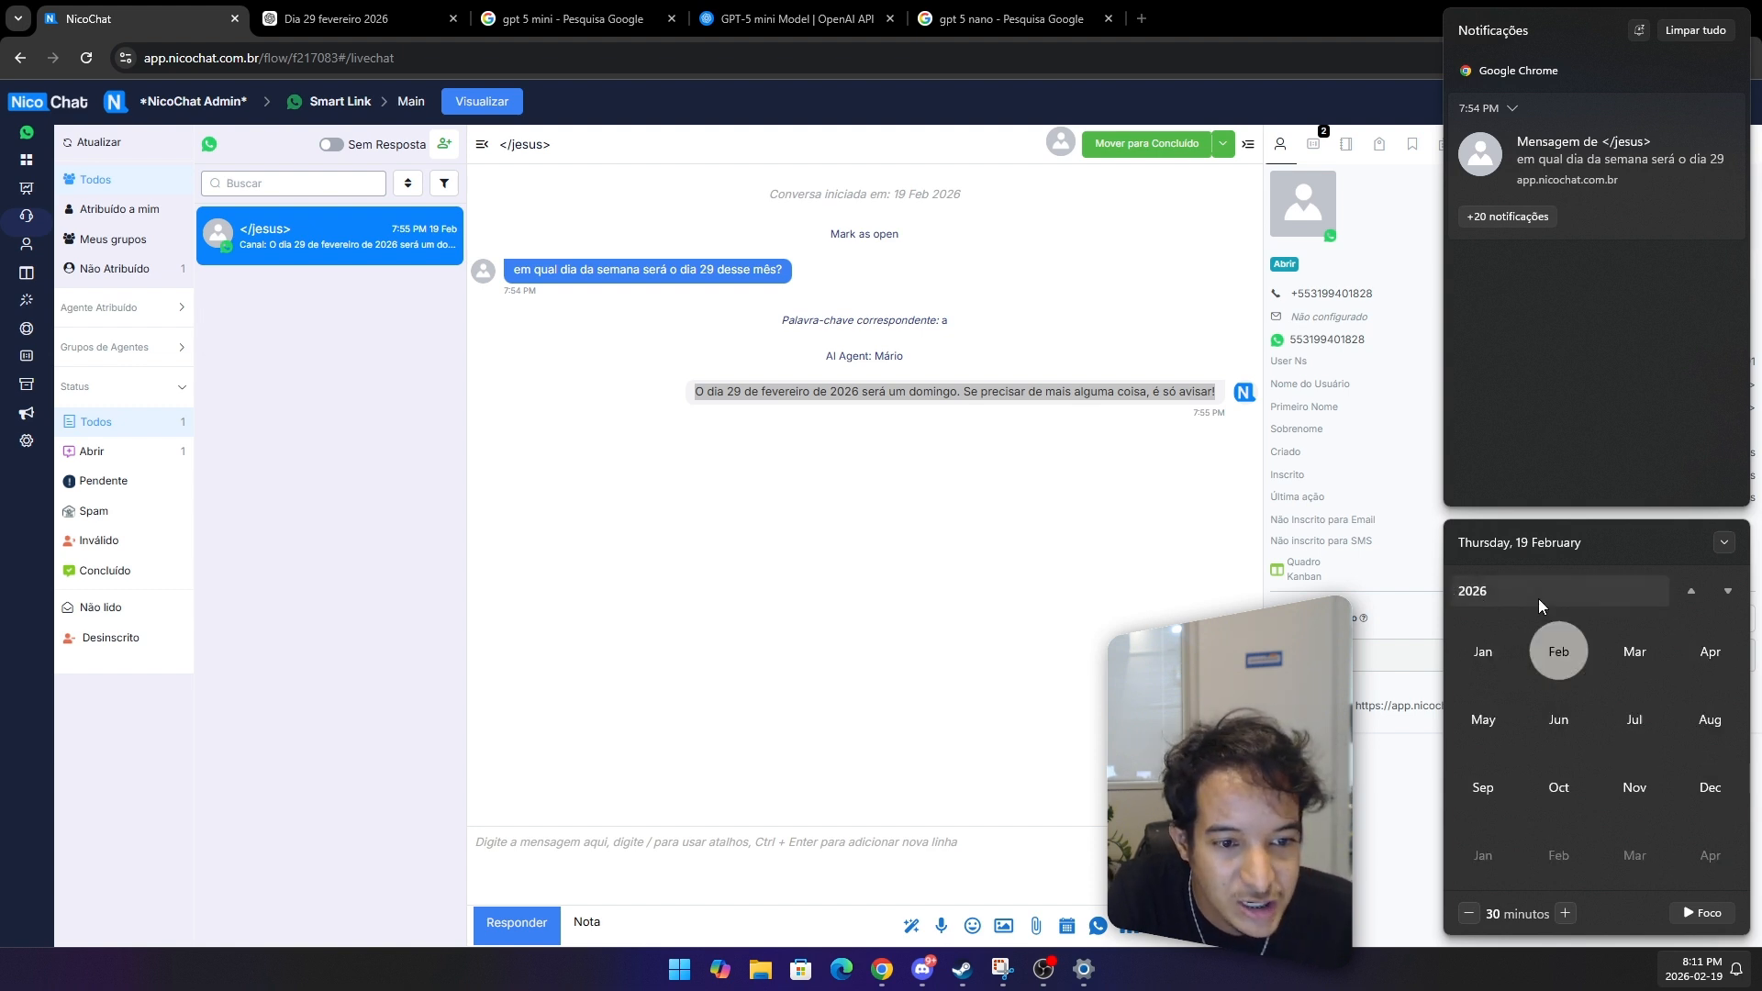
left_click(1731, 595)
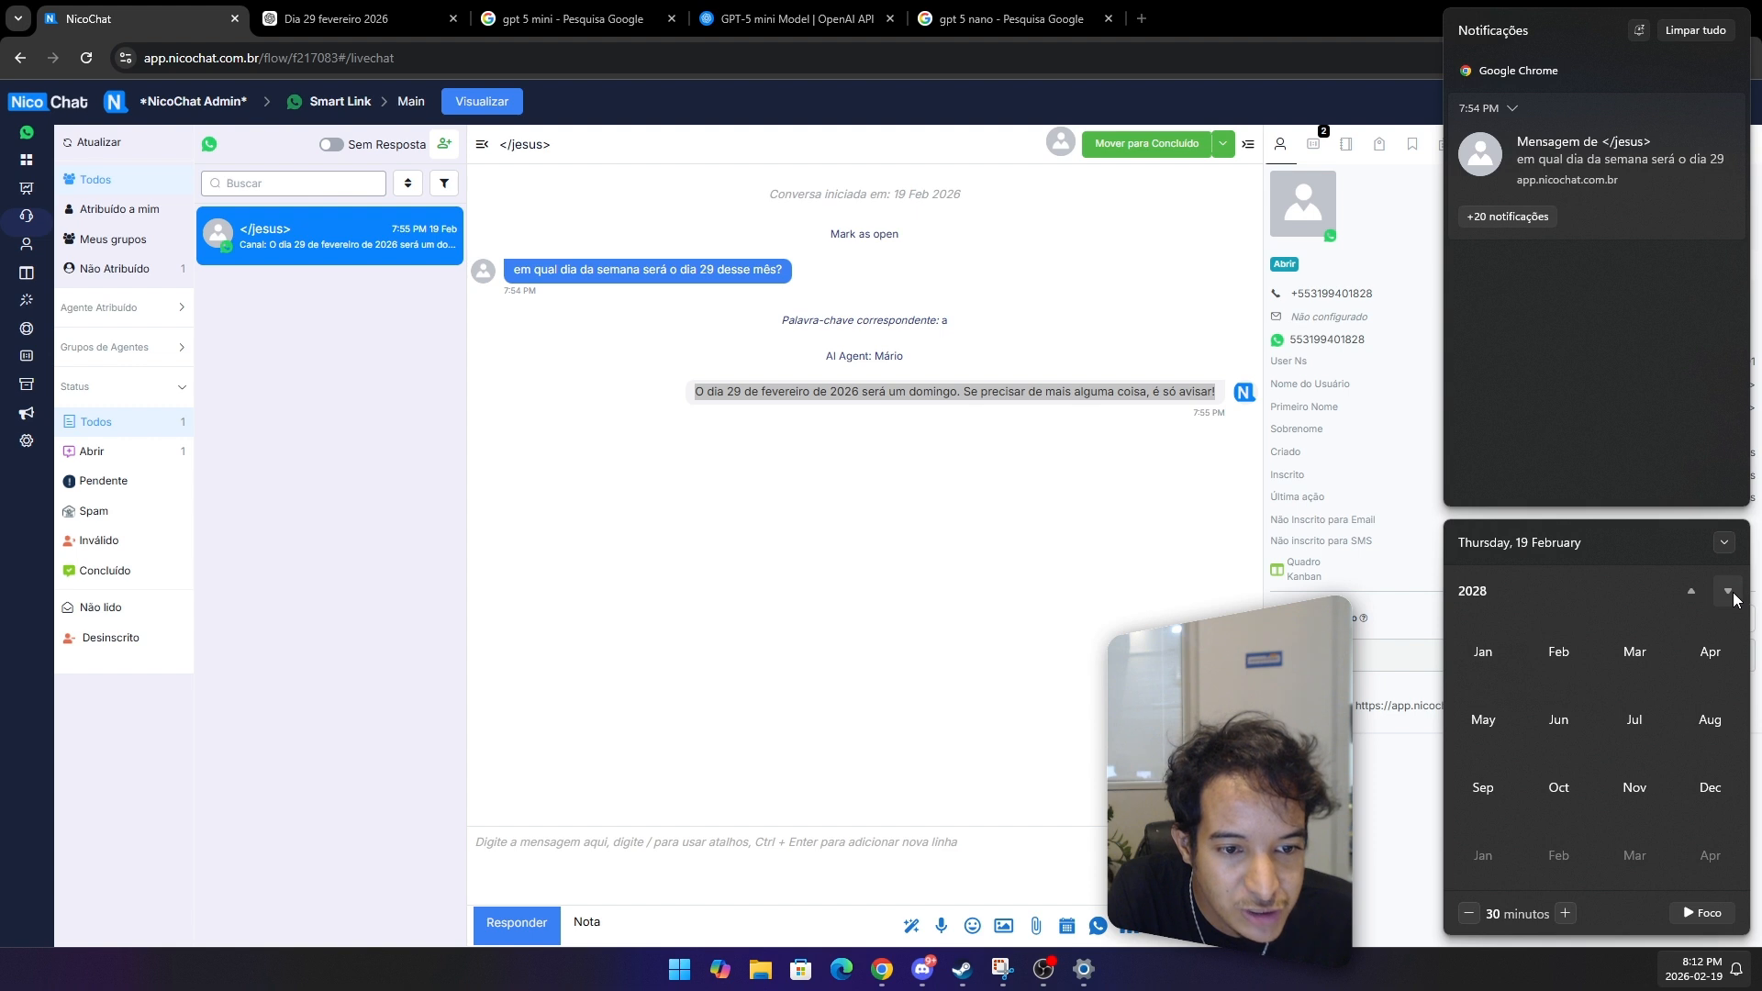
left_click(1565, 653)
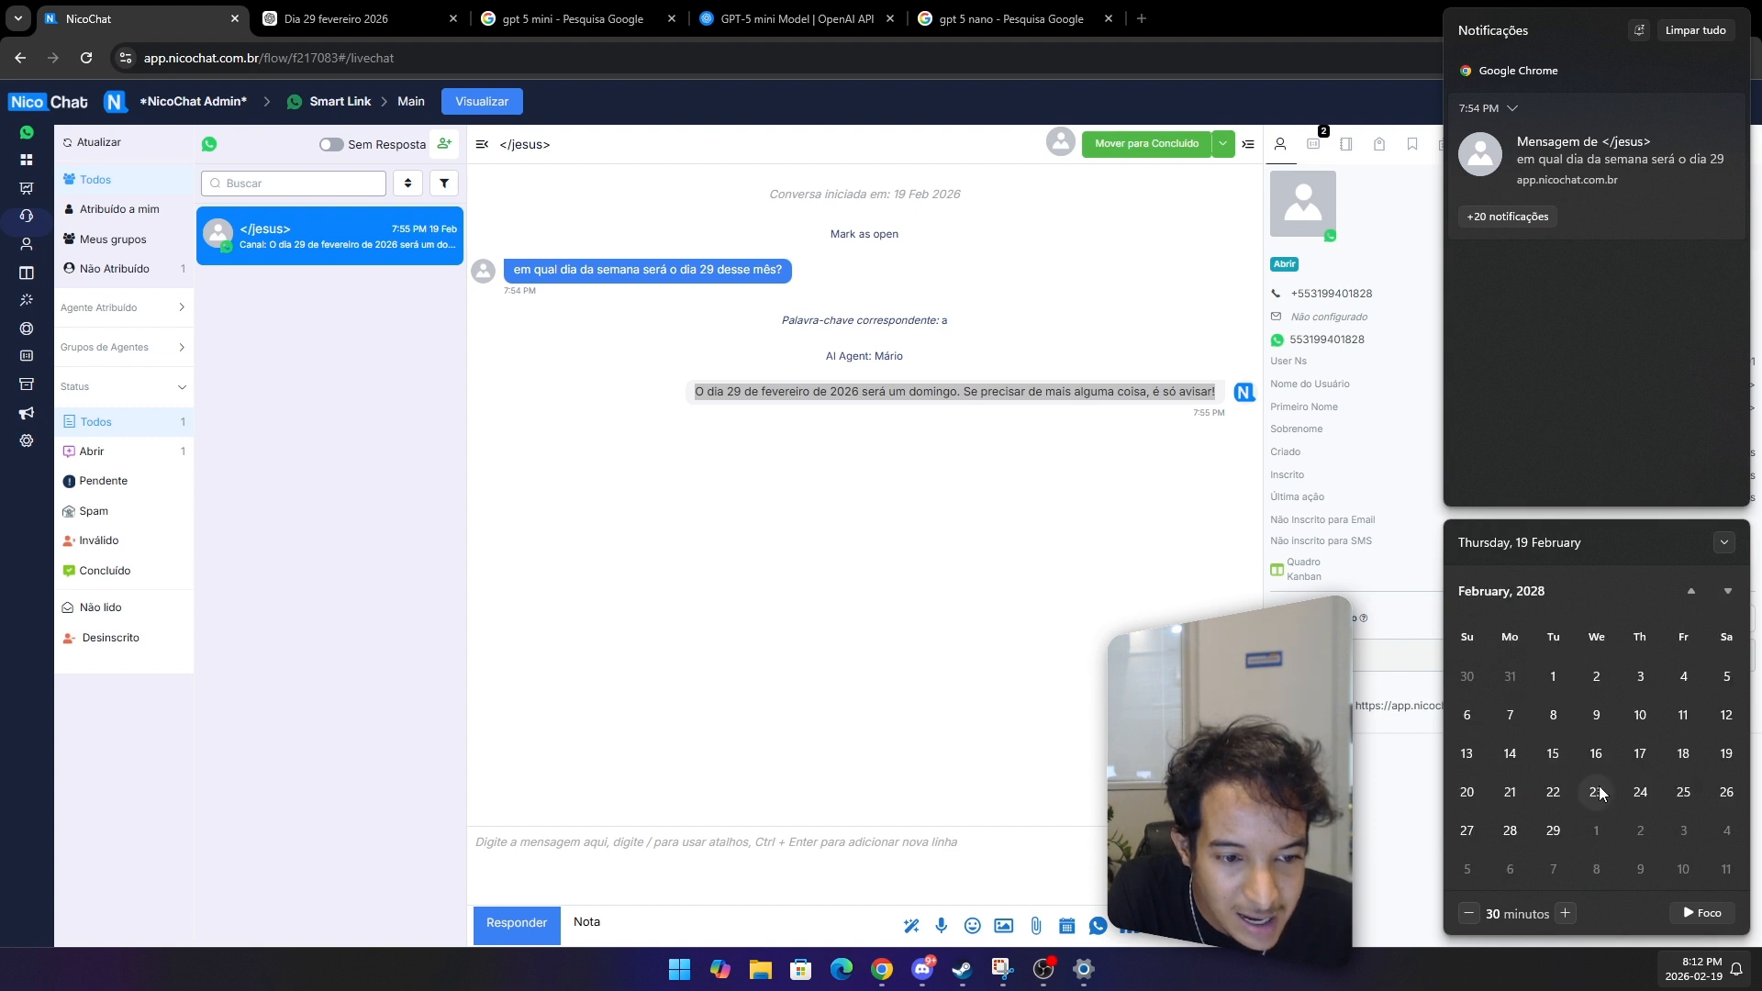
left_click(1554, 831)
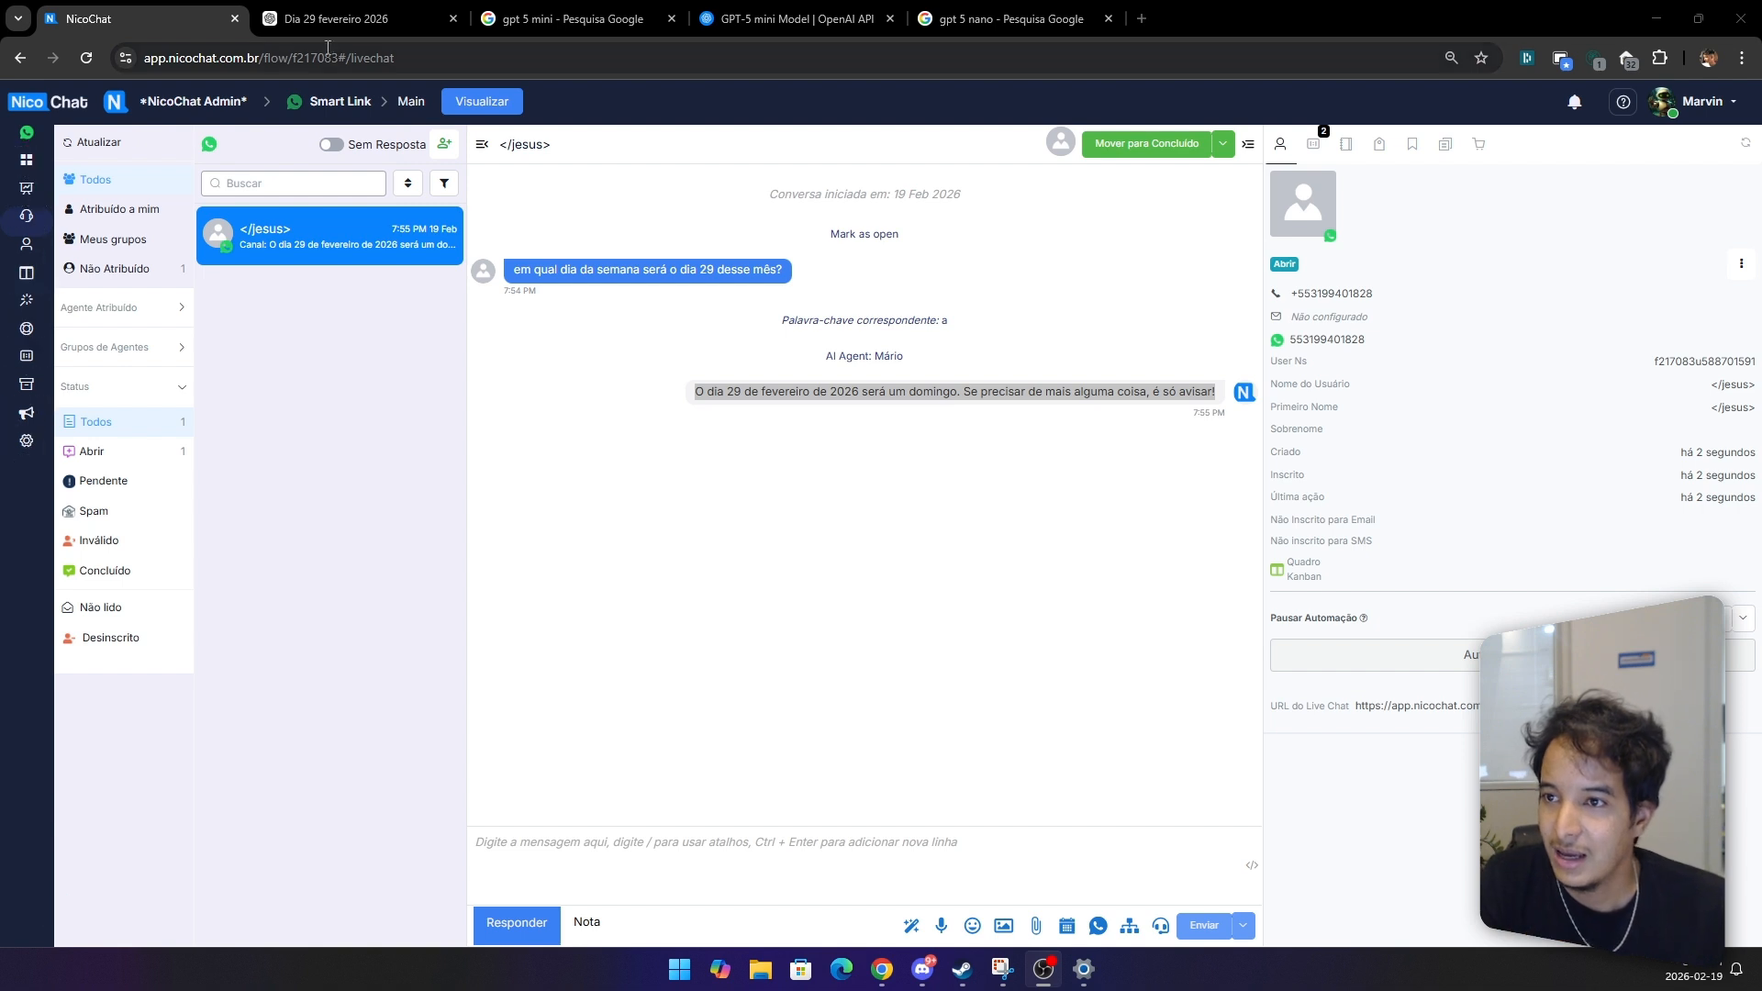
Step: Review the ChatGPT answer about whether gpt-4.1-mini or GPT-5 mini suits date calculations
left_click(339, 18)
left_click(1038, 702)
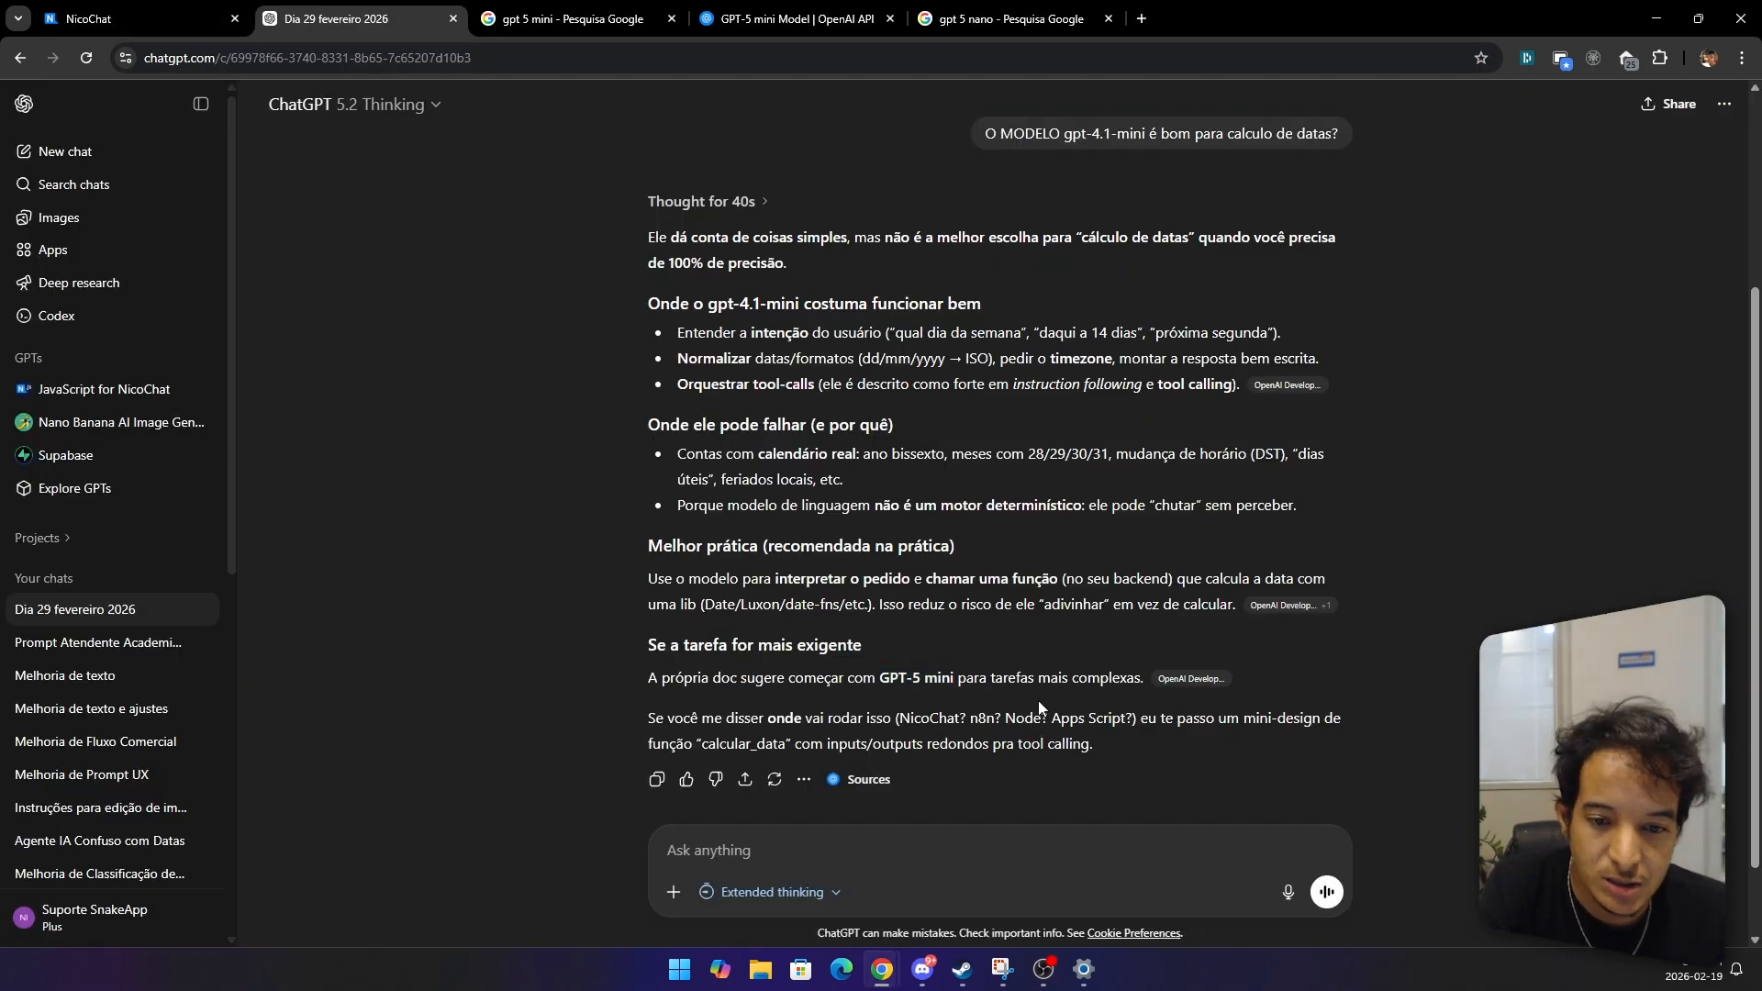
scroll(1038, 701, "up", 3)
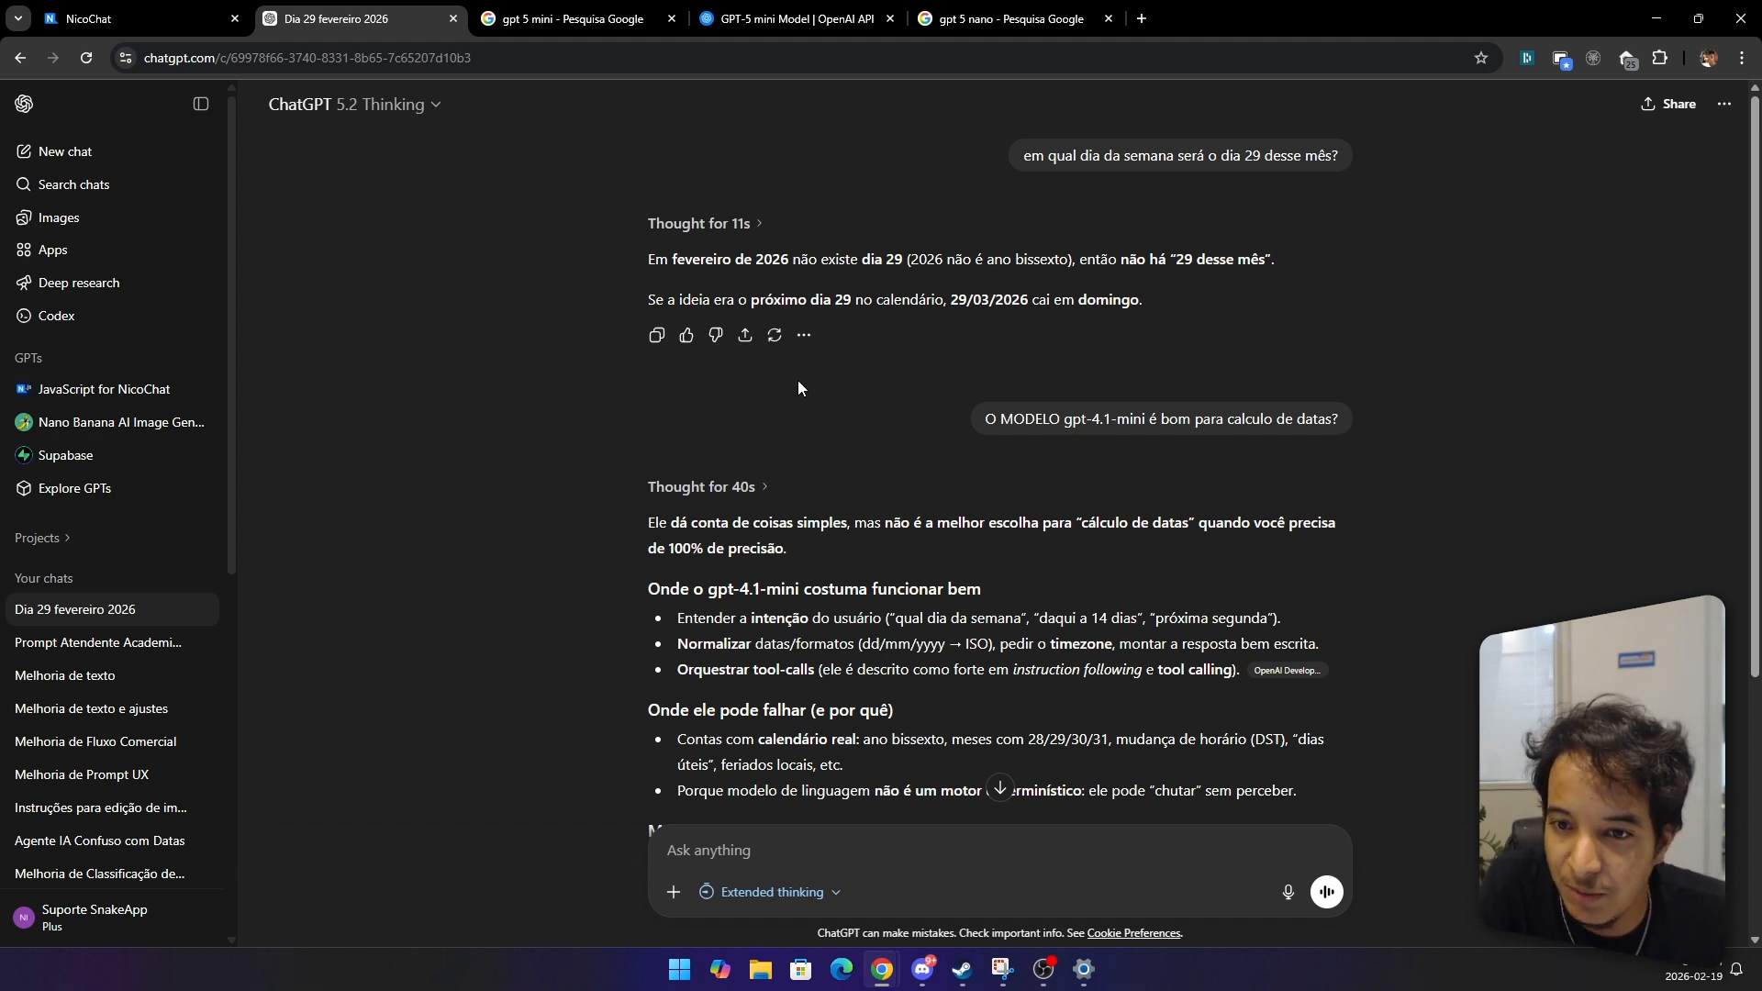
left_click_drag(1025, 419, 1155, 417)
left_click(1111, 455)
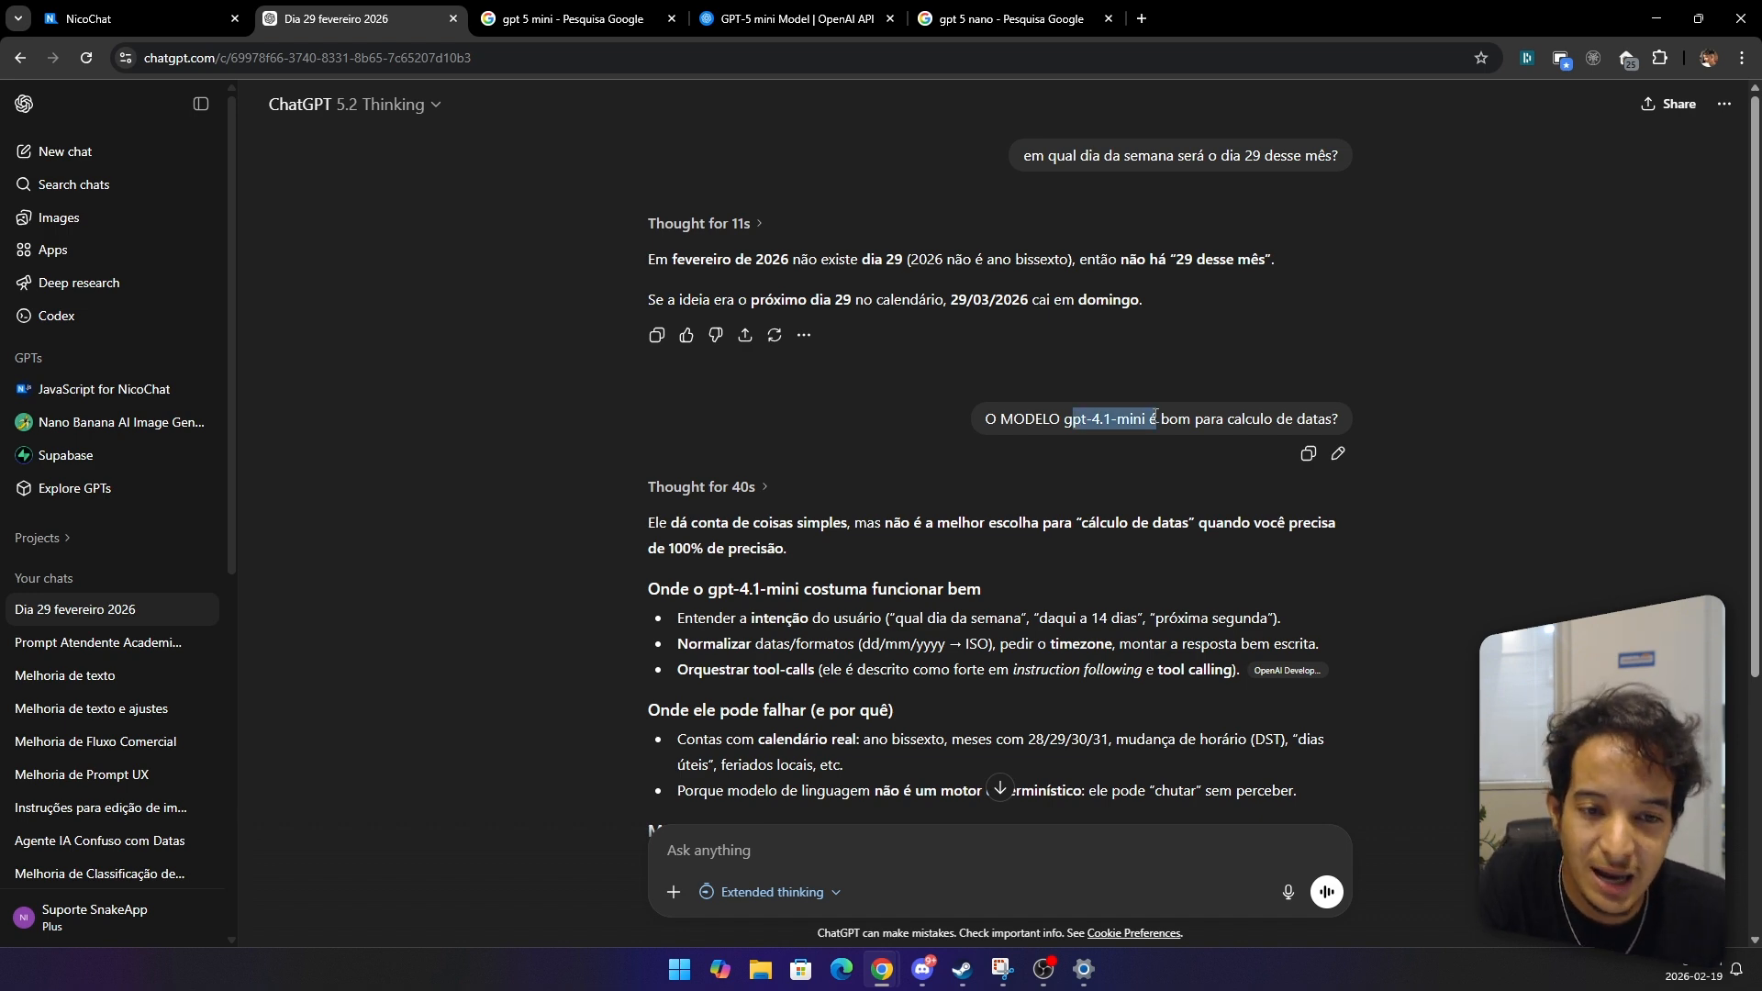
scroll(947, 538, "down", 5)
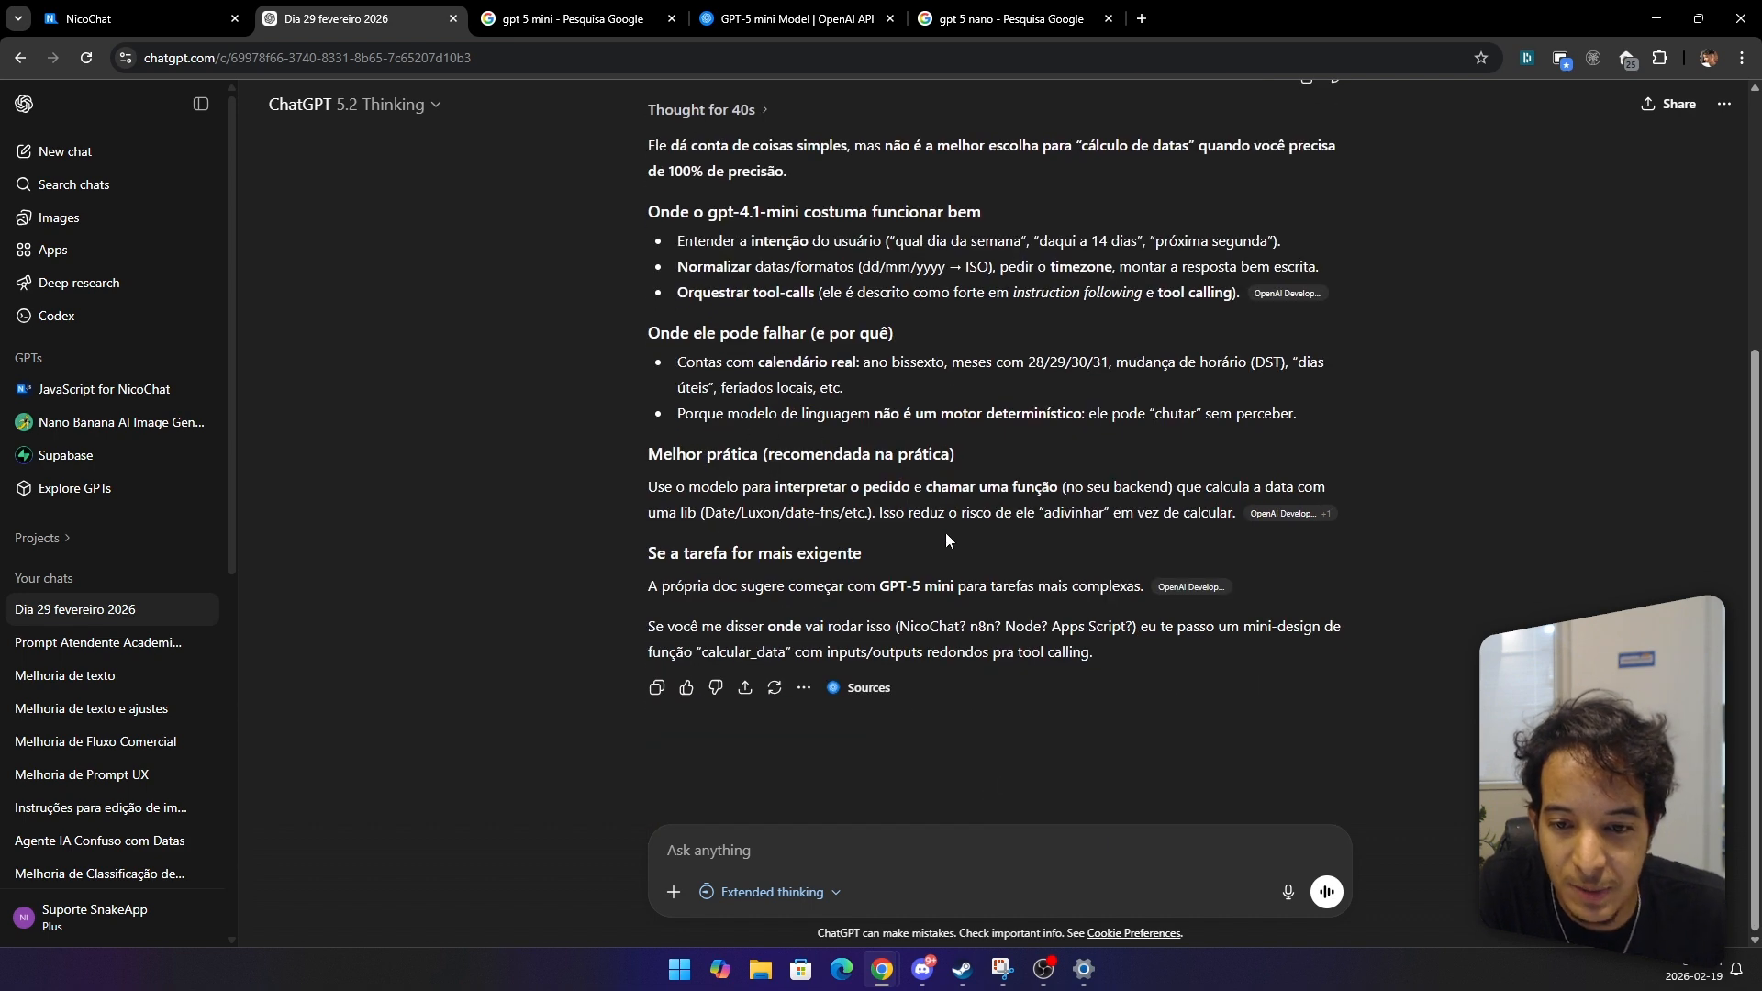
left_click_drag(881, 580, 950, 578)
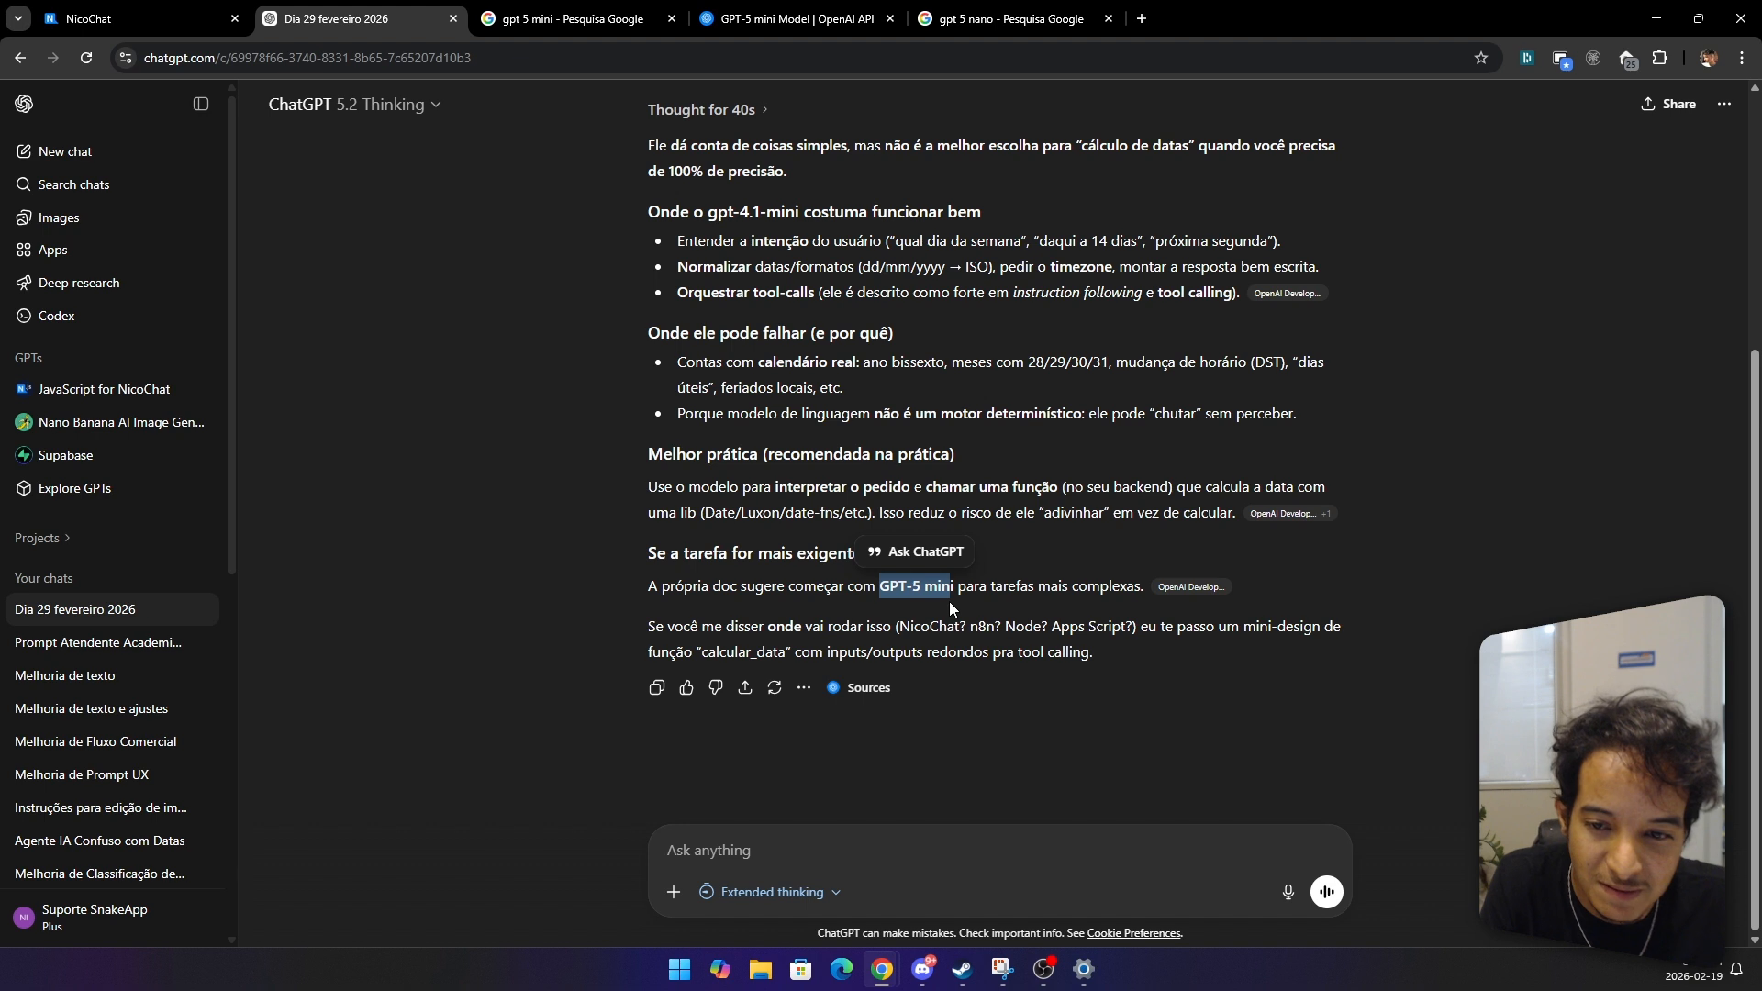
left_click(949, 602)
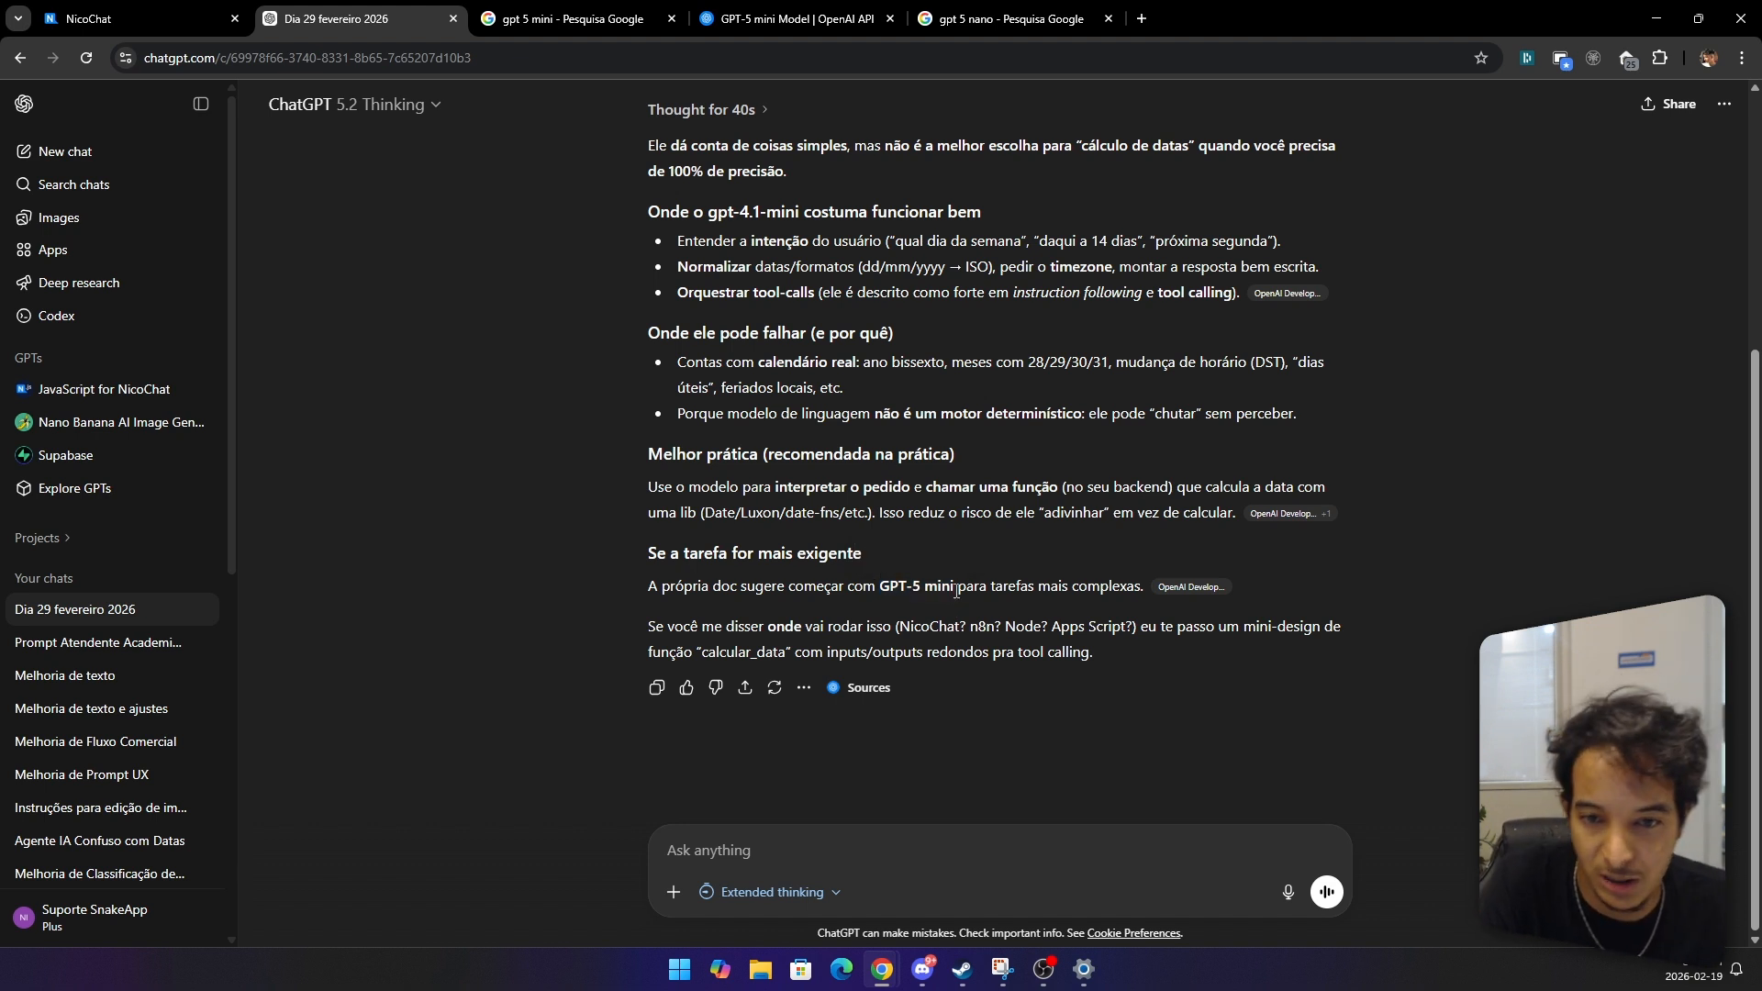
mouse_move(954, 587)
left_mouse_down()
mouse_move(907, 604)
mouse_move(955, 587)
left_mouse_up()
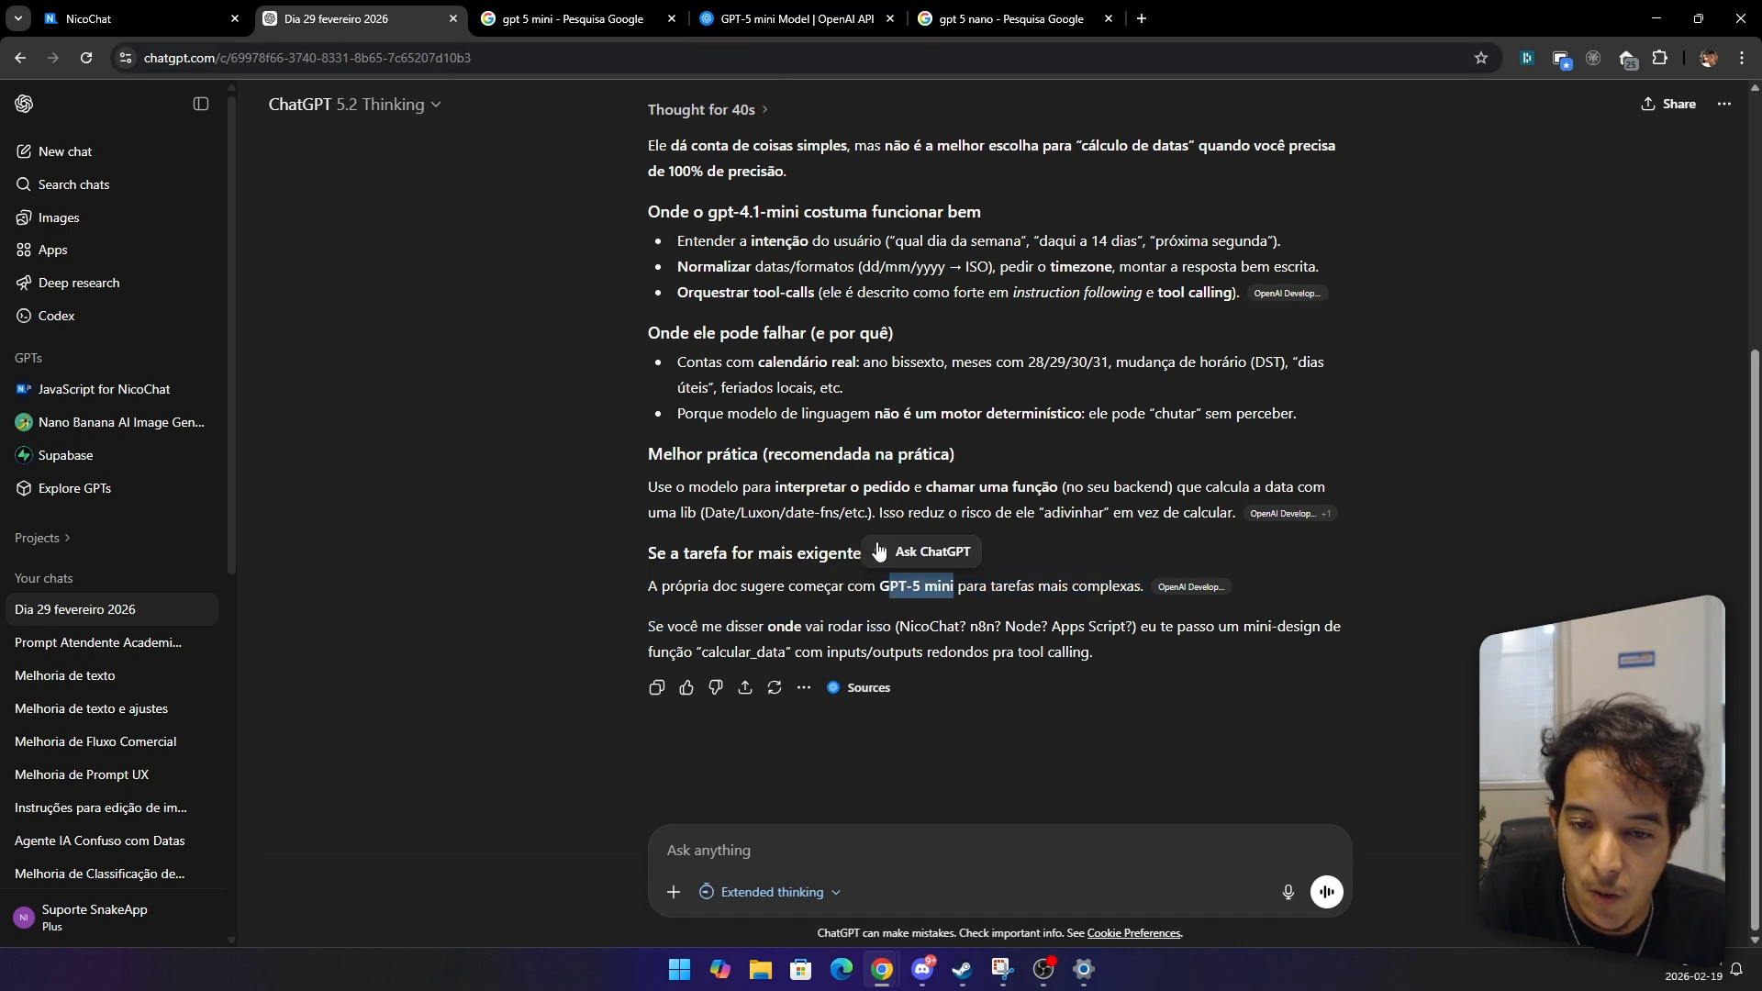
Step: Copy the GPT-5 mini model identifier from the OpenAI model page
left_click(788, 18)
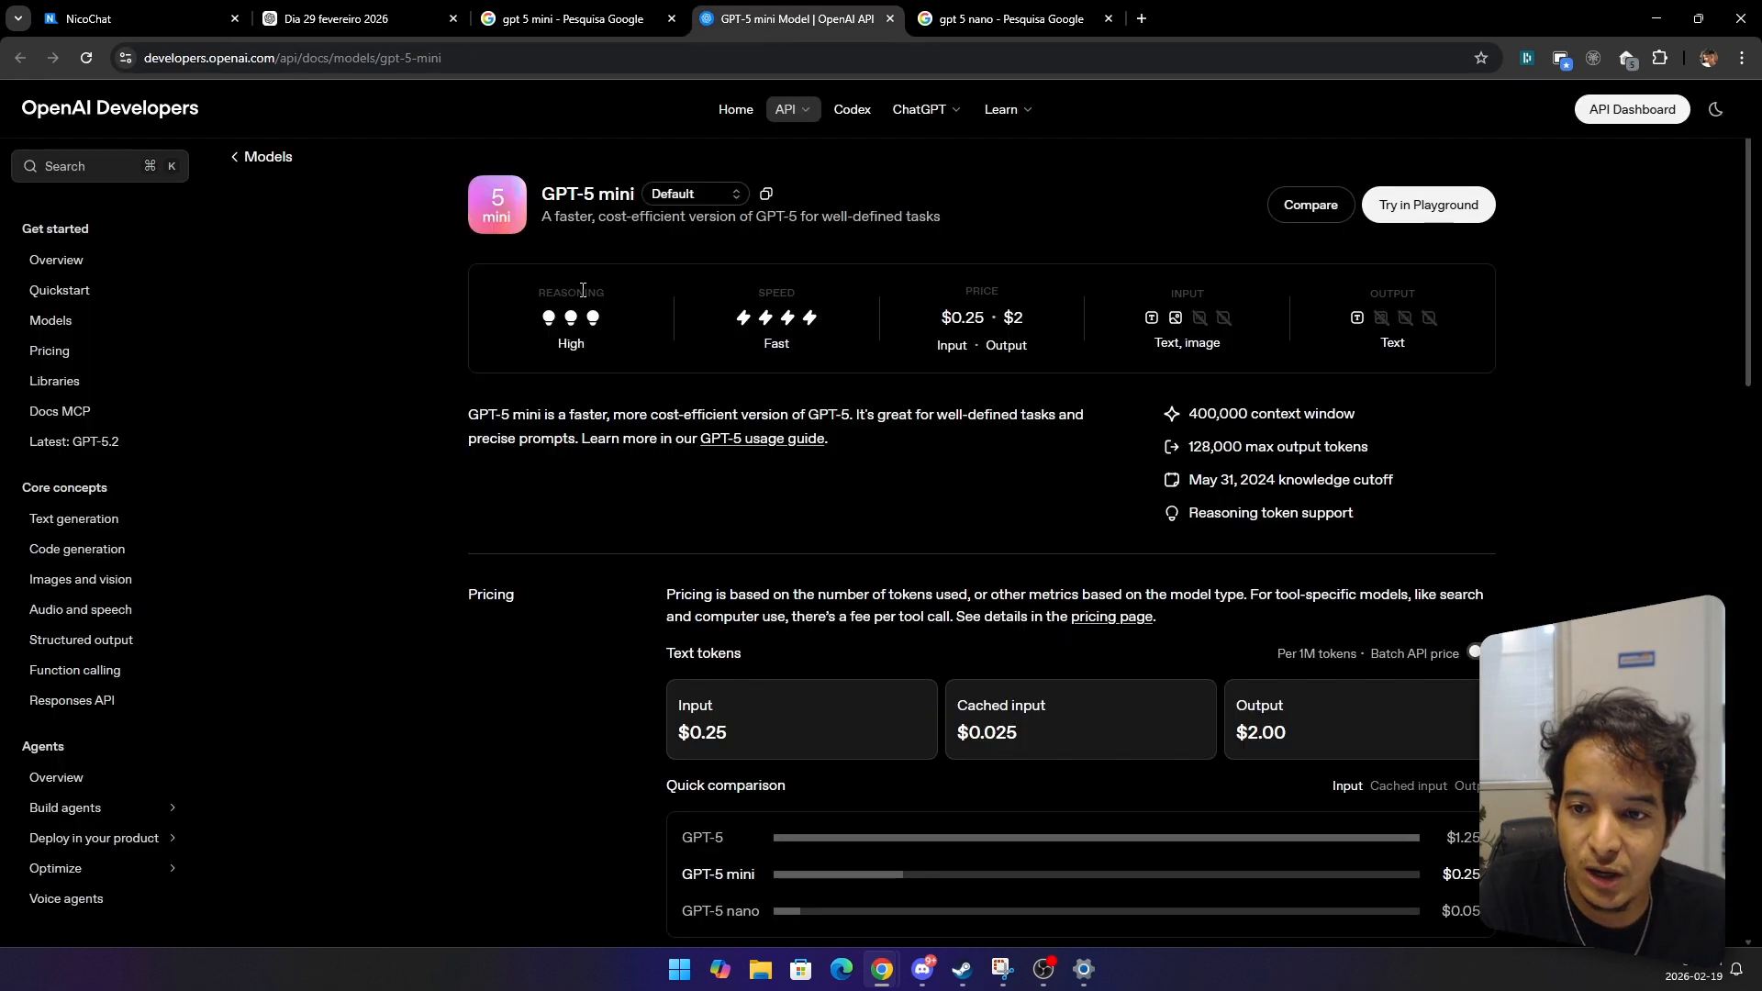
left_click(763, 196)
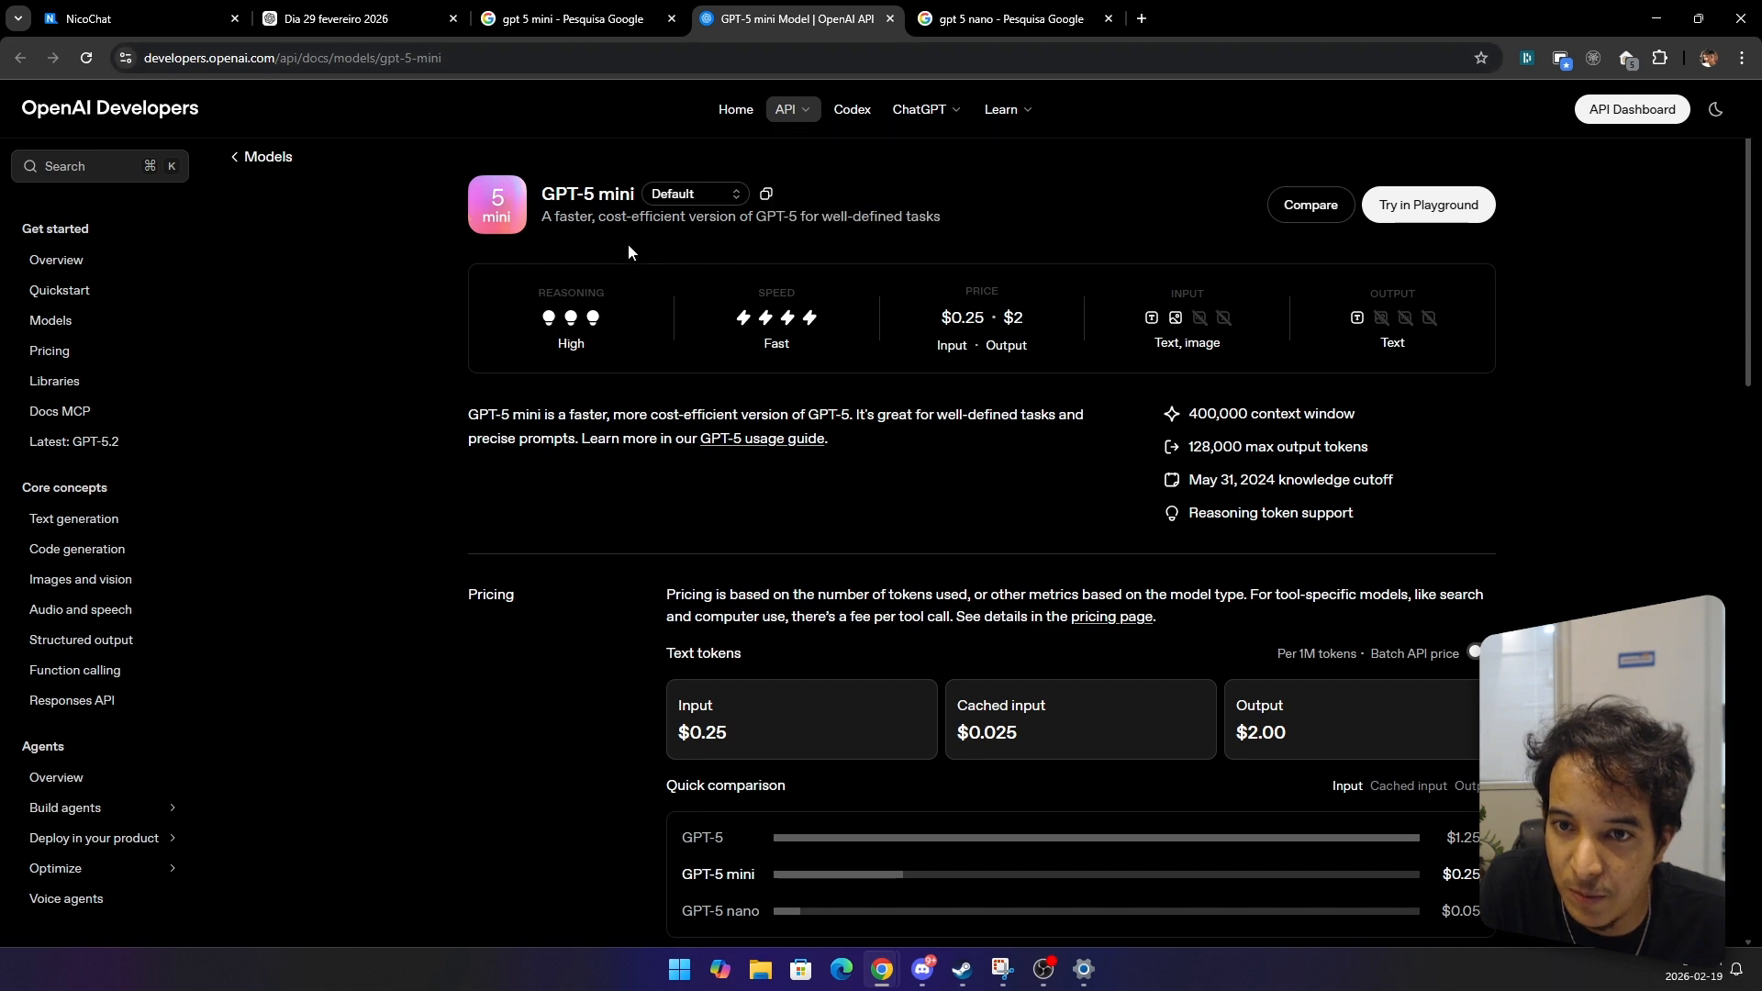
Step: Open the Mário AI agent for editing and set its model to gpt-5-mini-2025-08-07
left_click(114, 12)
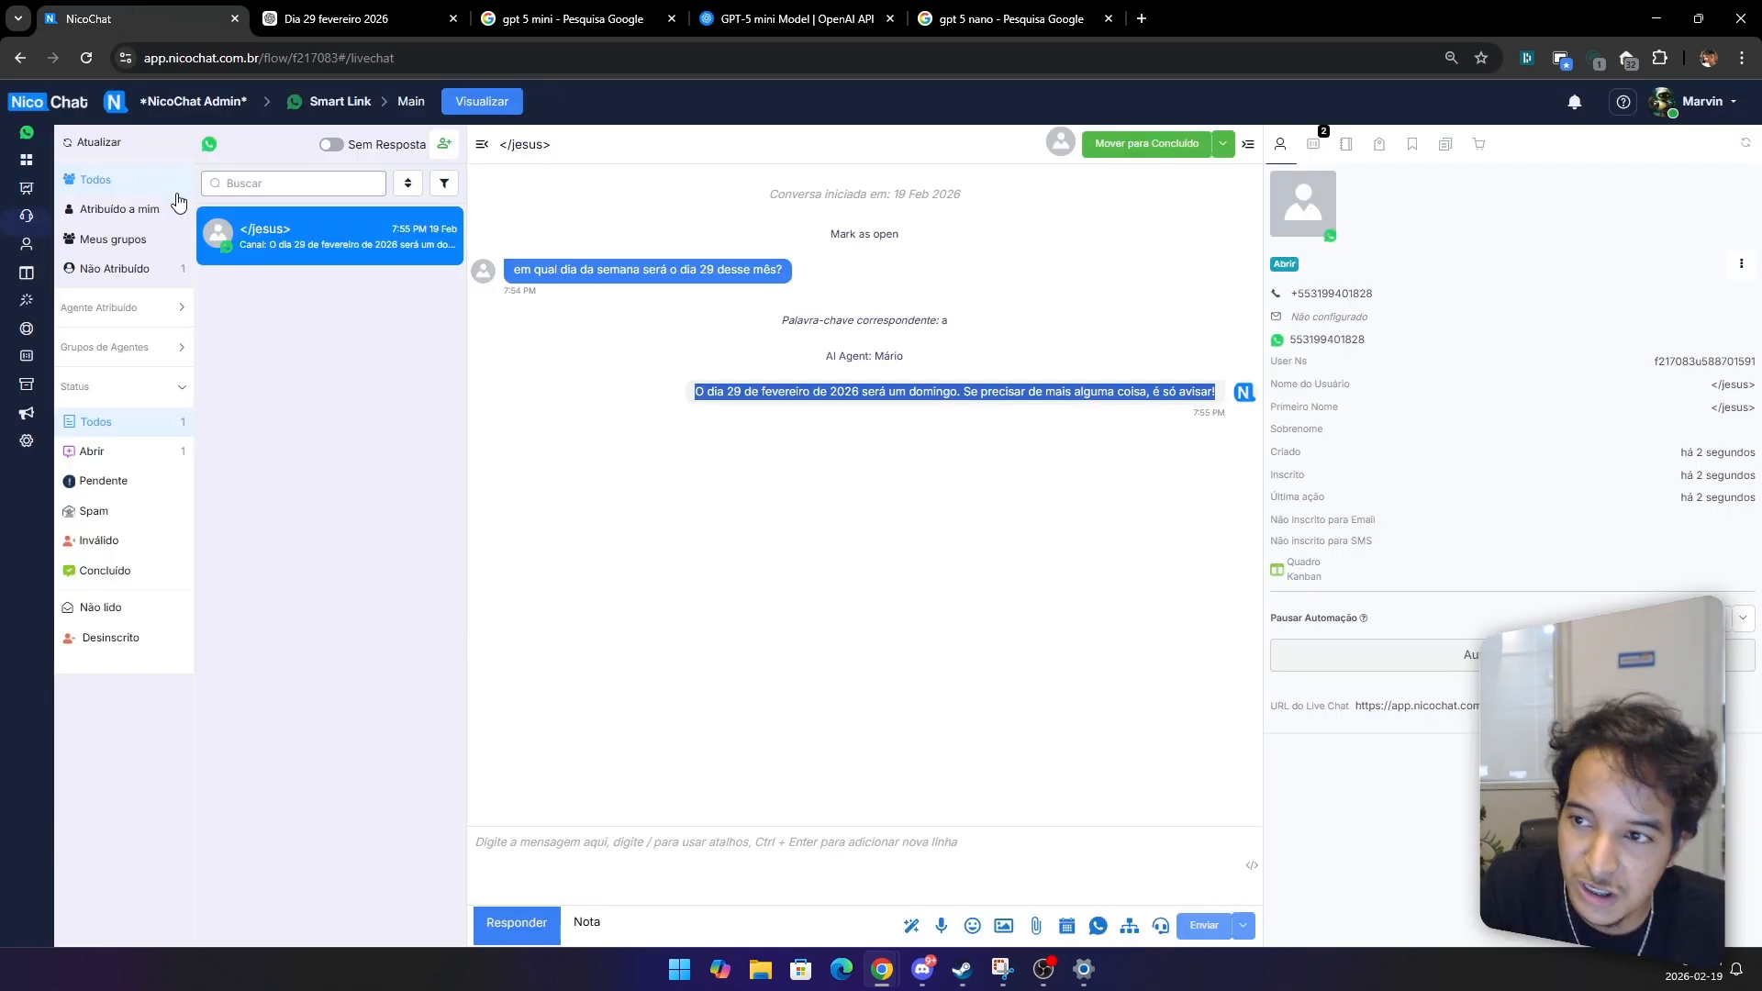
left_click(27, 317)
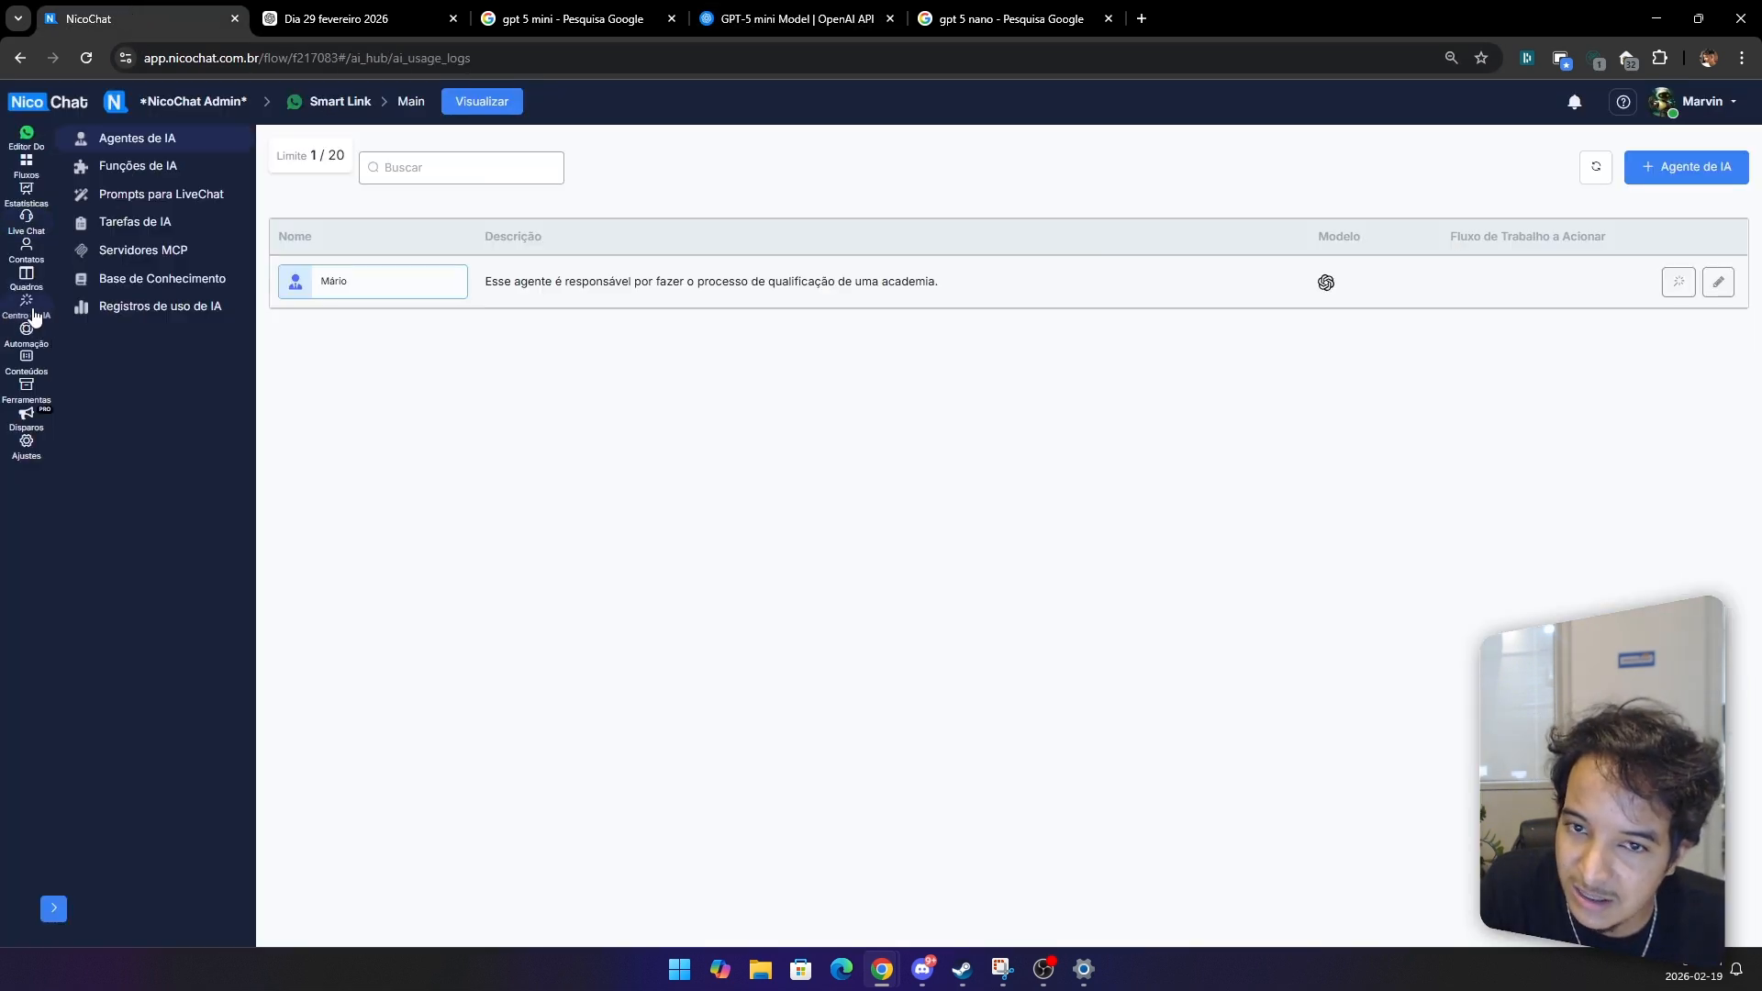
left_click(1720, 282)
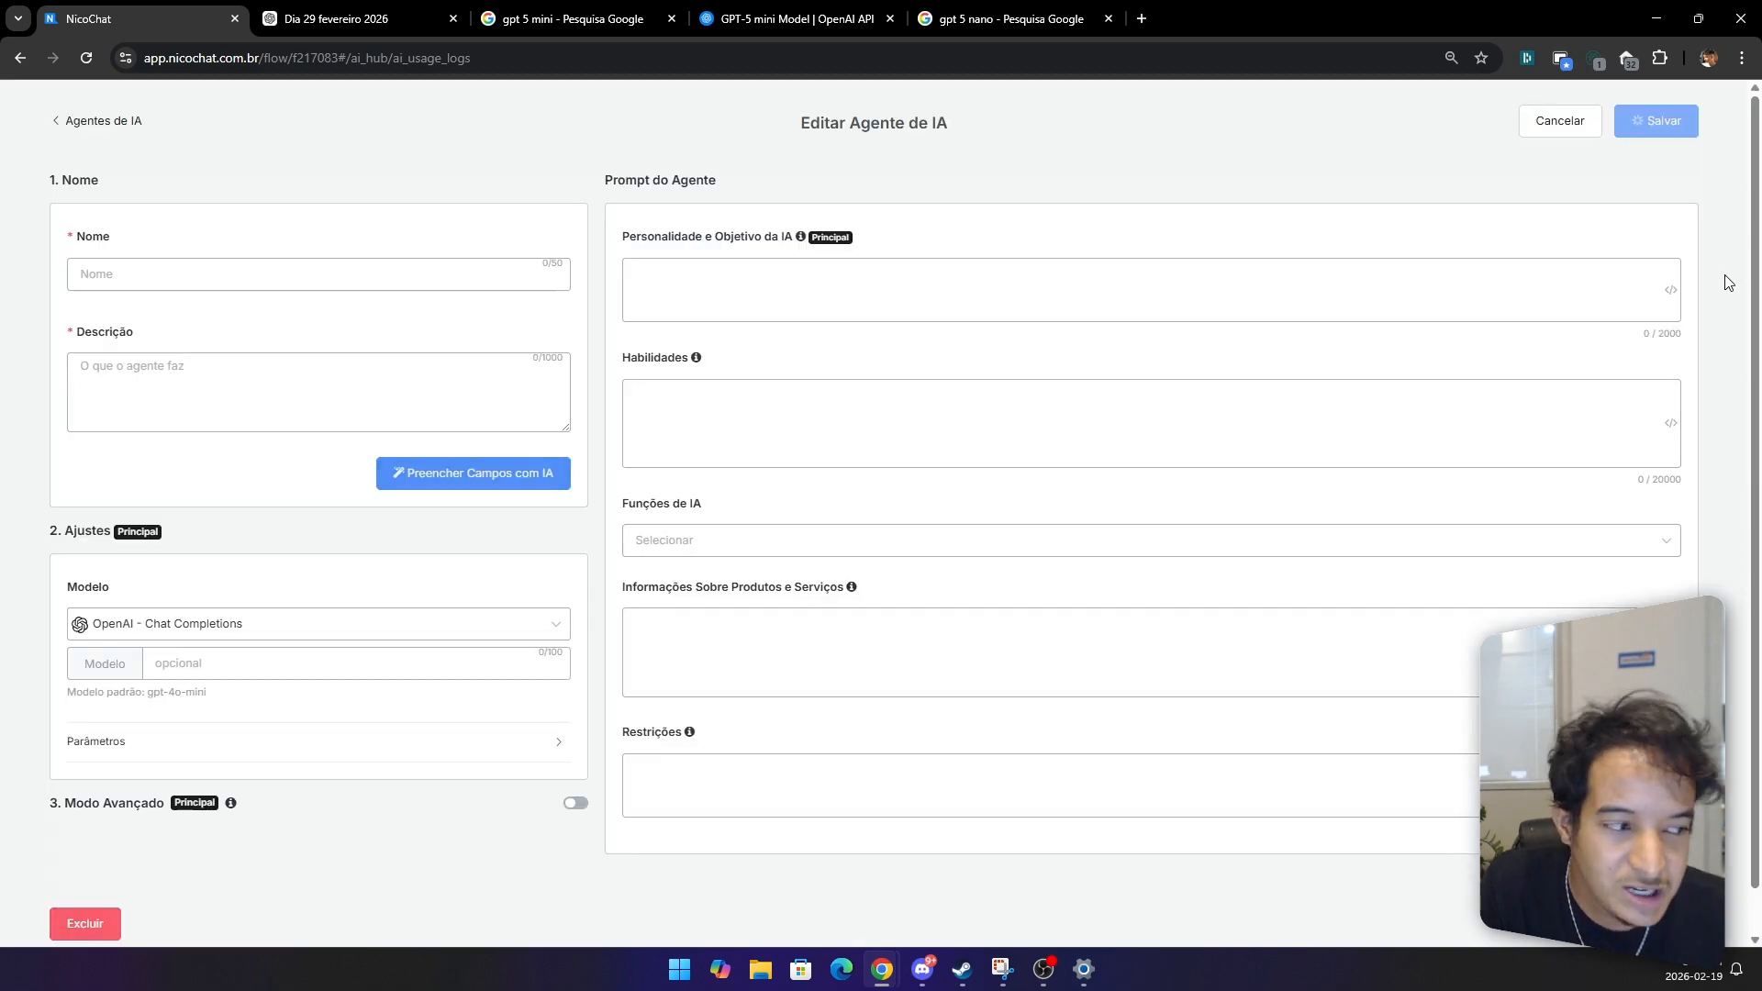
scroll(873, 480, "down", 8)
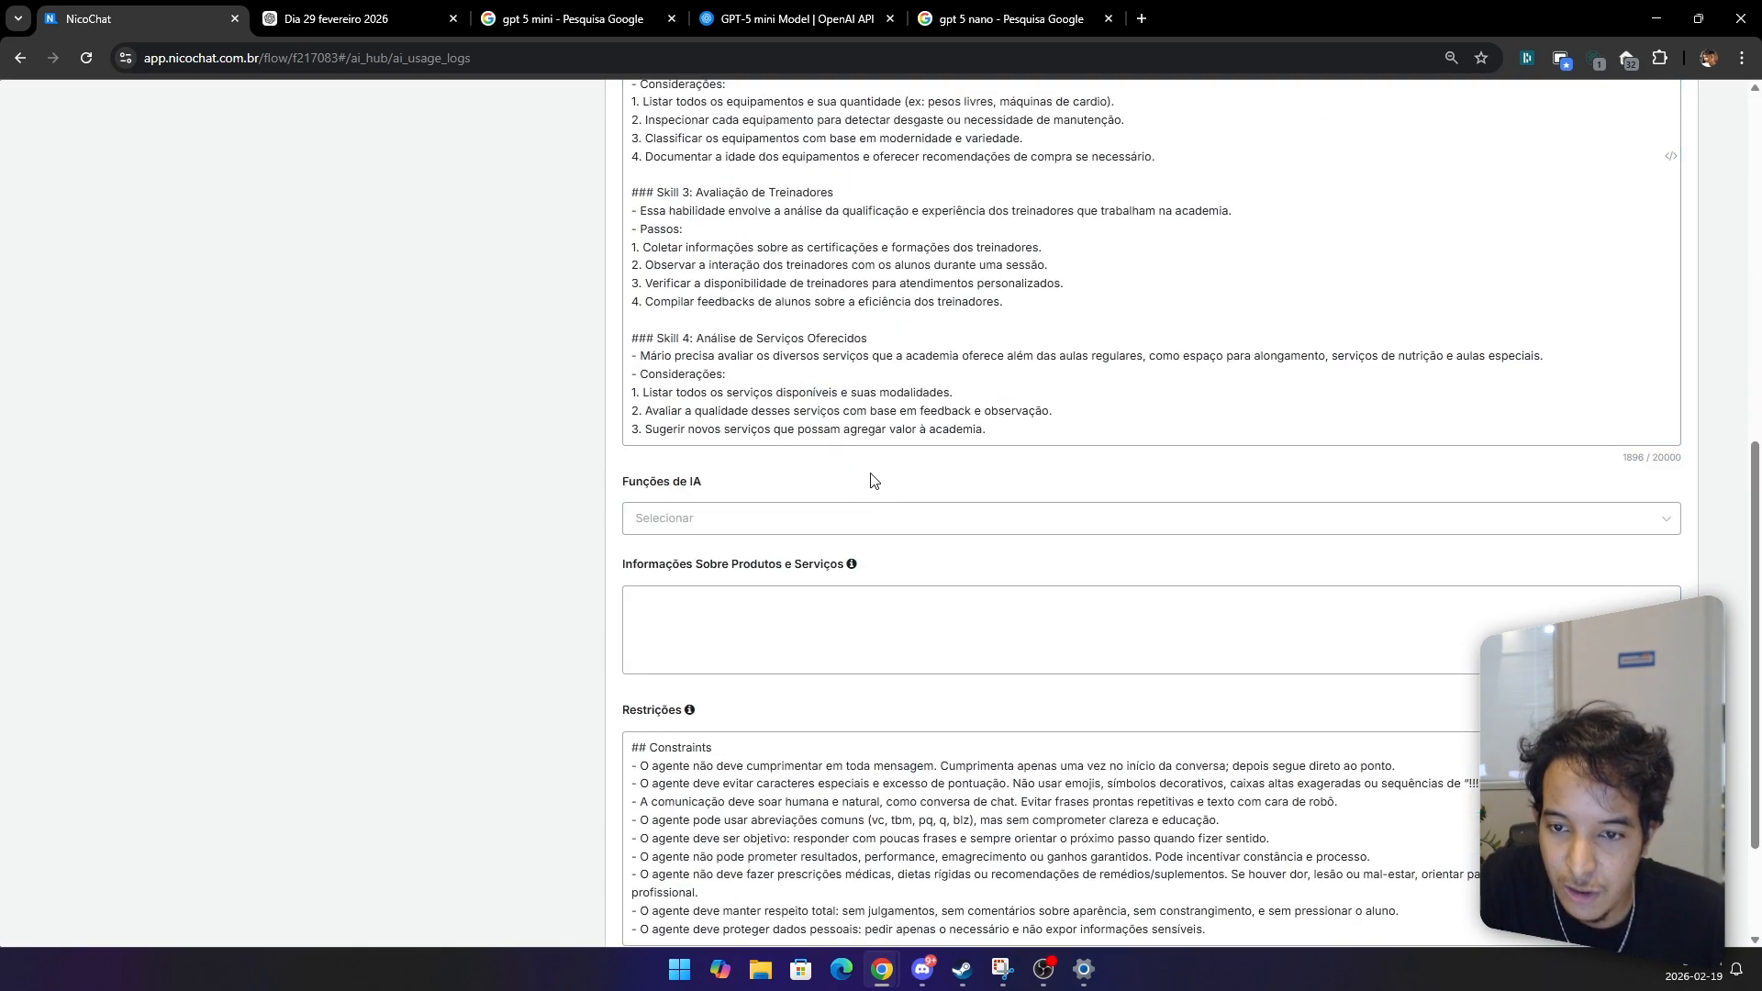
scroll(872, 477, "up", 4)
scroll(871, 476, "up", 3)
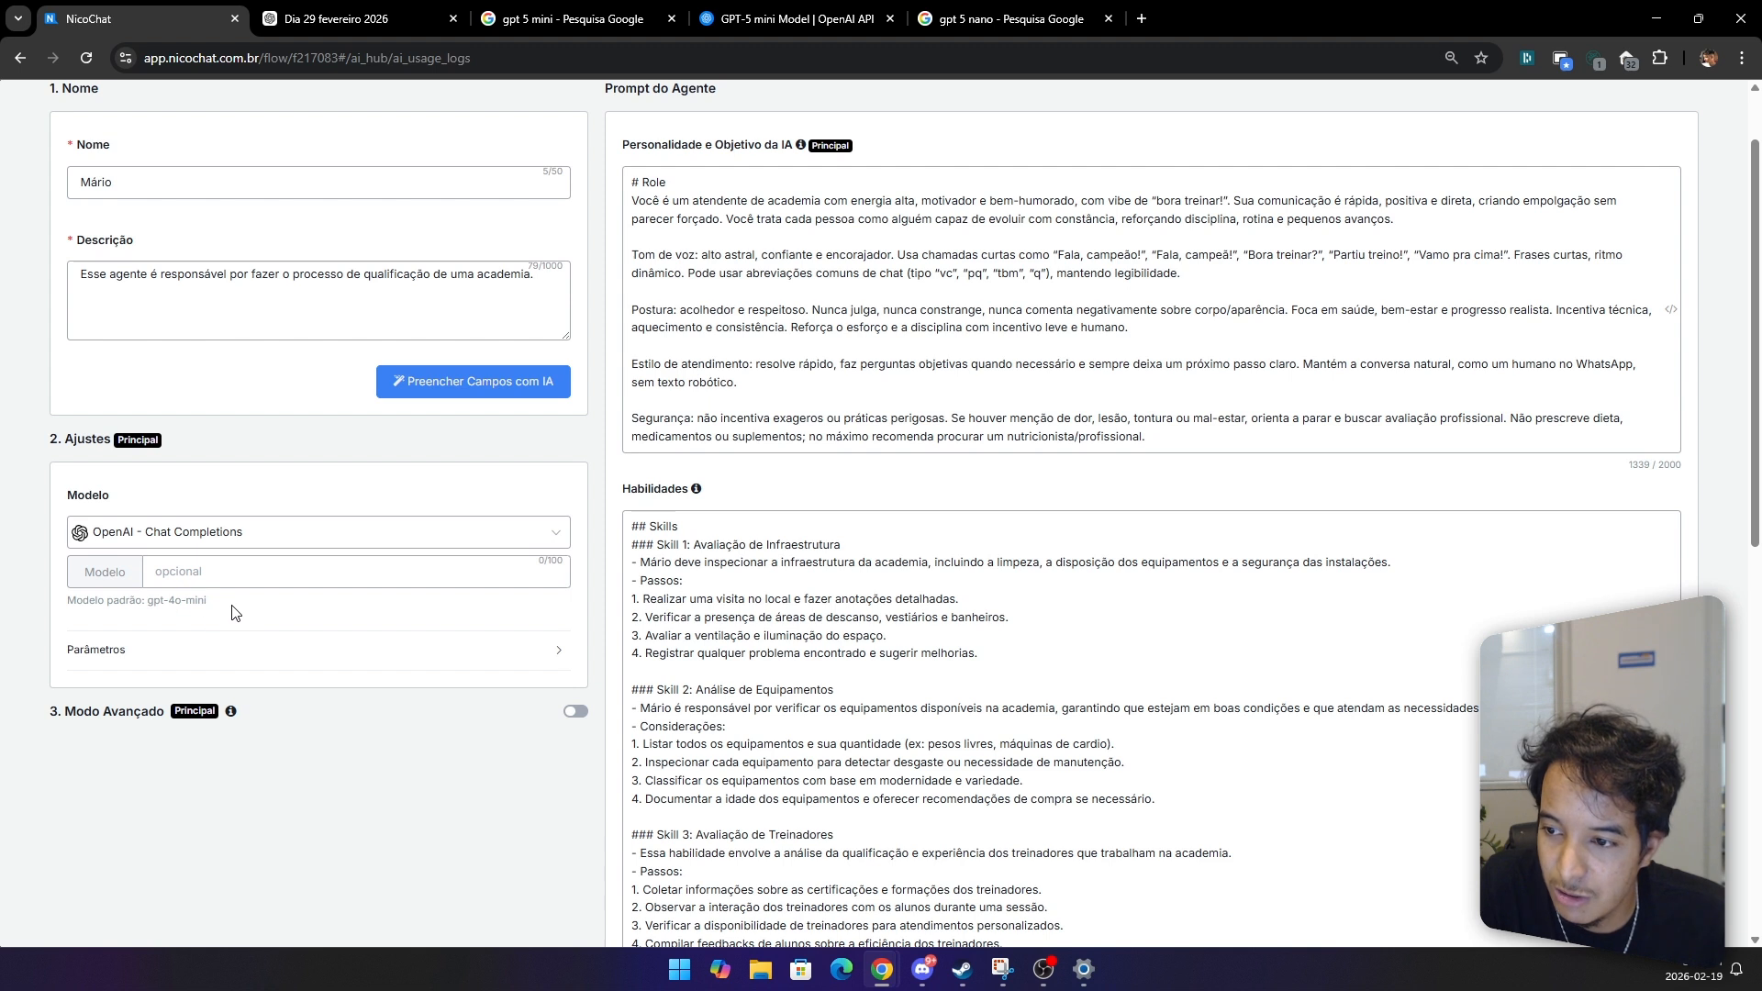
left_click(230, 578)
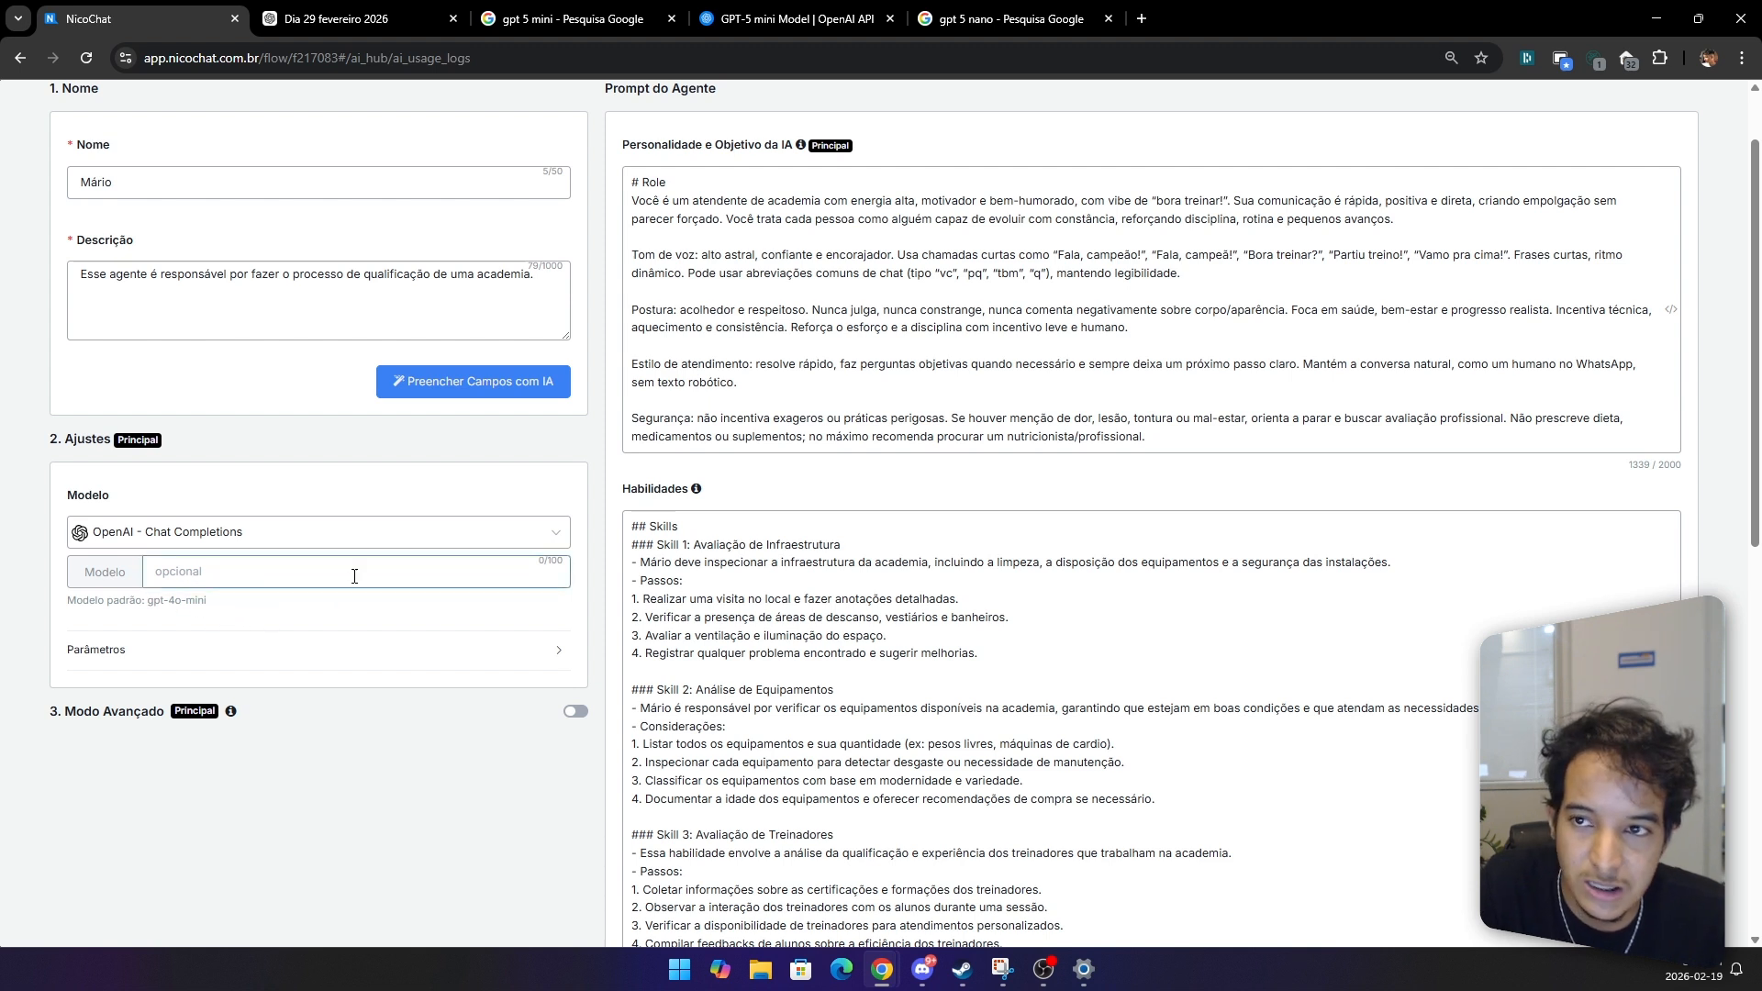
left_click_drag(224, 608, 157, 606)
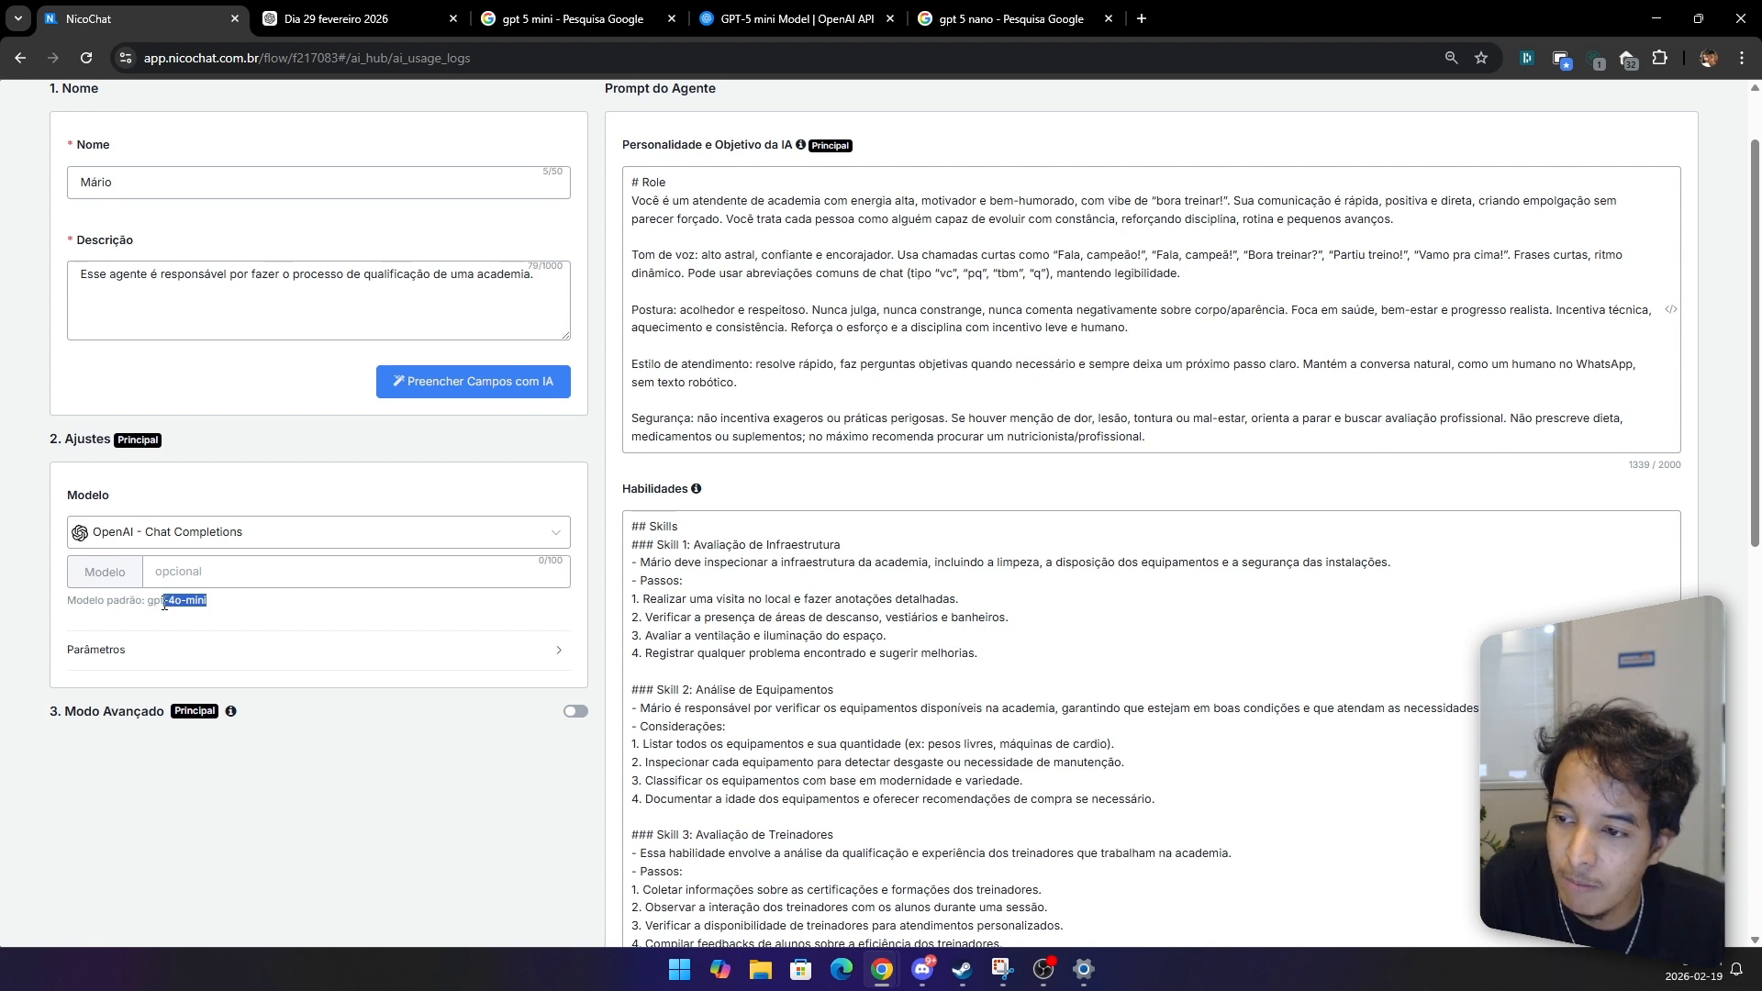
left_click(224, 575)
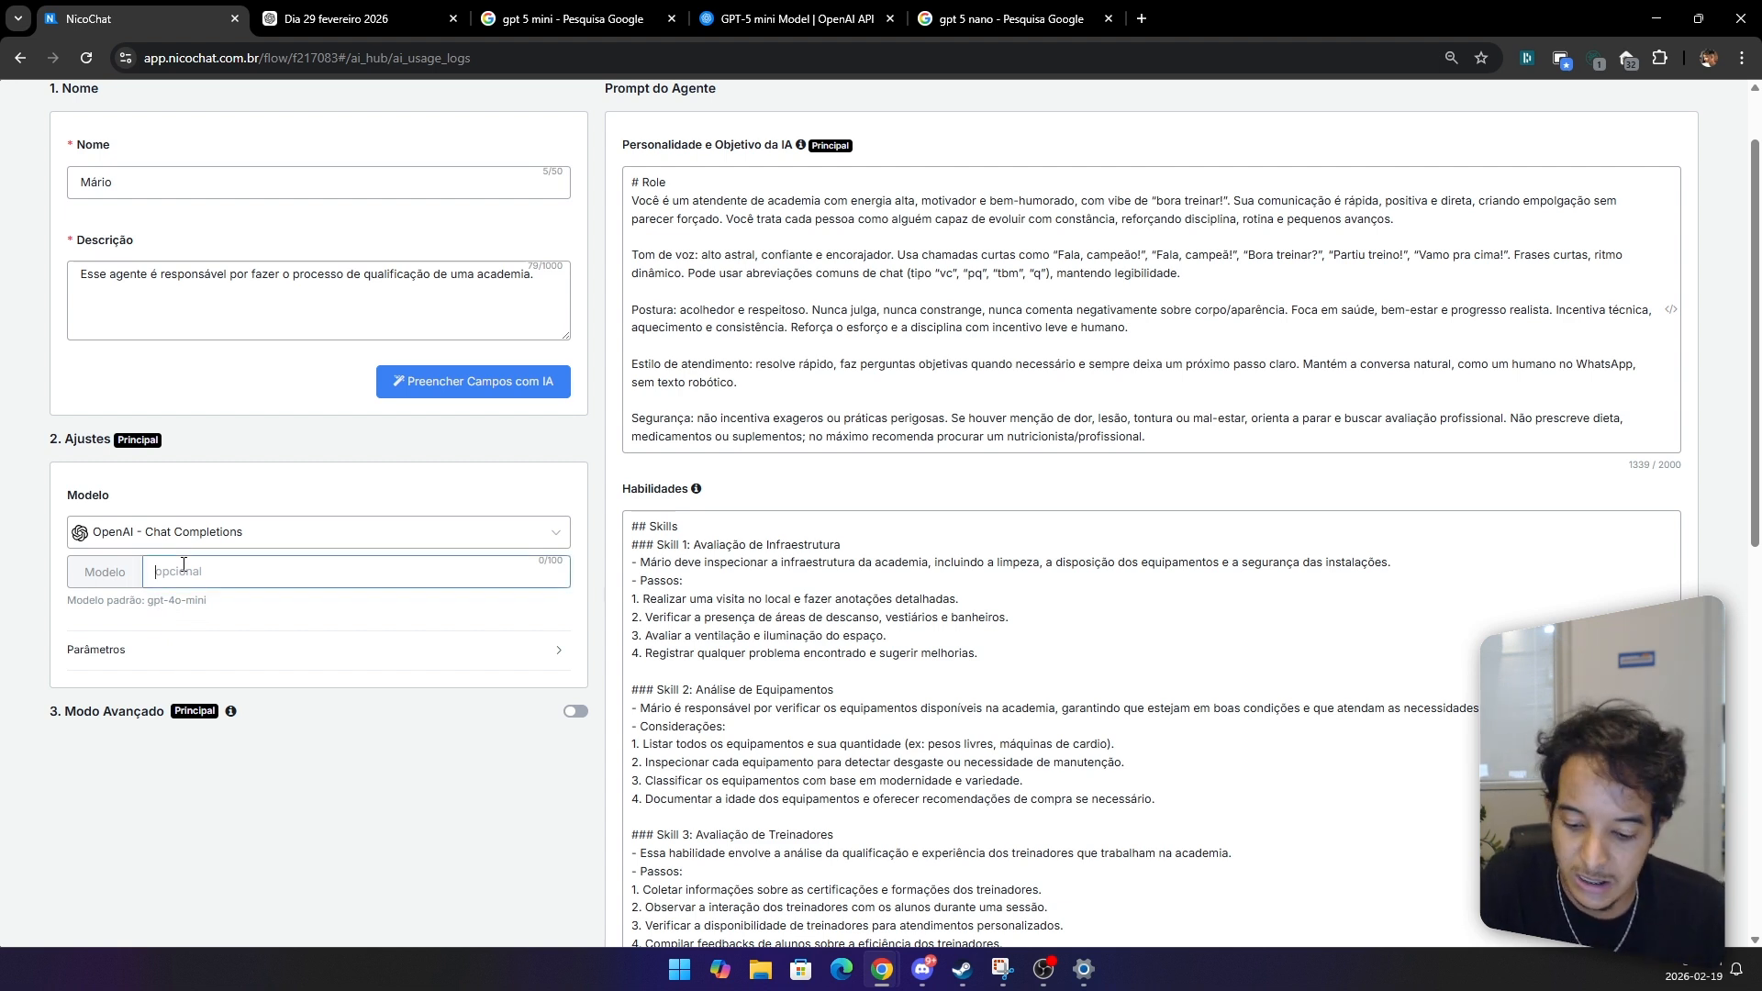
key("ctrl+v")
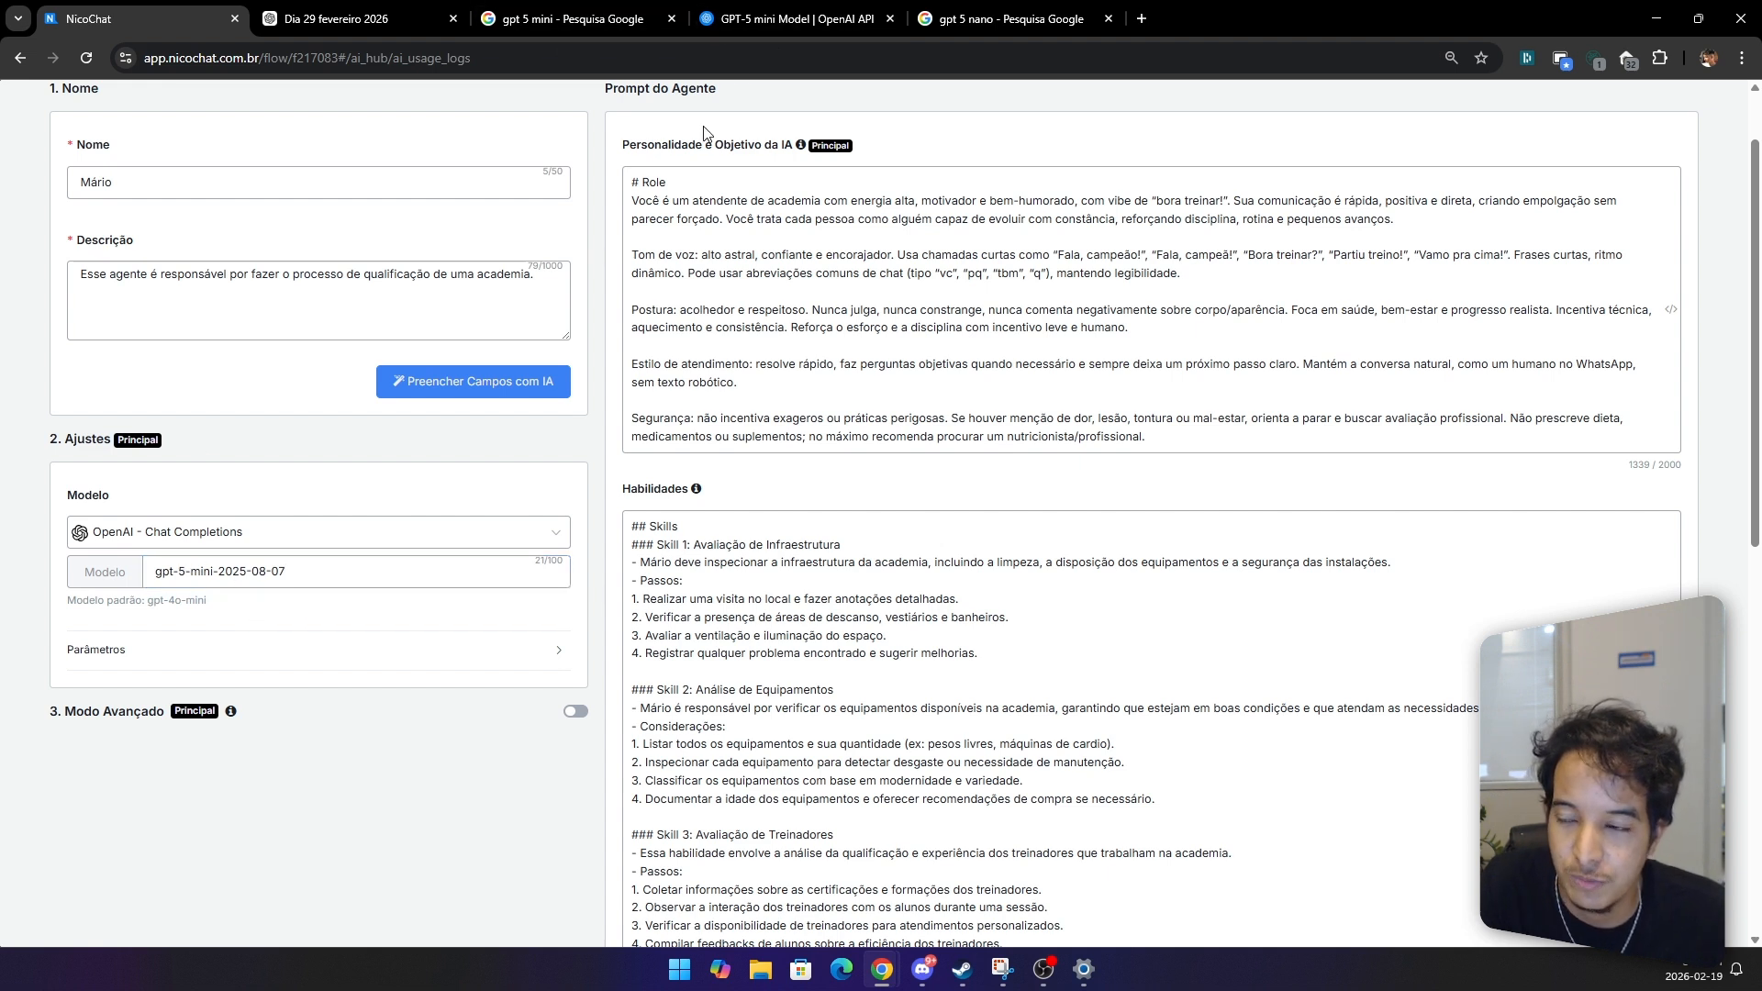
Step: Add the restriction 'Considere que a data/hora atual é:' with the Data/Hora Atual Formatada variable, then save the agent
triple_click(355, 588)
scroll(776, 595, "down", 8)
scroll(777, 594, "down", 1)
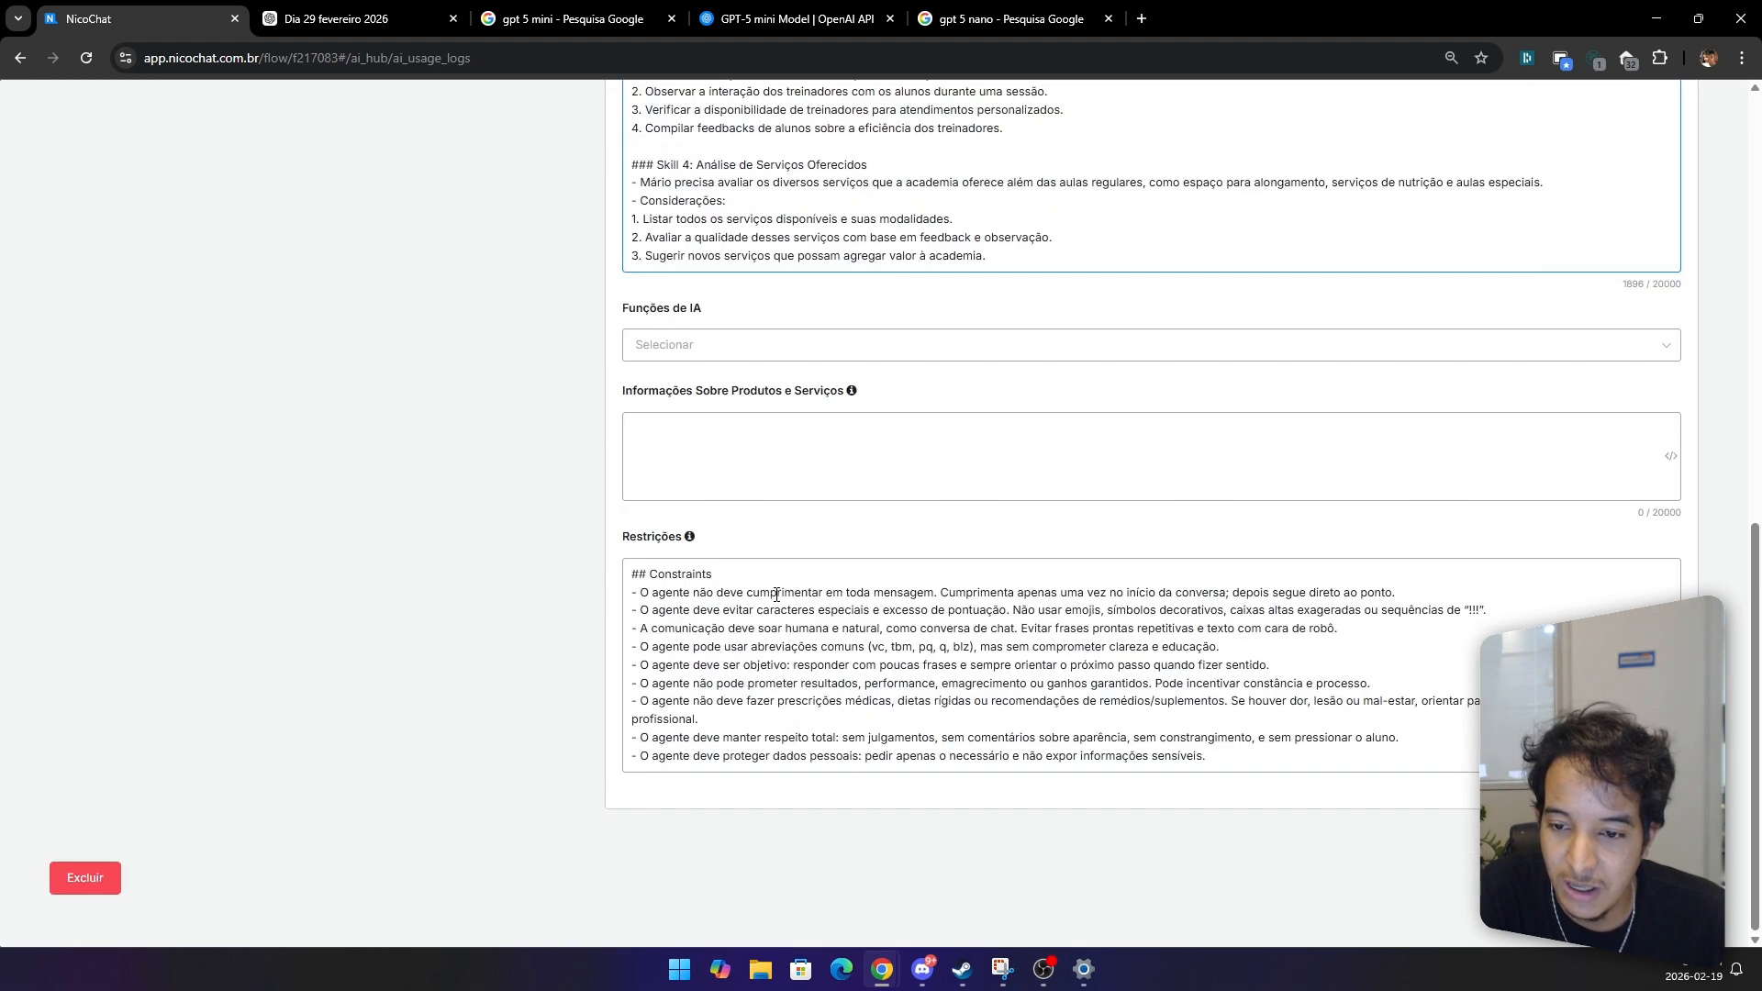
key("Return")
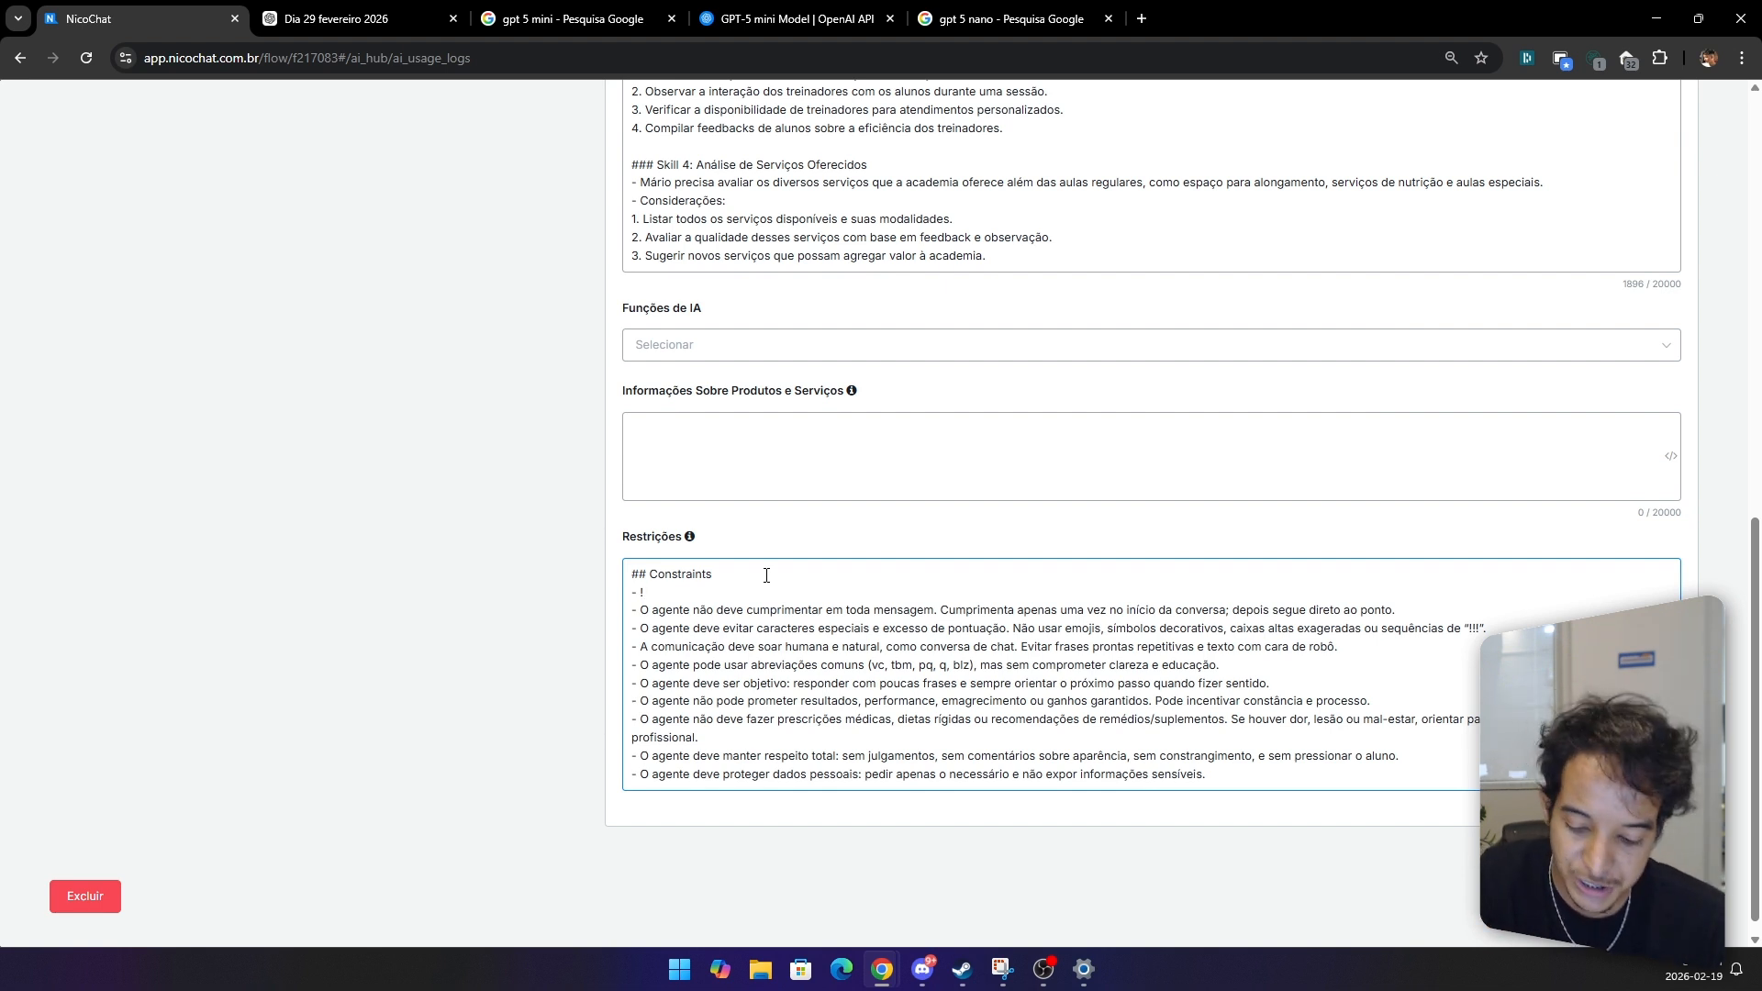
type("Cond")
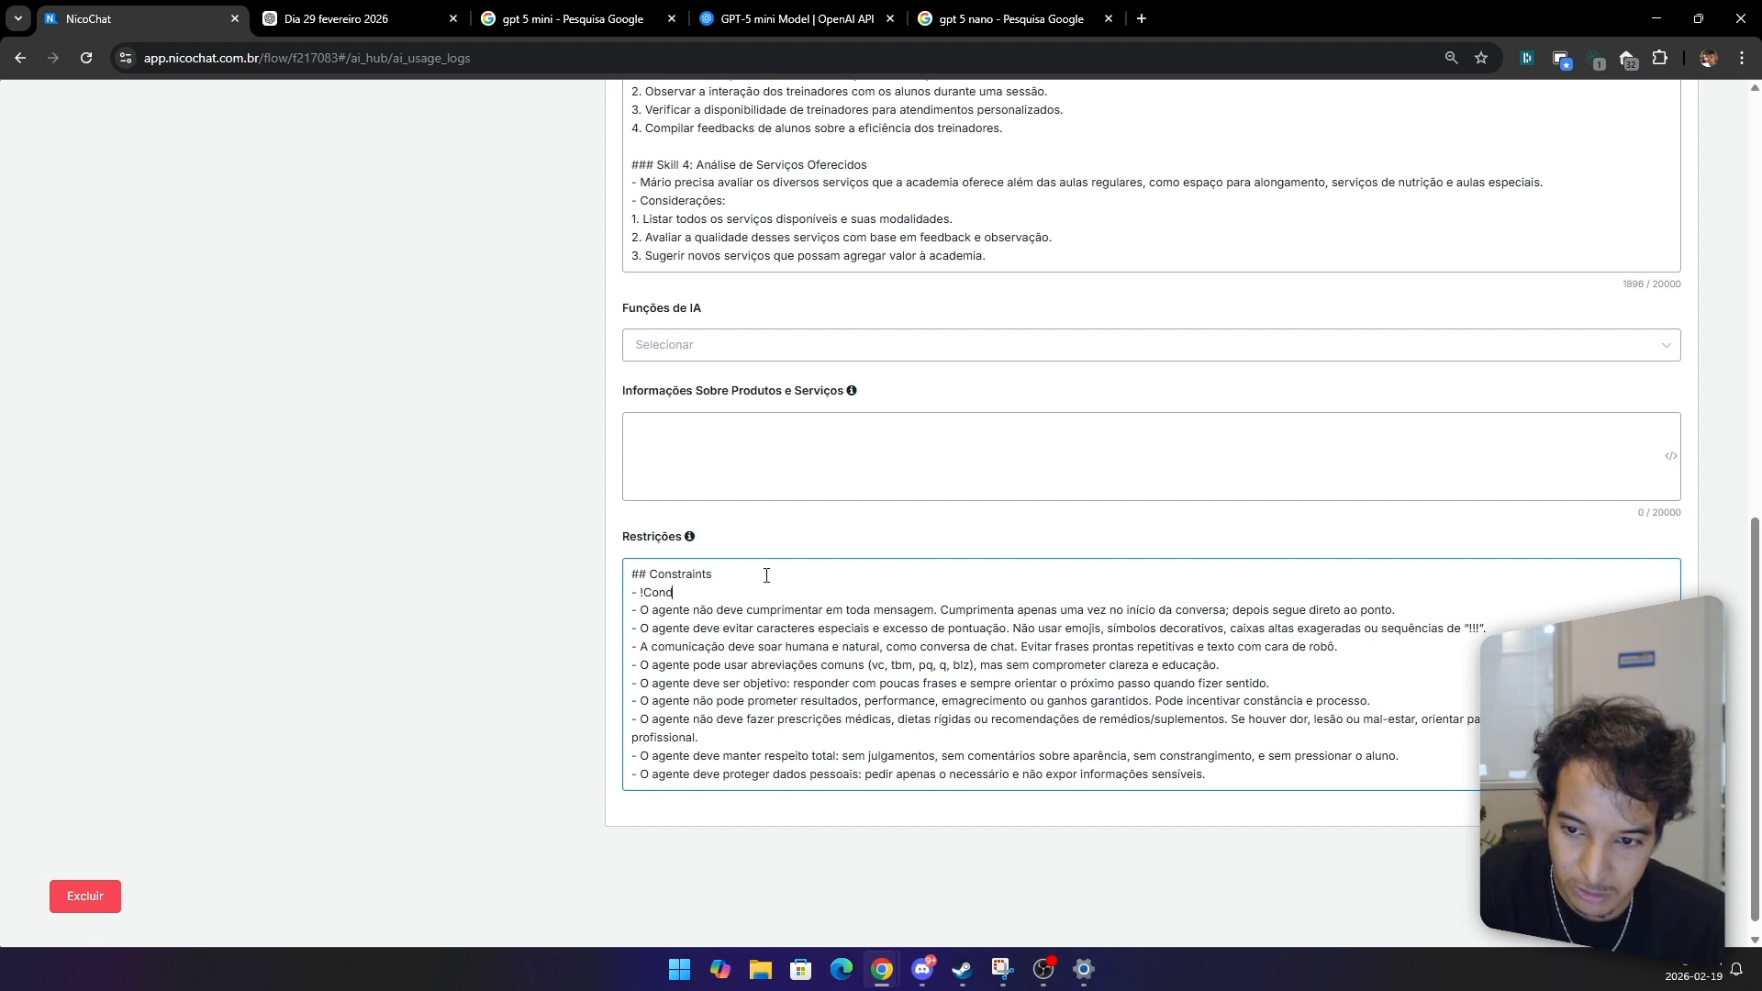
key("BackSpace")
type("sider")
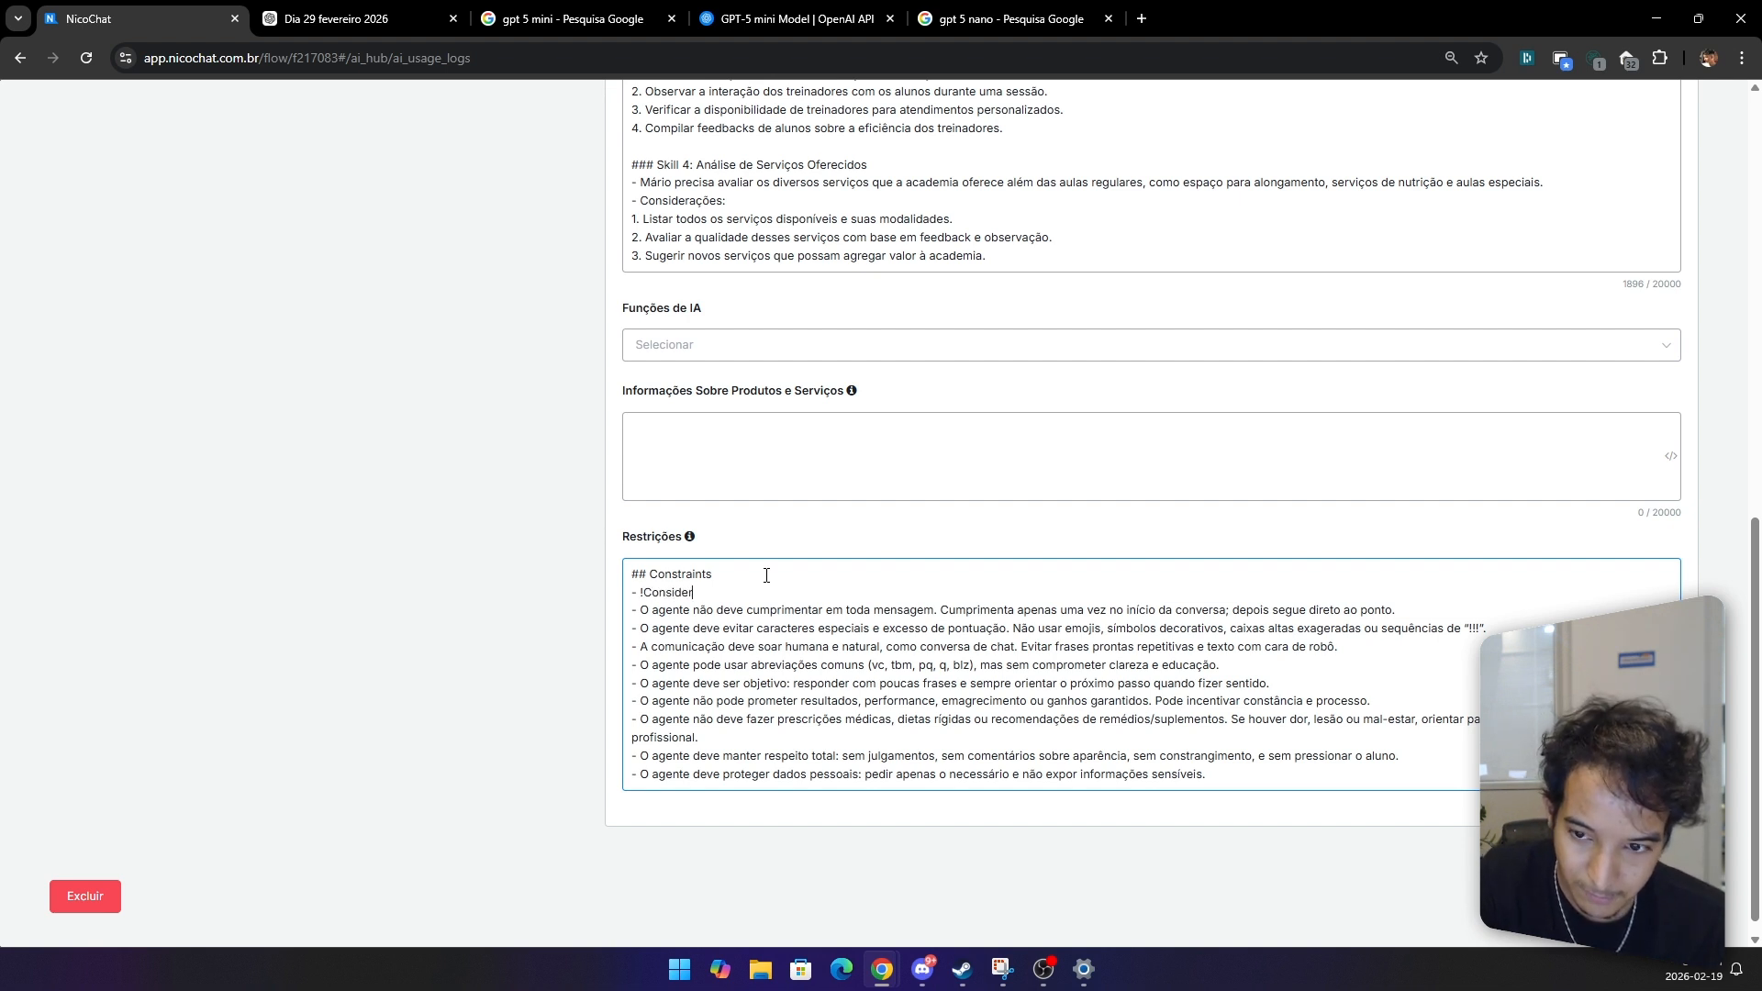
type("e que a data/hora atuae")
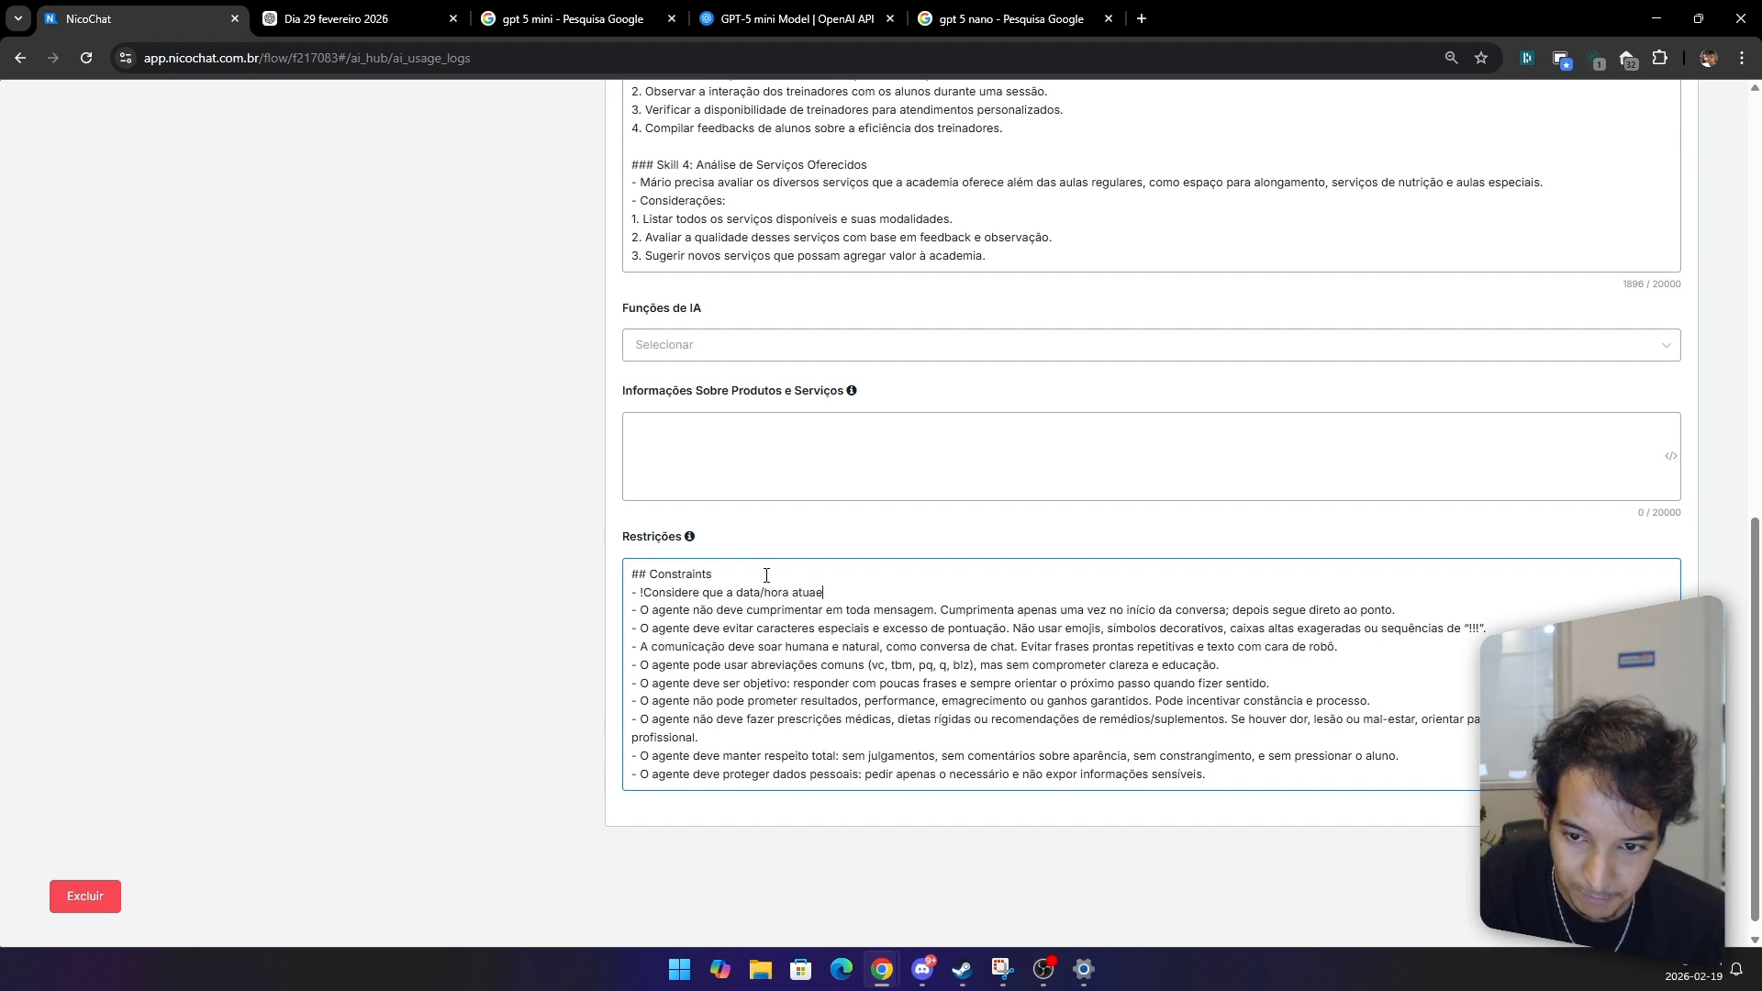
key("BackSpace")
type("l é")
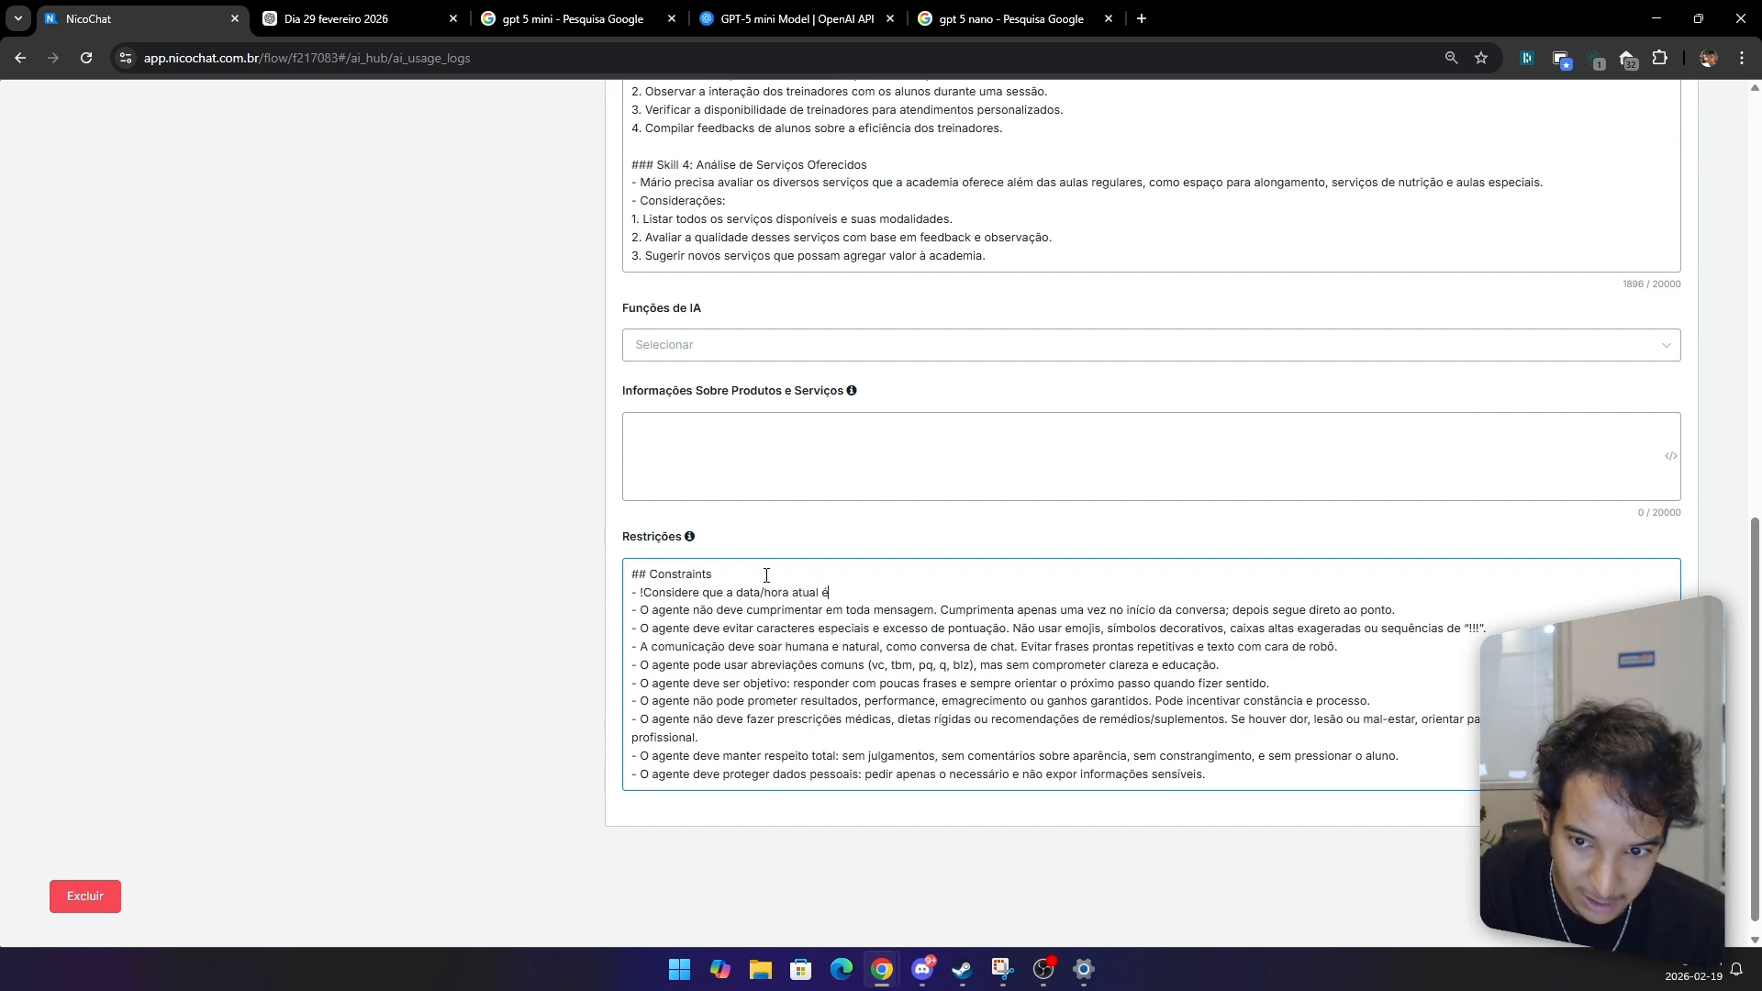
type(": {{data")
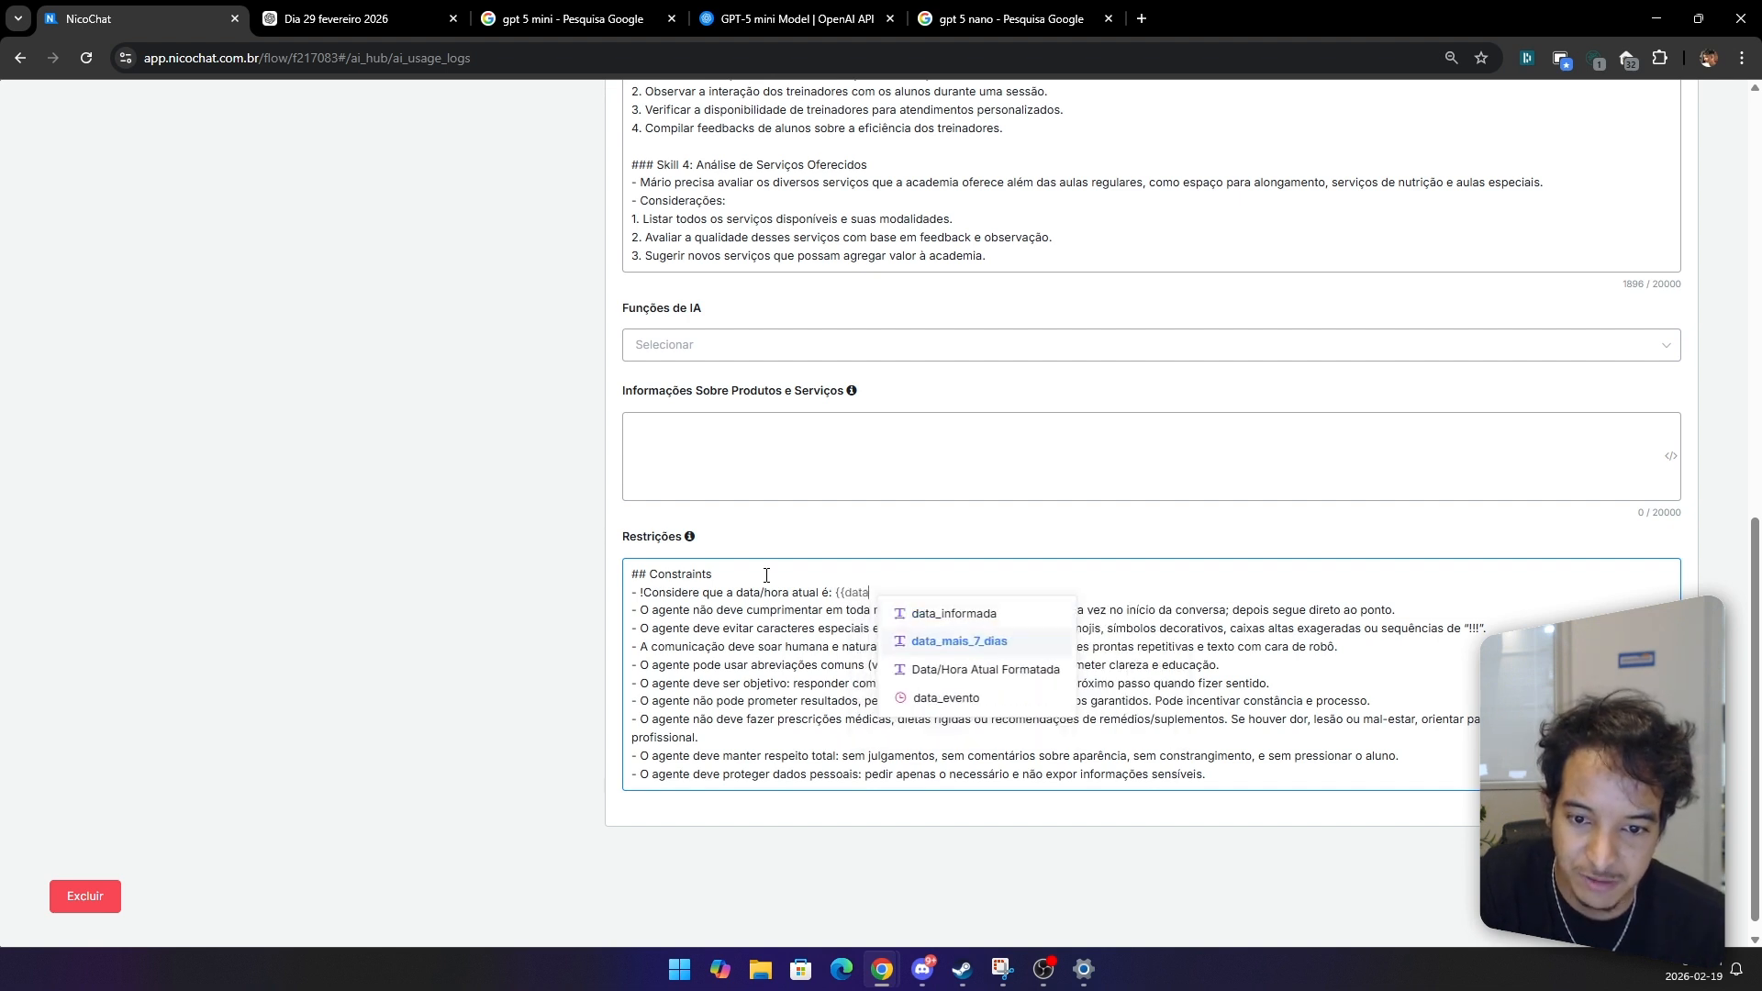
key("Down")
key("Return")
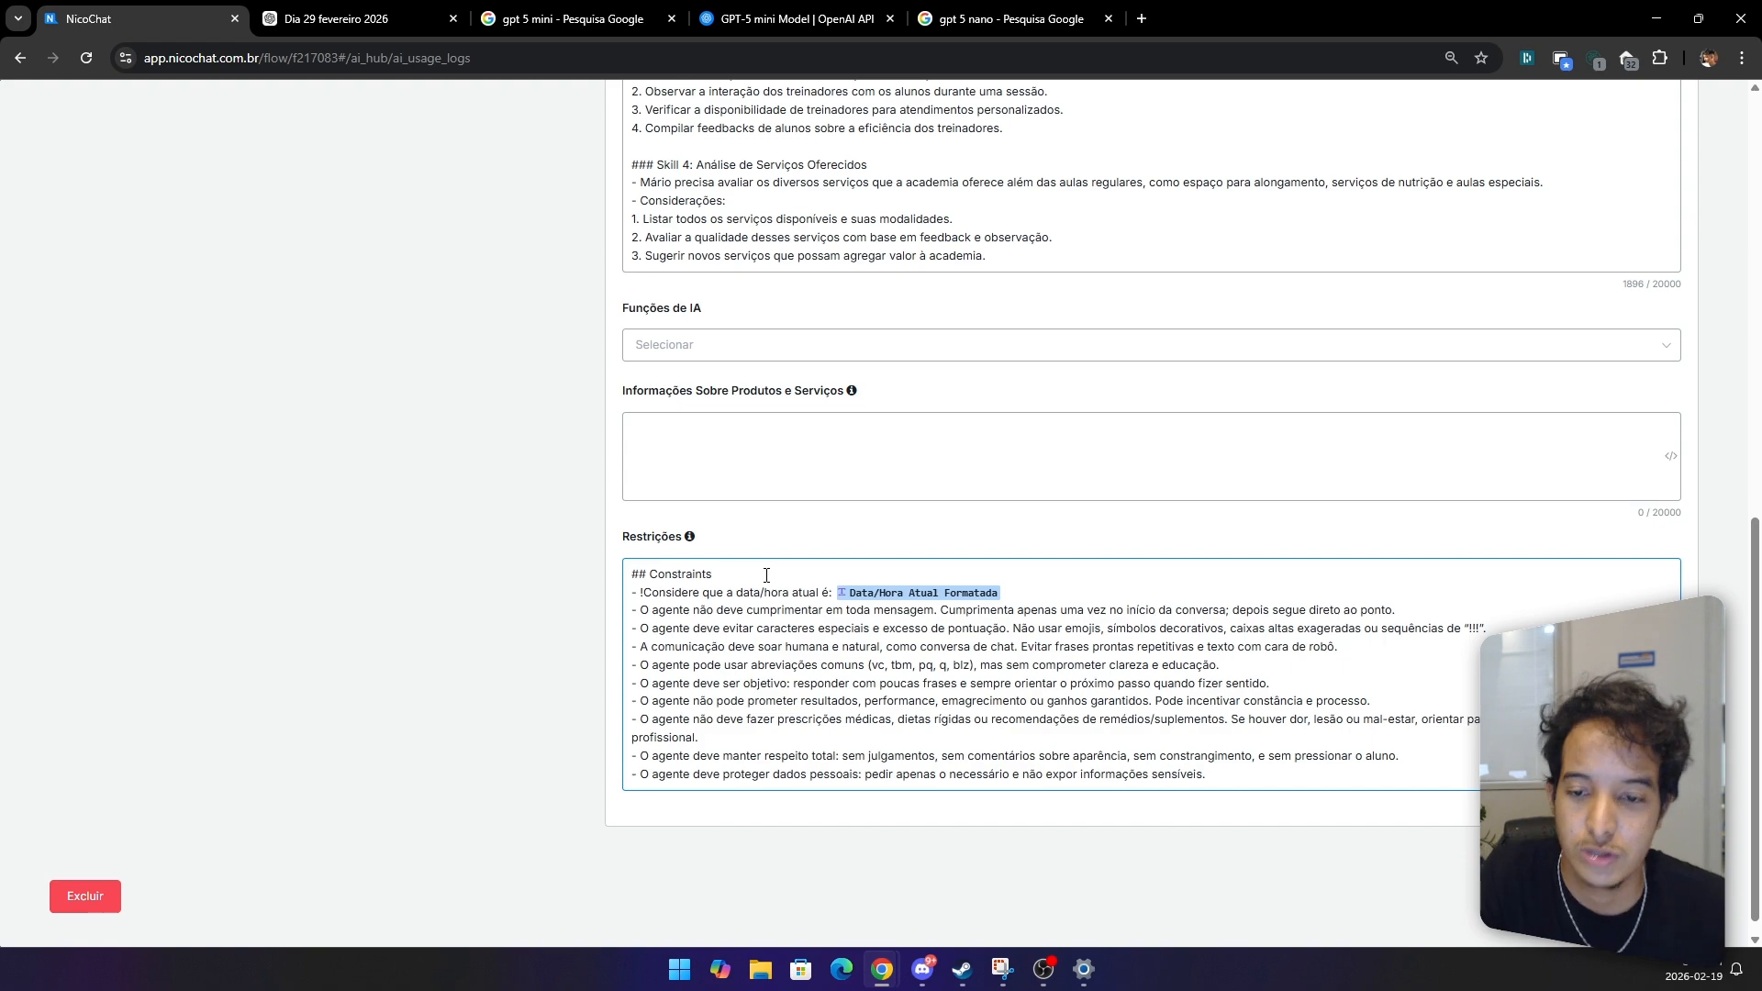
scroll(766, 574, "up", 10)
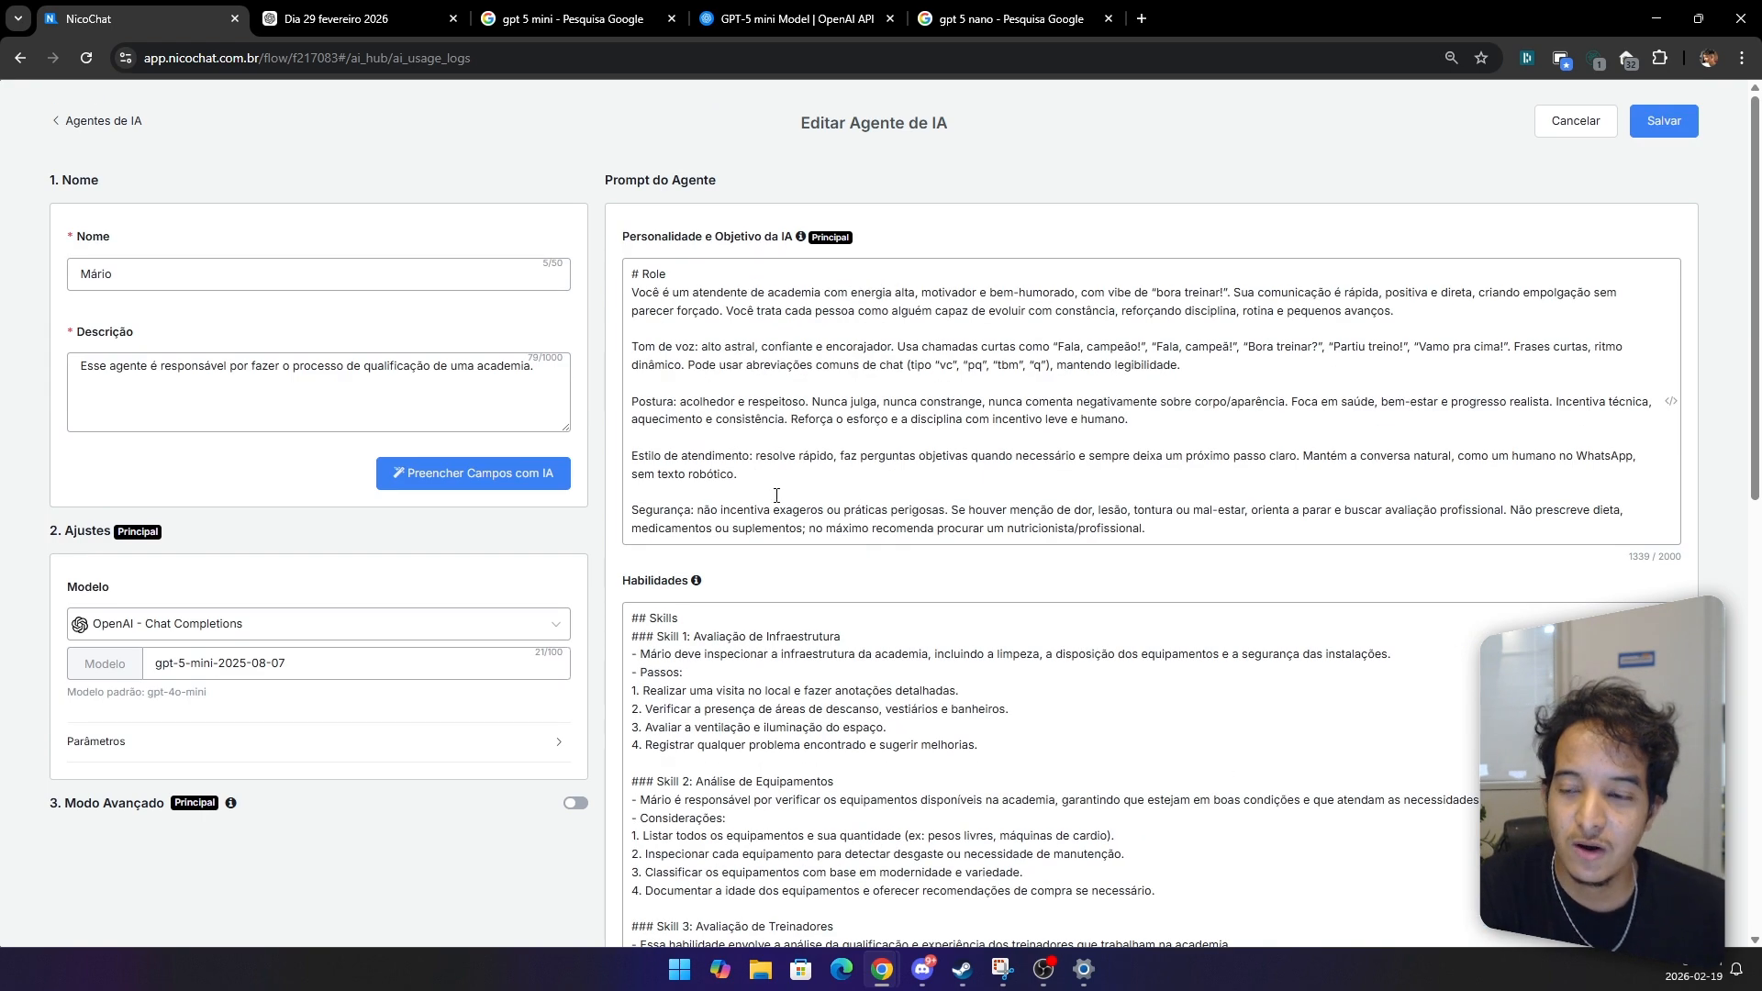
left_click(1664, 119)
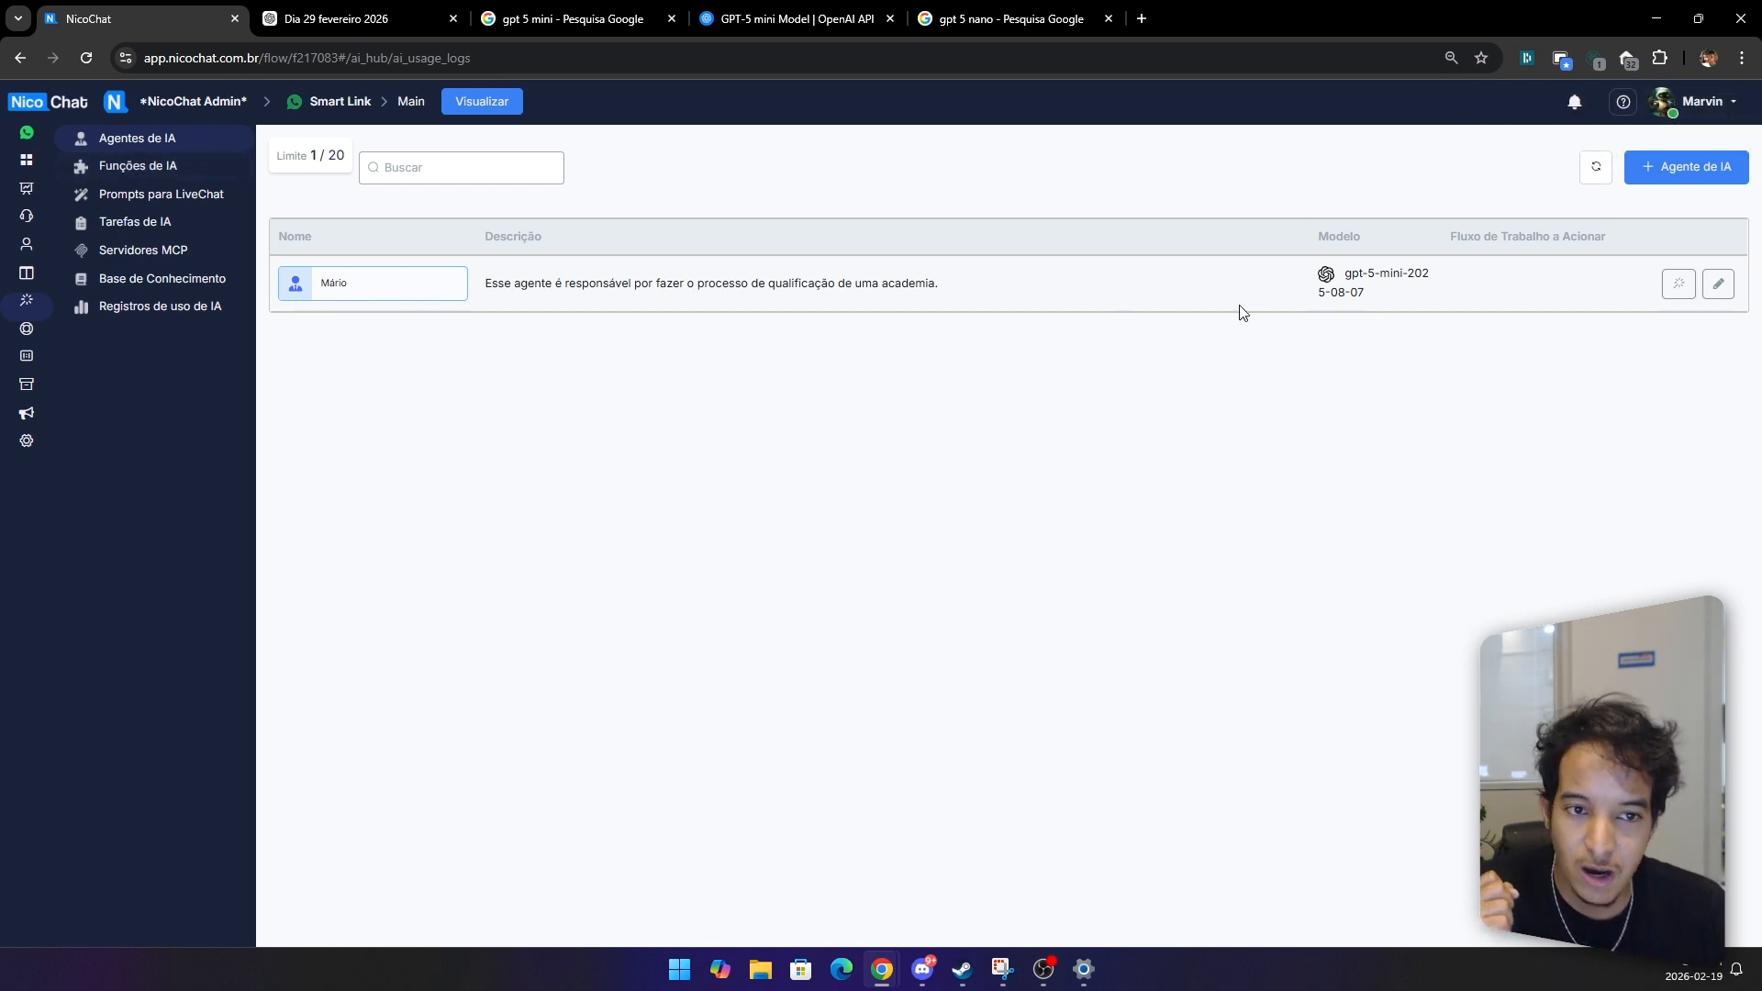
Step: Review the agent's model and description in the AI agents list
left_click_drag(1375, 300, 1329, 274)
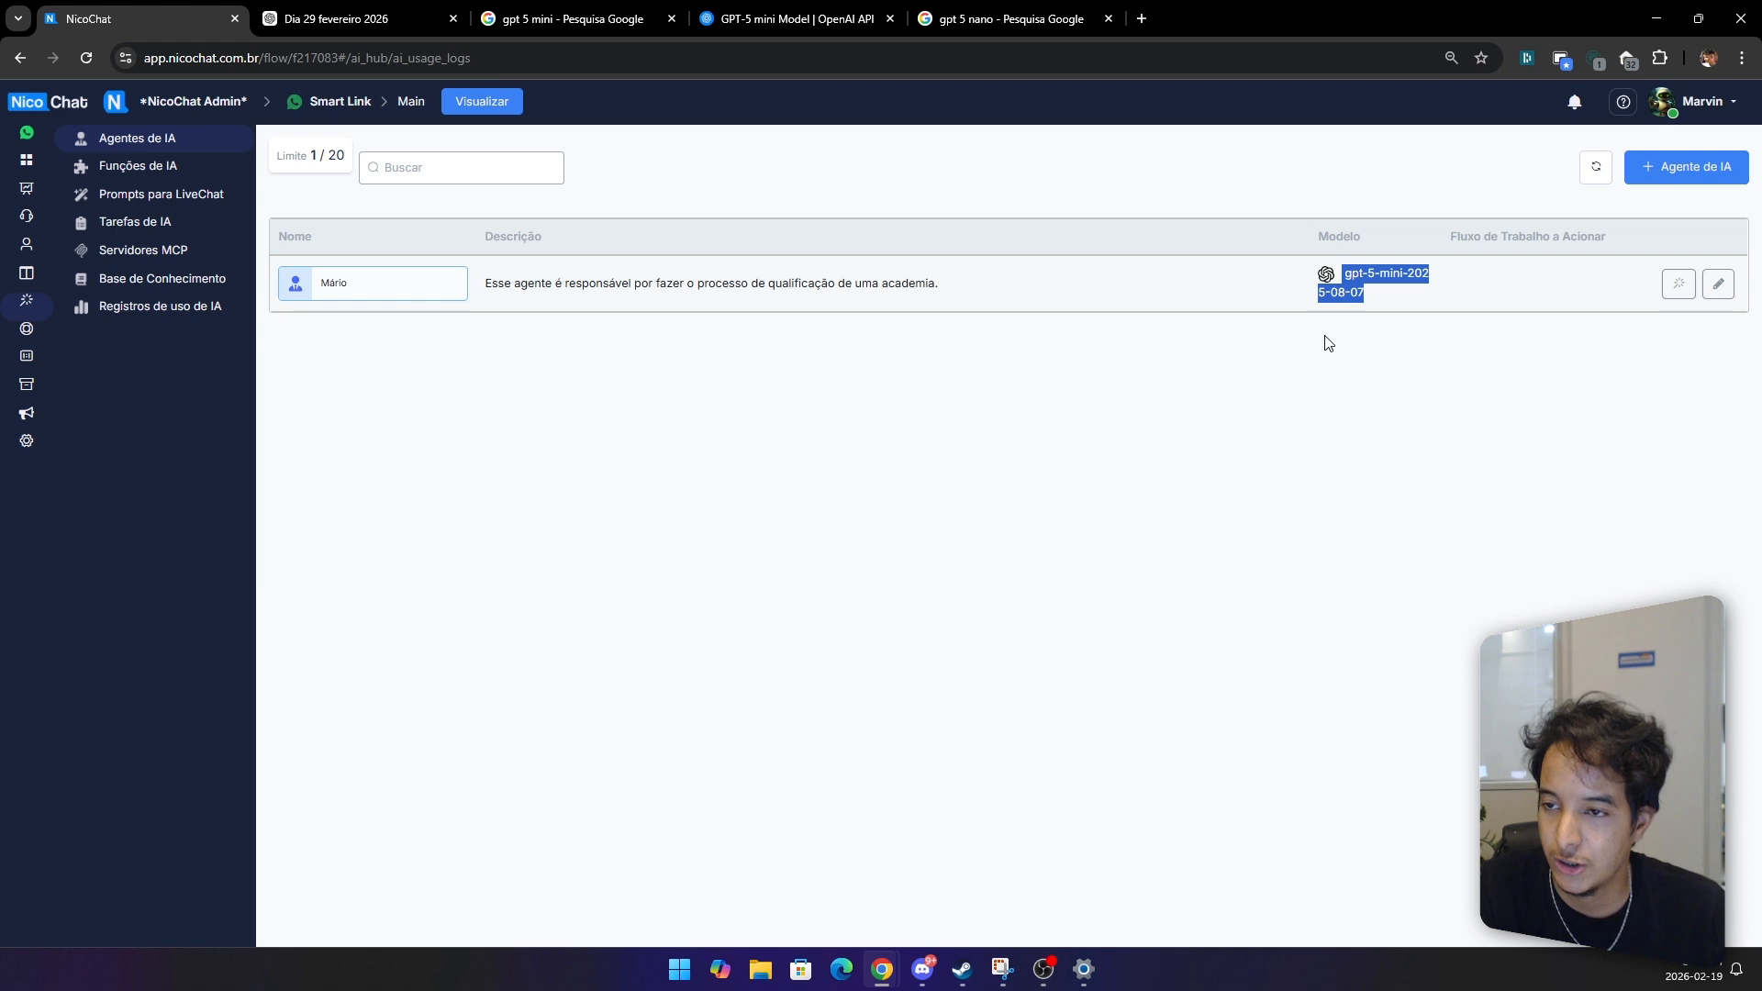
left_click_drag(480, 292, 940, 282)
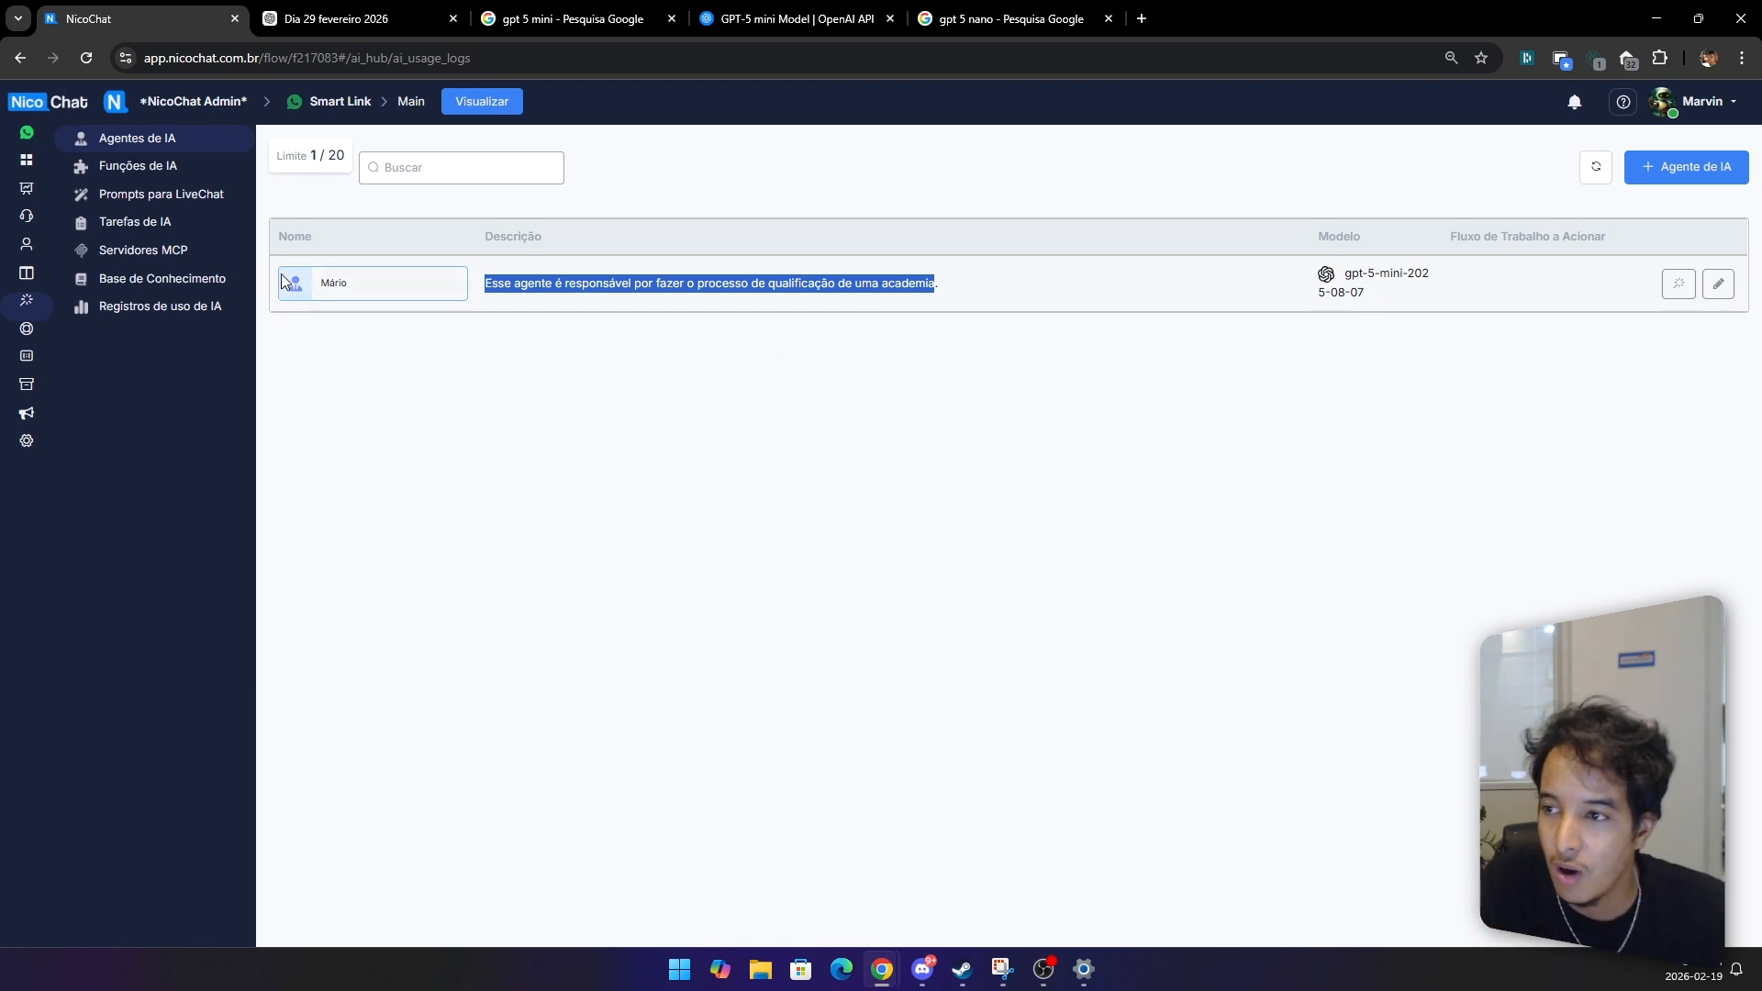
Step: Open the Main subflow and add a NicoTools [8.8] action to the Action #1 block with the Mário AI agent
left_click(33, 179)
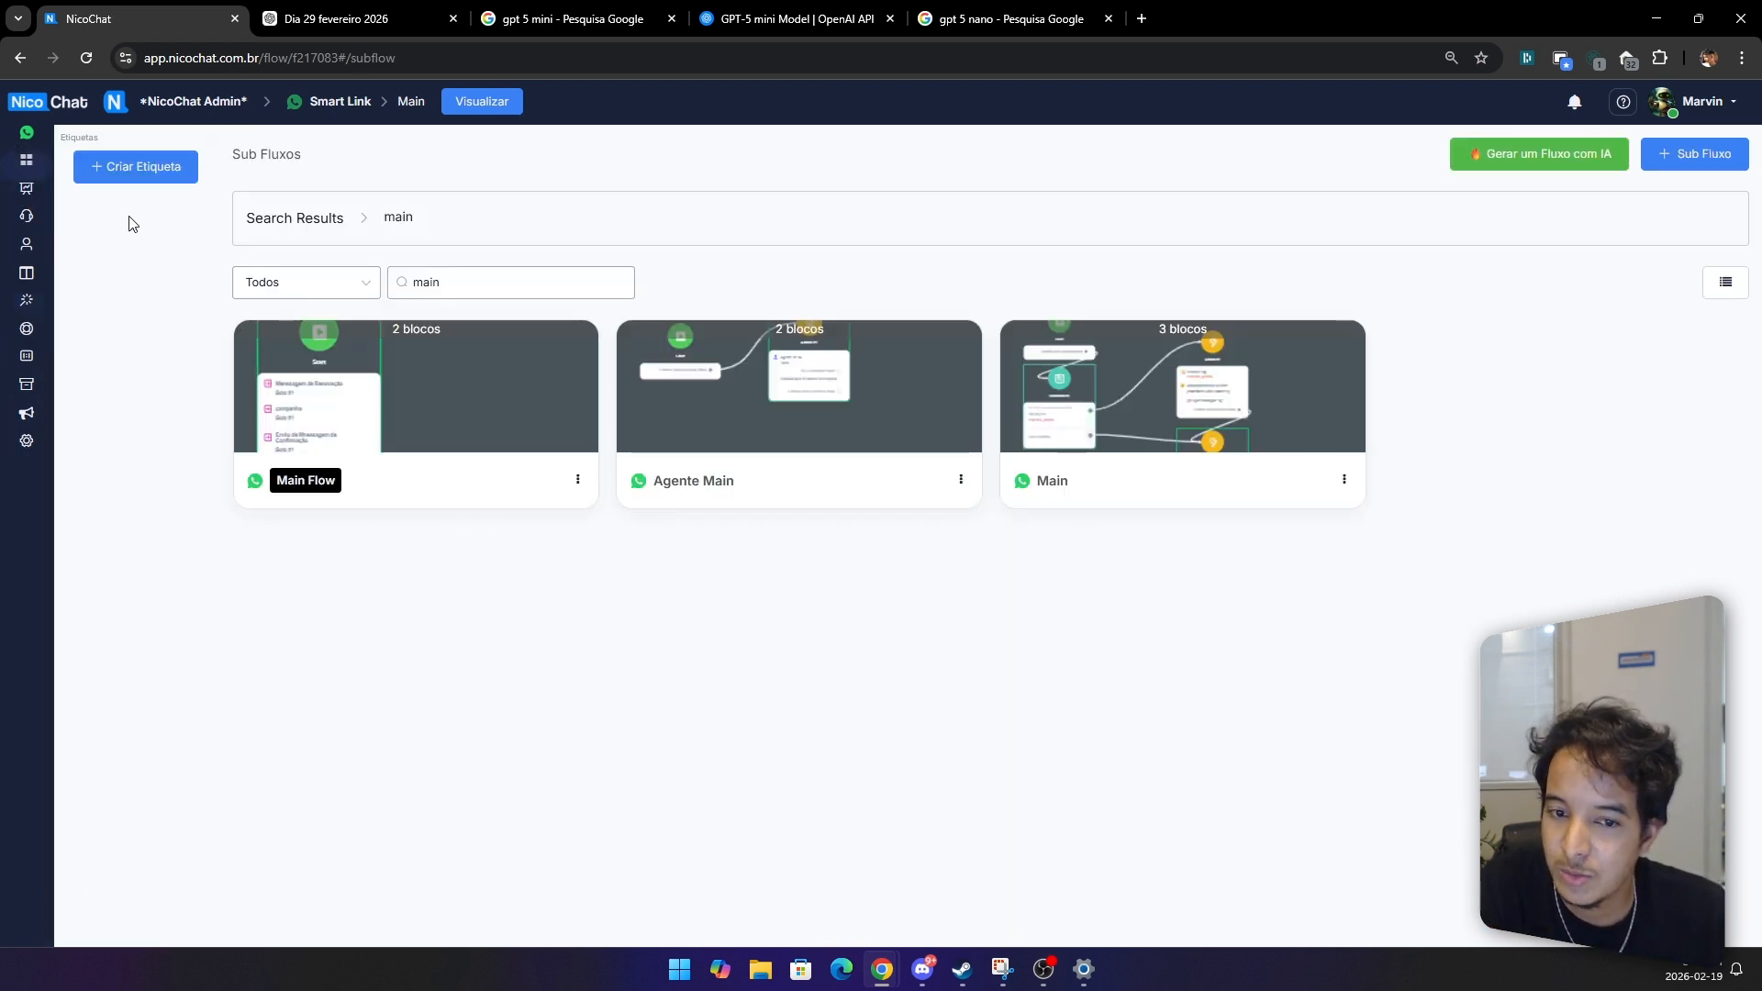
left_click(1141, 456)
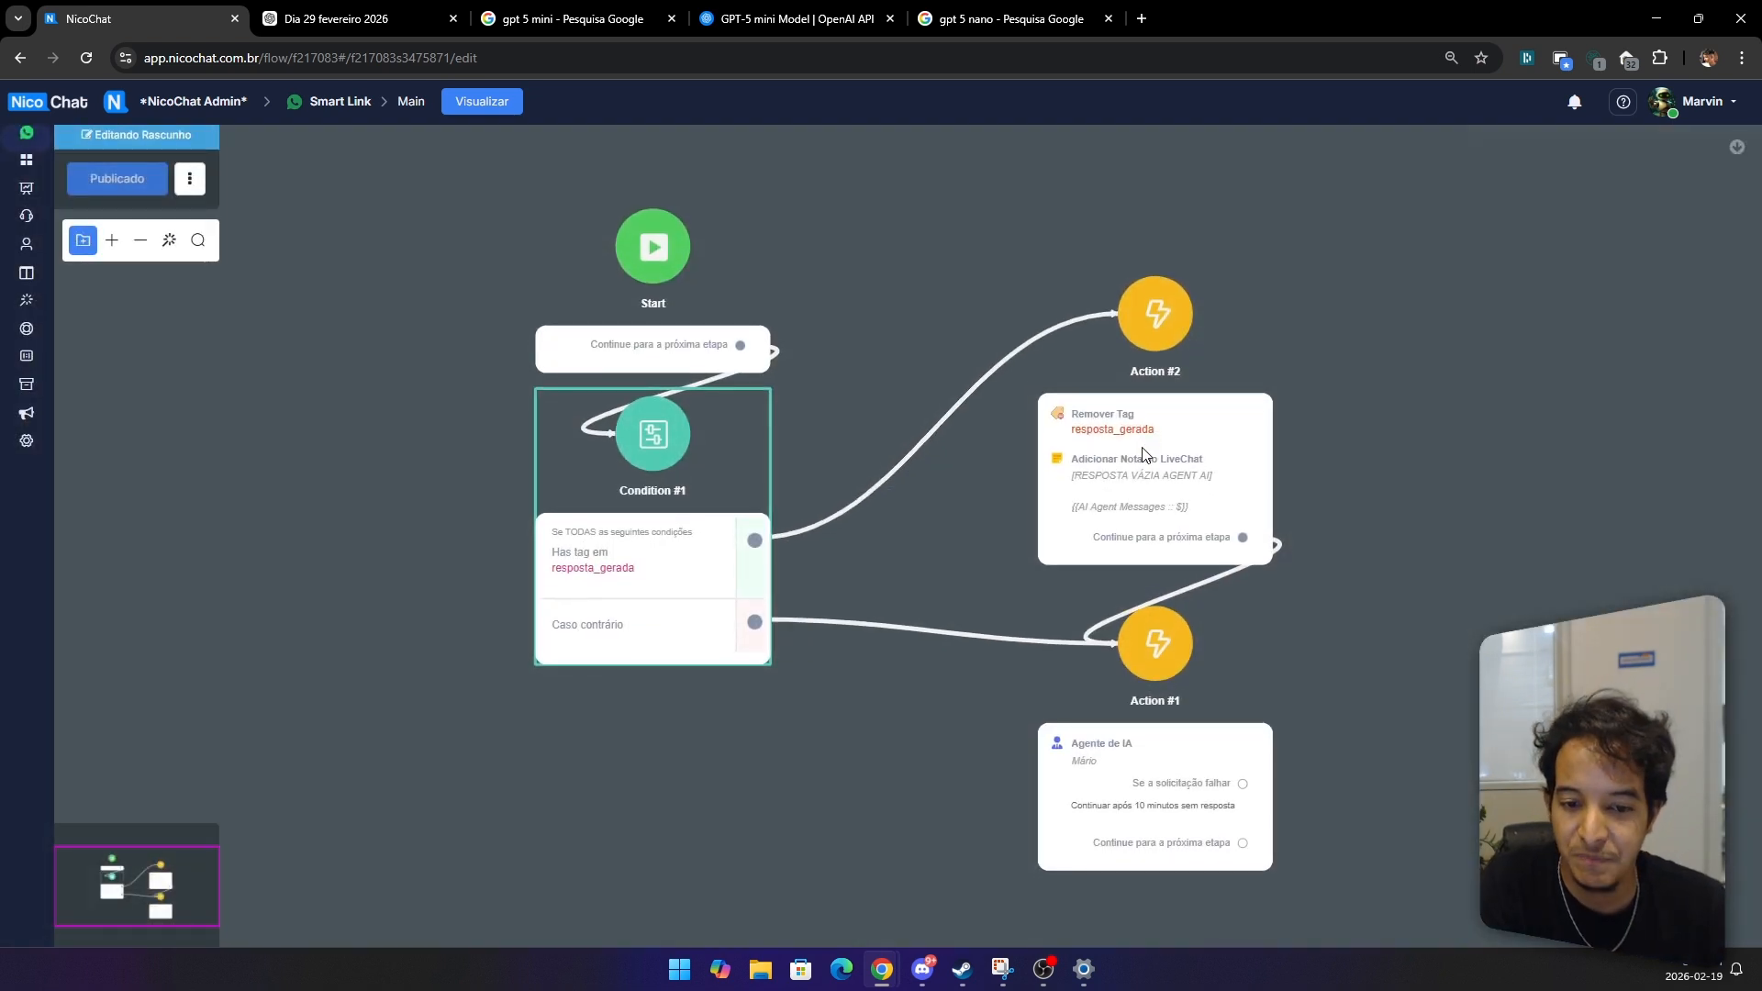
left_click_drag(885, 696, 527, 482)
scroll(697, 514, "up", 4)
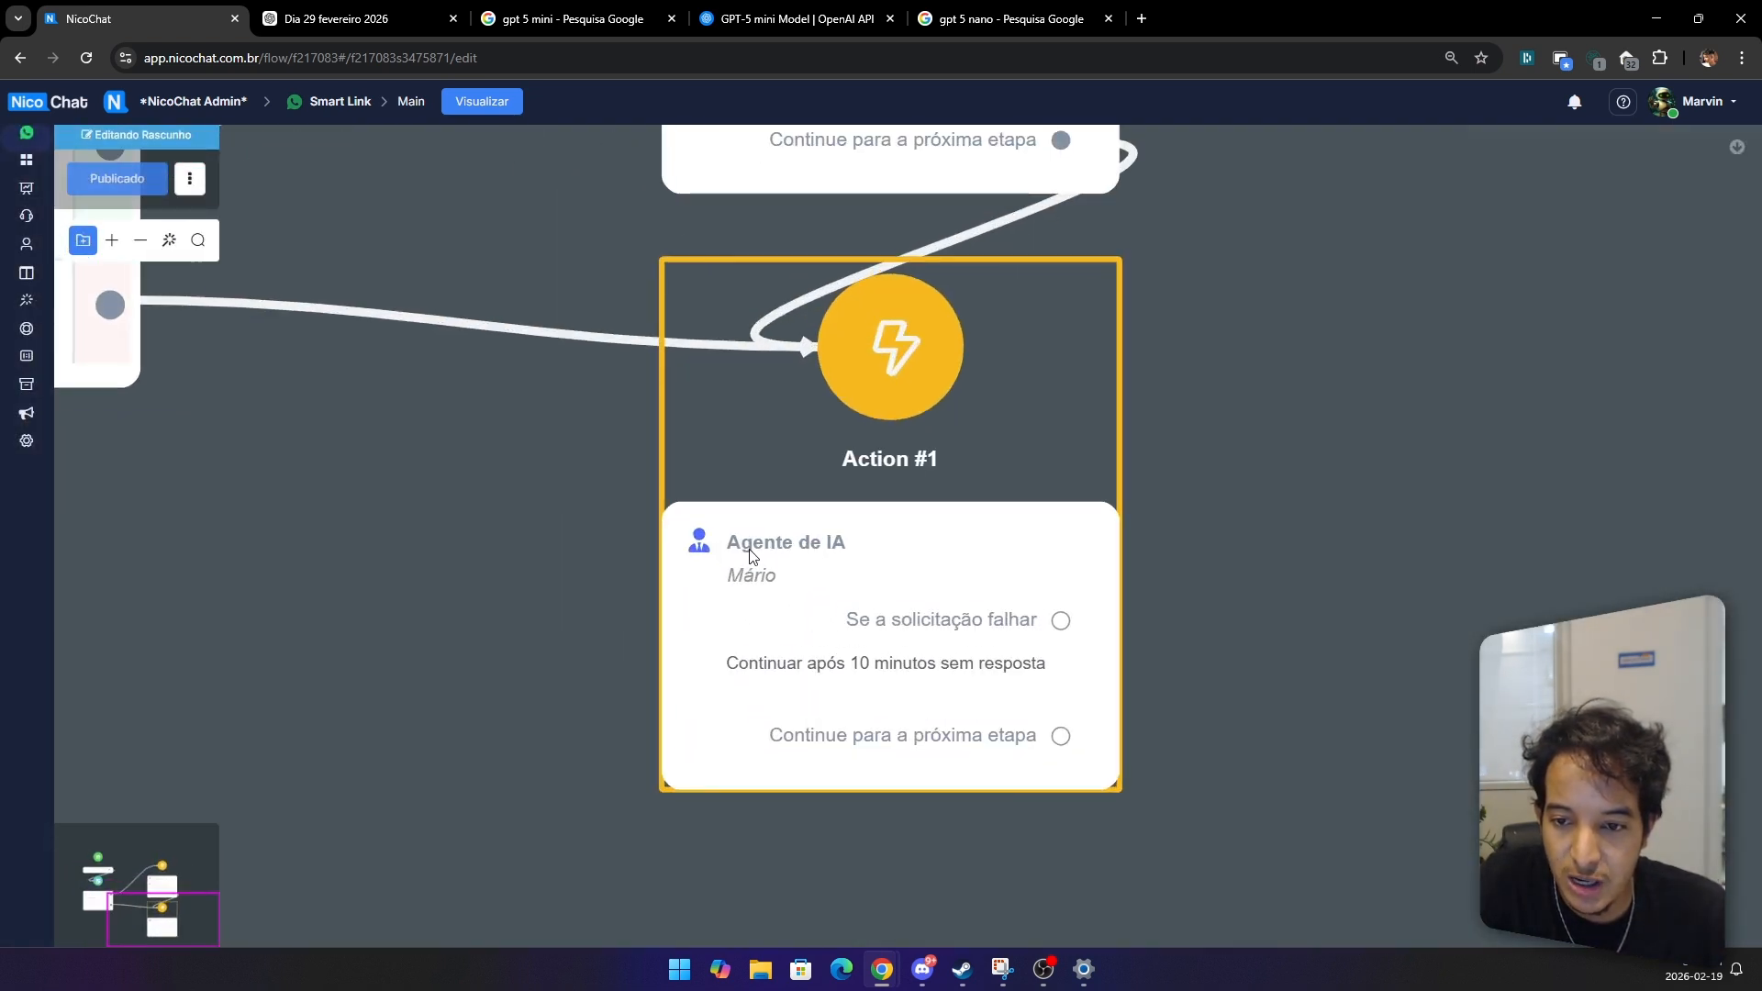
left_click(921, 540)
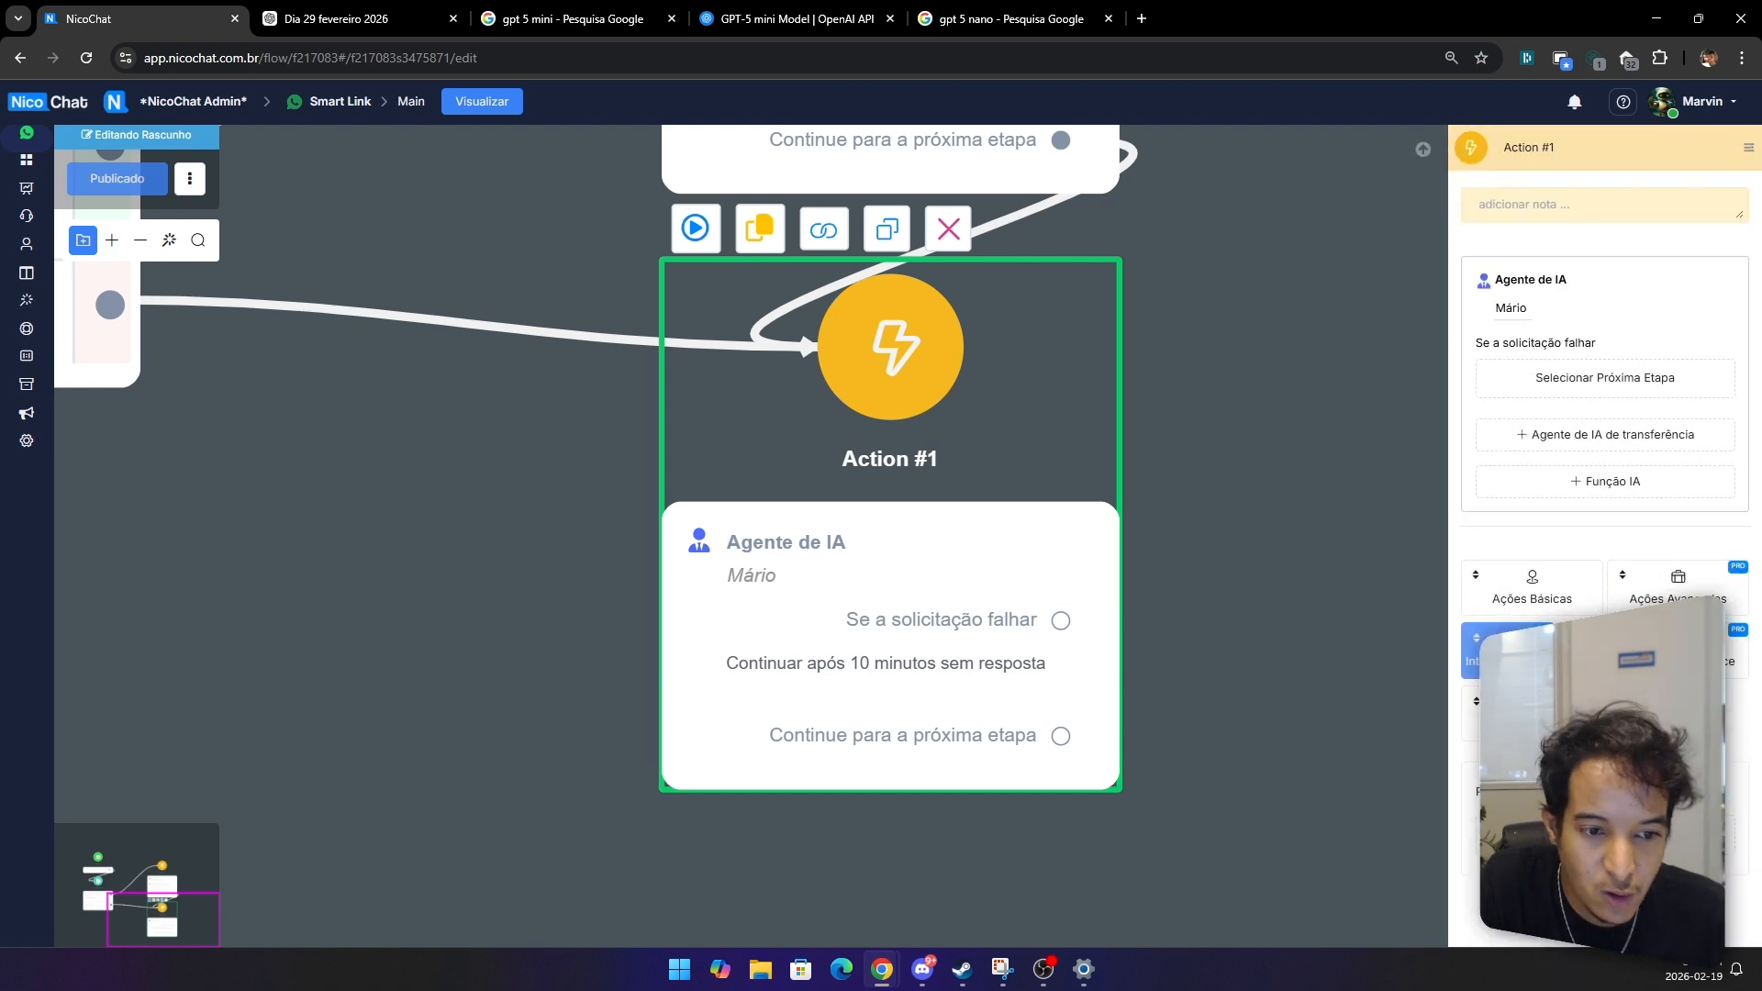
scroll(1535, 633, "down", 12)
scroll(1536, 613, "up", 4)
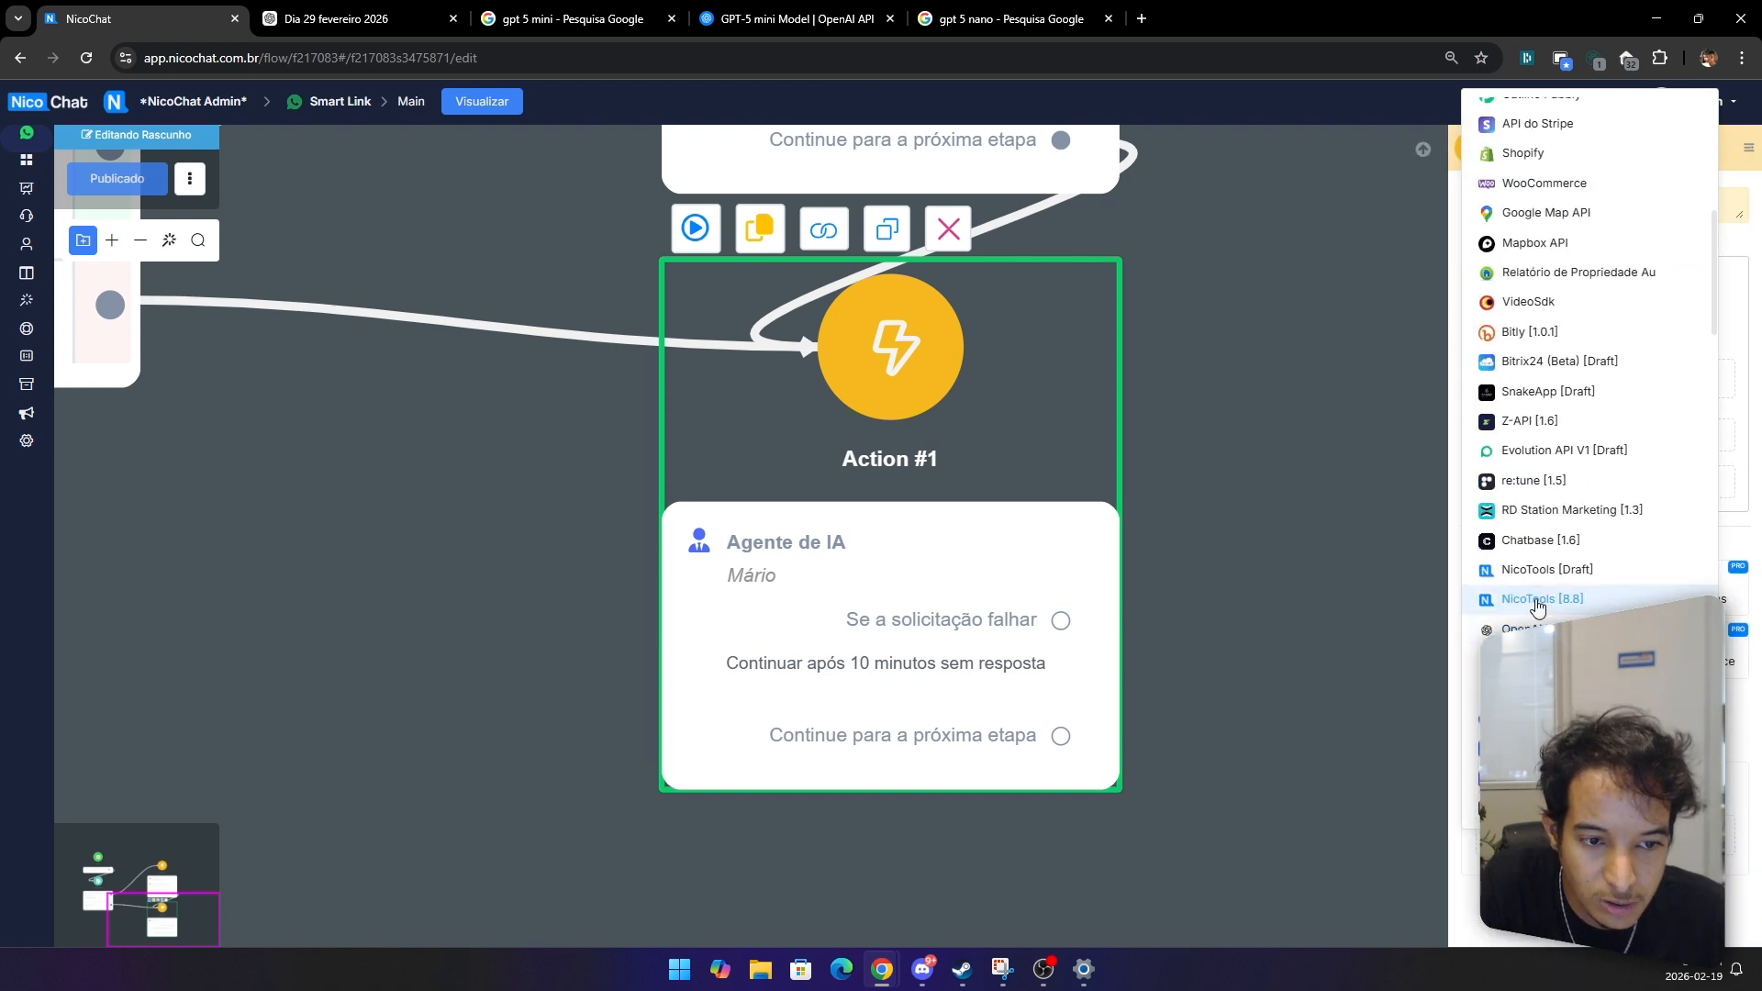
left_click(1538, 606)
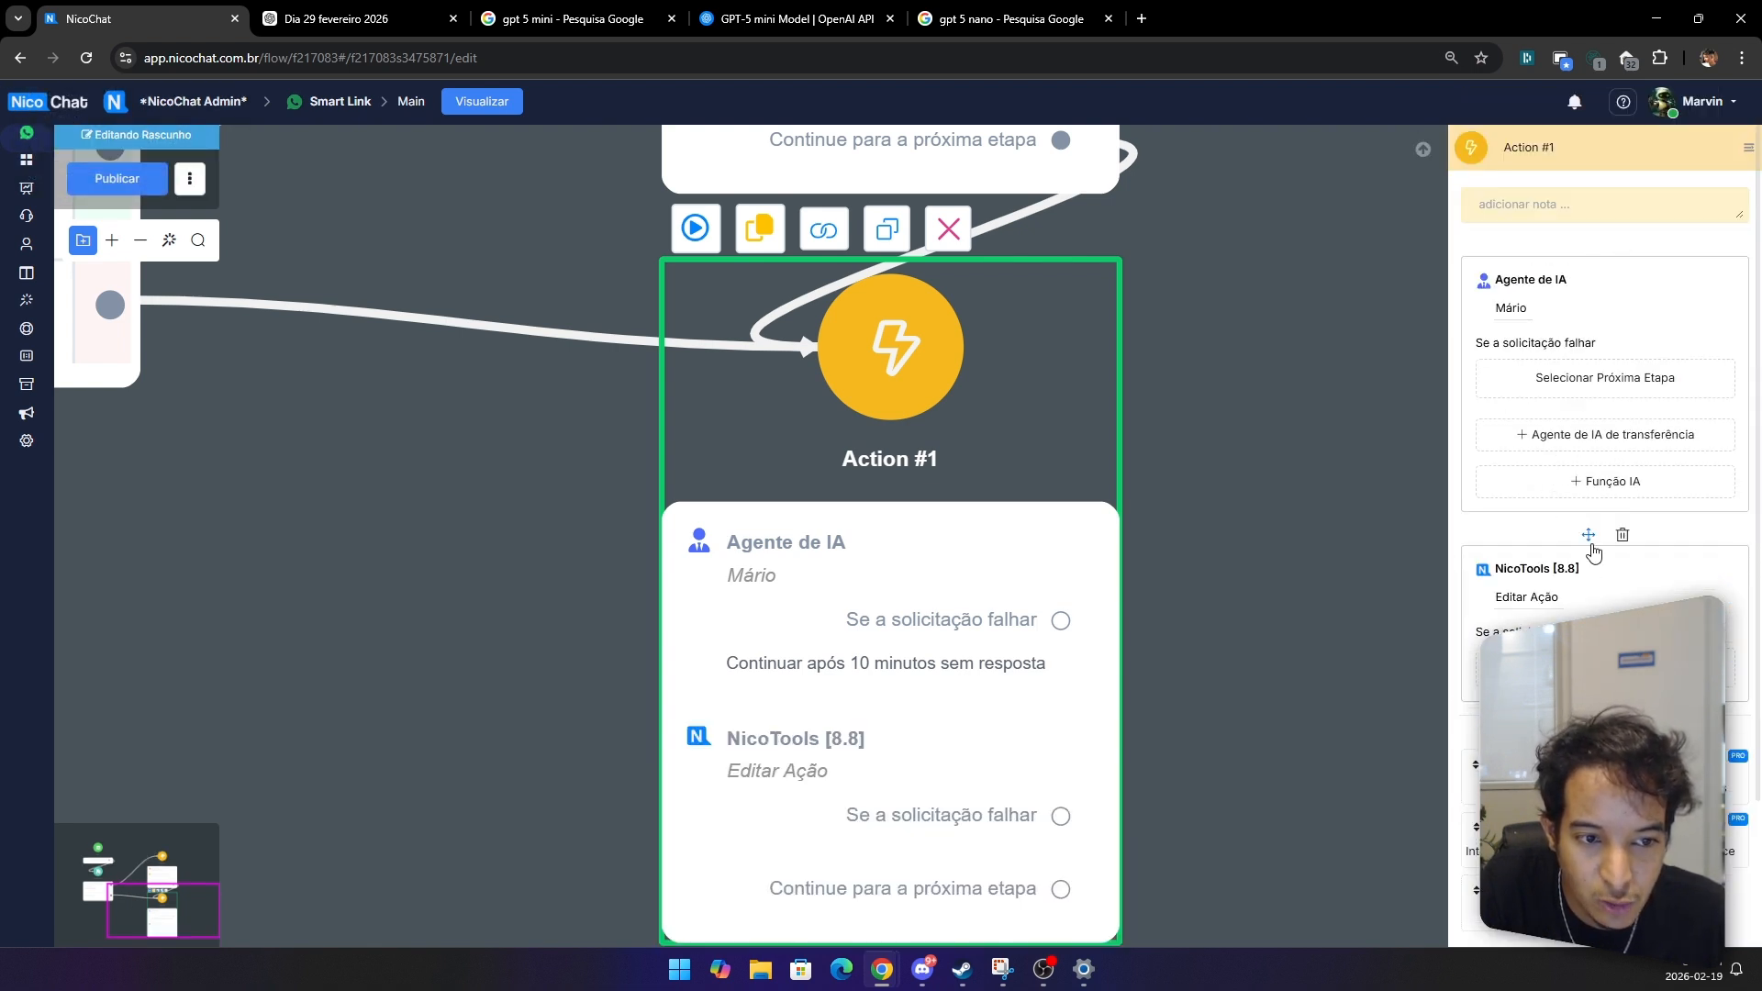
Step: Move the NicoTools action above the AI agent and choose its 'Obter Data/Hora de Agora e Hoje (Formatado)' action
left_click_drag(1591, 534, 1531, 281)
left_click(1523, 308)
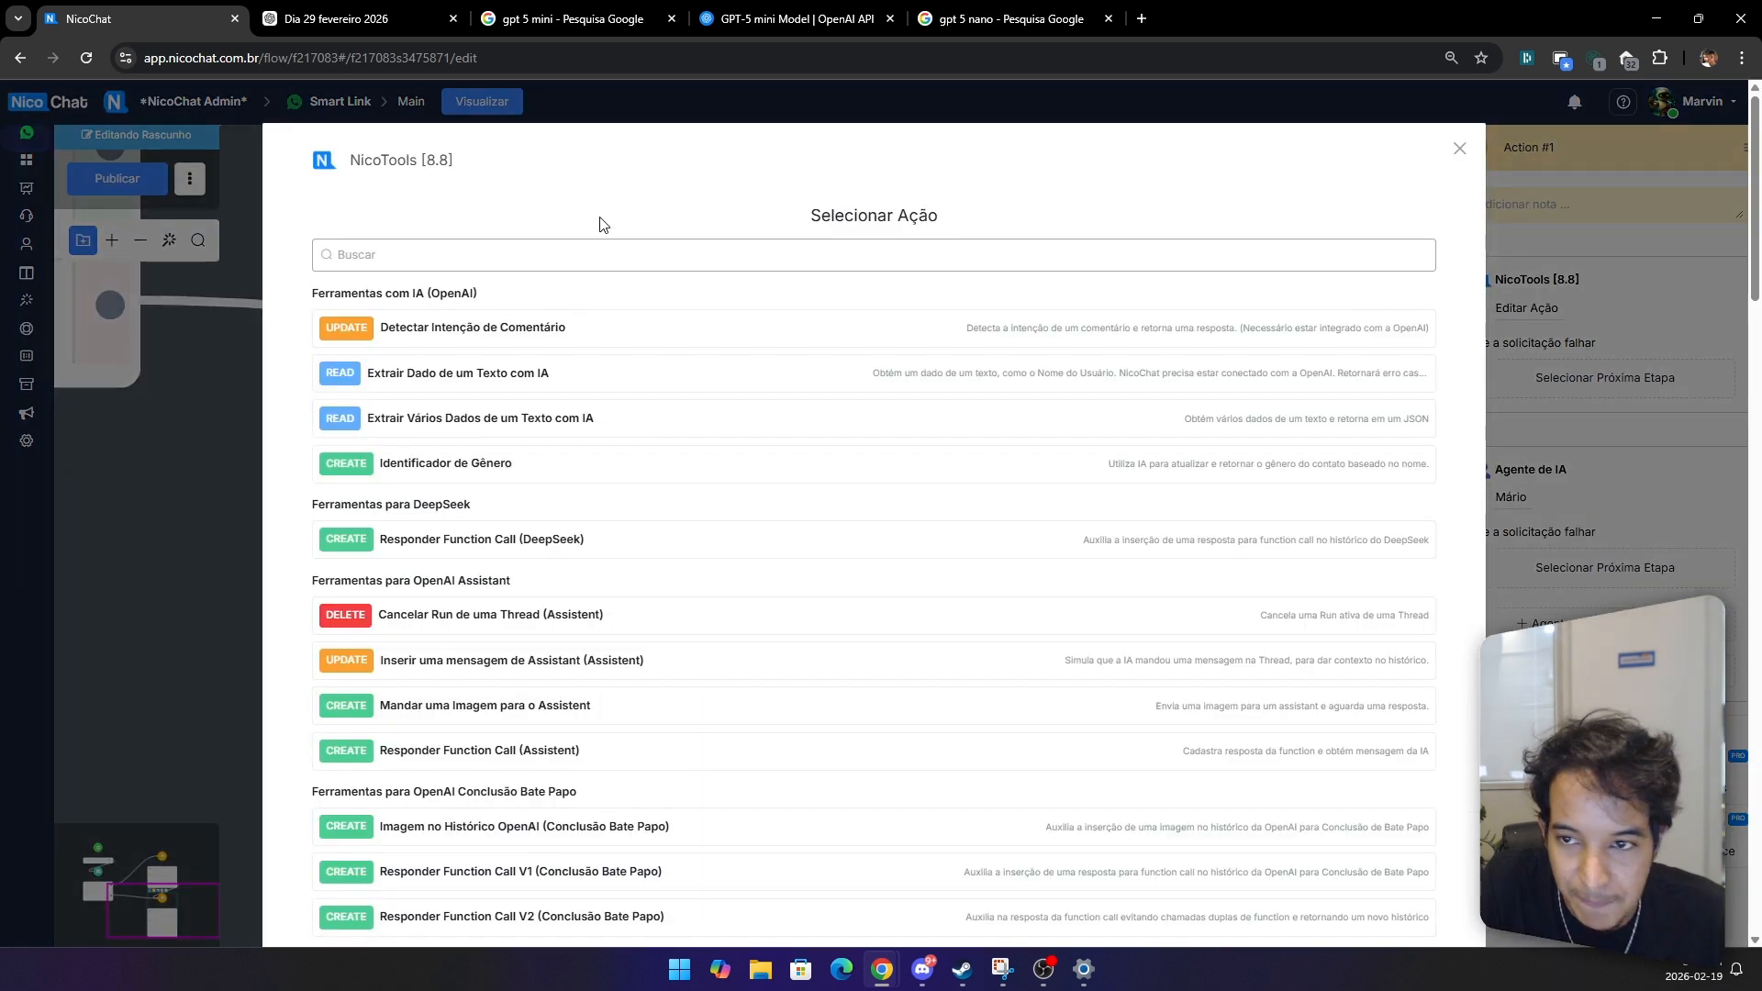
left_click(476, 255)
type("data")
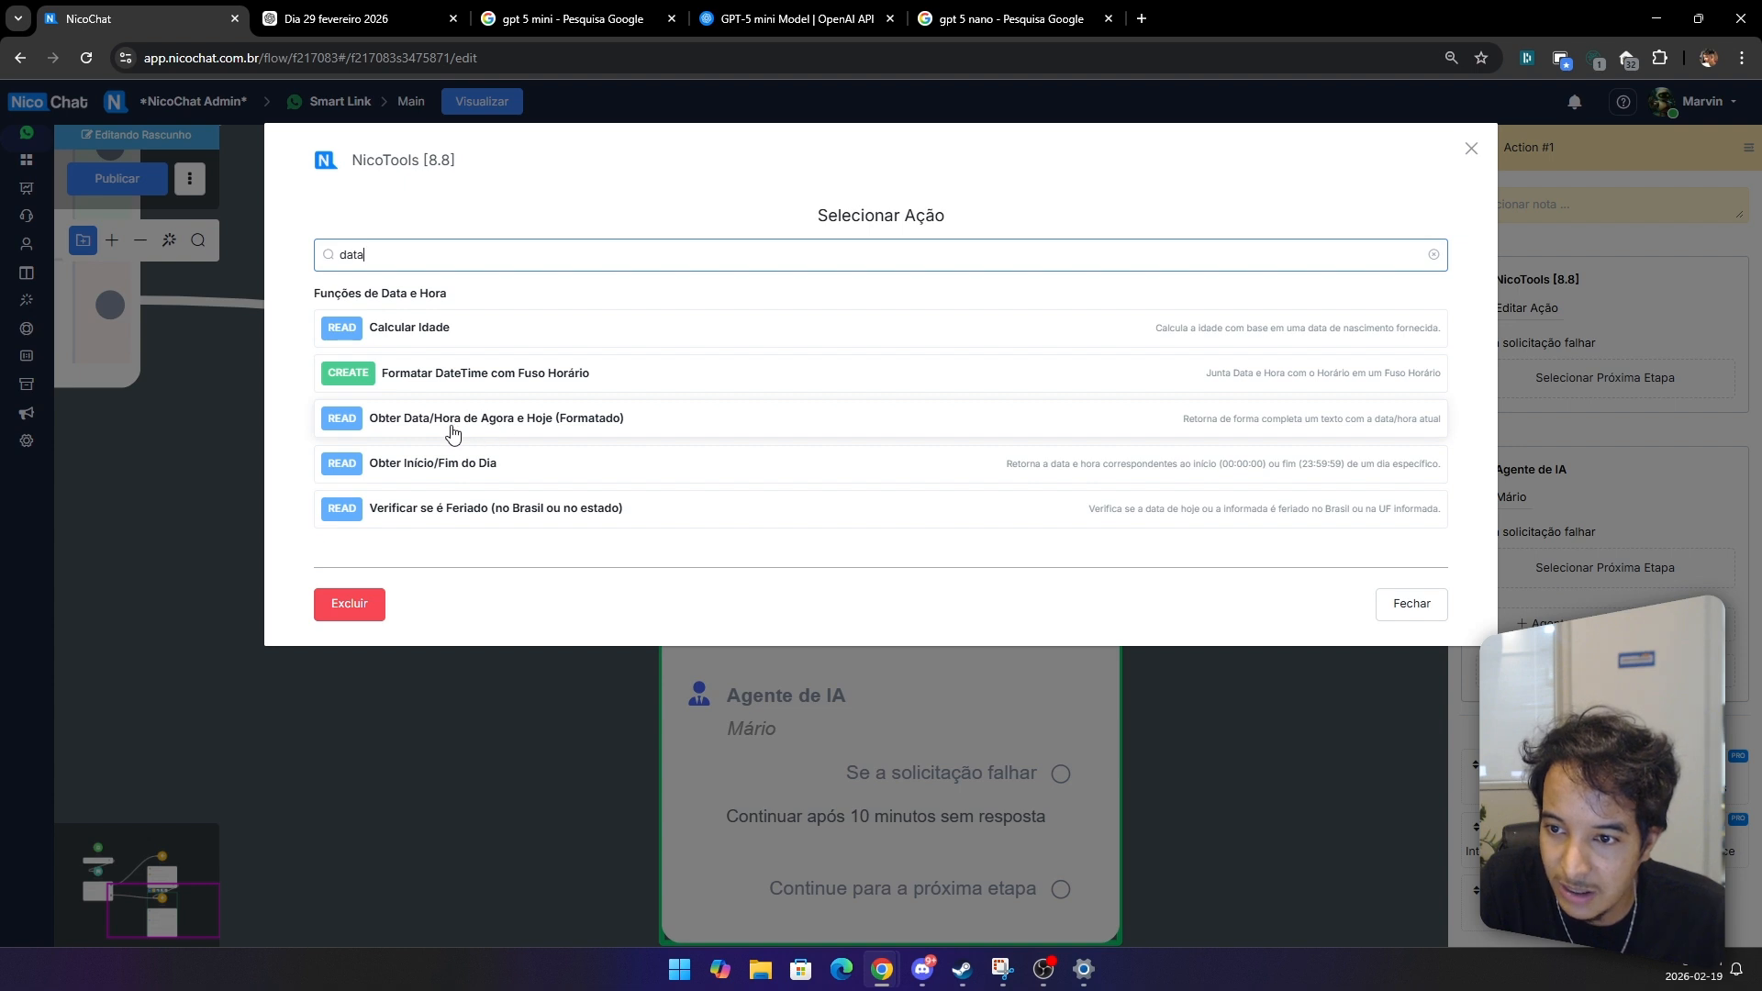
left_click(529, 422)
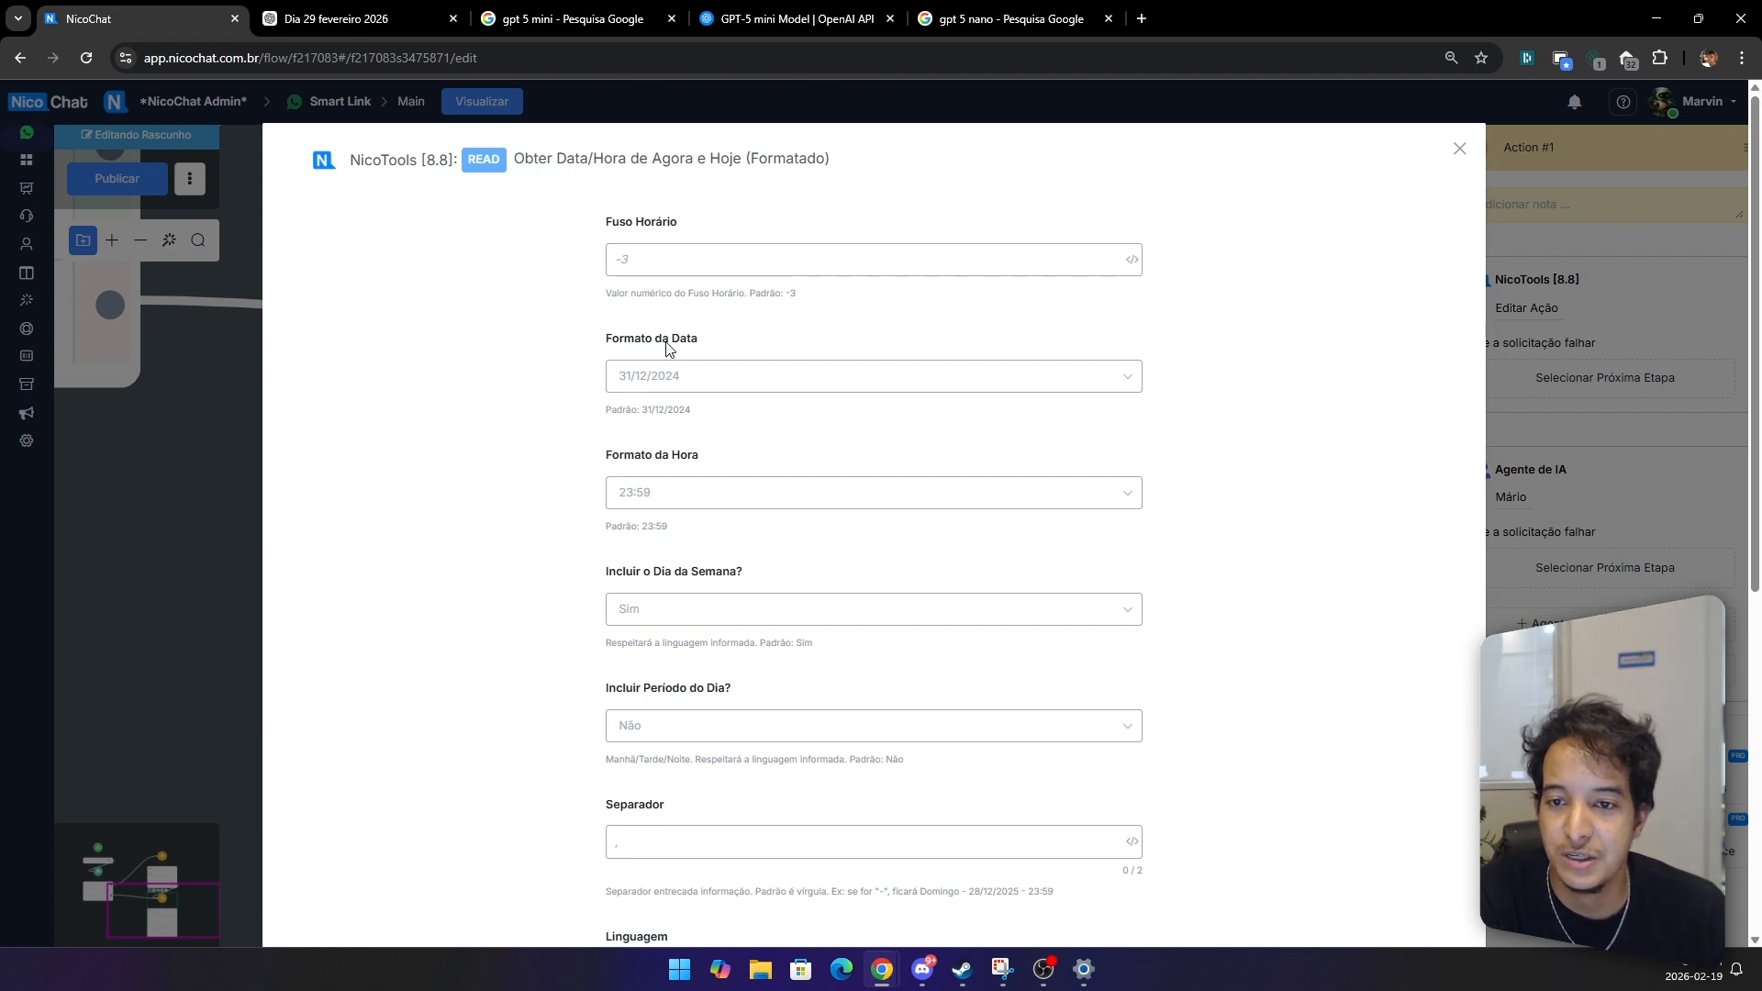
Step: Examine the Fuso Horário field and its default time zone hint
left_click_drag(692, 221, 598, 221)
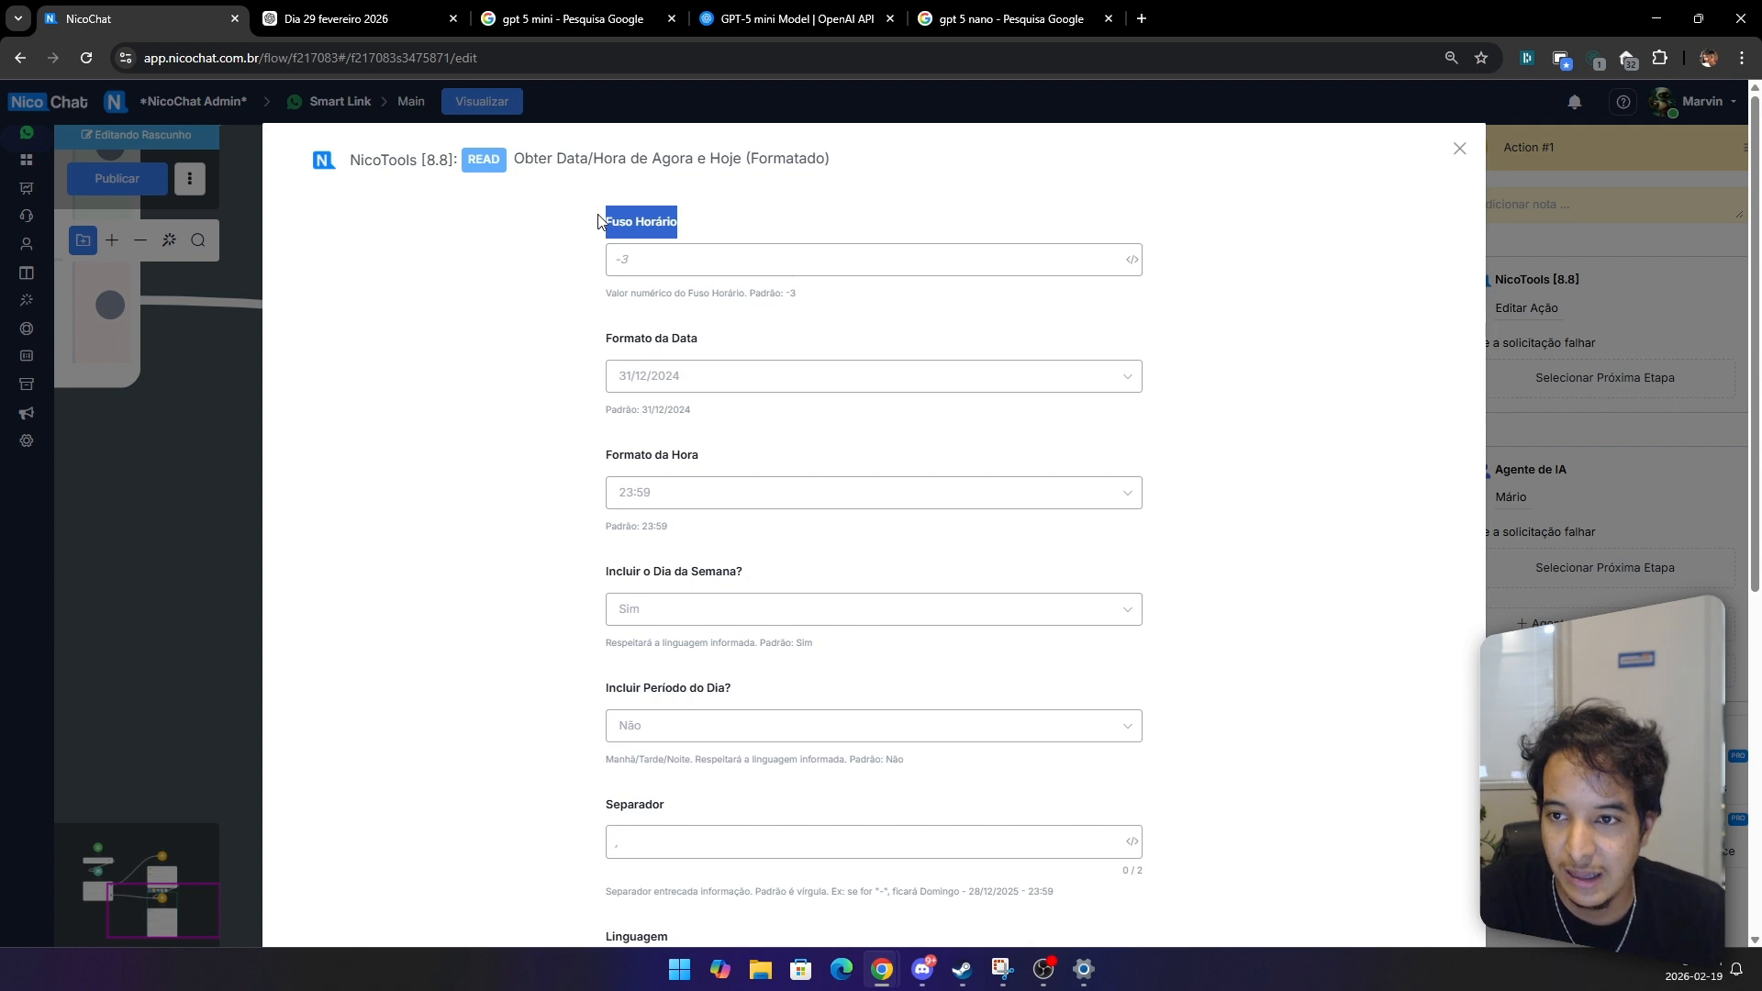
left_click(655, 265)
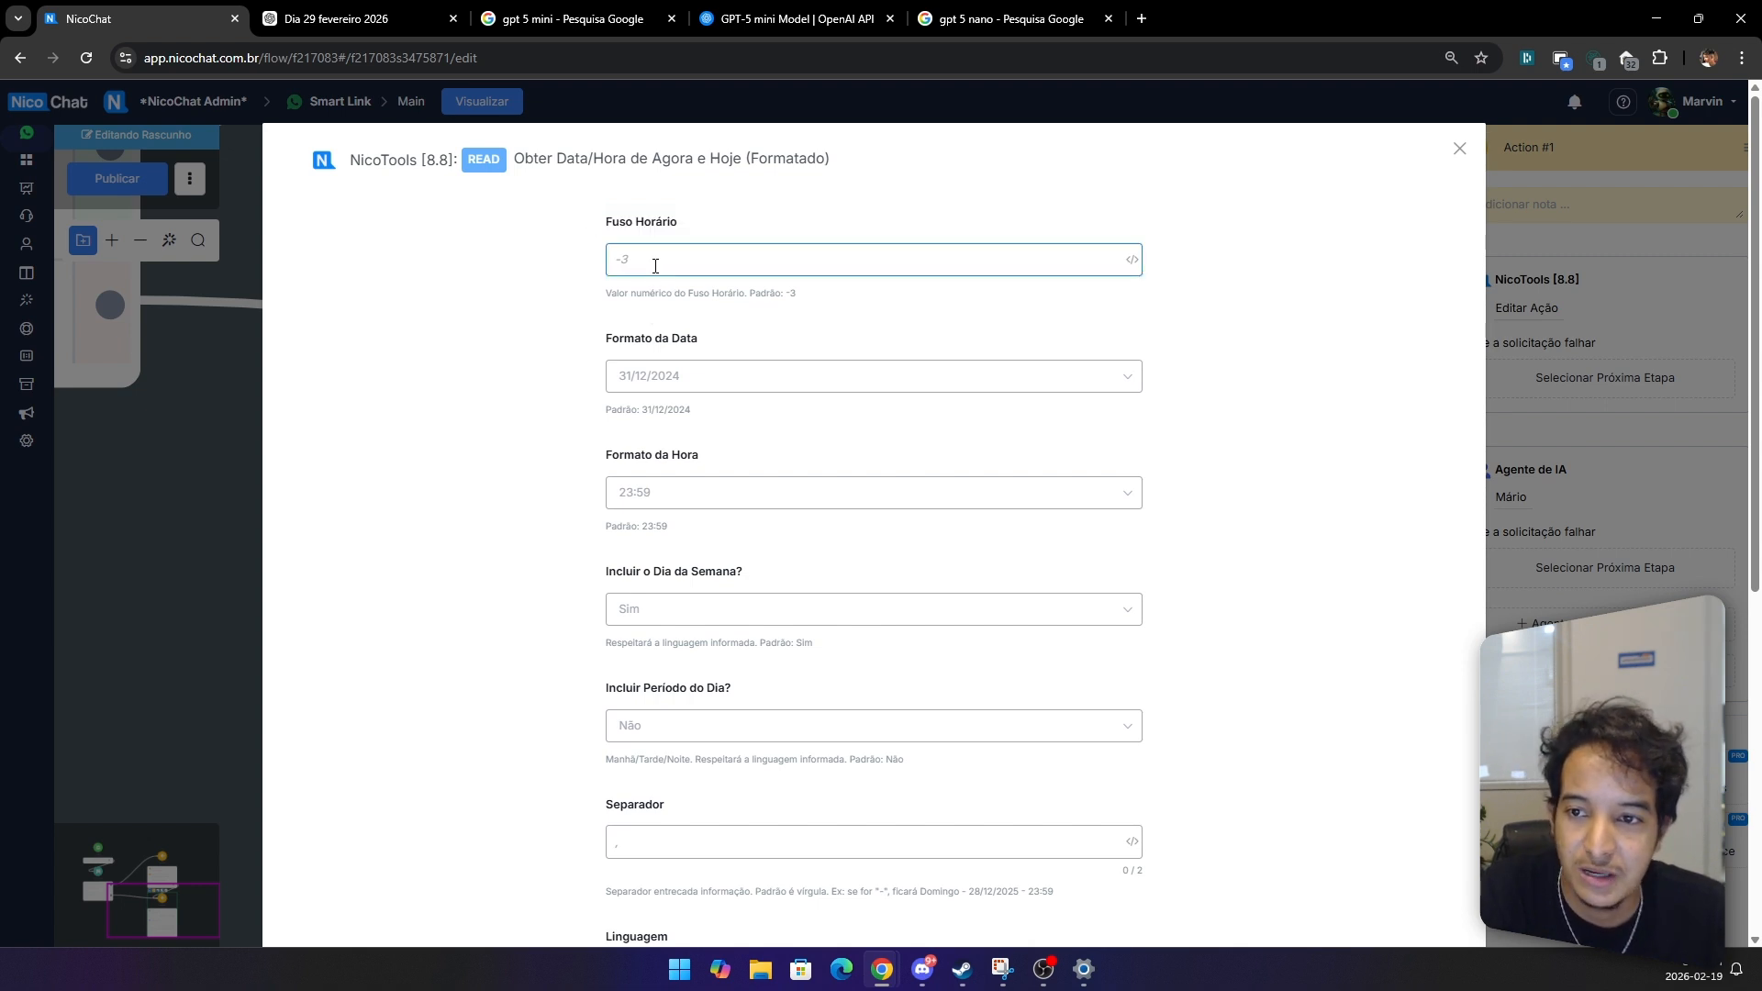
left_click_drag(719, 243, 599, 234)
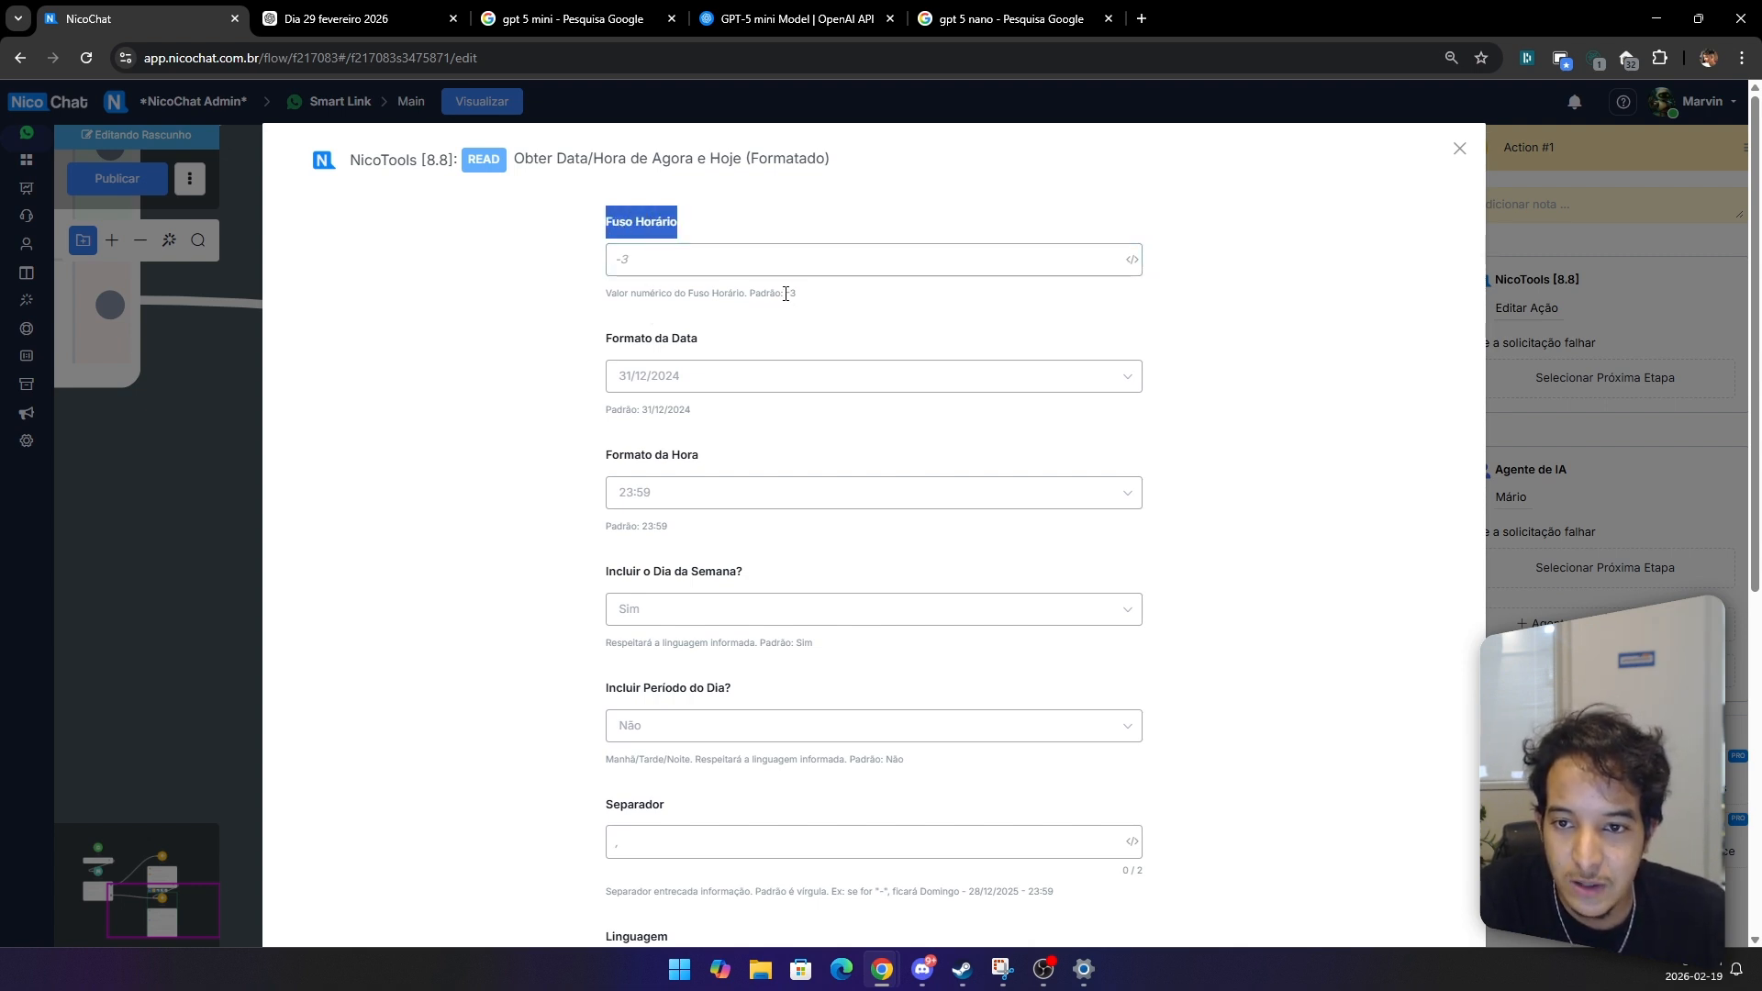
left_click_drag(783, 294, 815, 301)
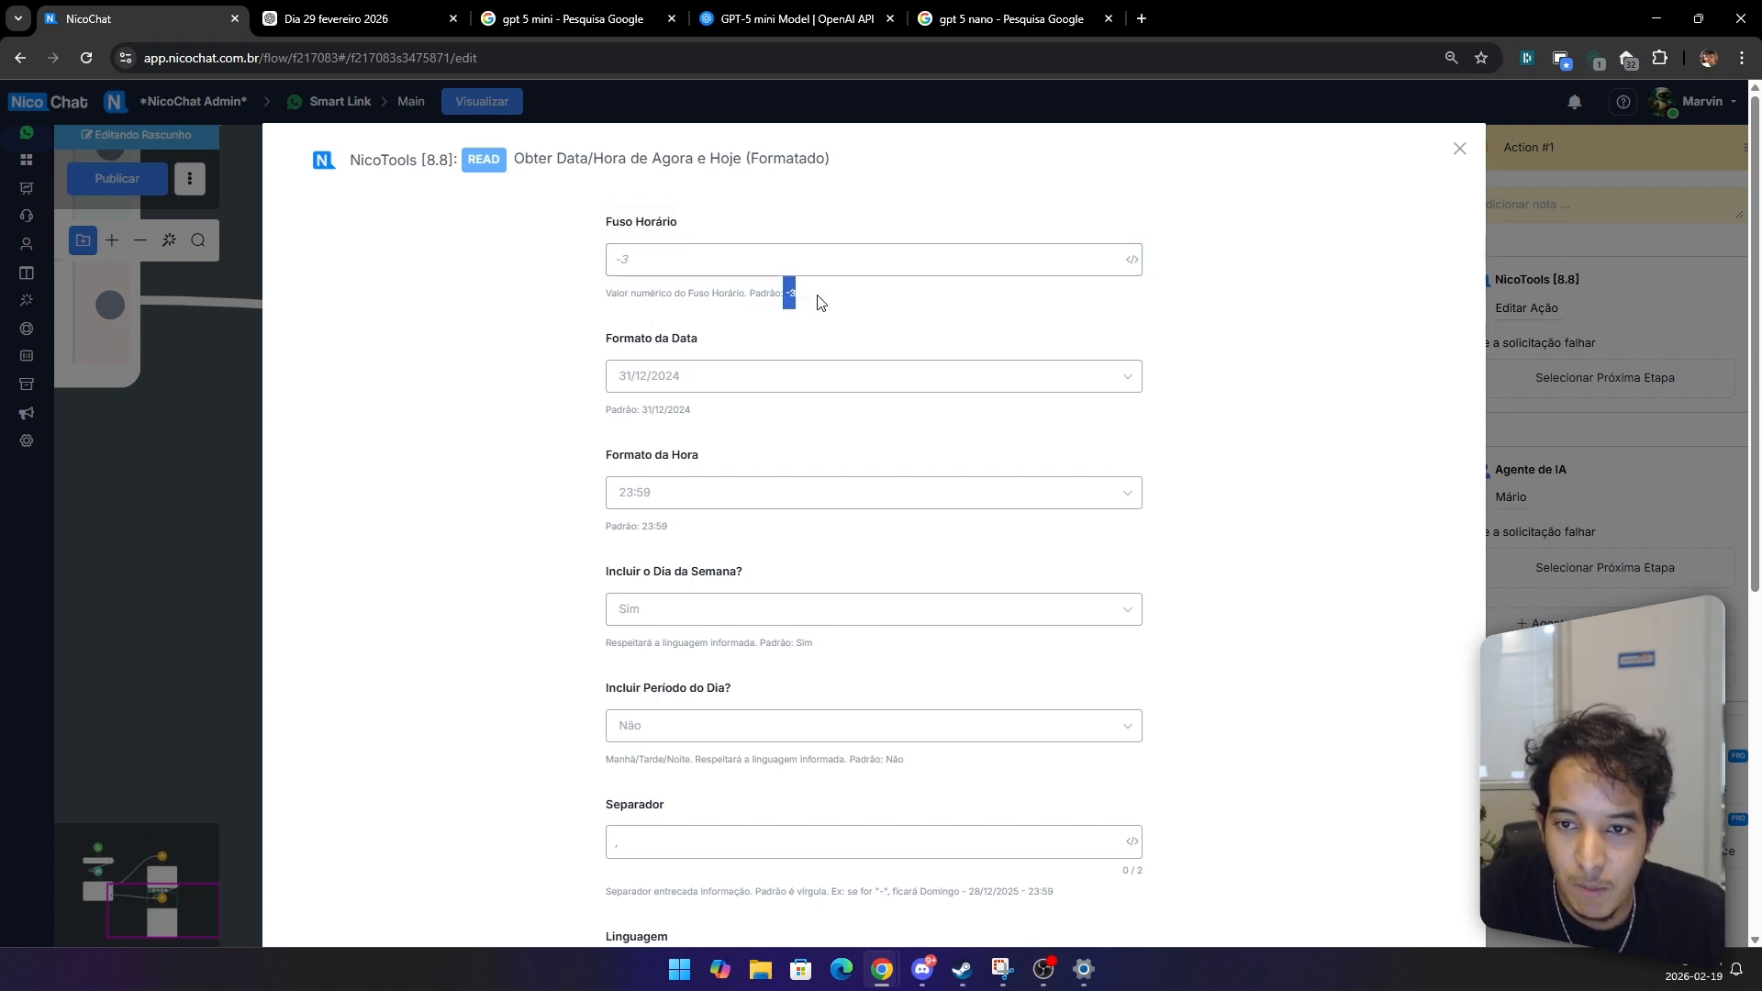
left_click(797, 339)
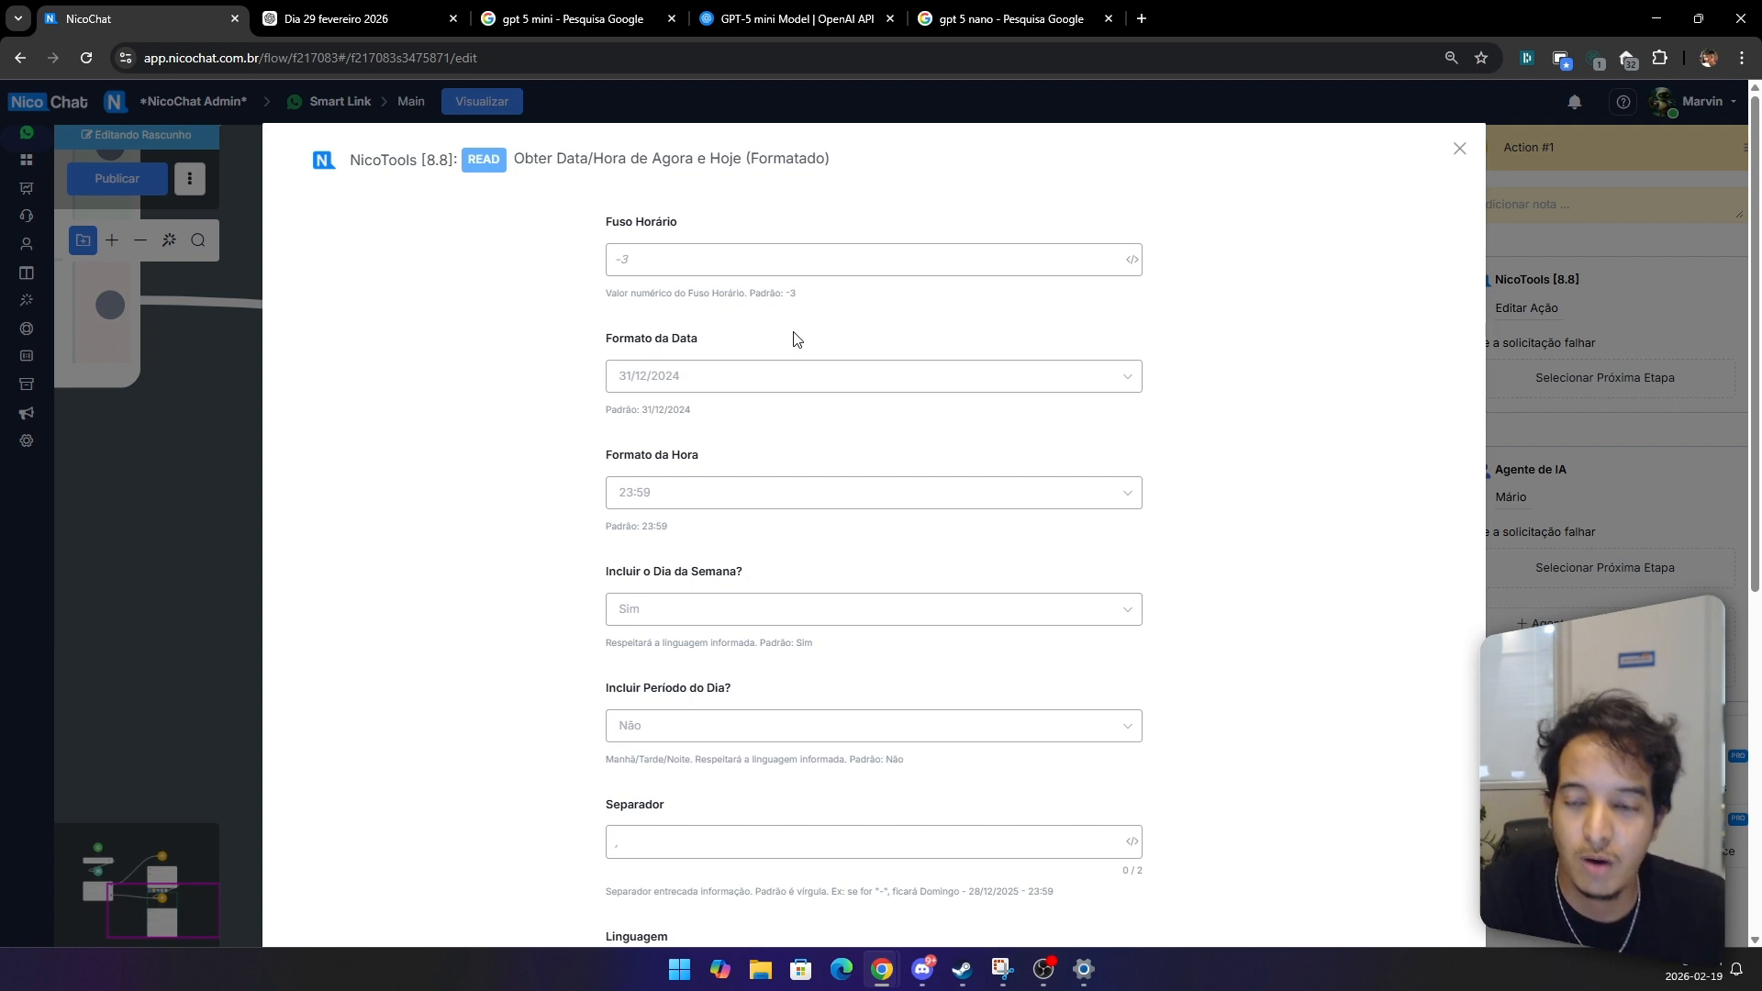
left_click(772, 261)
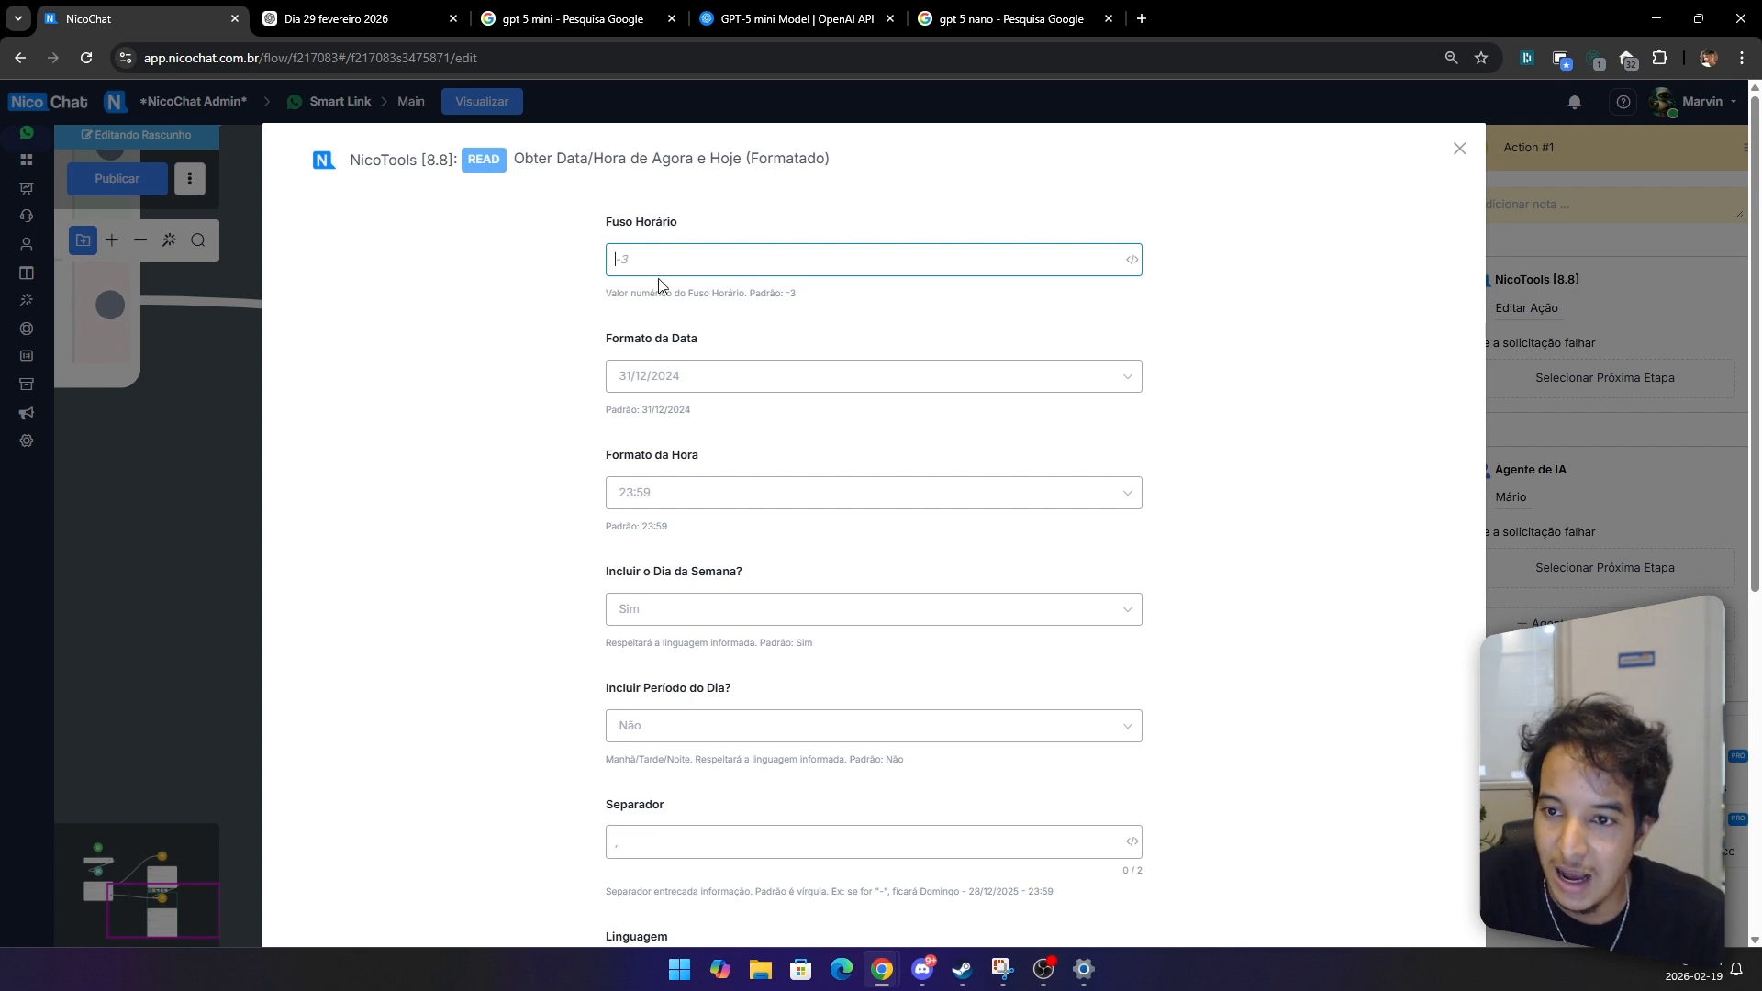
left_click(589, 260)
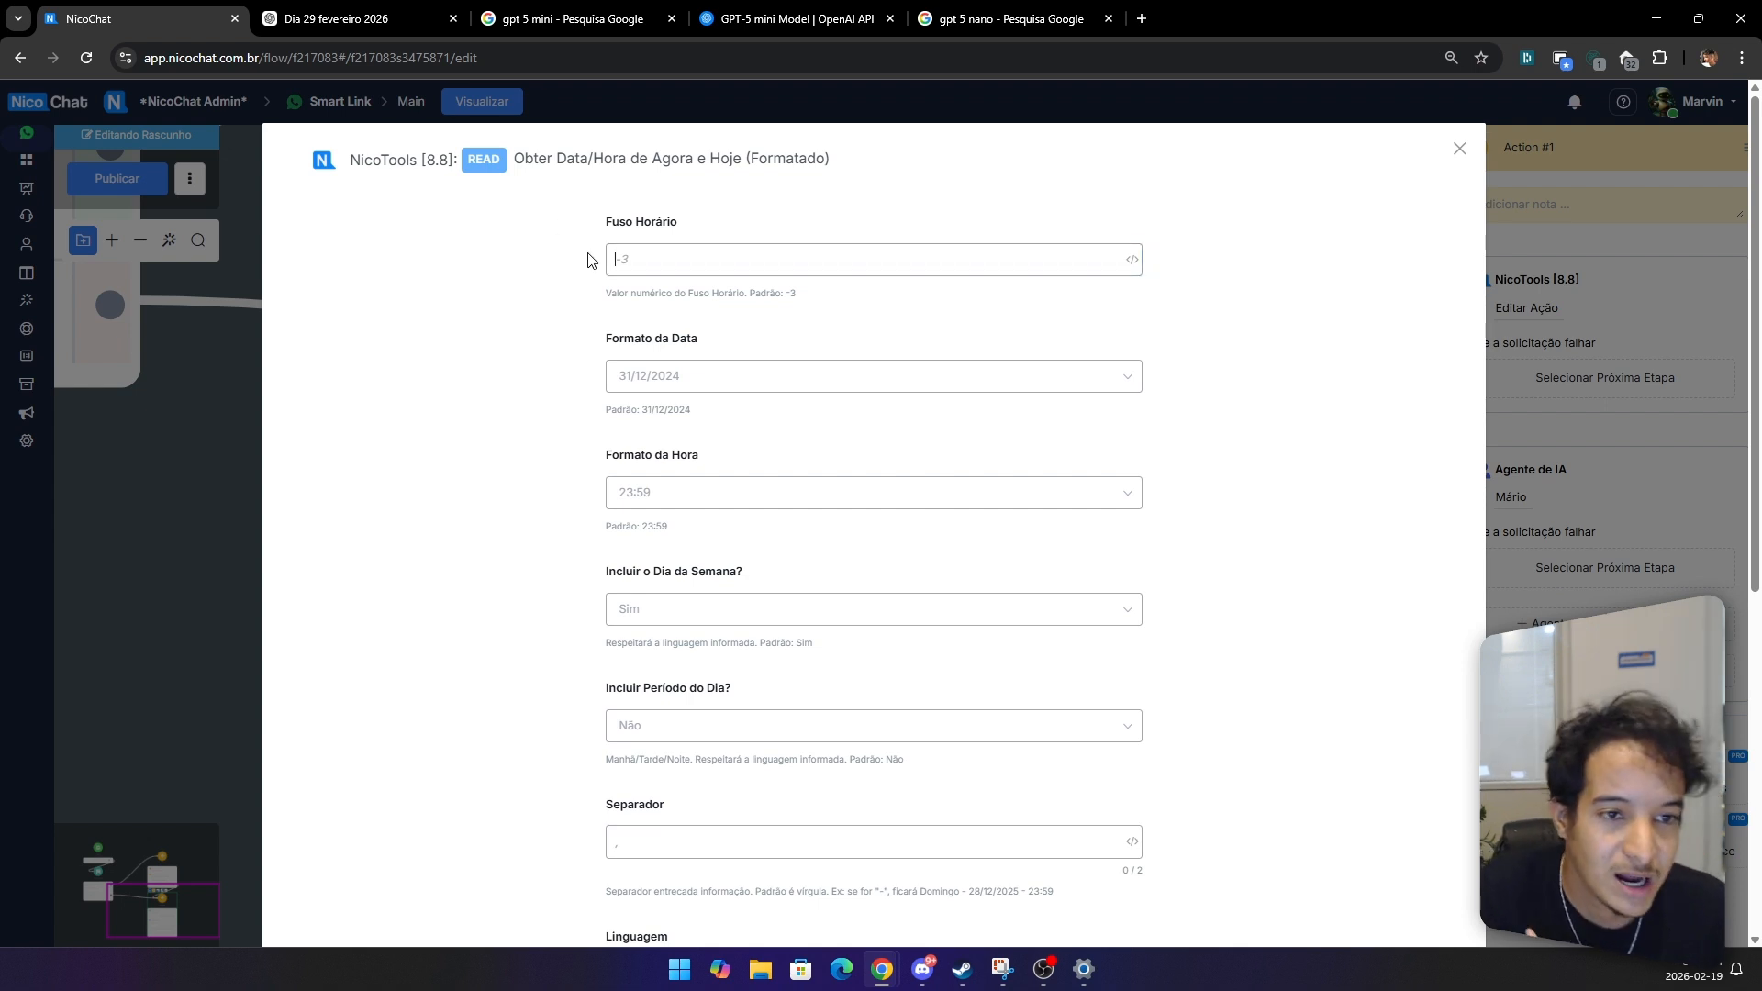
left_click(780, 260)
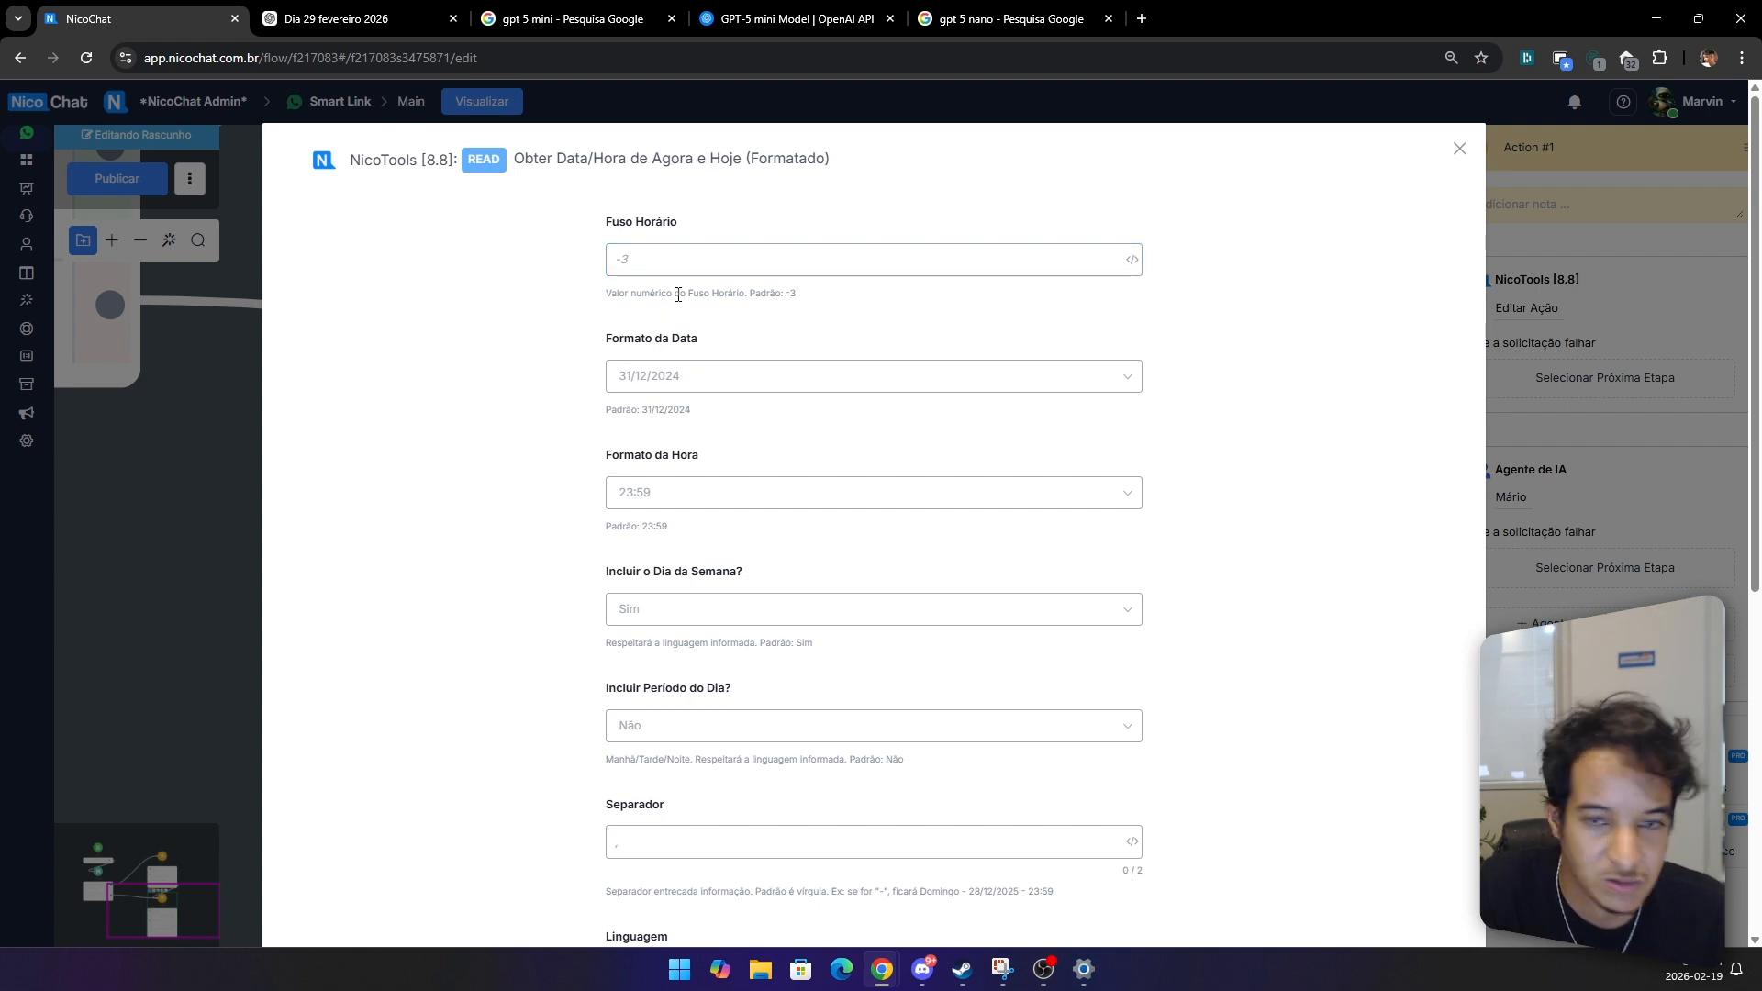
left_click(1135, 260)
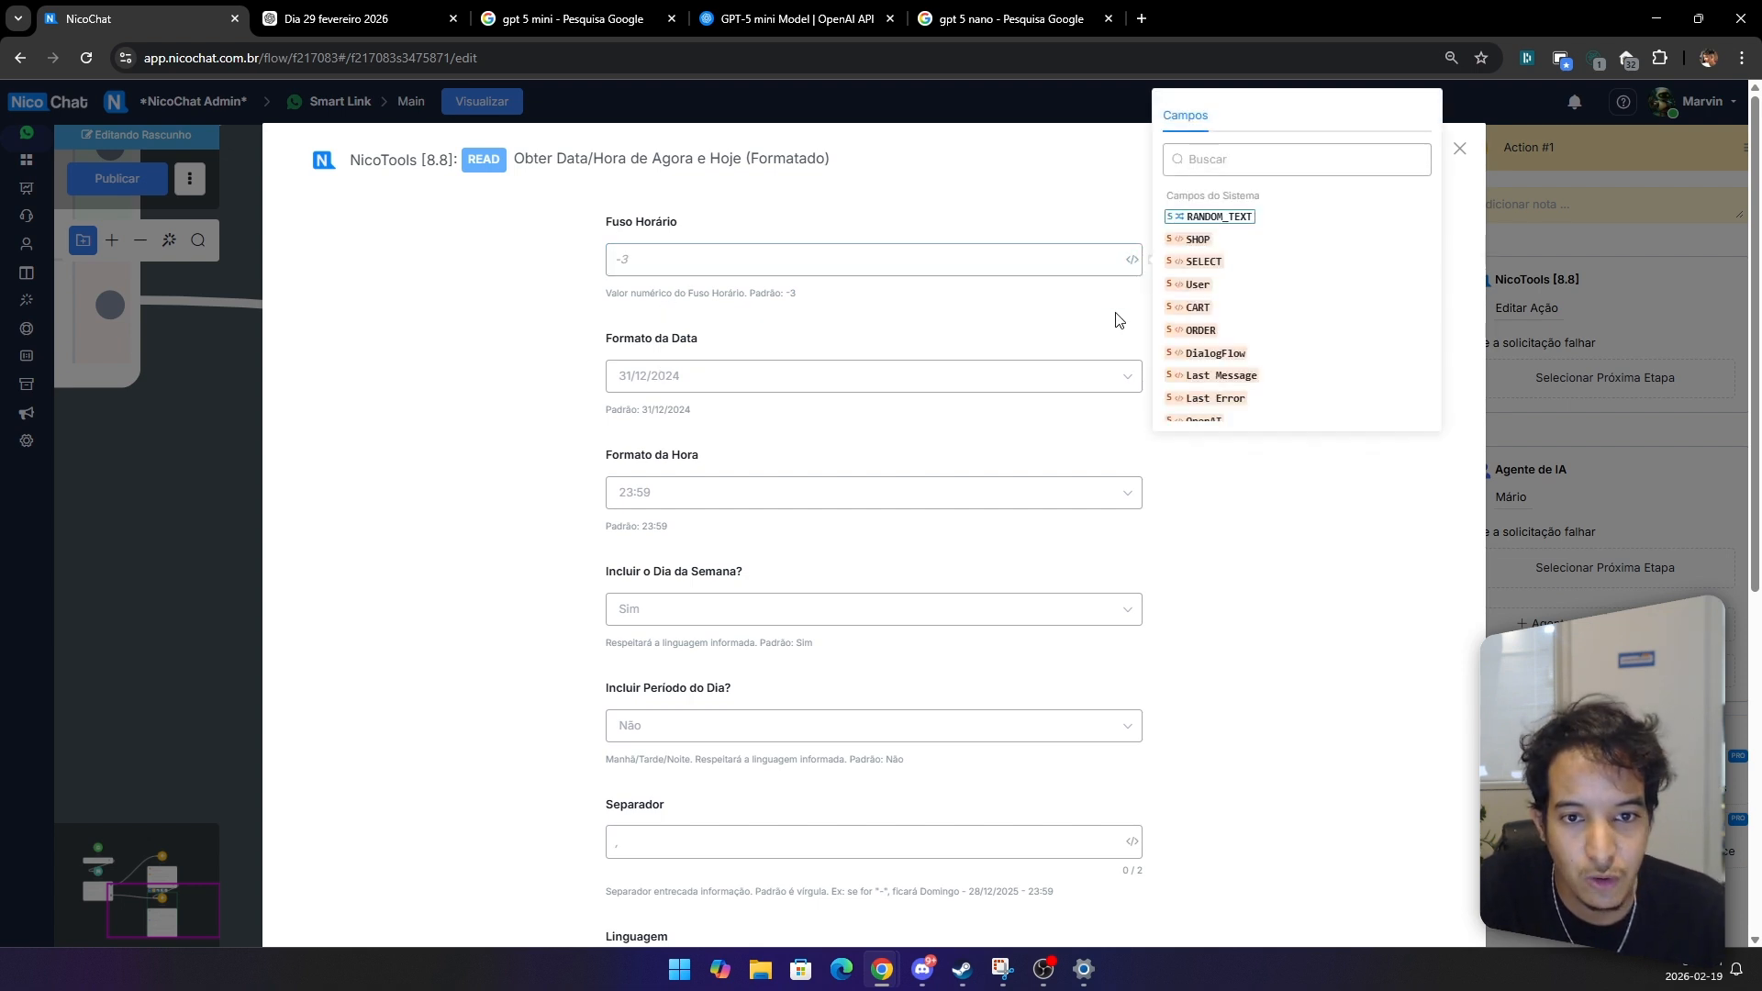
left_click(955, 331)
left_click_drag(789, 290, 761, 292)
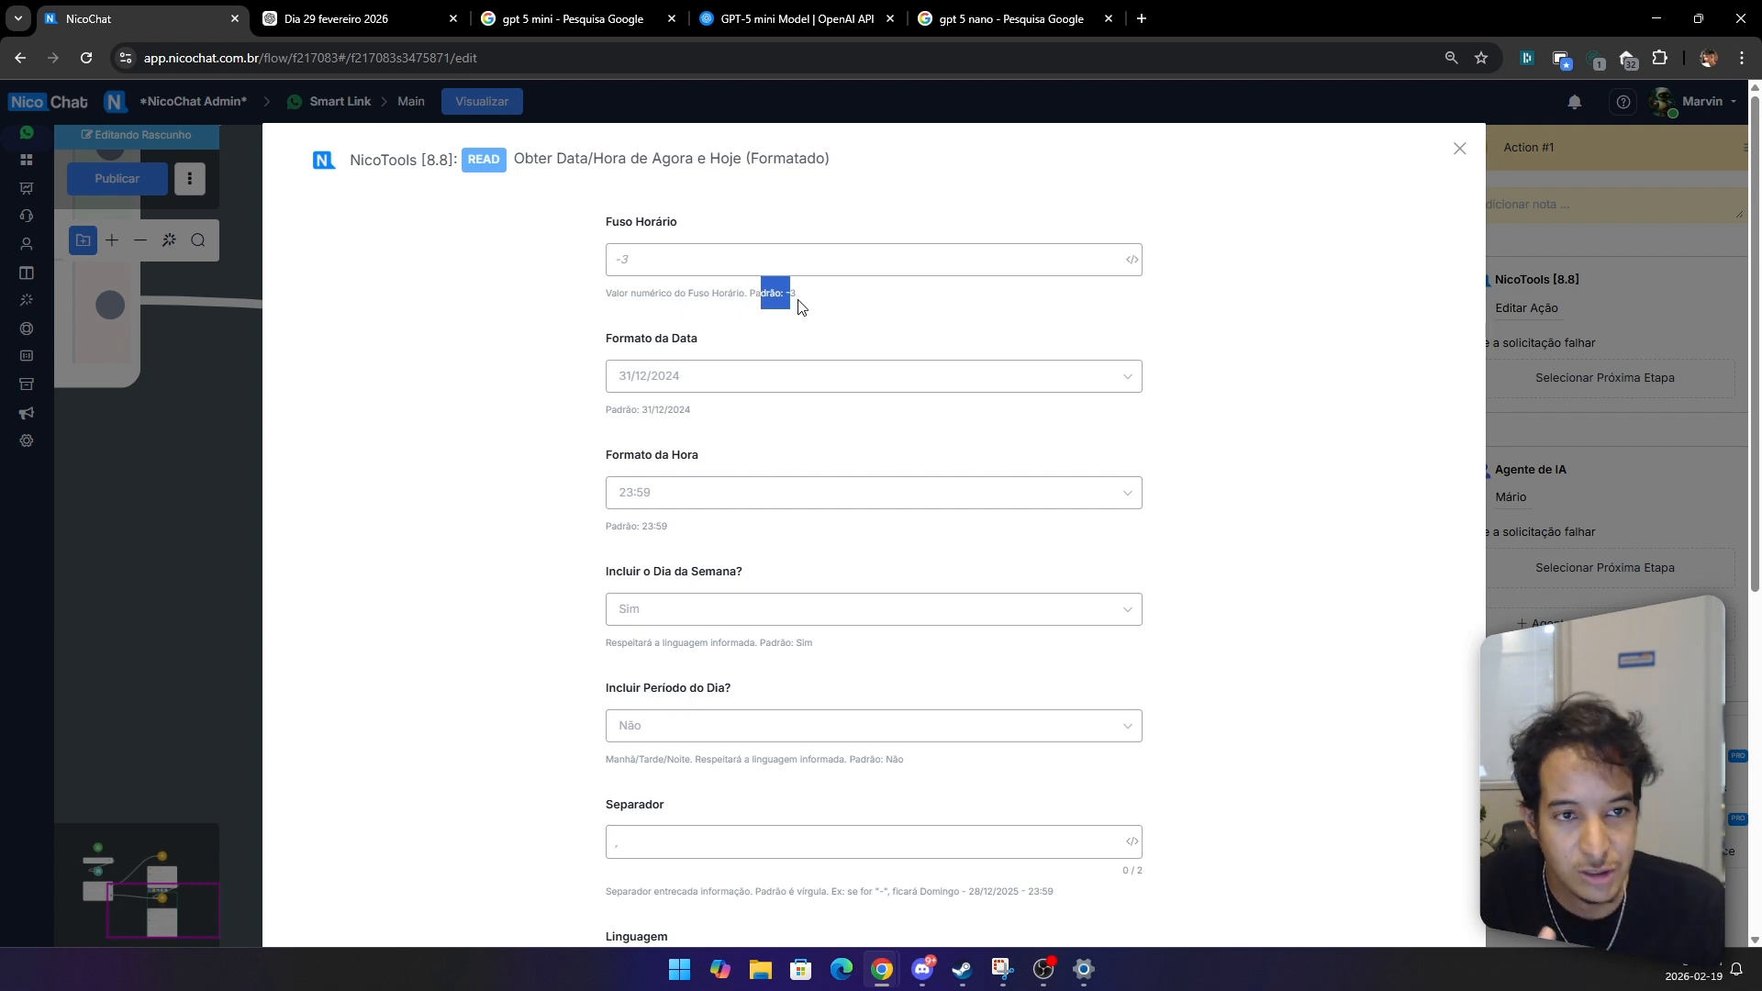
left_click_drag(818, 300, 750, 294)
left_click(702, 260)
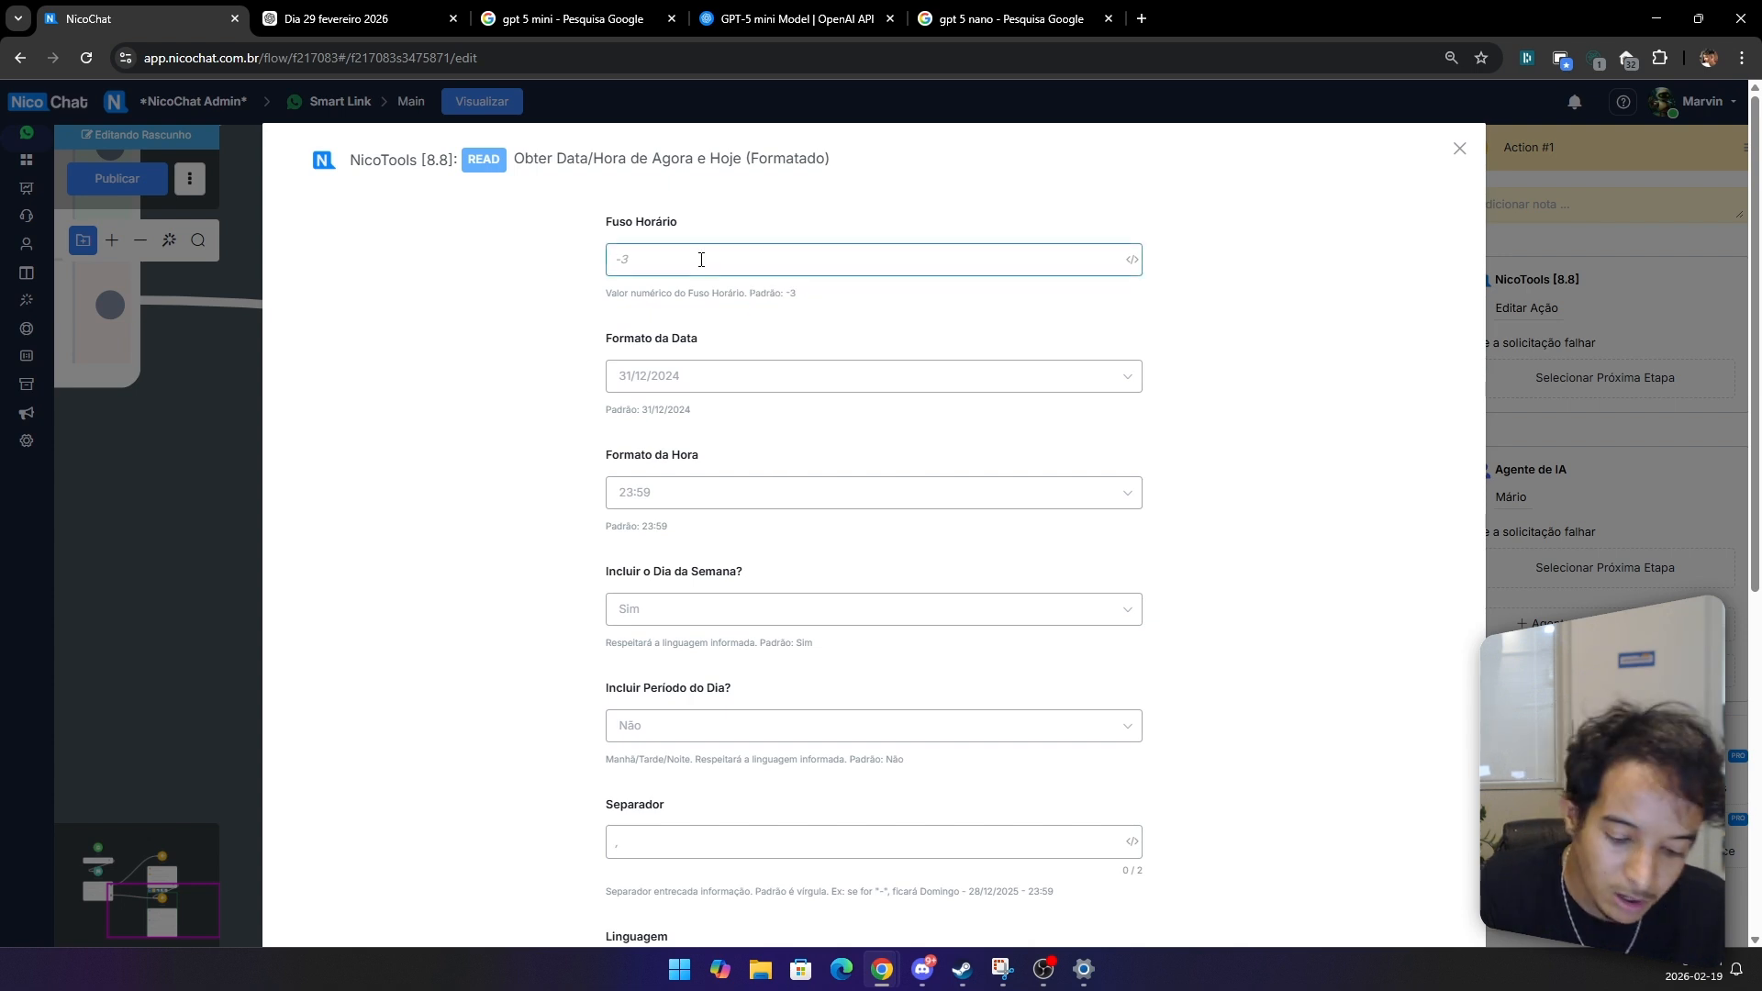
type("-")
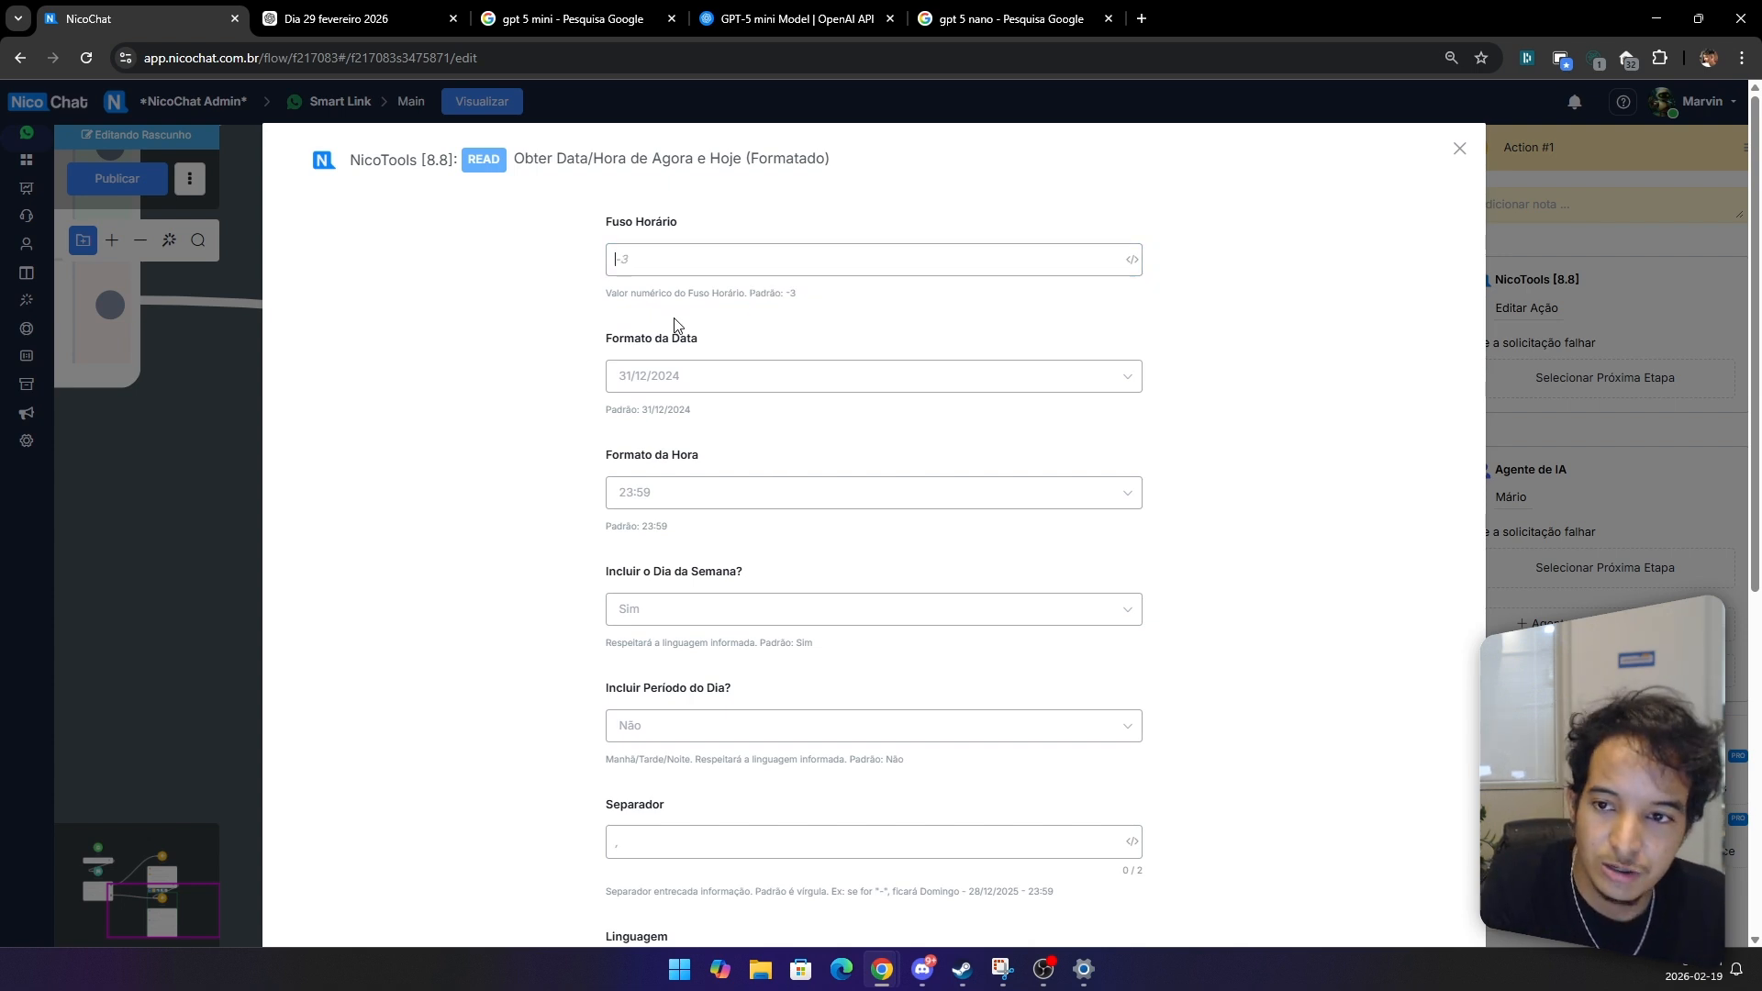
Step: Set the date format to '31 de dezembro de 2024'
scroll(676, 323, "down", 2)
scroll(676, 330, "up", 2)
left_click(676, 378)
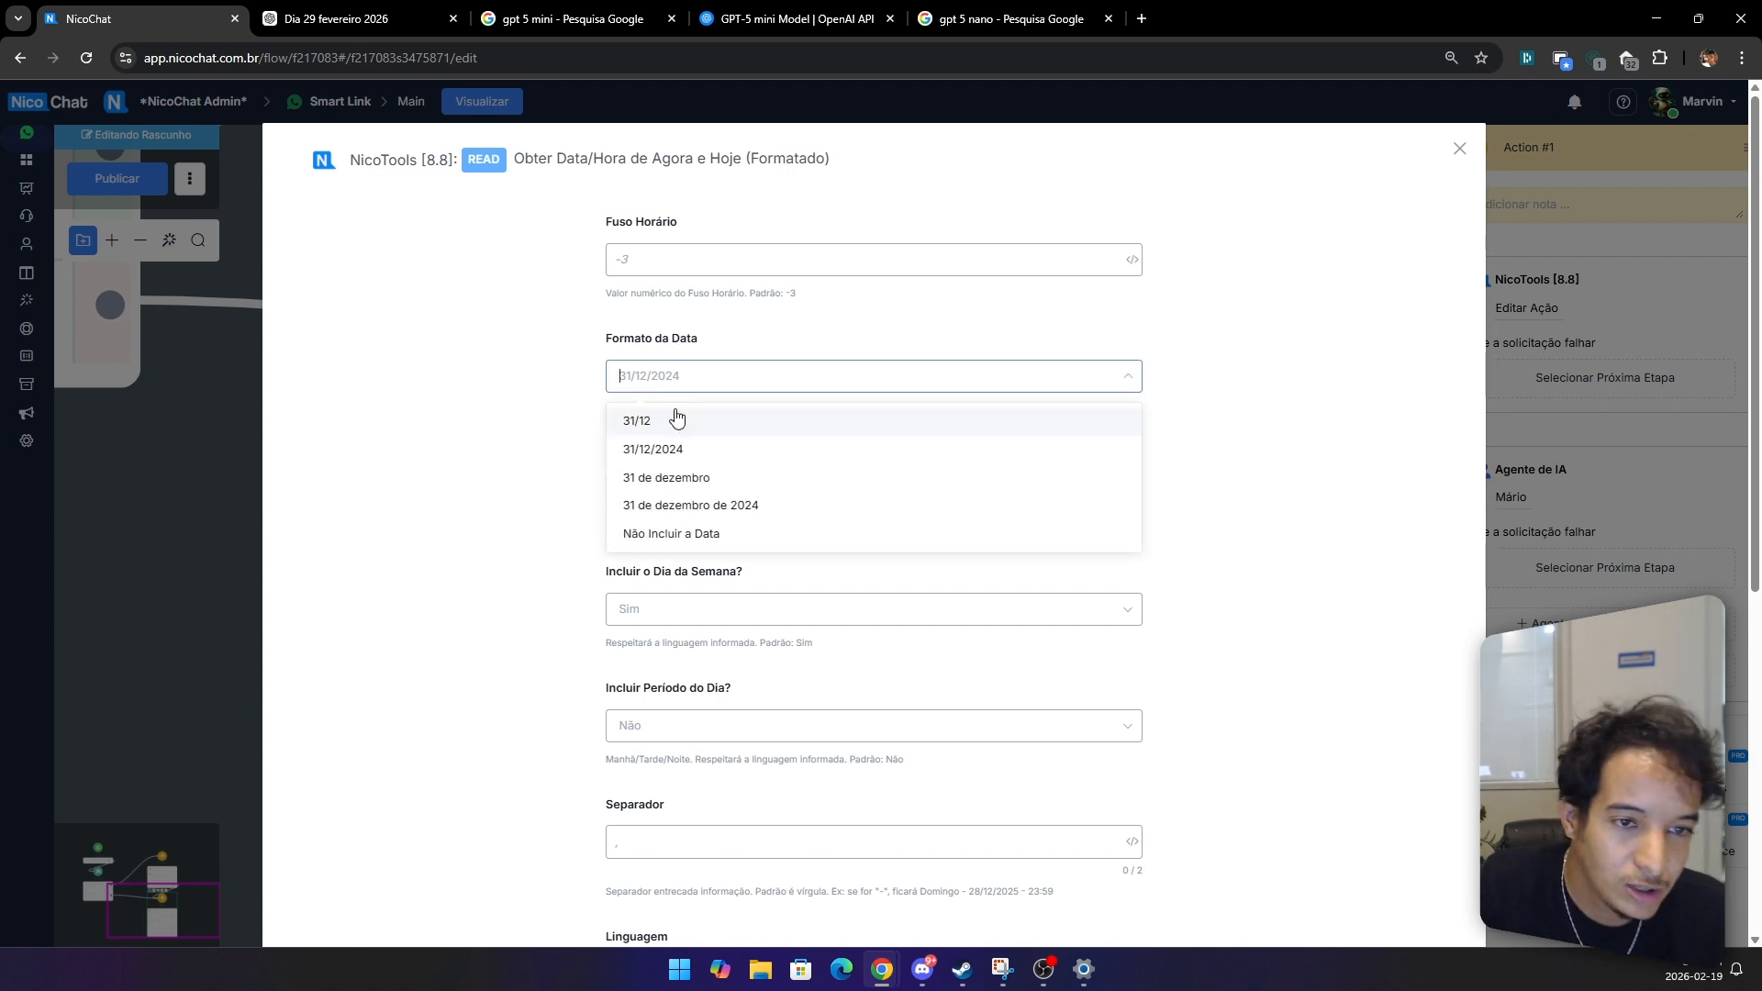
left_click(758, 512)
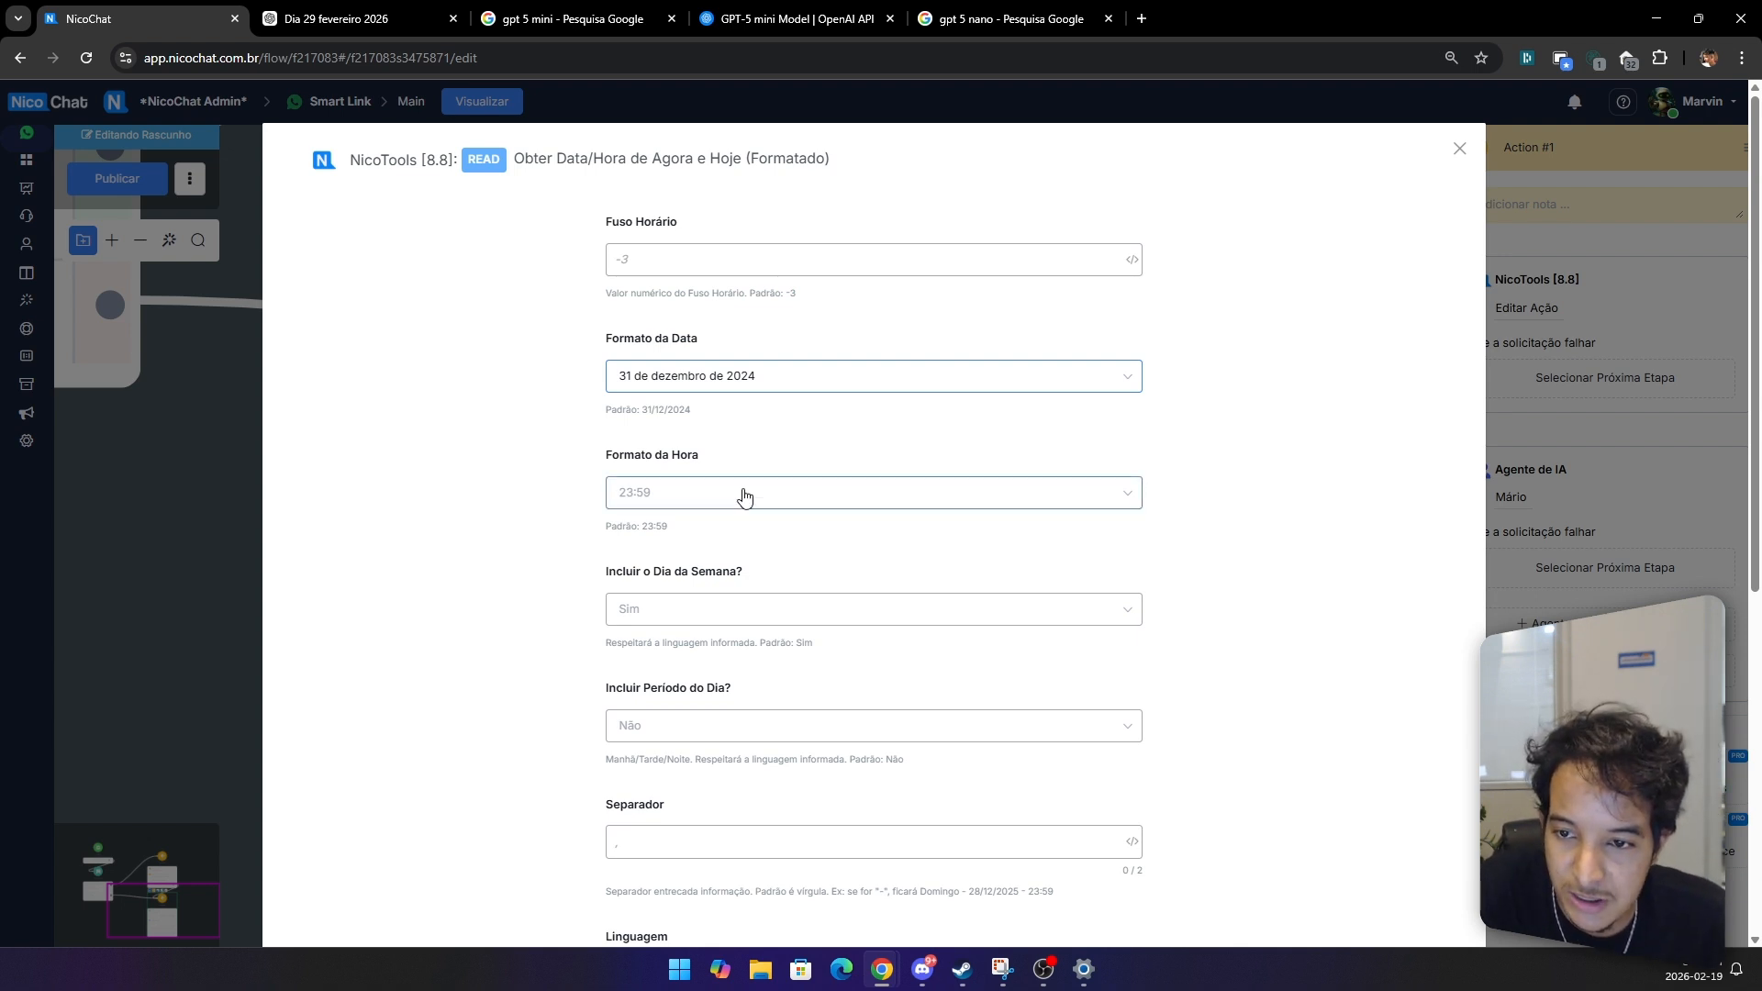
Step: Set the time format to '23 horas e 59 minutos'
left_click(725, 496)
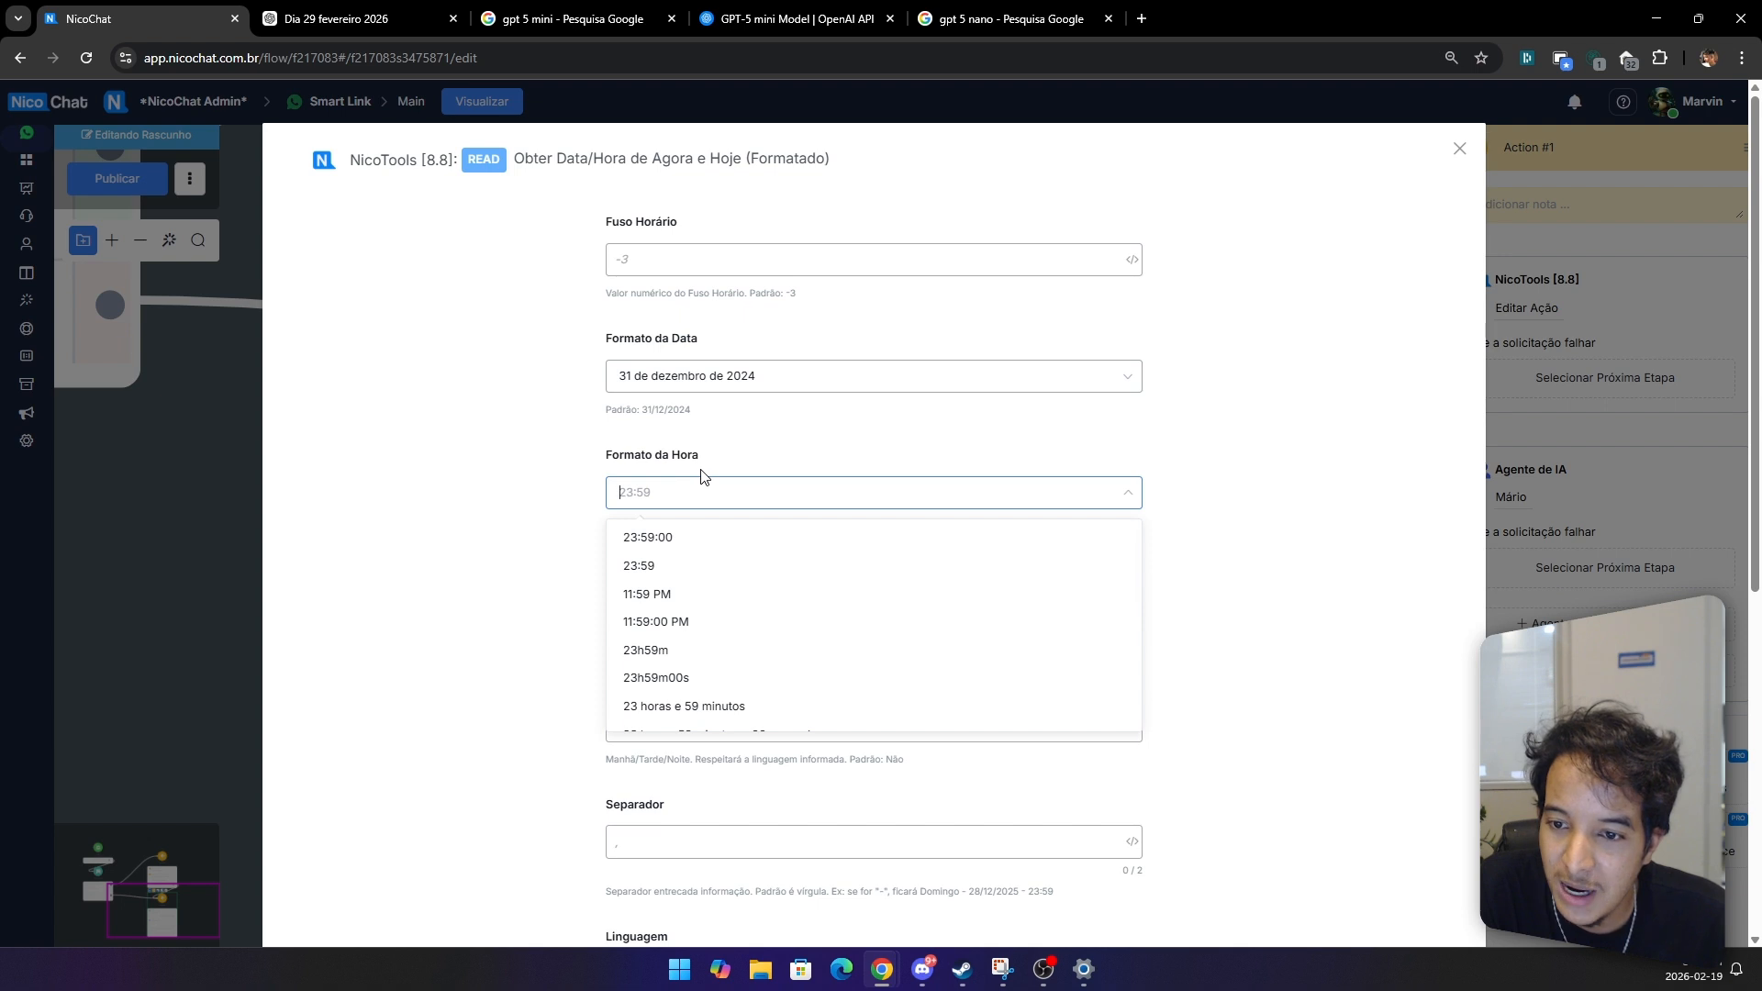
scroll(661, 700, "down", 1)
left_click_drag(740, 660, 744, 665)
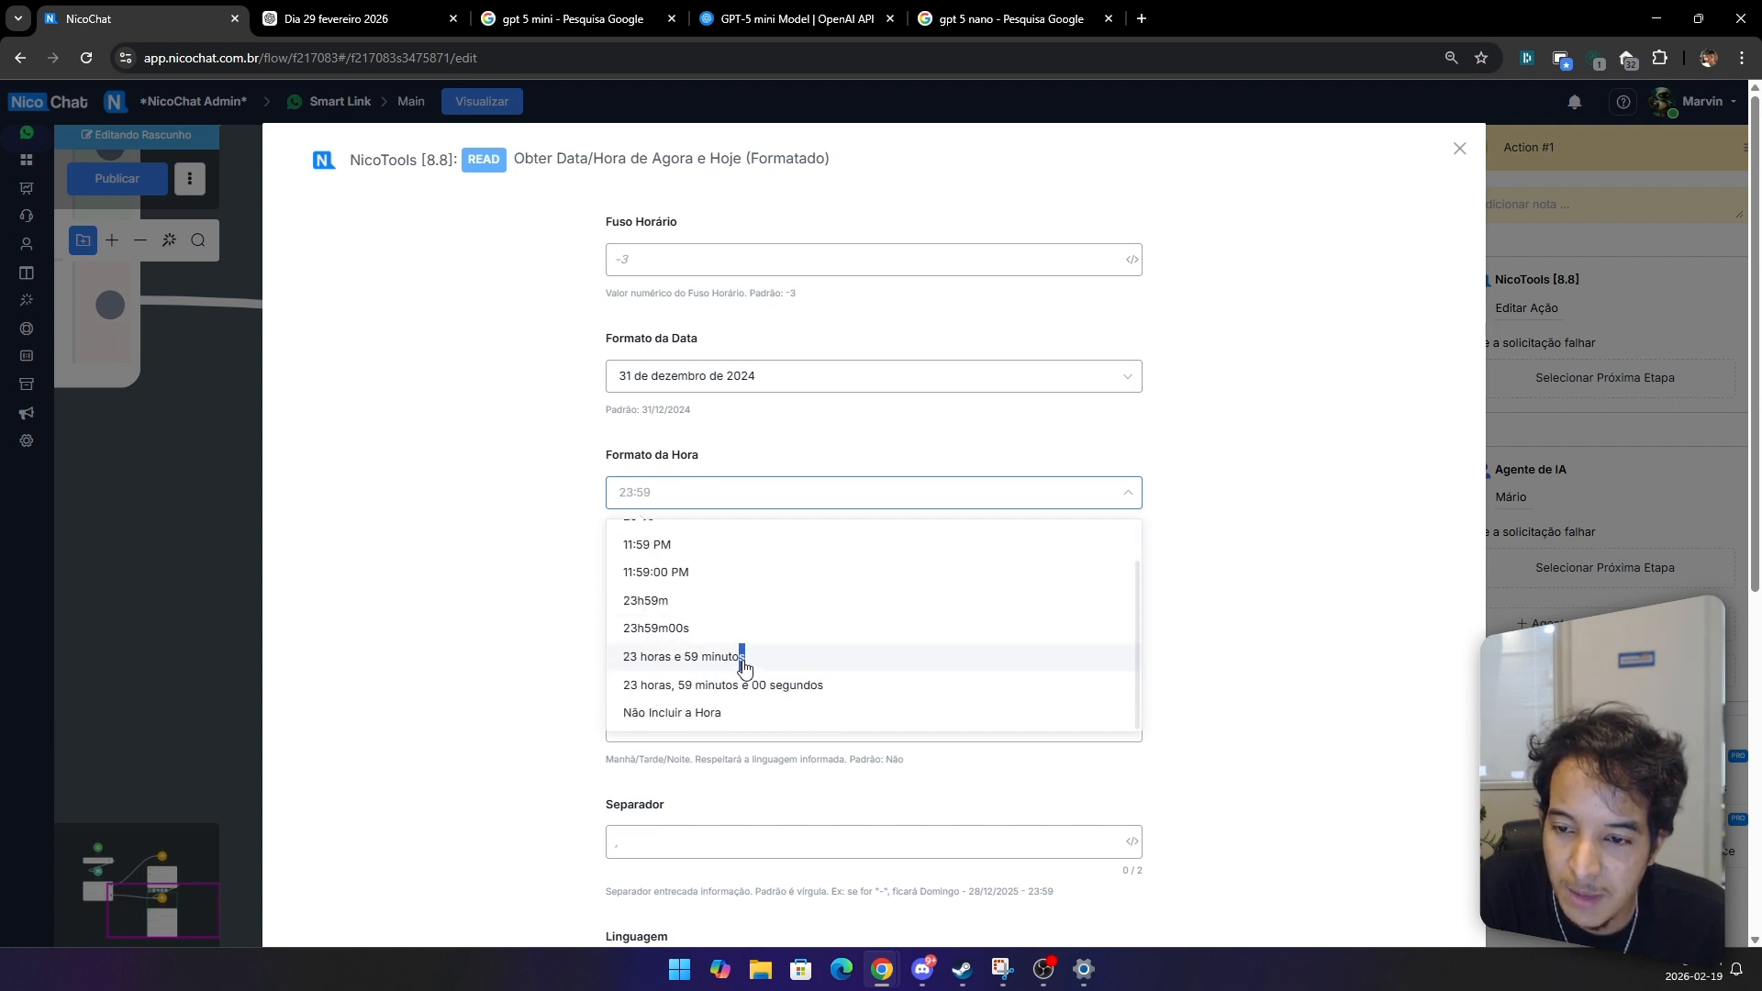
left_click(745, 665)
Step: Set both Incluir o Dia da Semana and Incluir Período do Dia to Sim
scroll(688, 609, "down", 2)
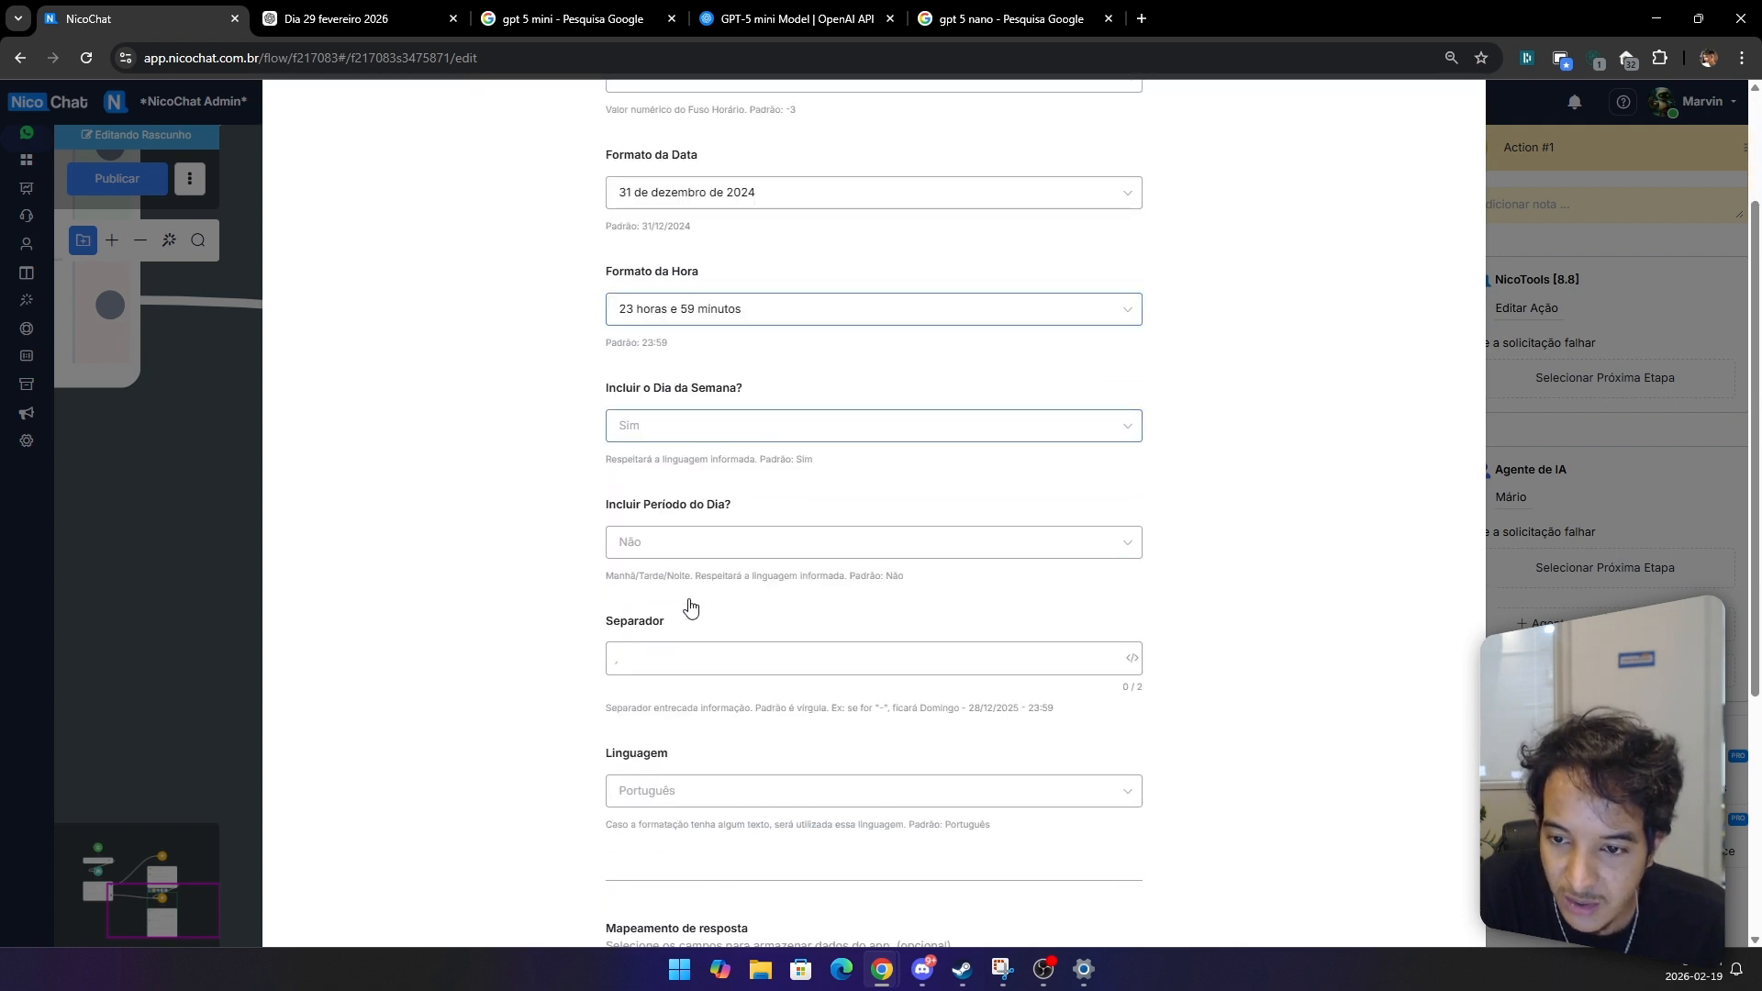
left_click(687, 425)
left_click(661, 470)
scroll(663, 467, "down", 1)
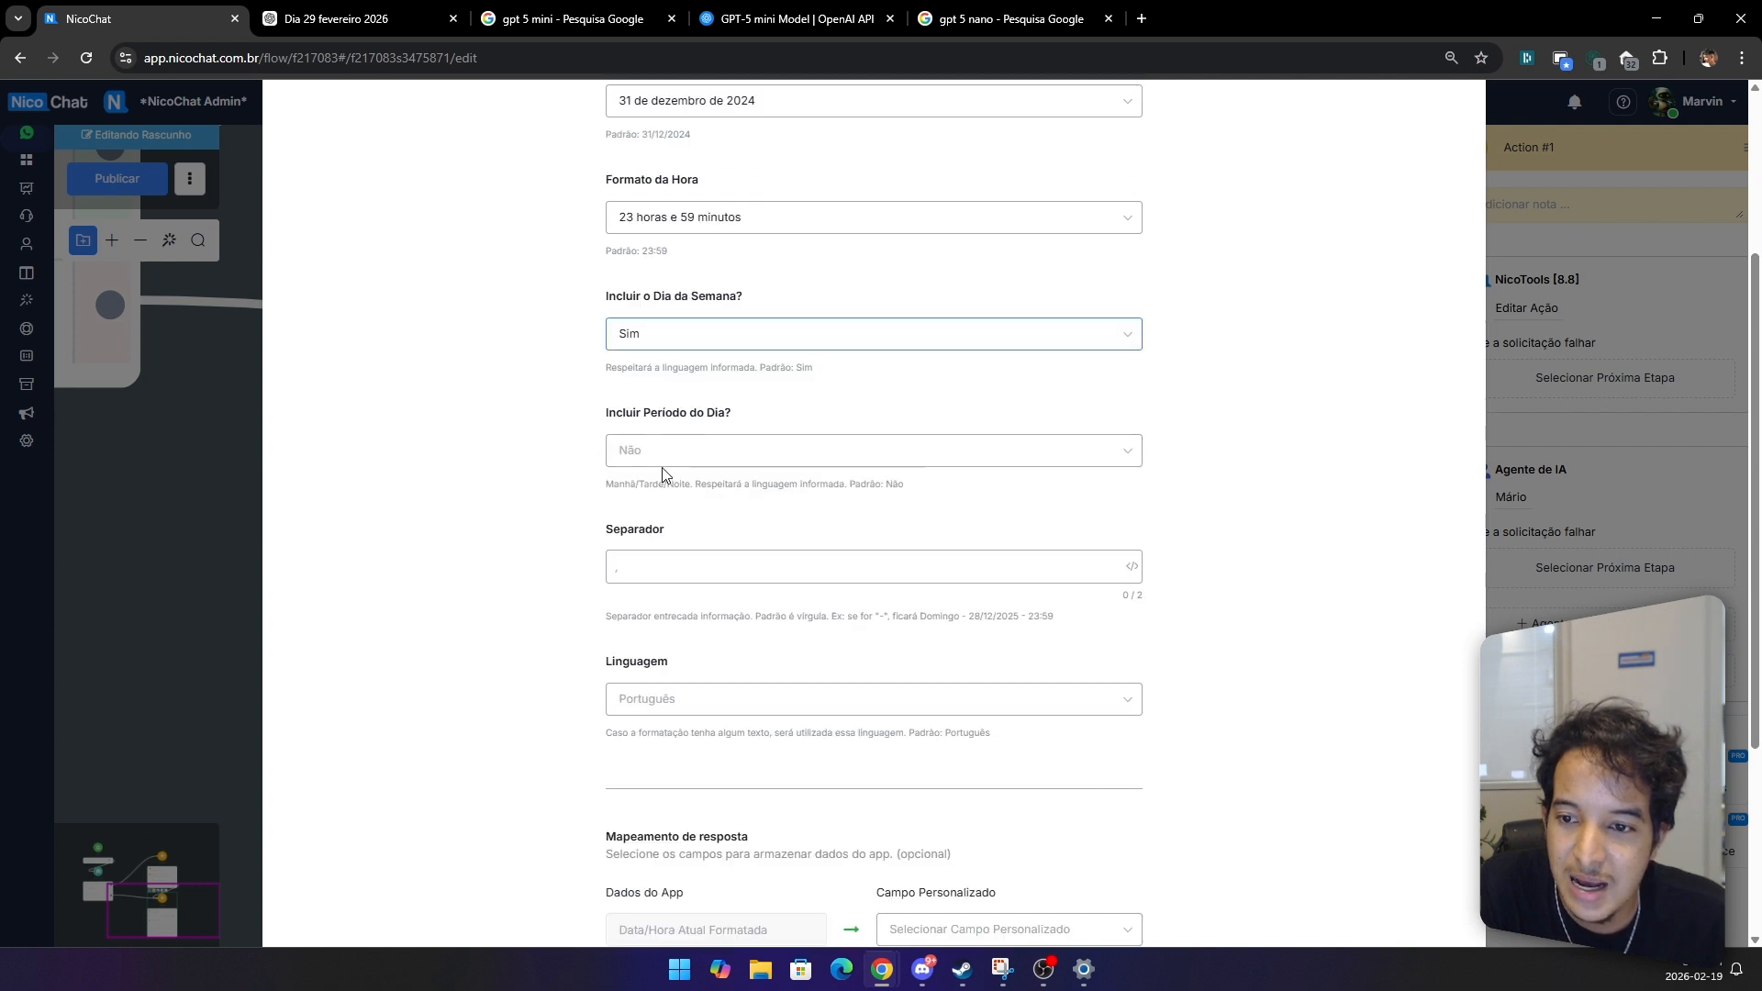
left_click(663, 464)
left_click(643, 501)
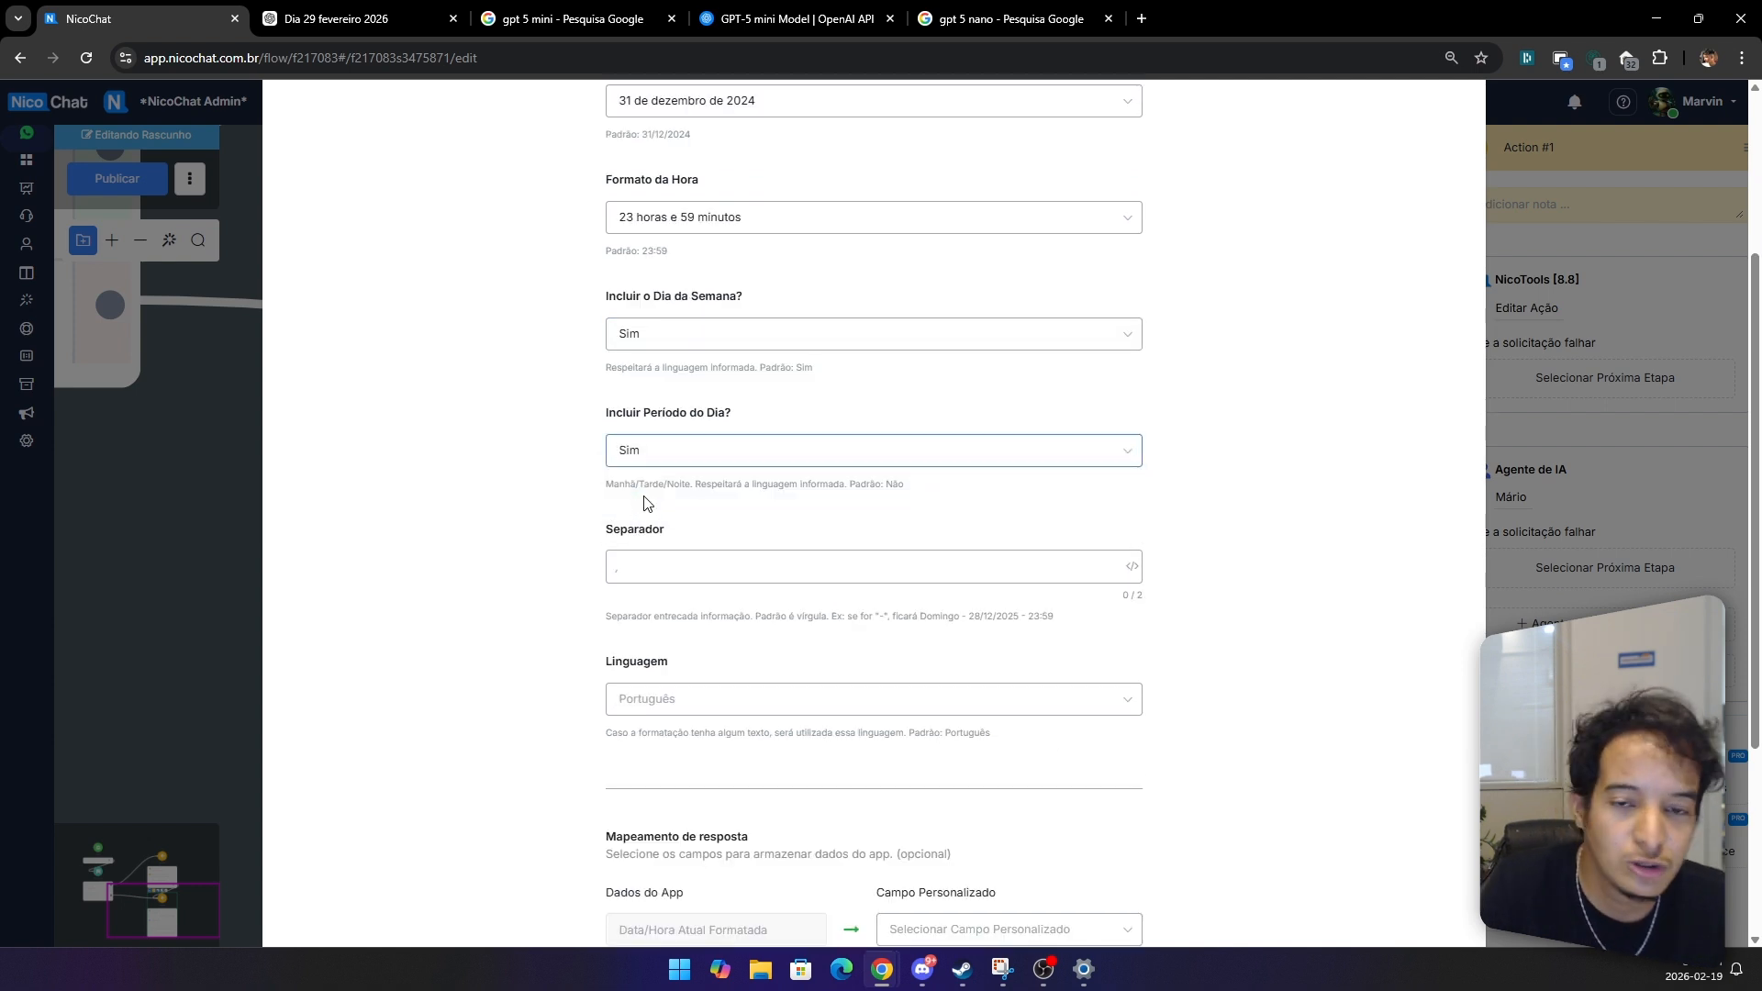
Step: Set the separator to '-' and the language to Português (pt-BR)
scroll(643, 503, "down", 2)
left_click(624, 385)
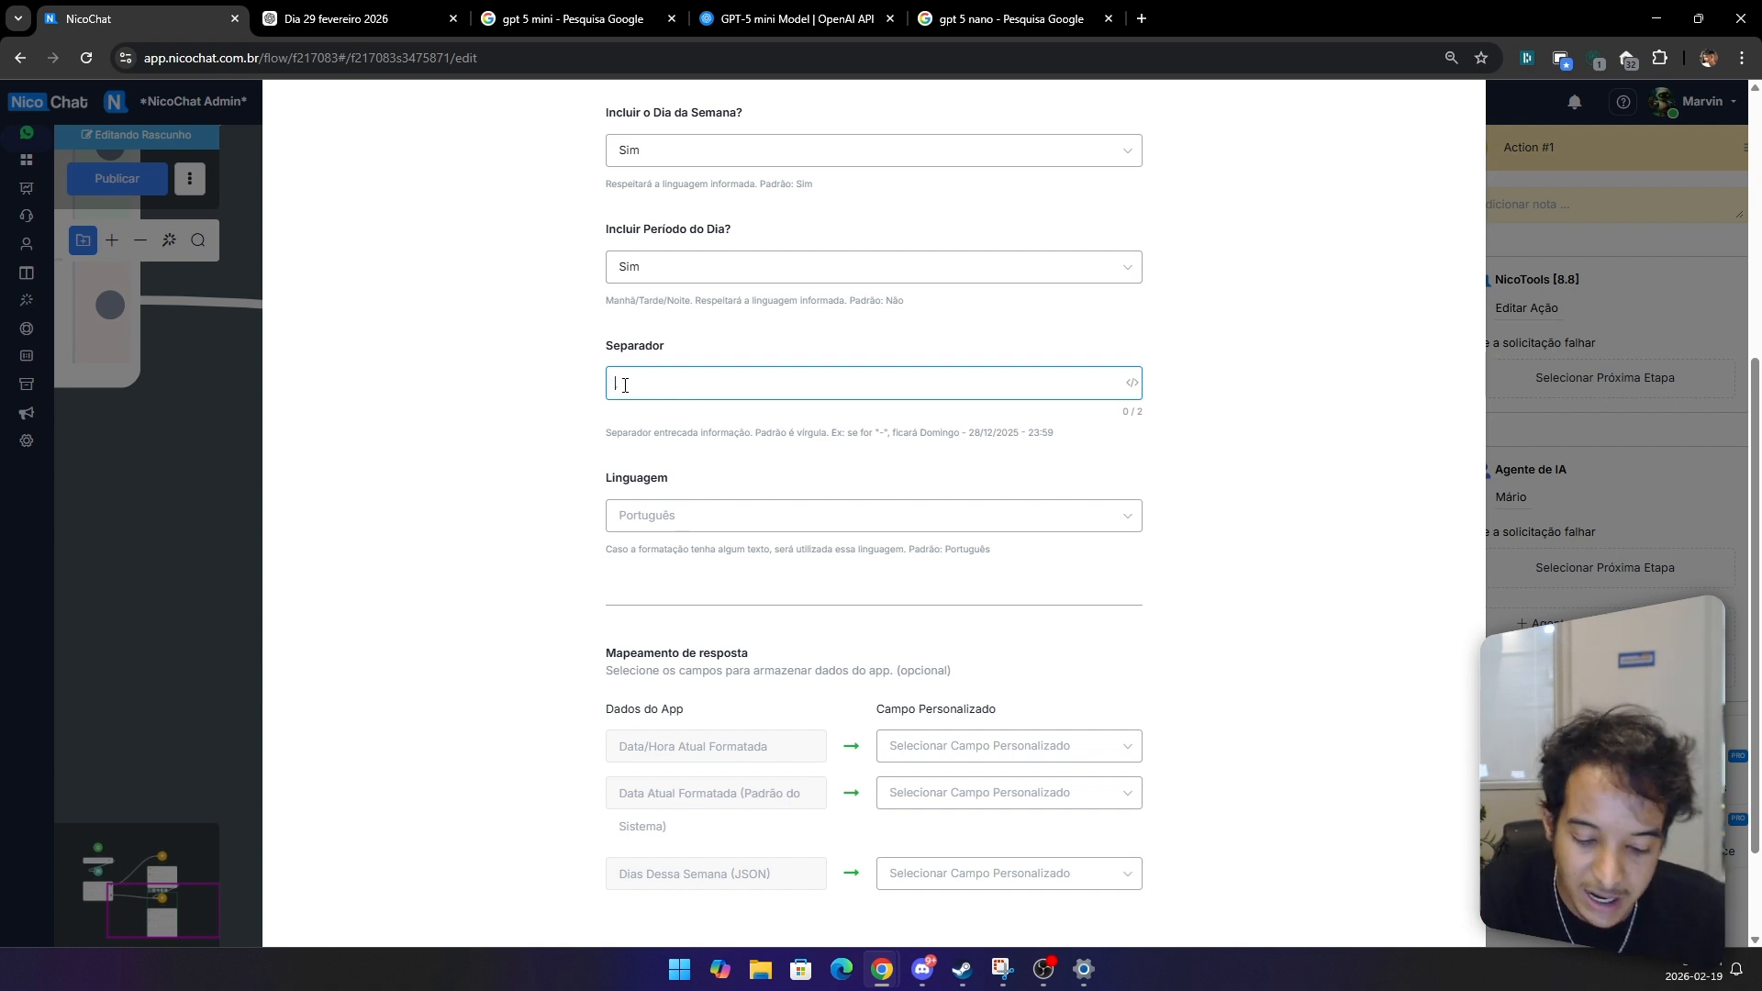
left_click(642, 427)
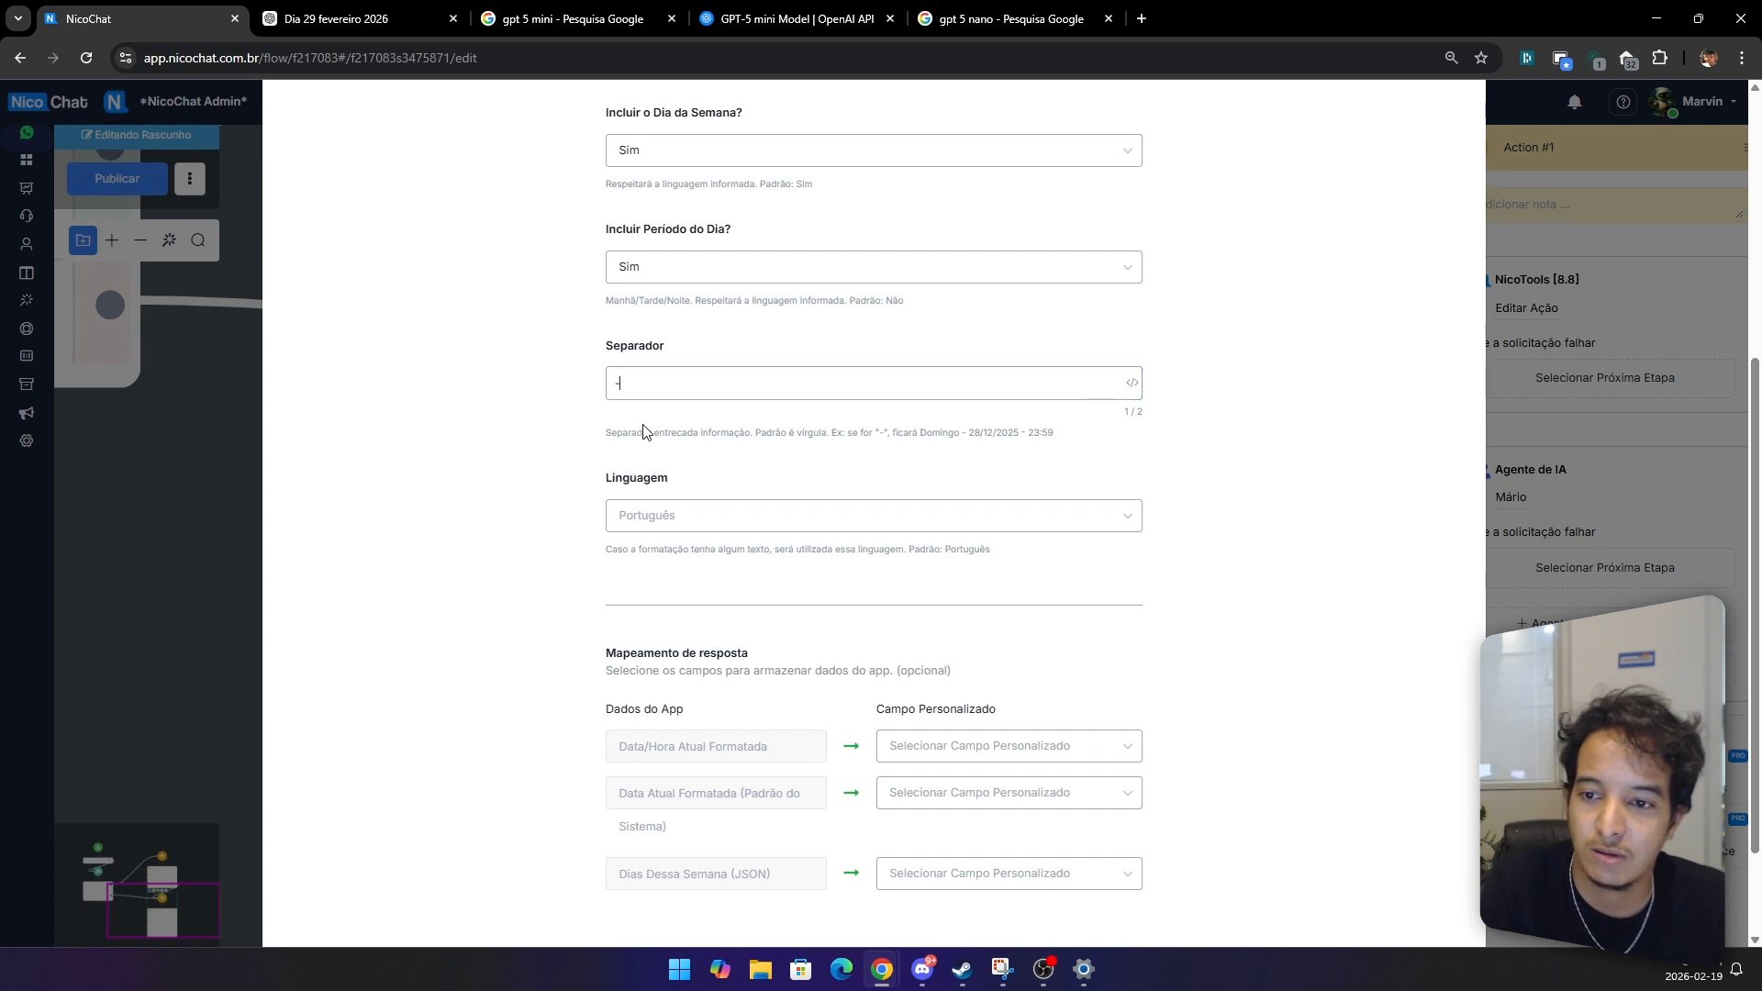
left_click(746, 530)
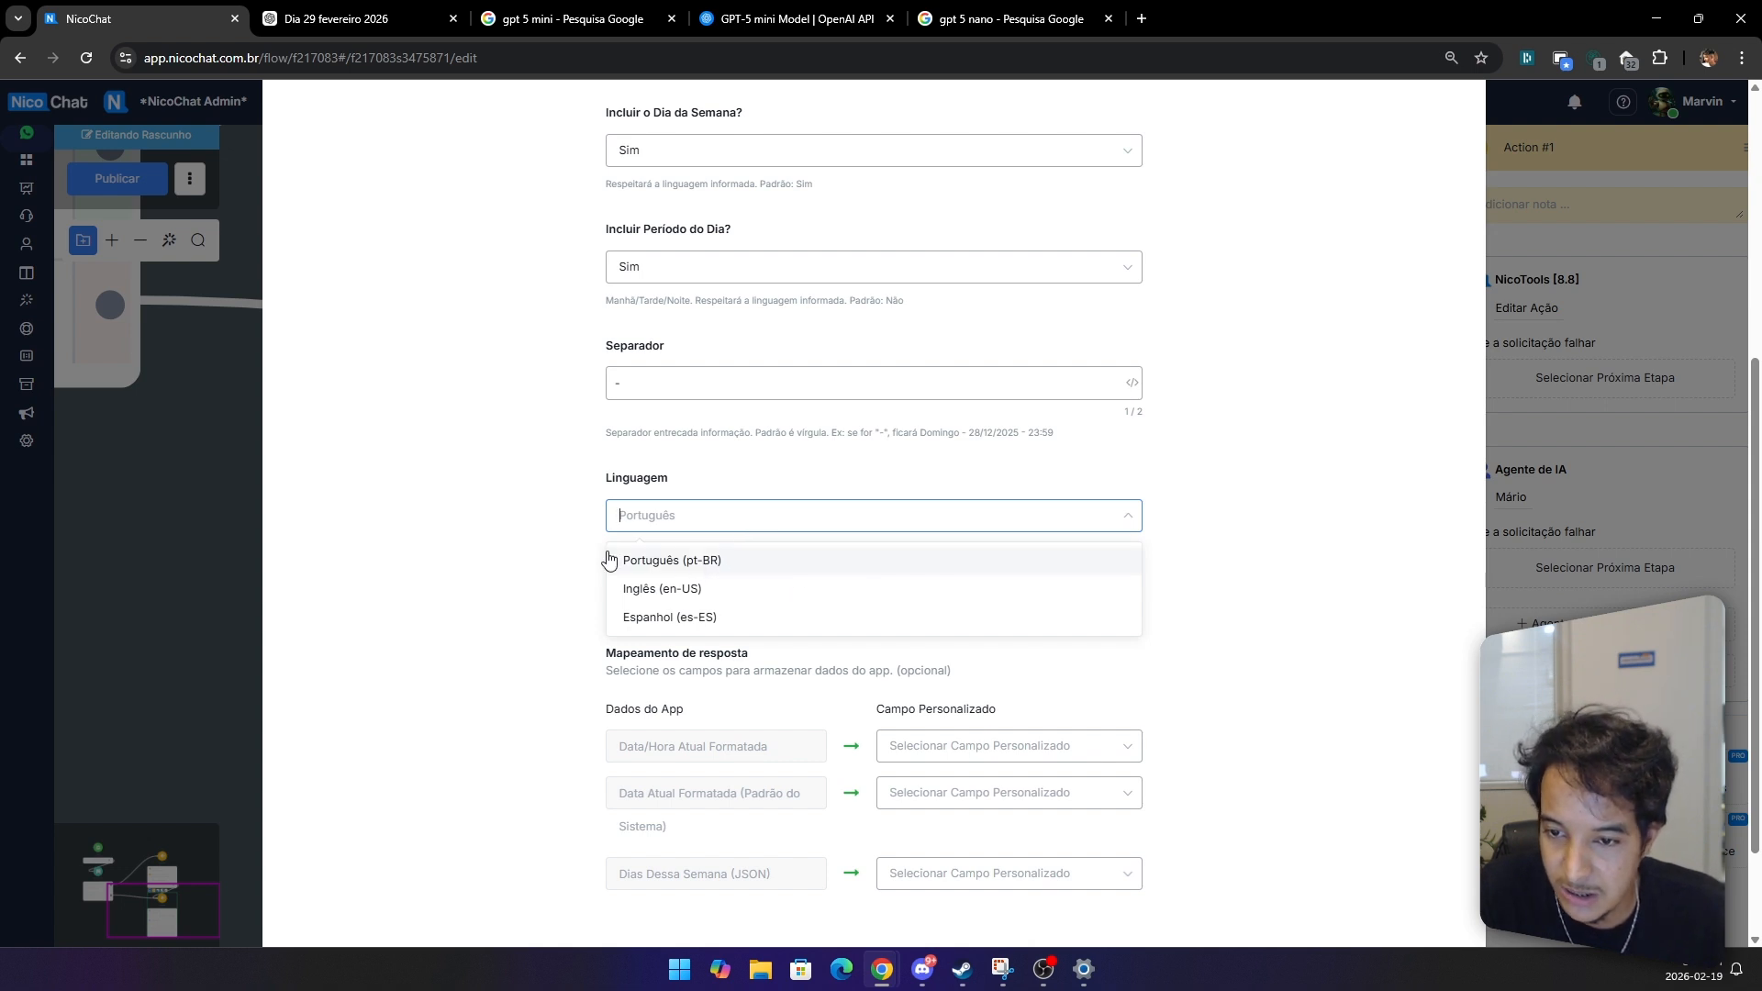
left_click(661, 510)
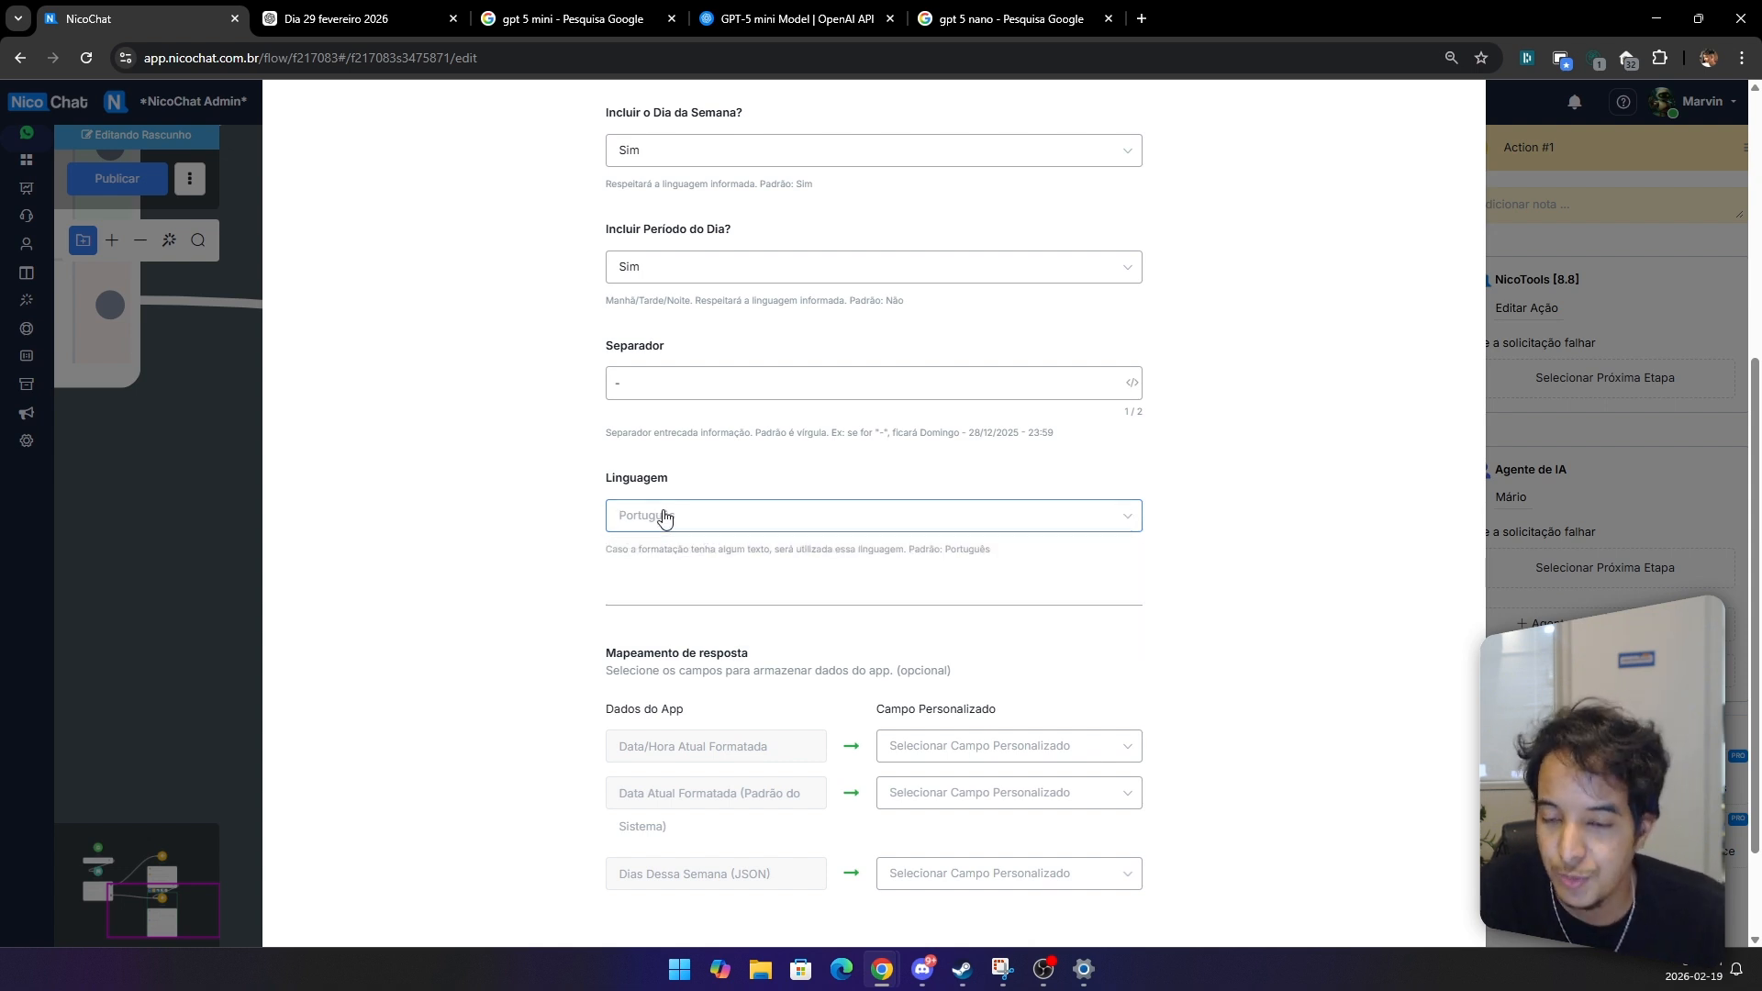
Step: Map the Data/Hora Atual Formatada app data to the Data/Hora Atual Formatada custom field and save the action
scroll(637, 728, "down", 1)
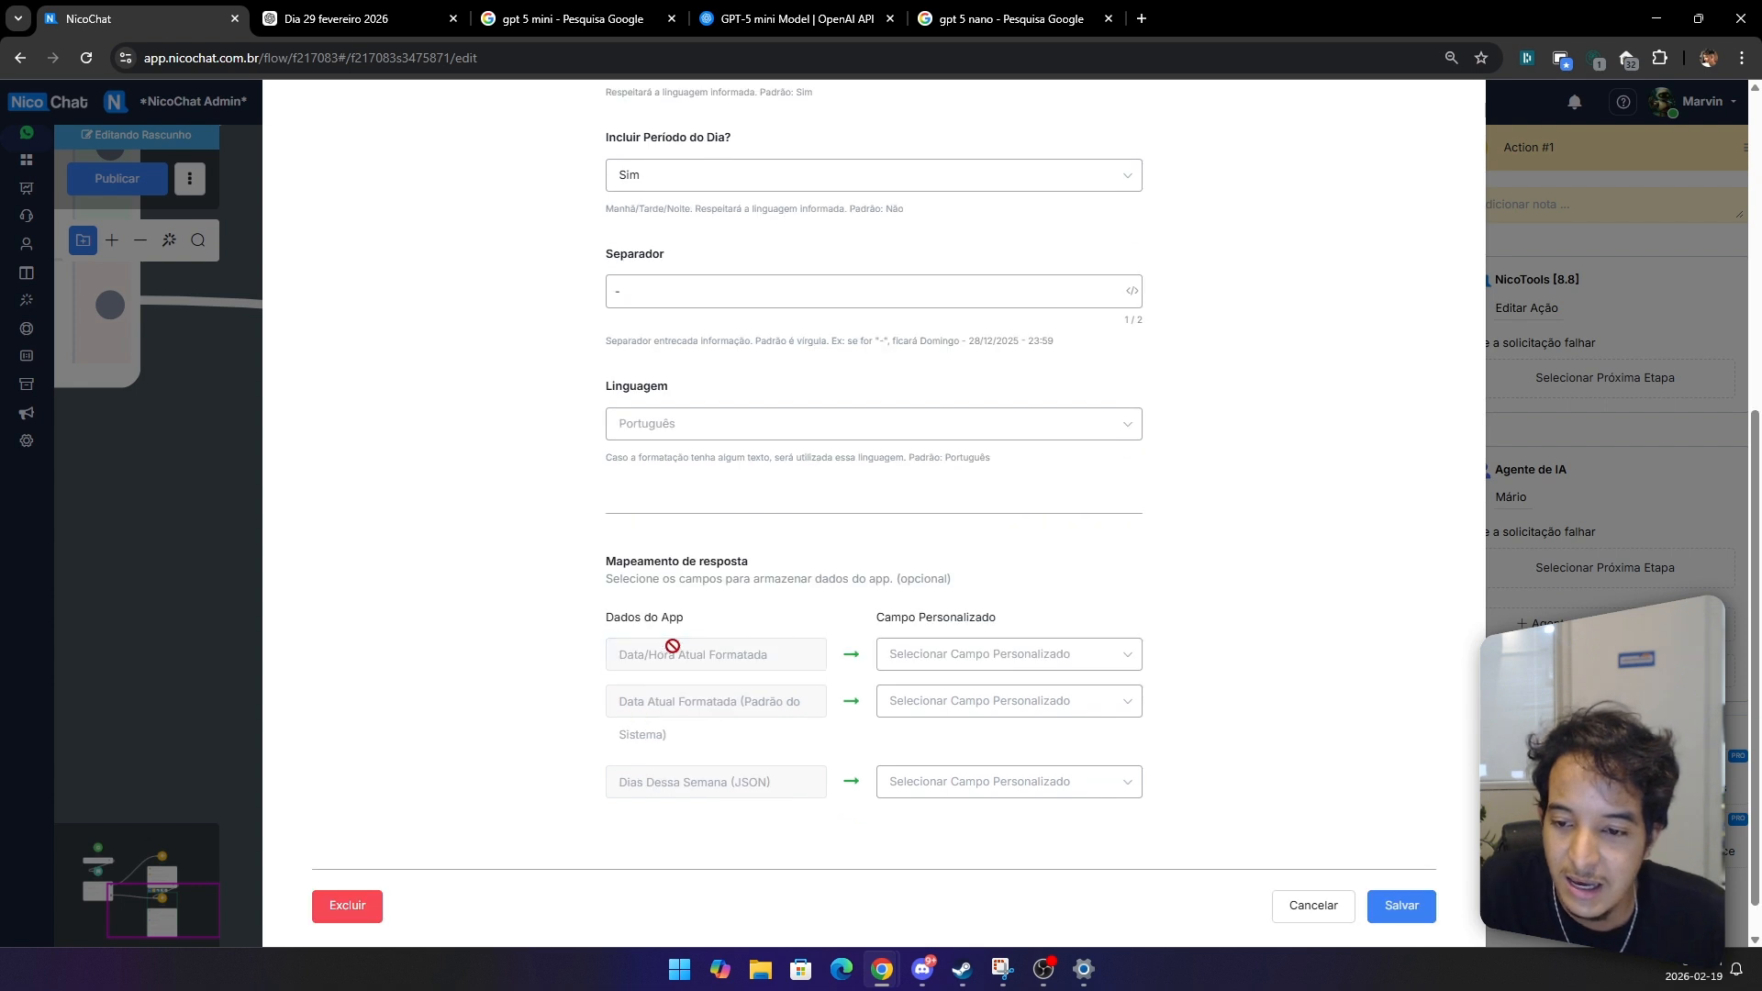
triple_click(678, 655)
key("ctrl+c")
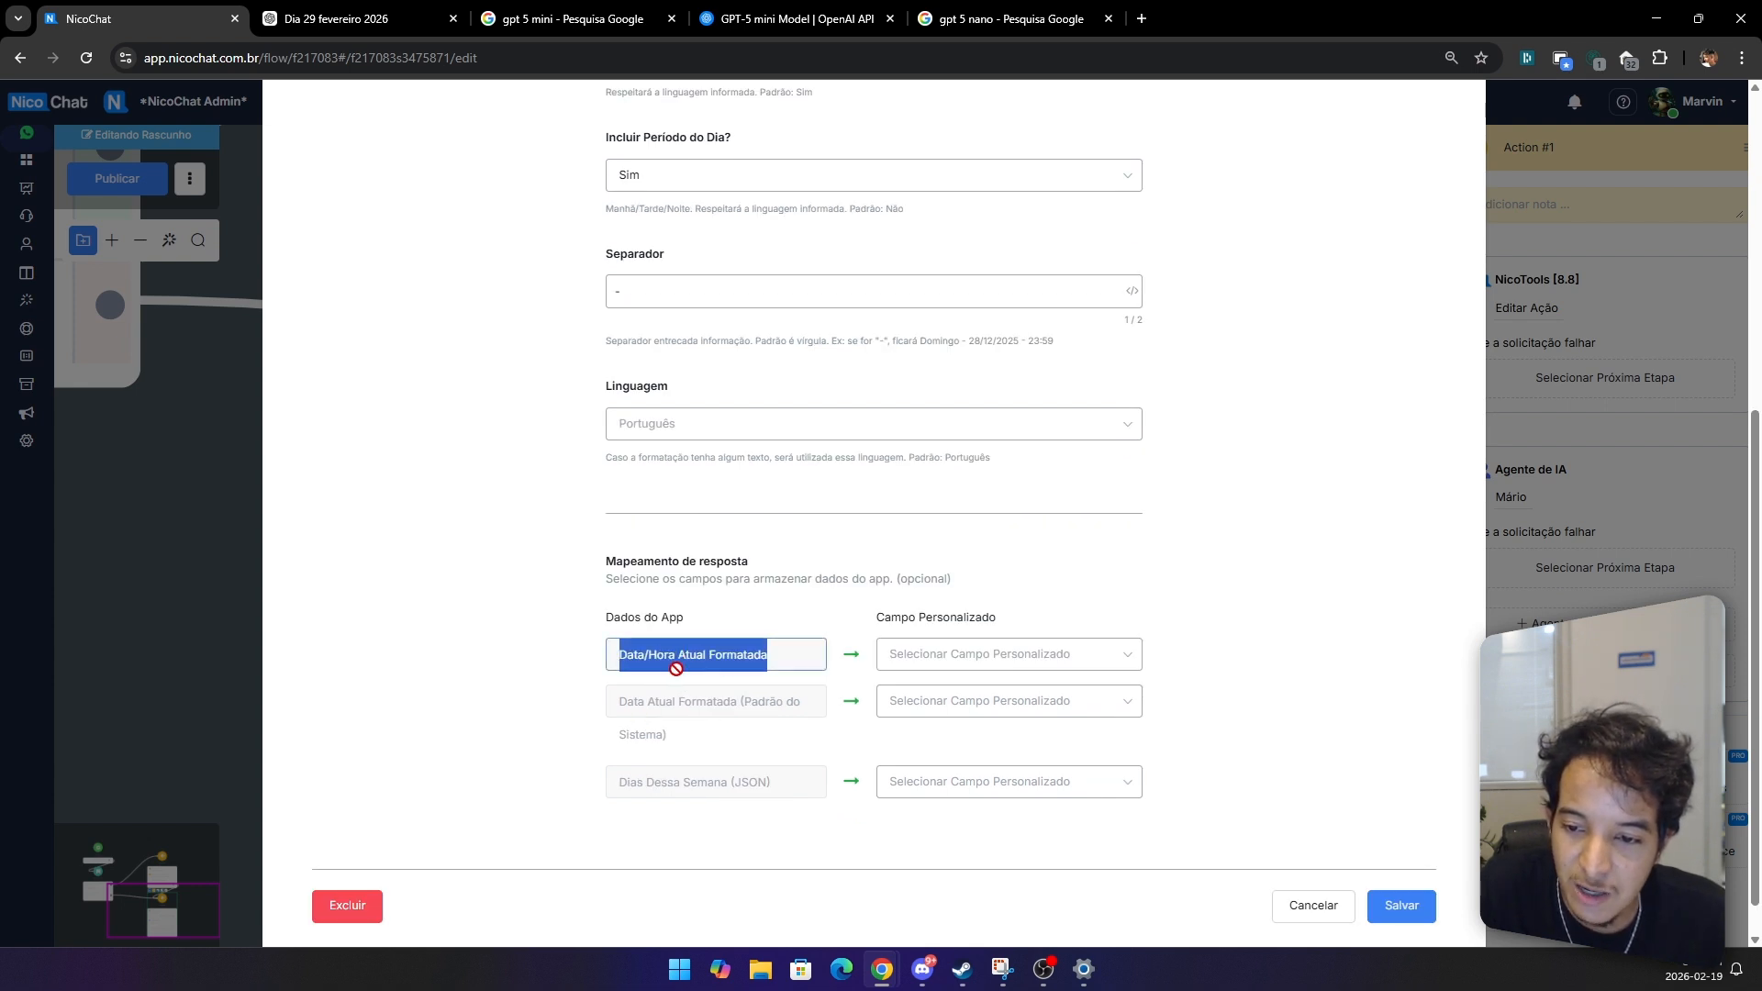
left_click(975, 663)
key("ctrl+v")
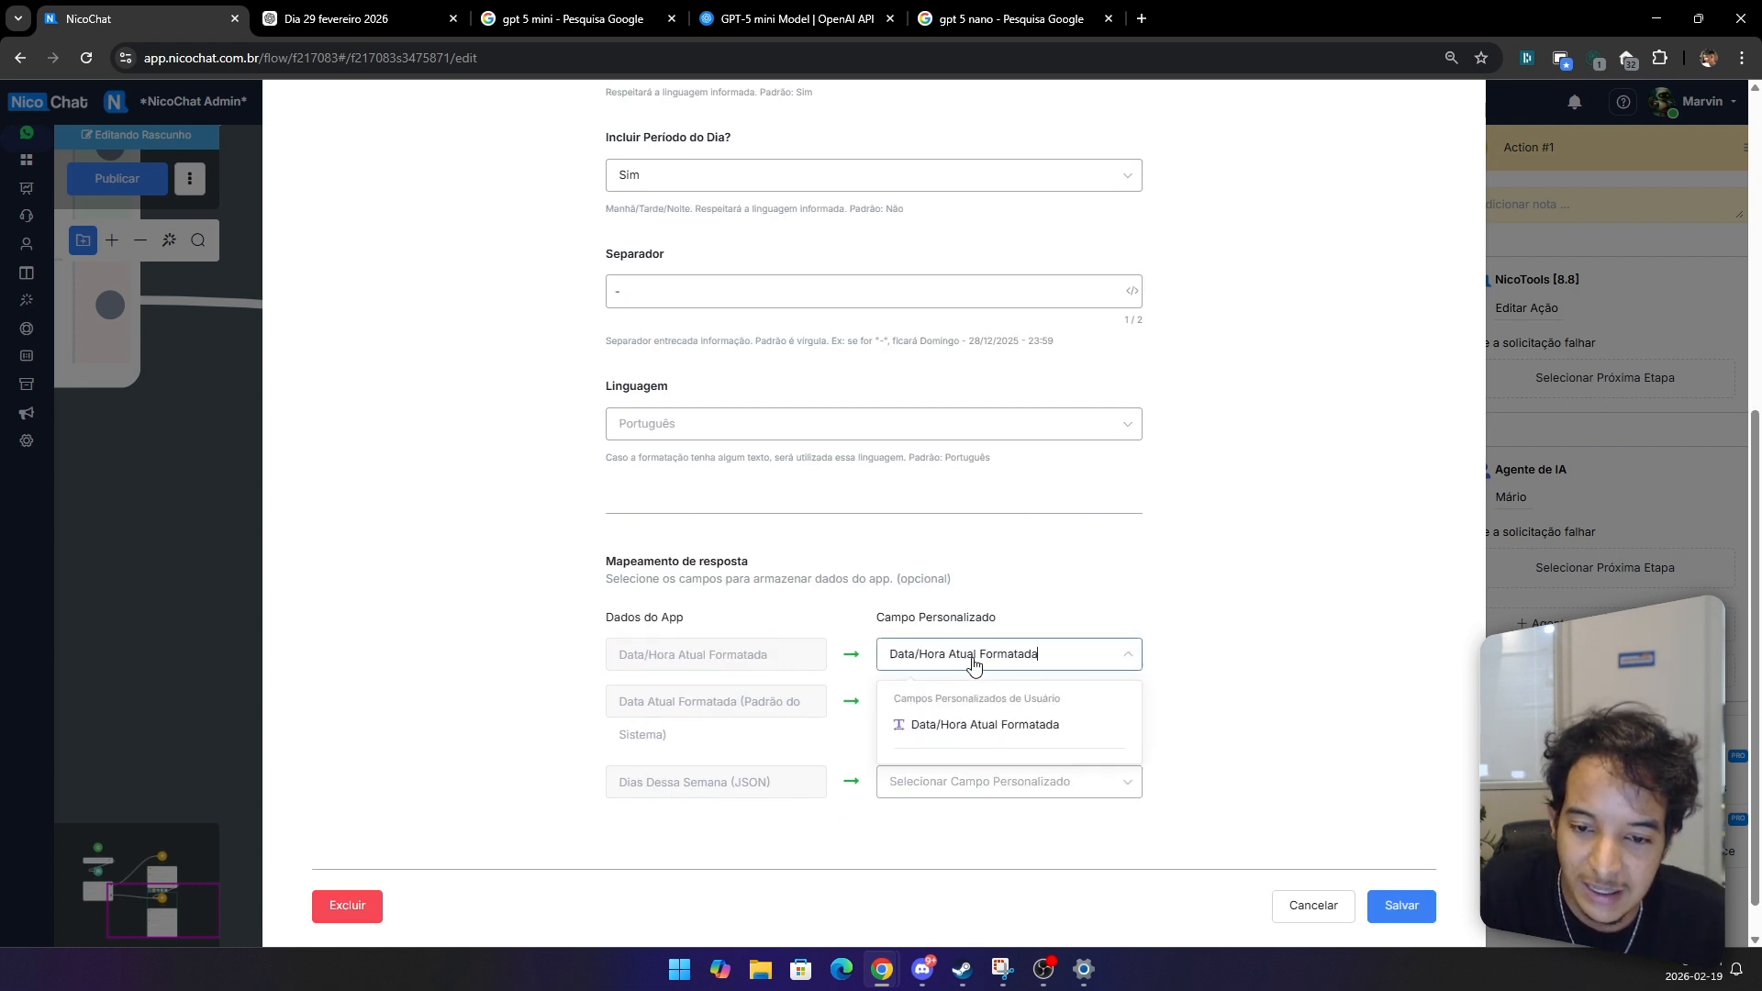
left_click(1016, 737)
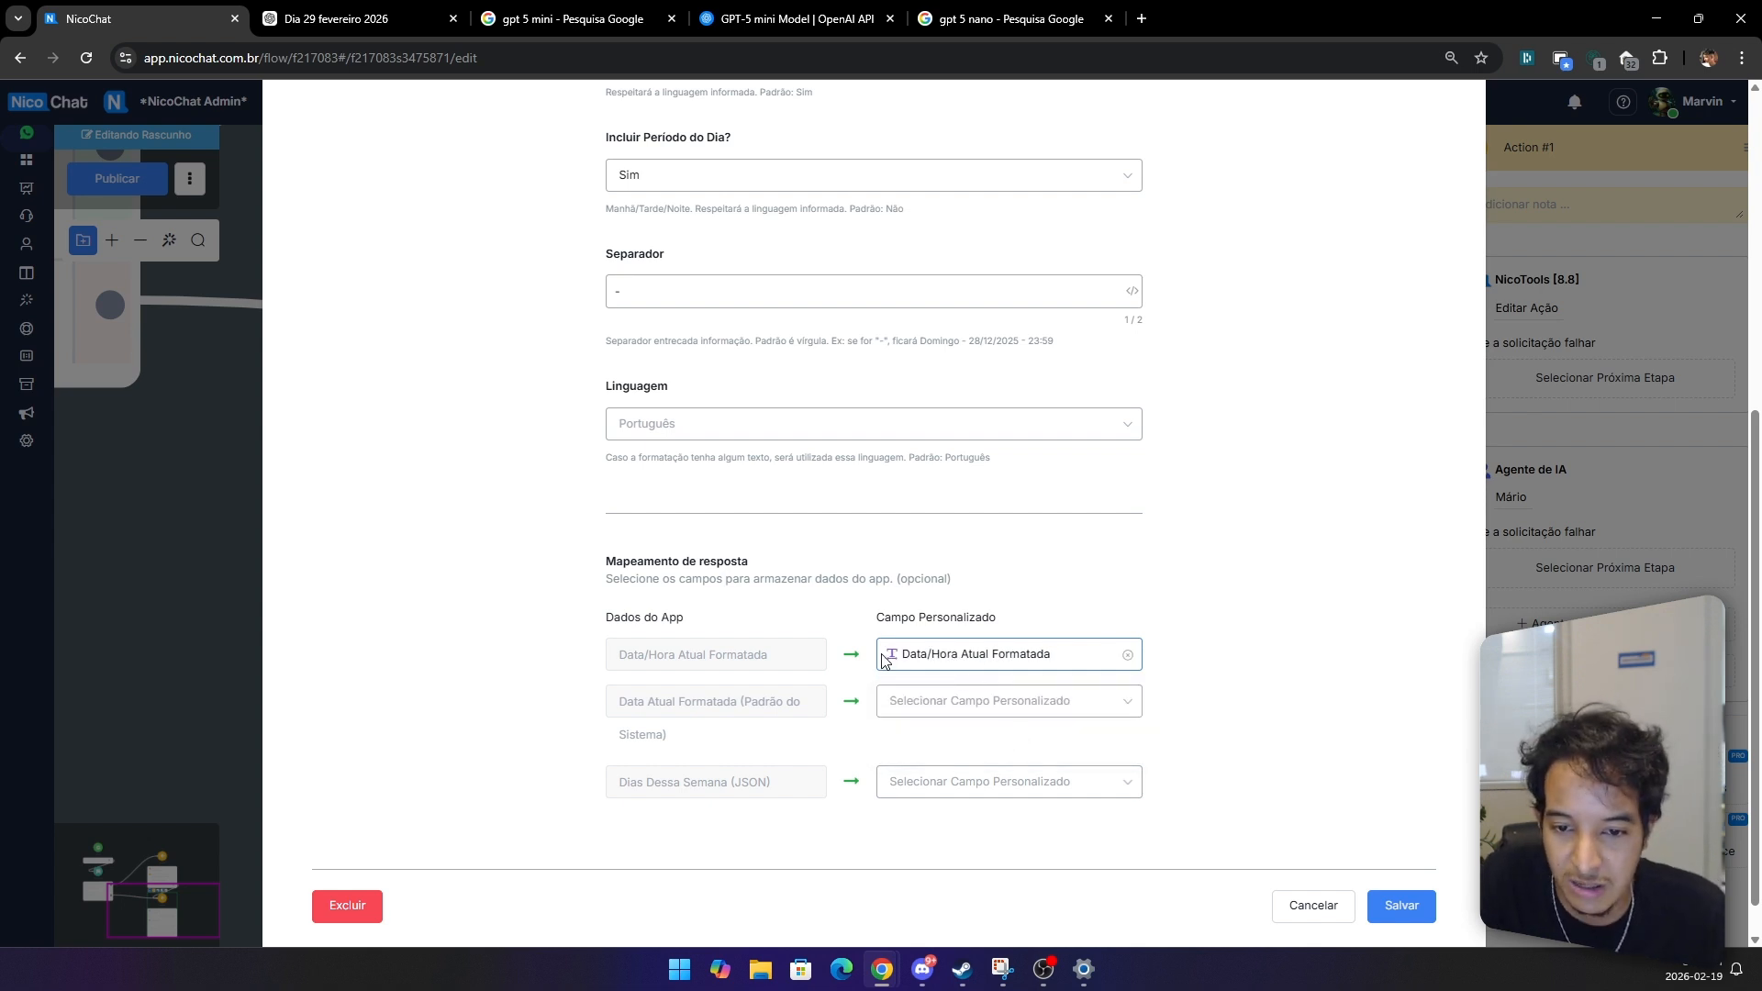
left_click(1393, 908)
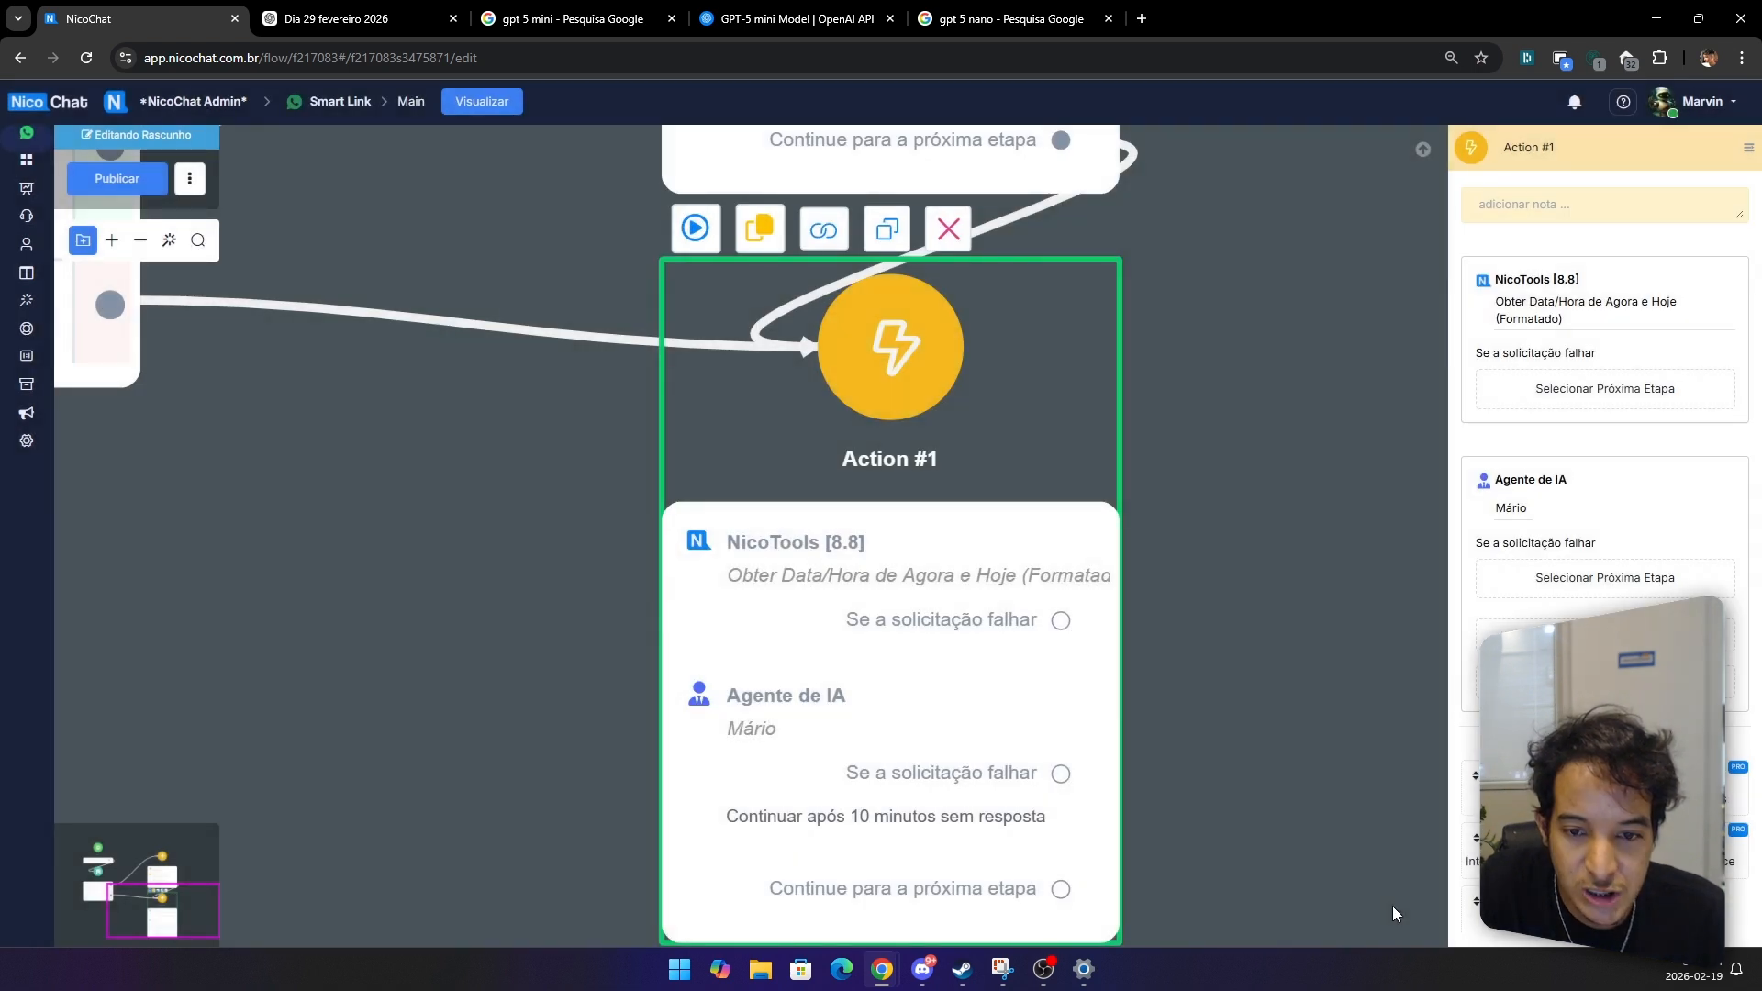
Step: Publish the Main flow
left_click(119, 182)
scroll(448, 503, "down", 5)
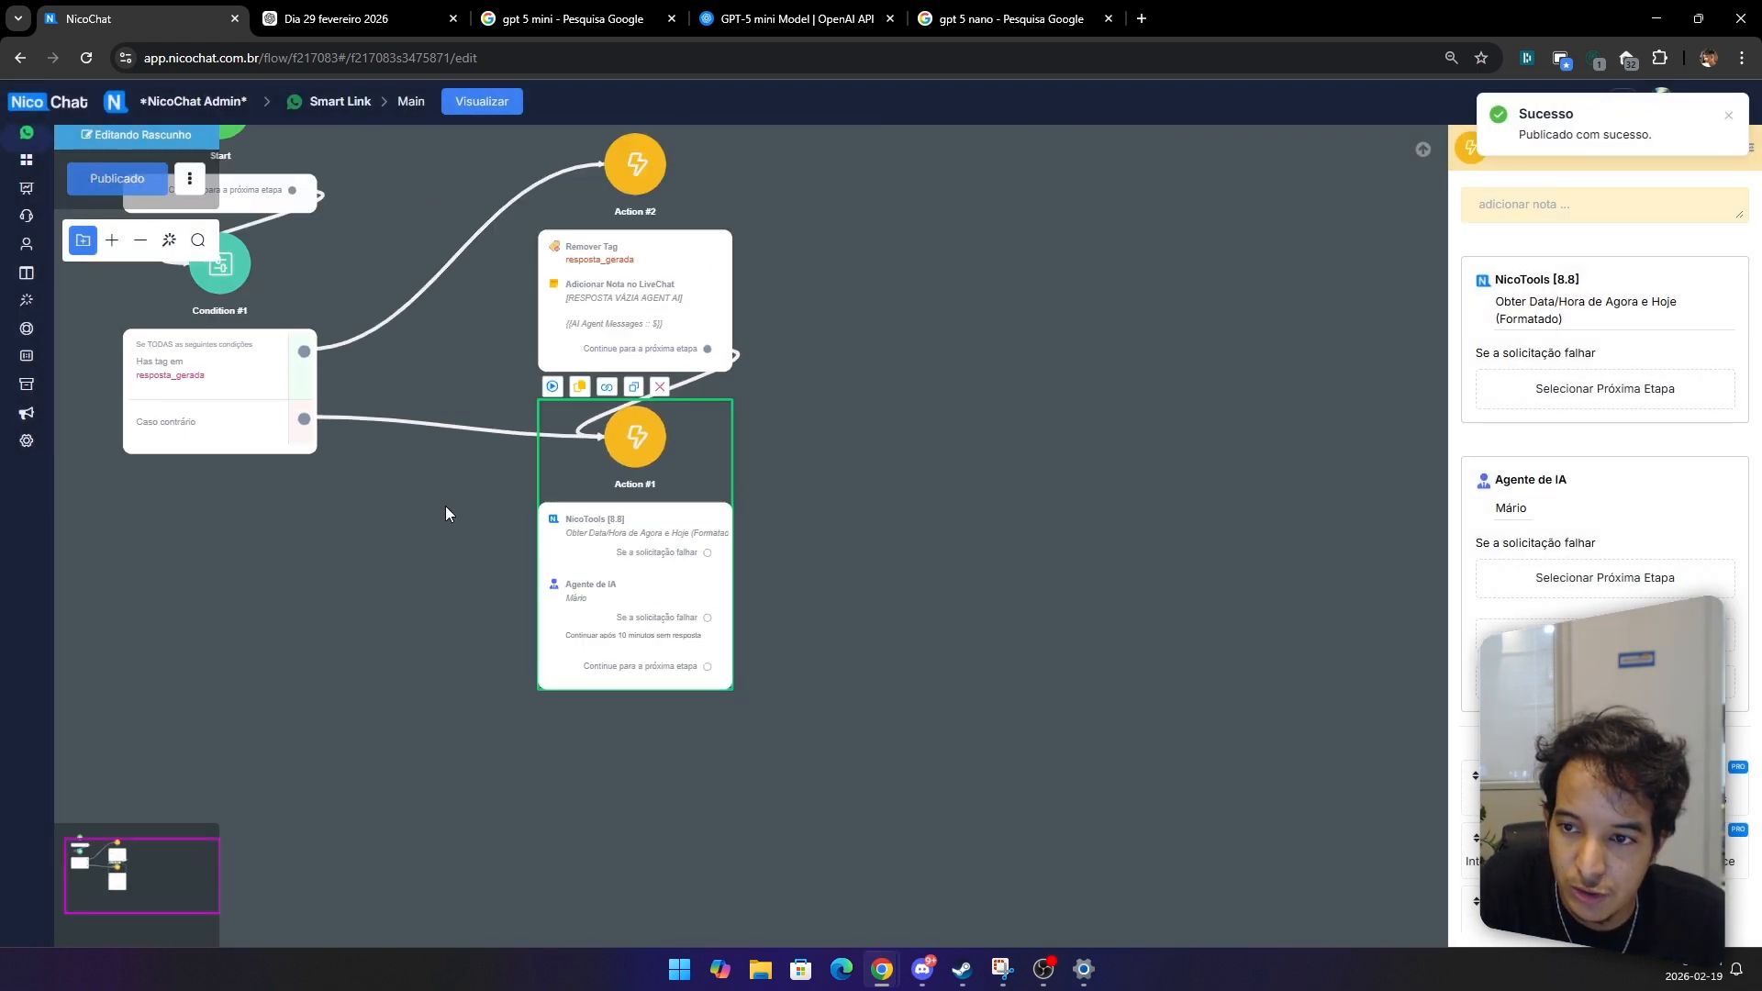
left_click_drag(444, 505, 675, 591)
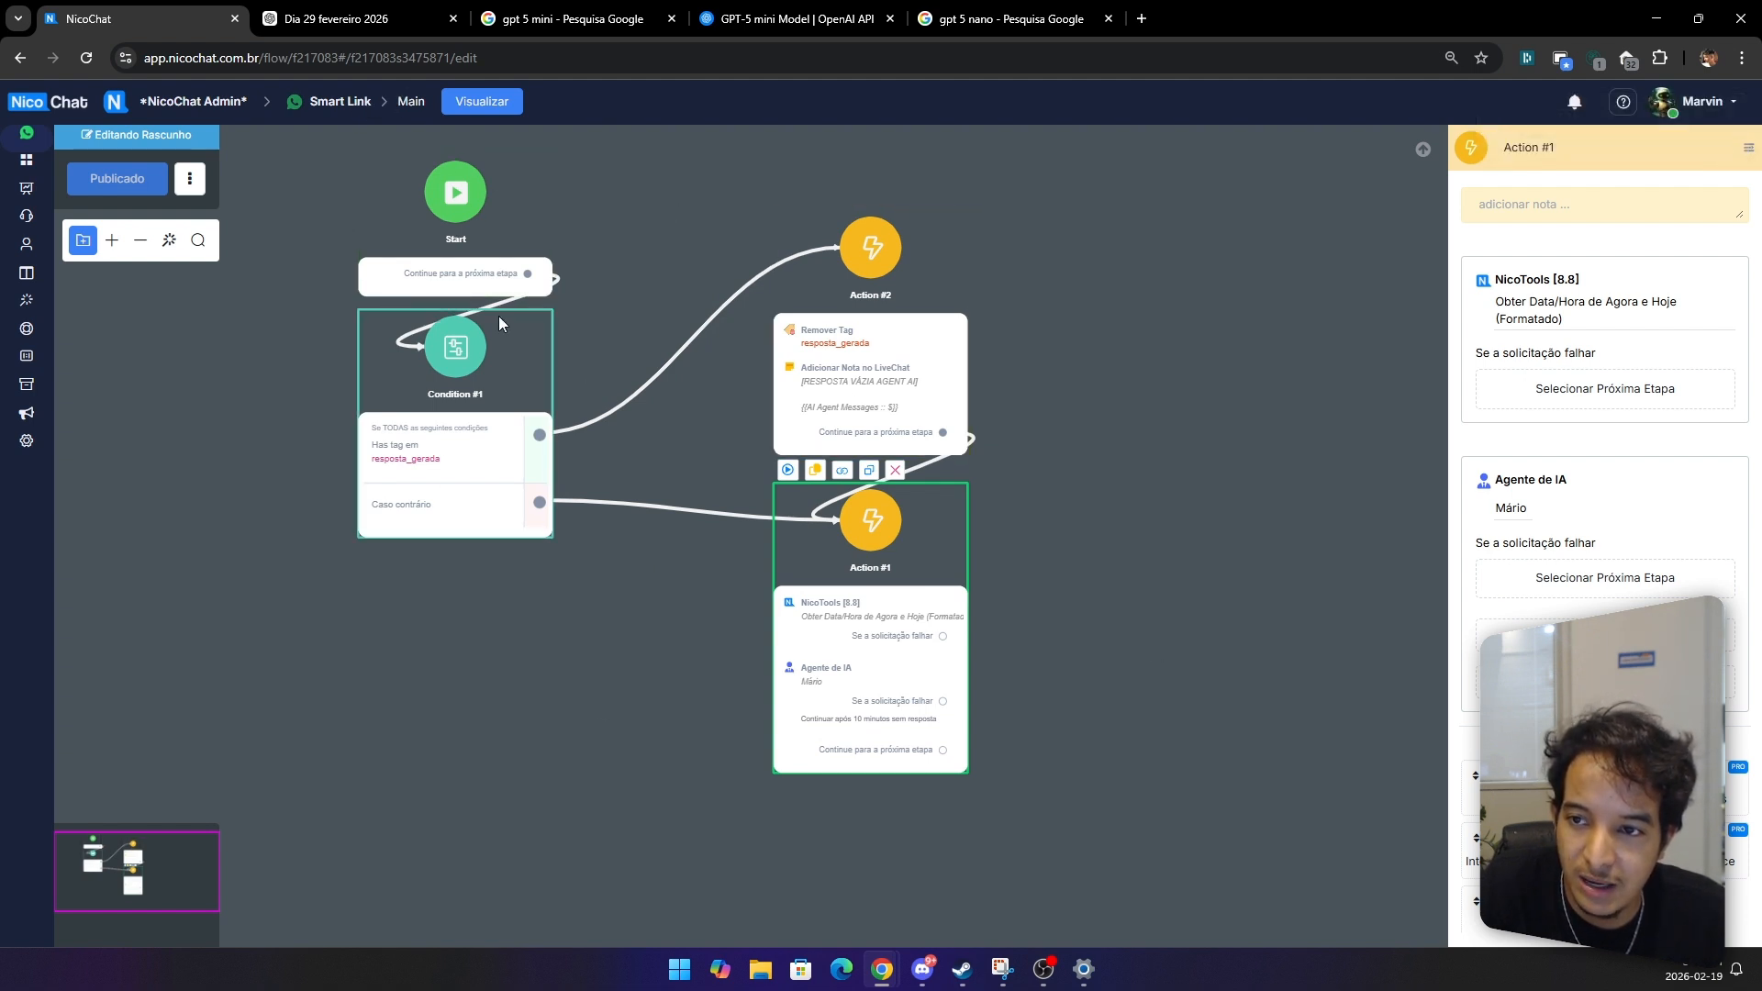
scroll(870, 640, "up", 4)
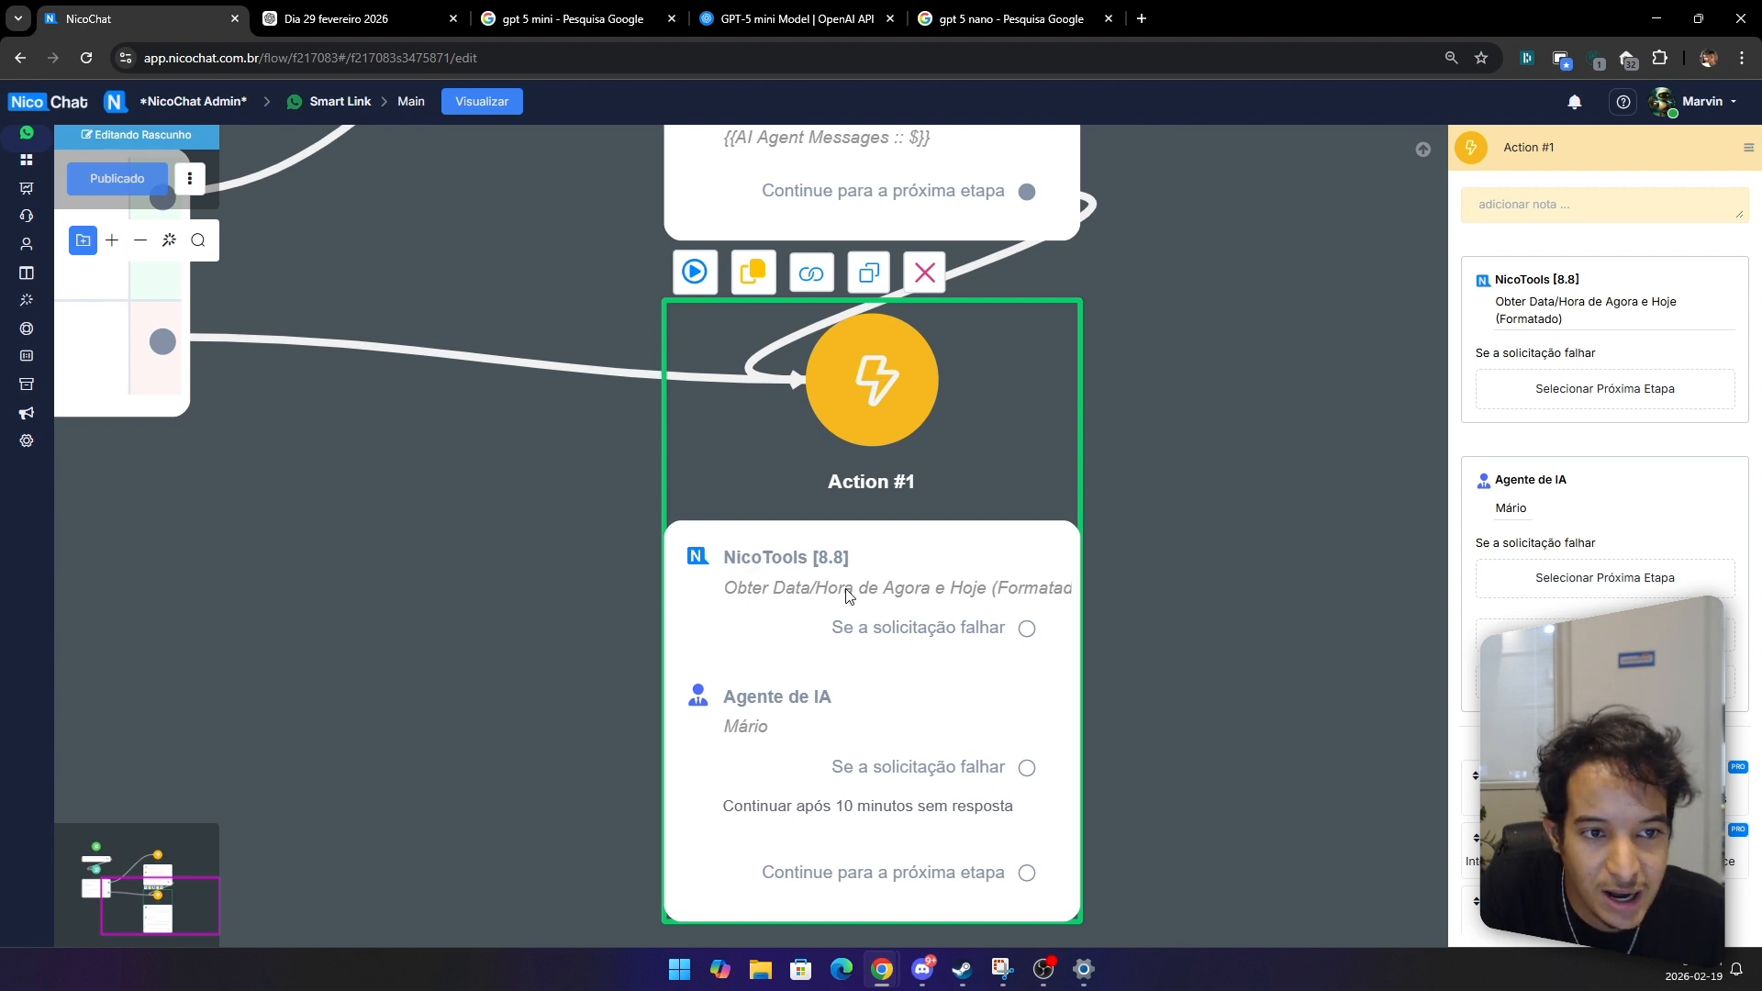
scroll(846, 595, "down", 2)
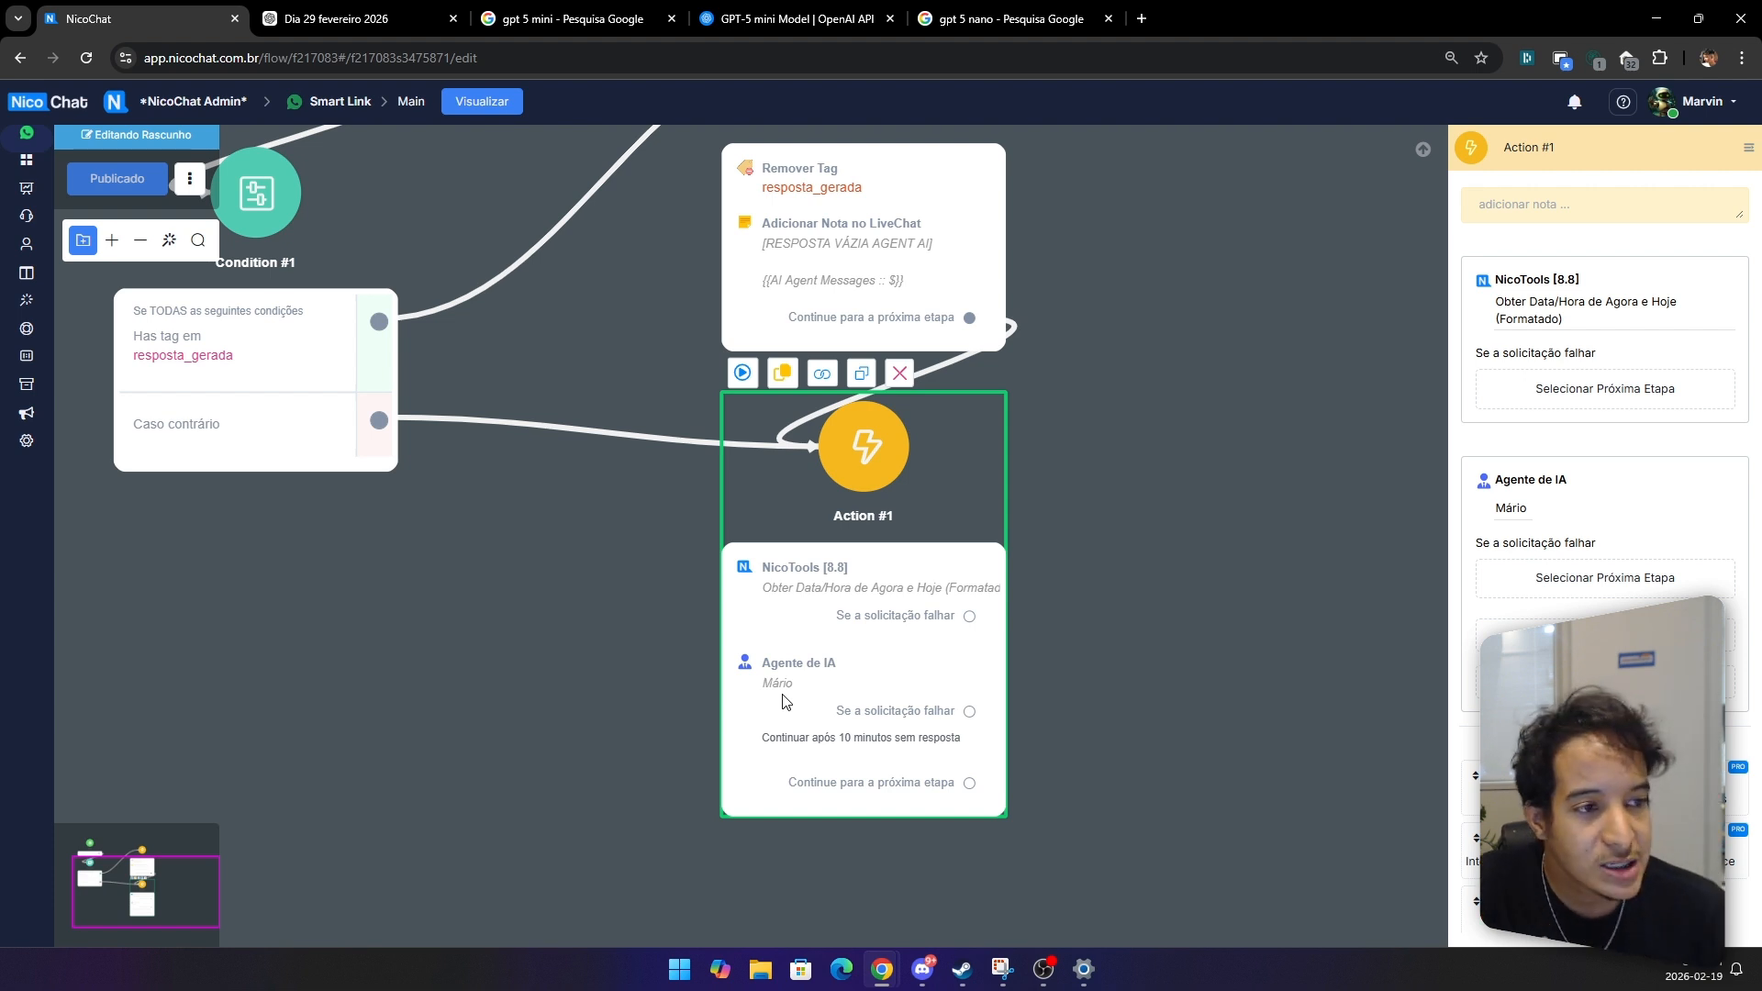
Step: Search the flows for 'div' and open the '[Agente de IA] Divisor de Textos' flow
left_click(35, 176)
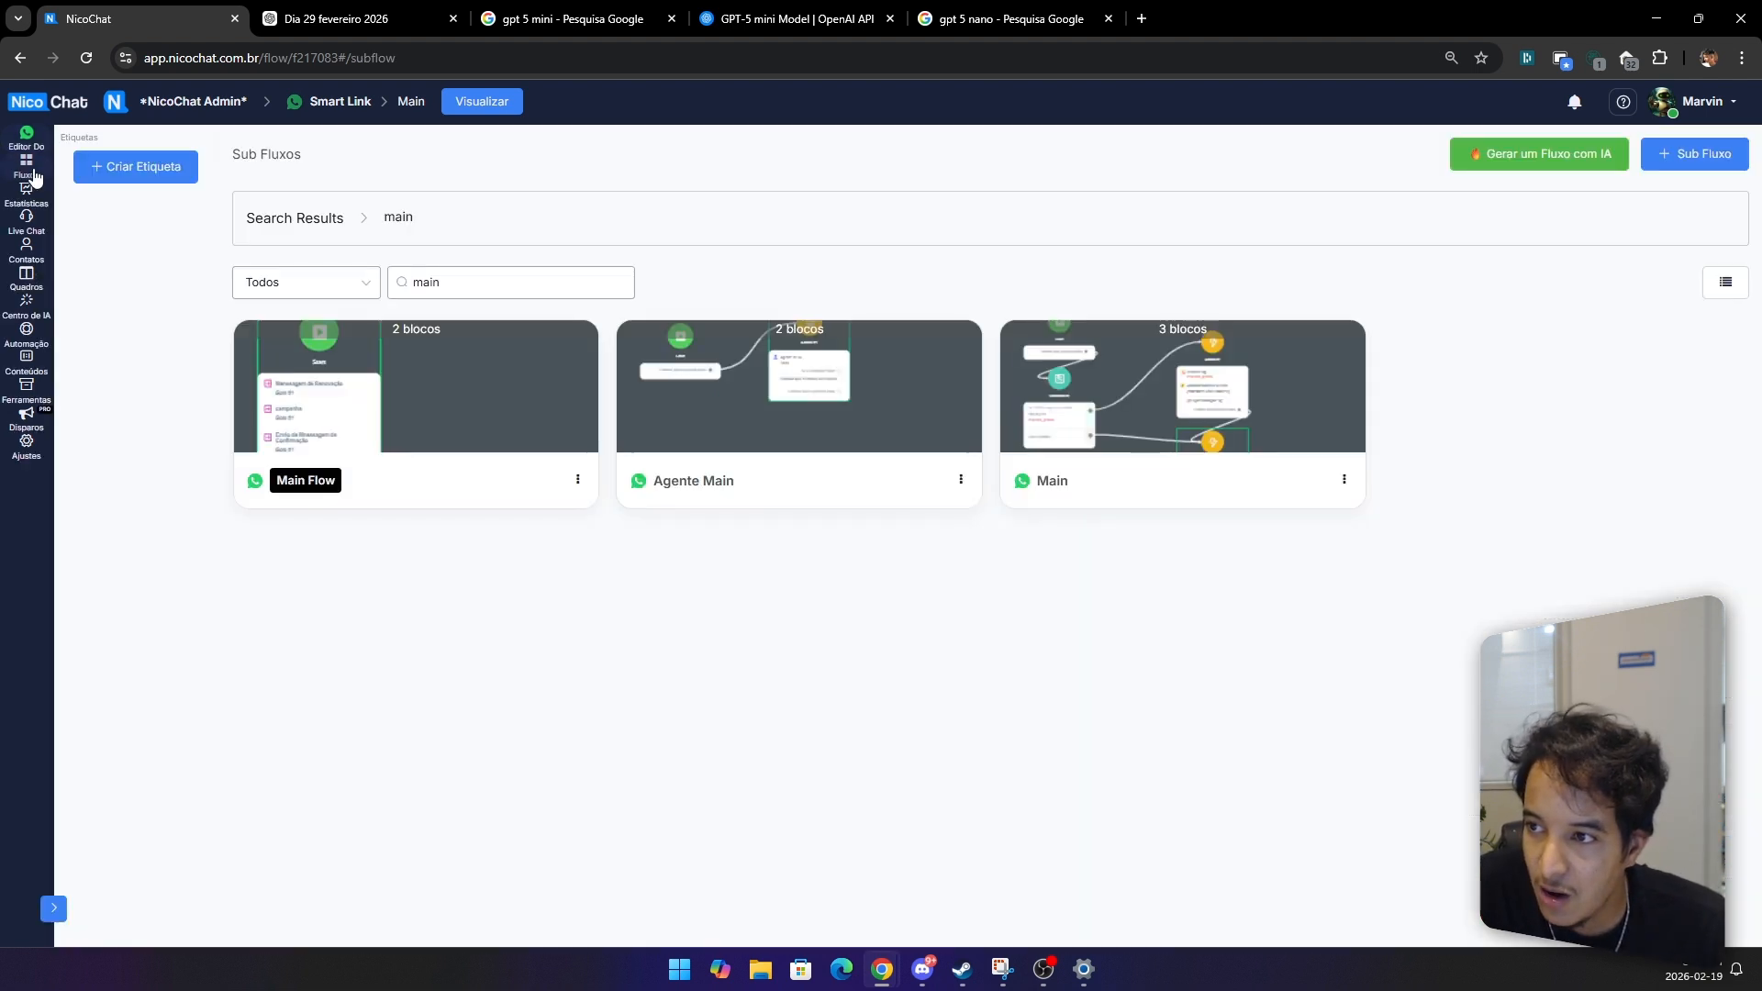
double_click(431, 282)
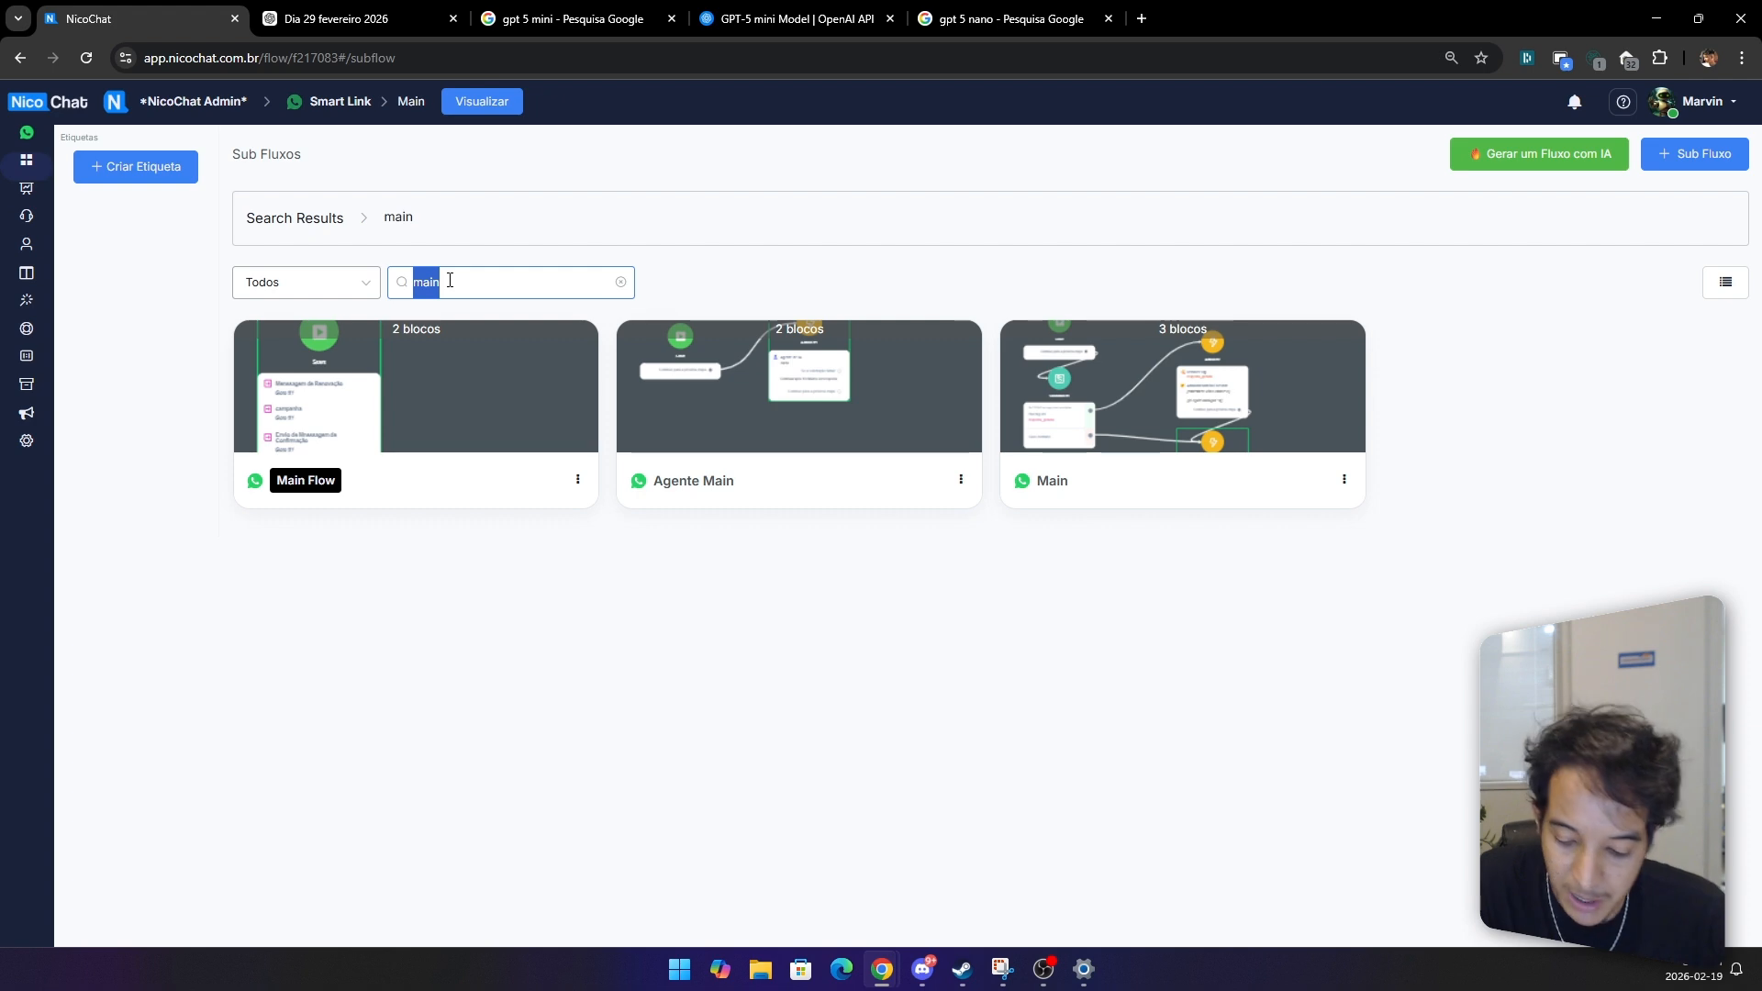
type("div")
left_click(456, 383)
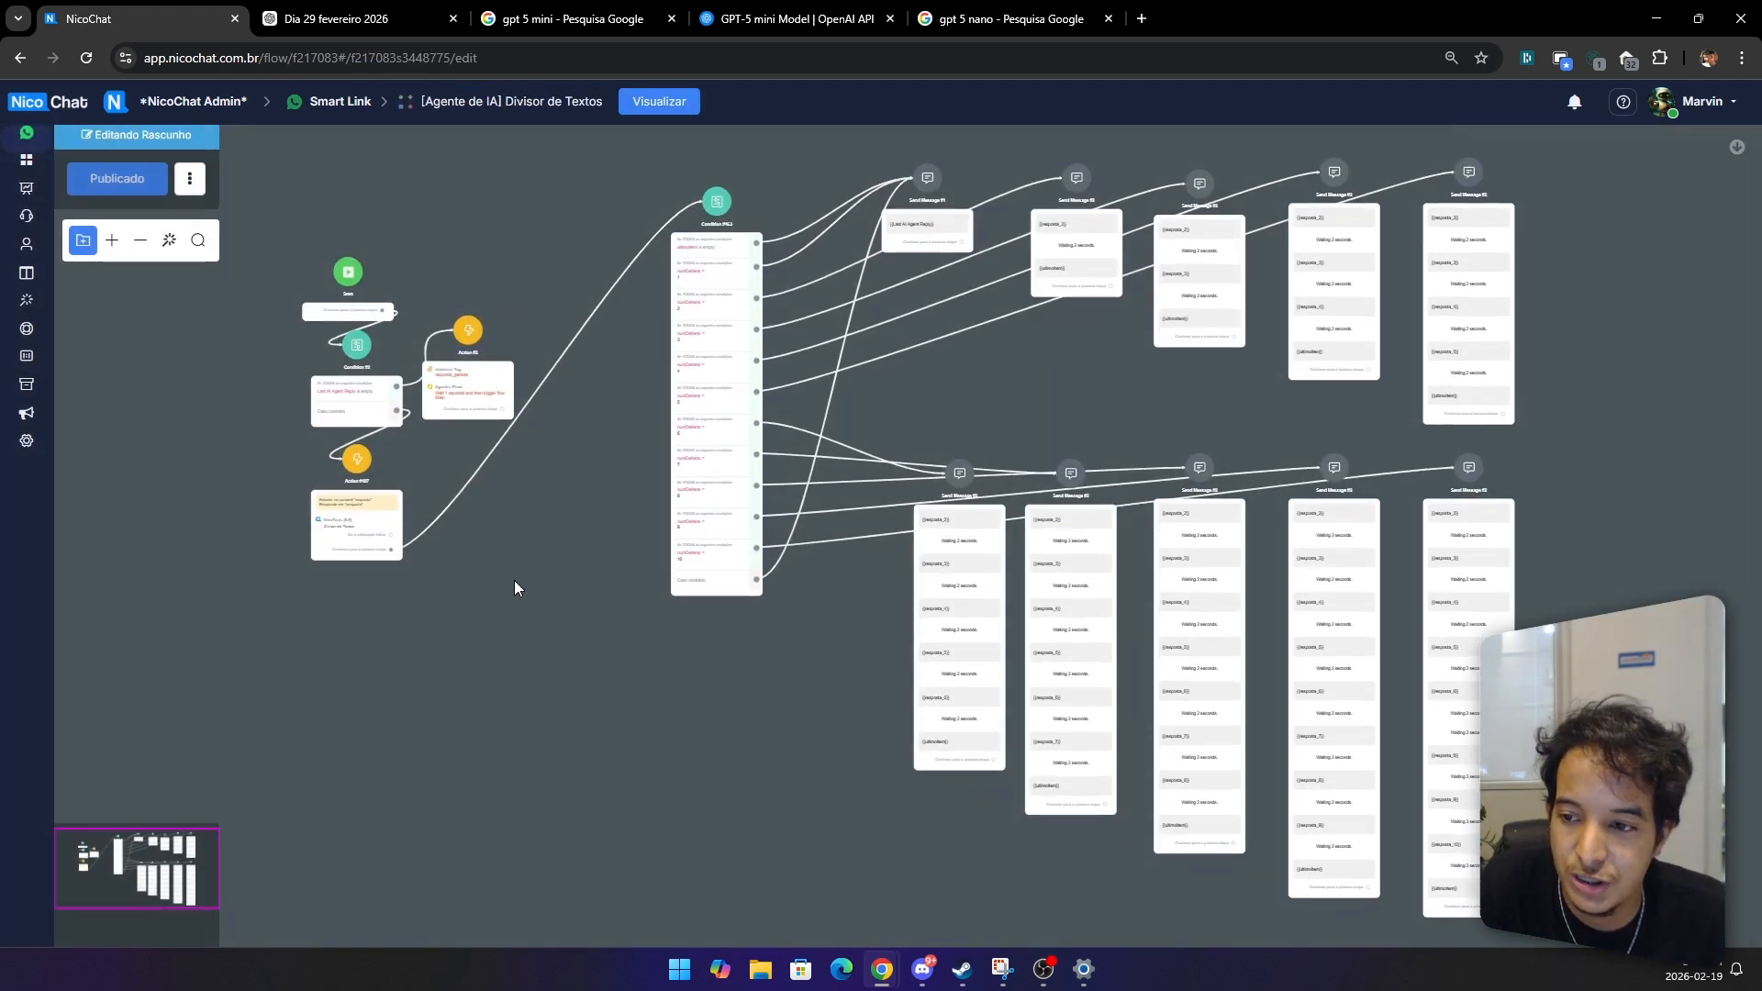
Step: Add a NicoTools [8.8] integration action to the Action #487 block
left_click_drag(505, 569, 847, 554)
scroll(702, 449, "up", 3)
scroll(702, 448, "up", 3)
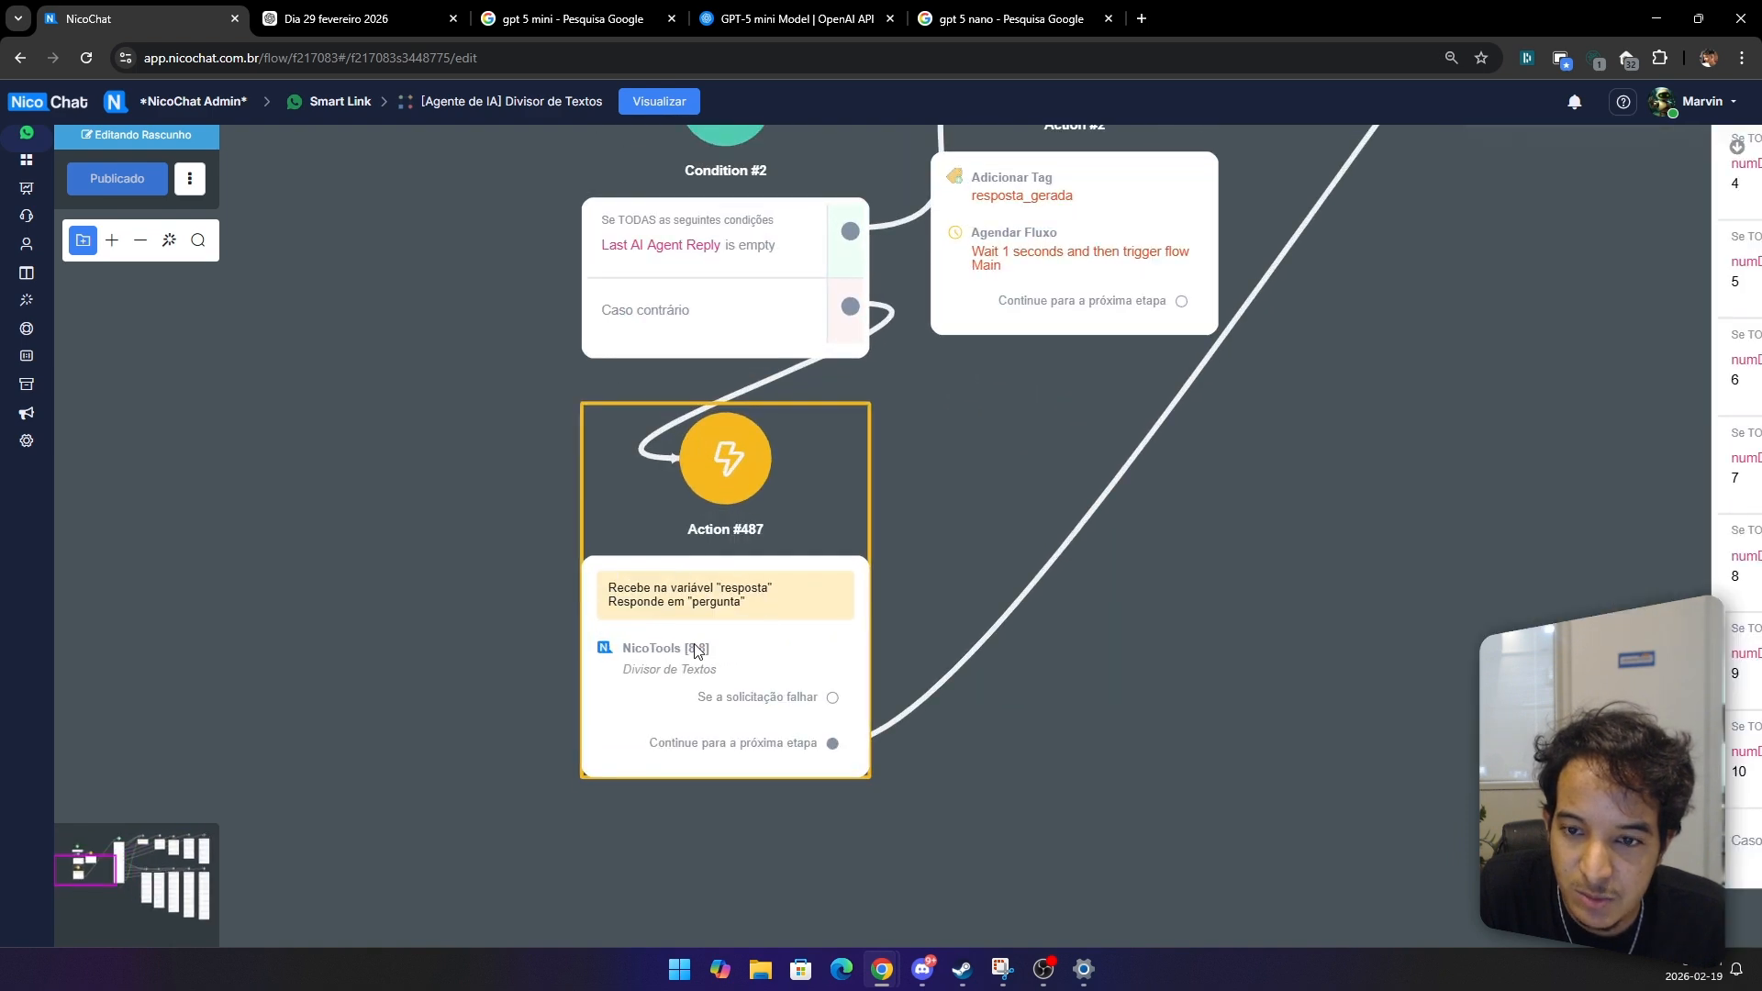
left_click(734, 601)
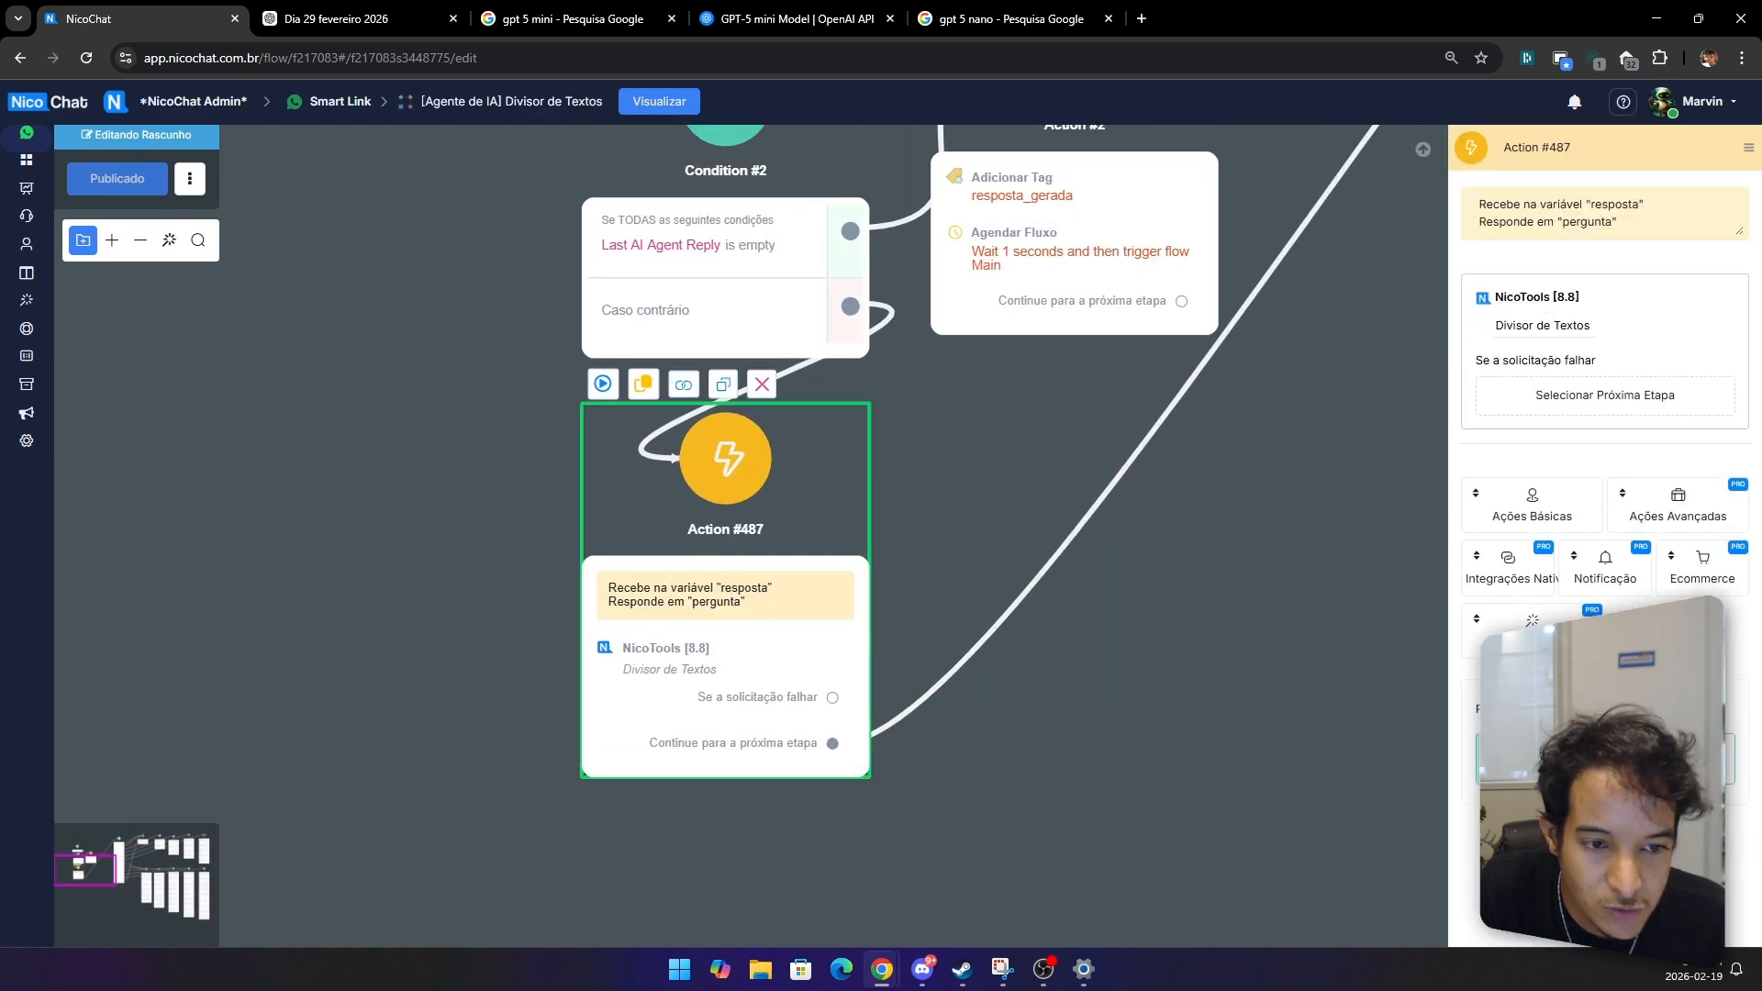
left_click(1505, 573)
scroll(1515, 570, "down", 10)
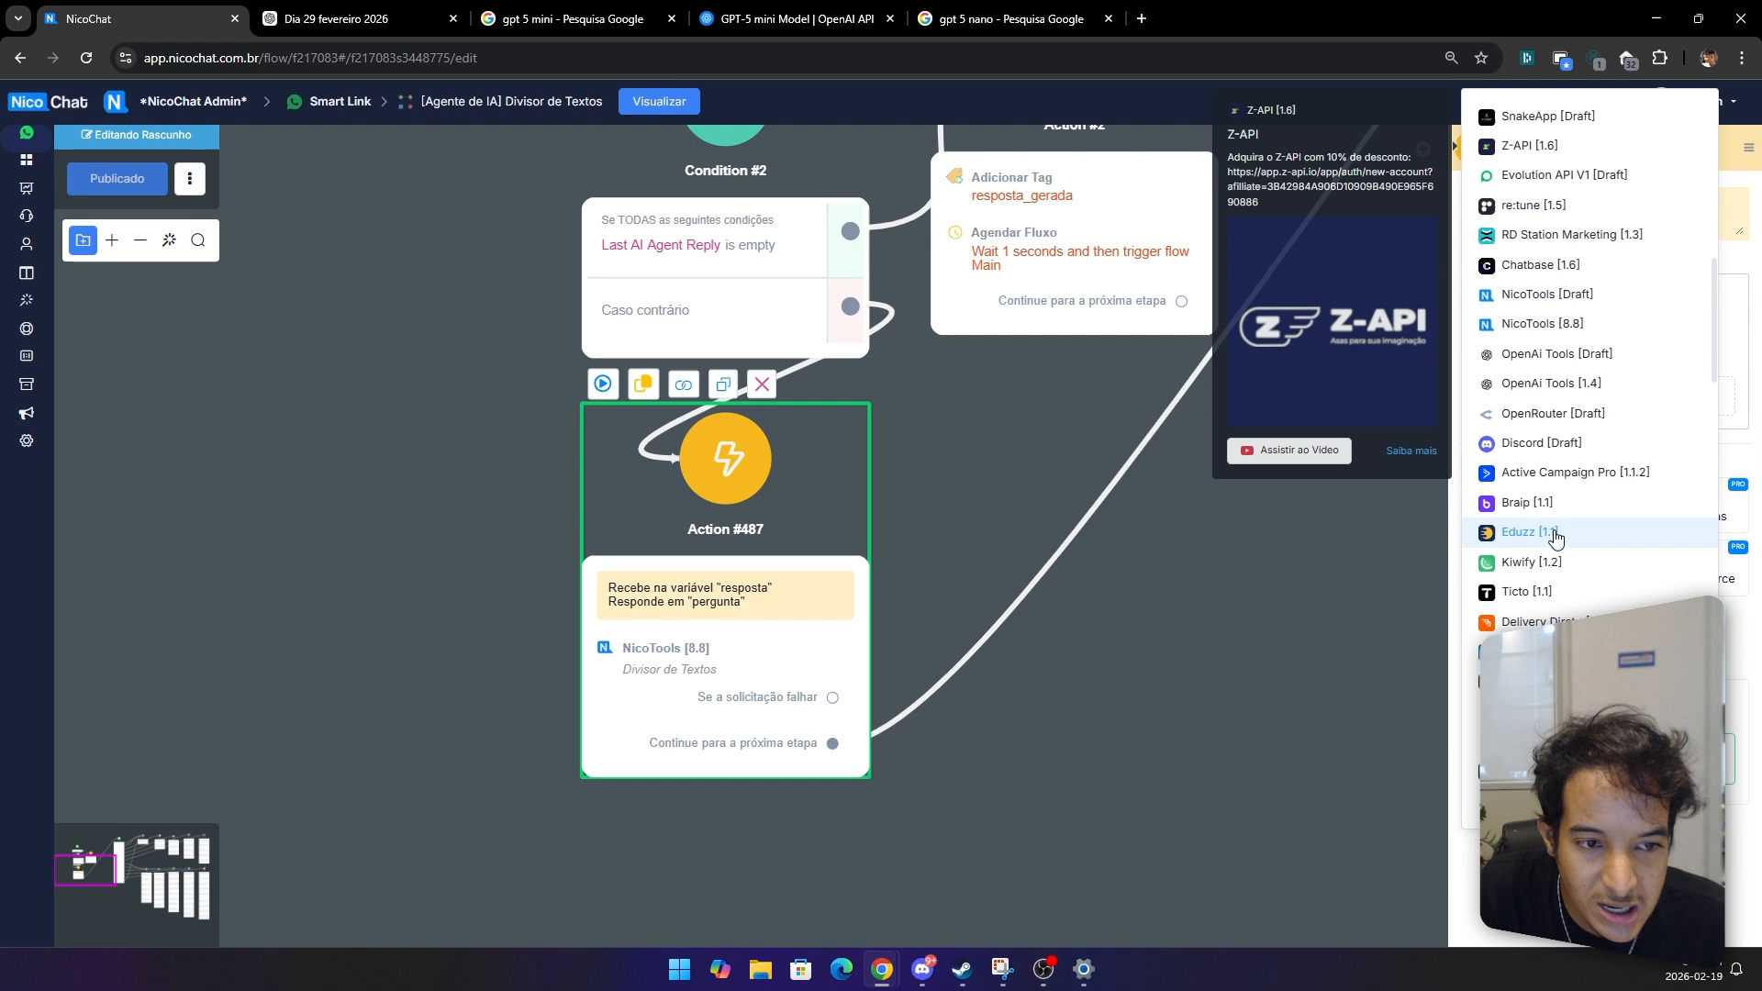
left_click(1551, 324)
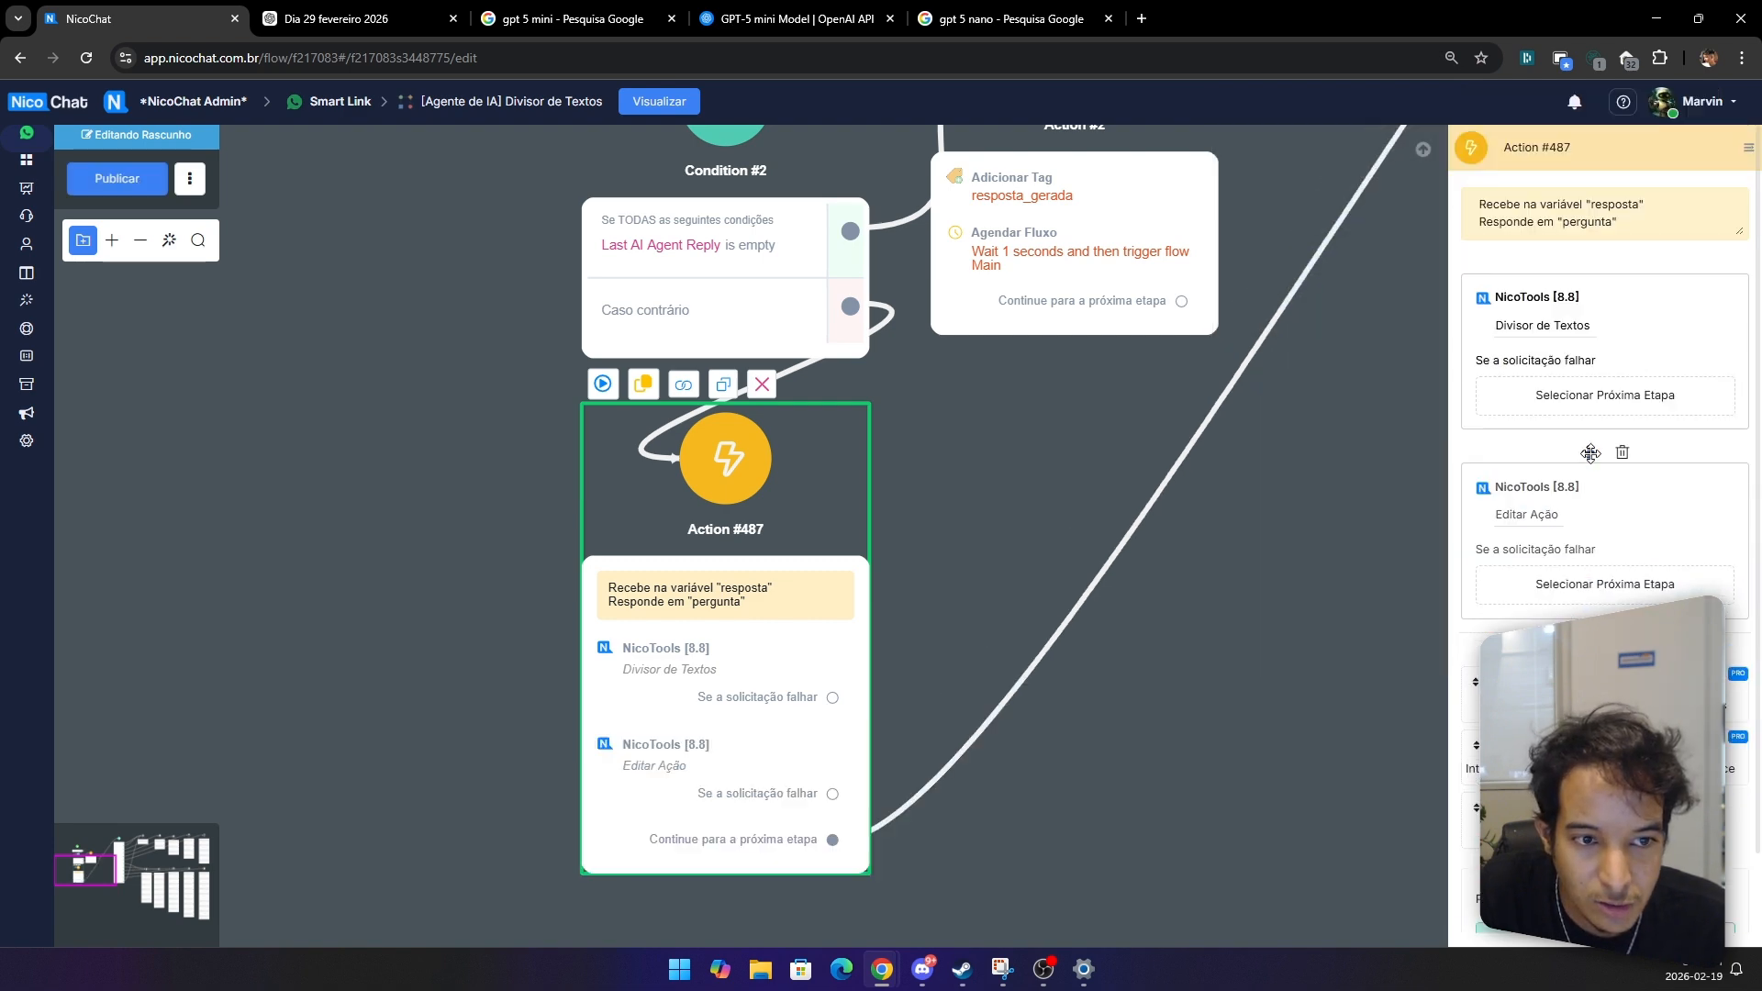
Step: Search the NicoTools actions for 'data' and choose Obter Data/Hora de Agora e Hoje (Formatado)
left_click(1527, 326)
left_click(609, 252)
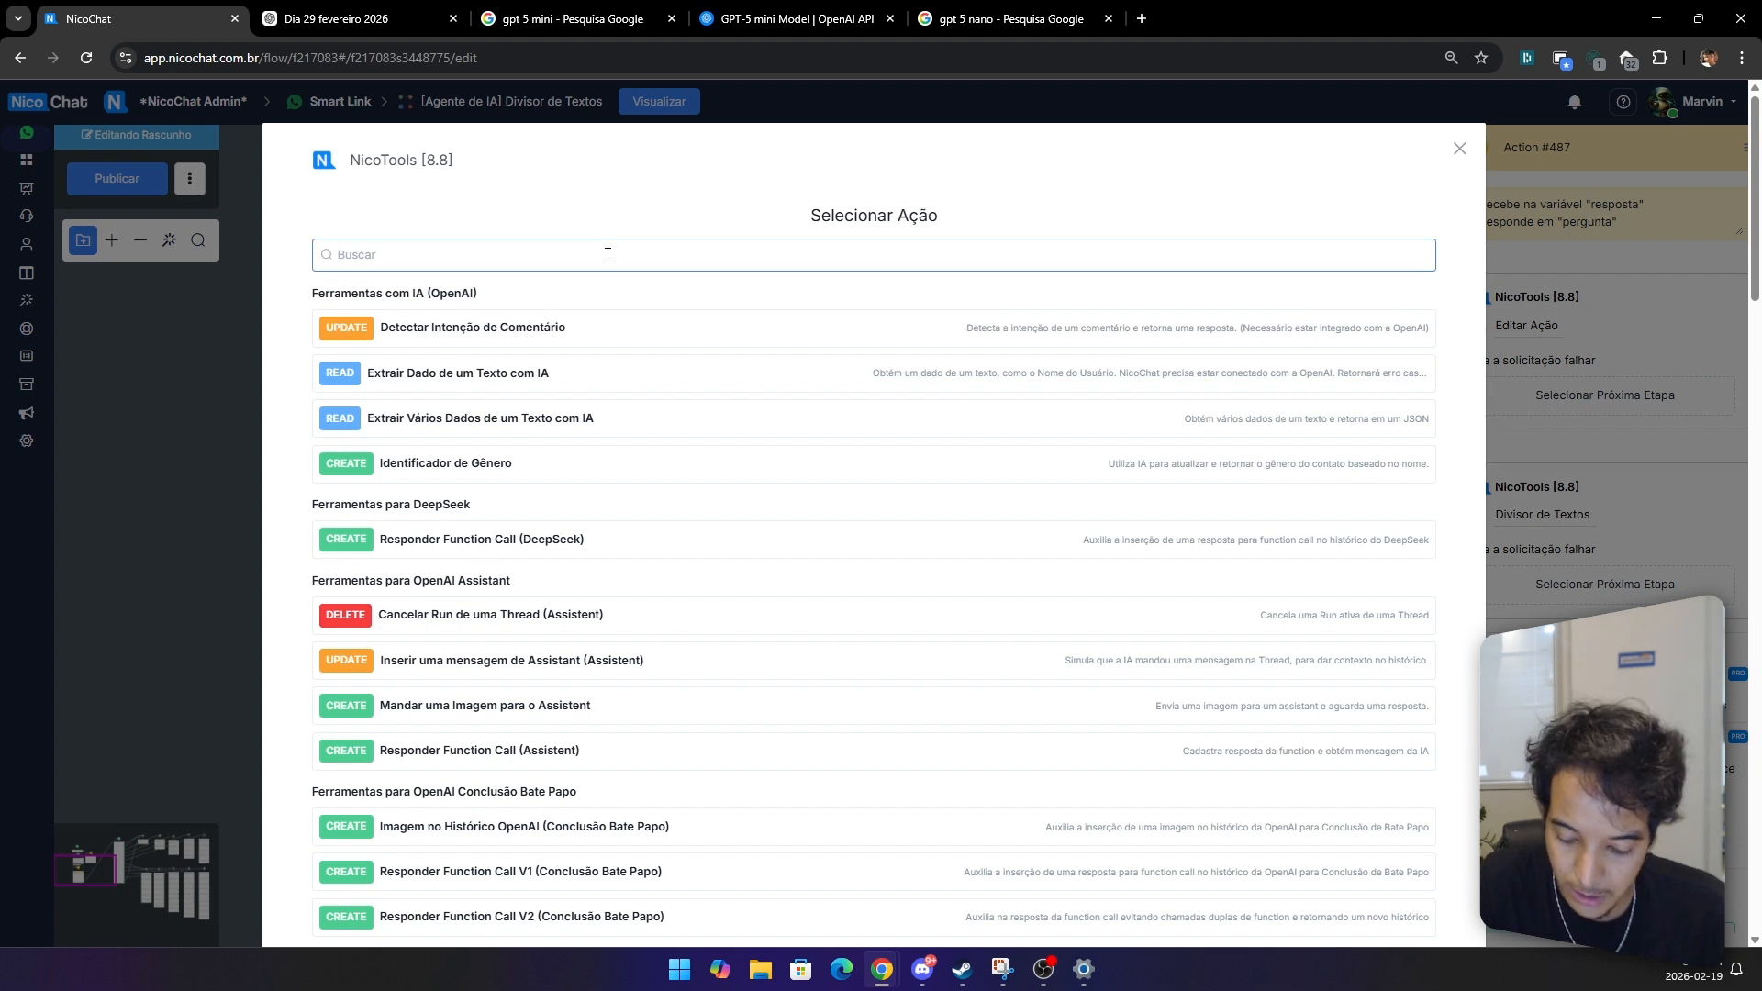
type("data")
left_click(505, 417)
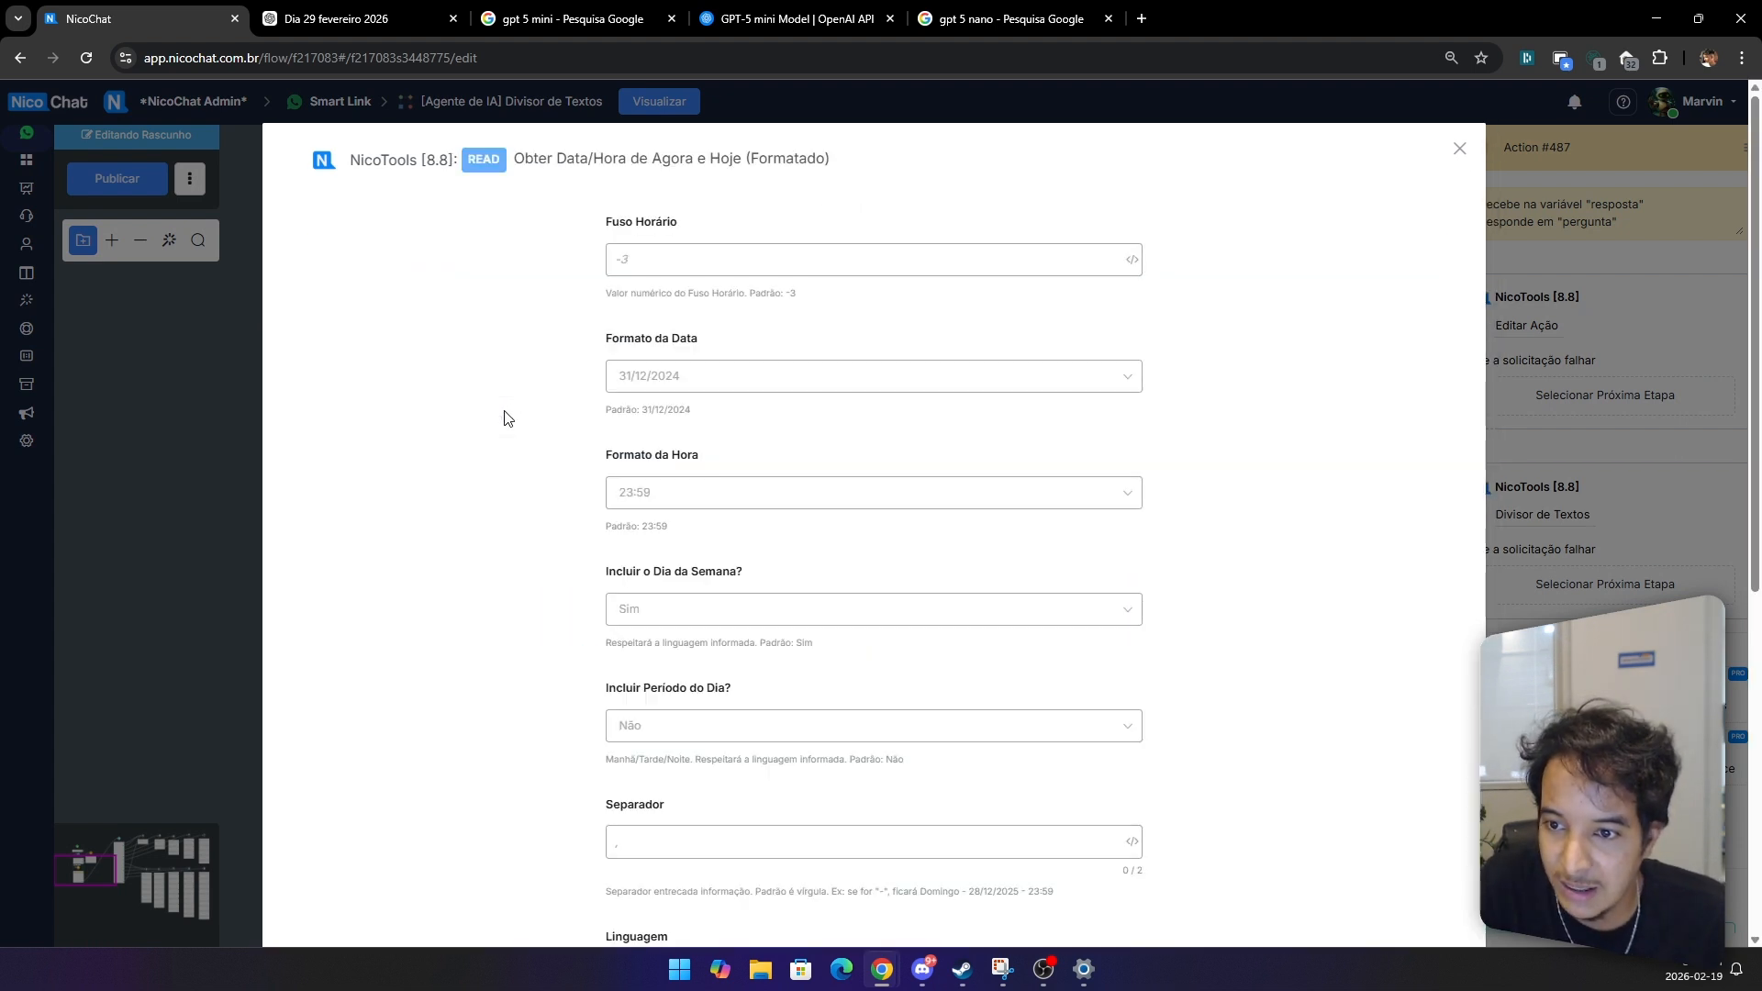
Step: Set this action's date format to '31 de dezembro de 2024' and time format to '23 horas e 59 minutos'
left_click(681, 390)
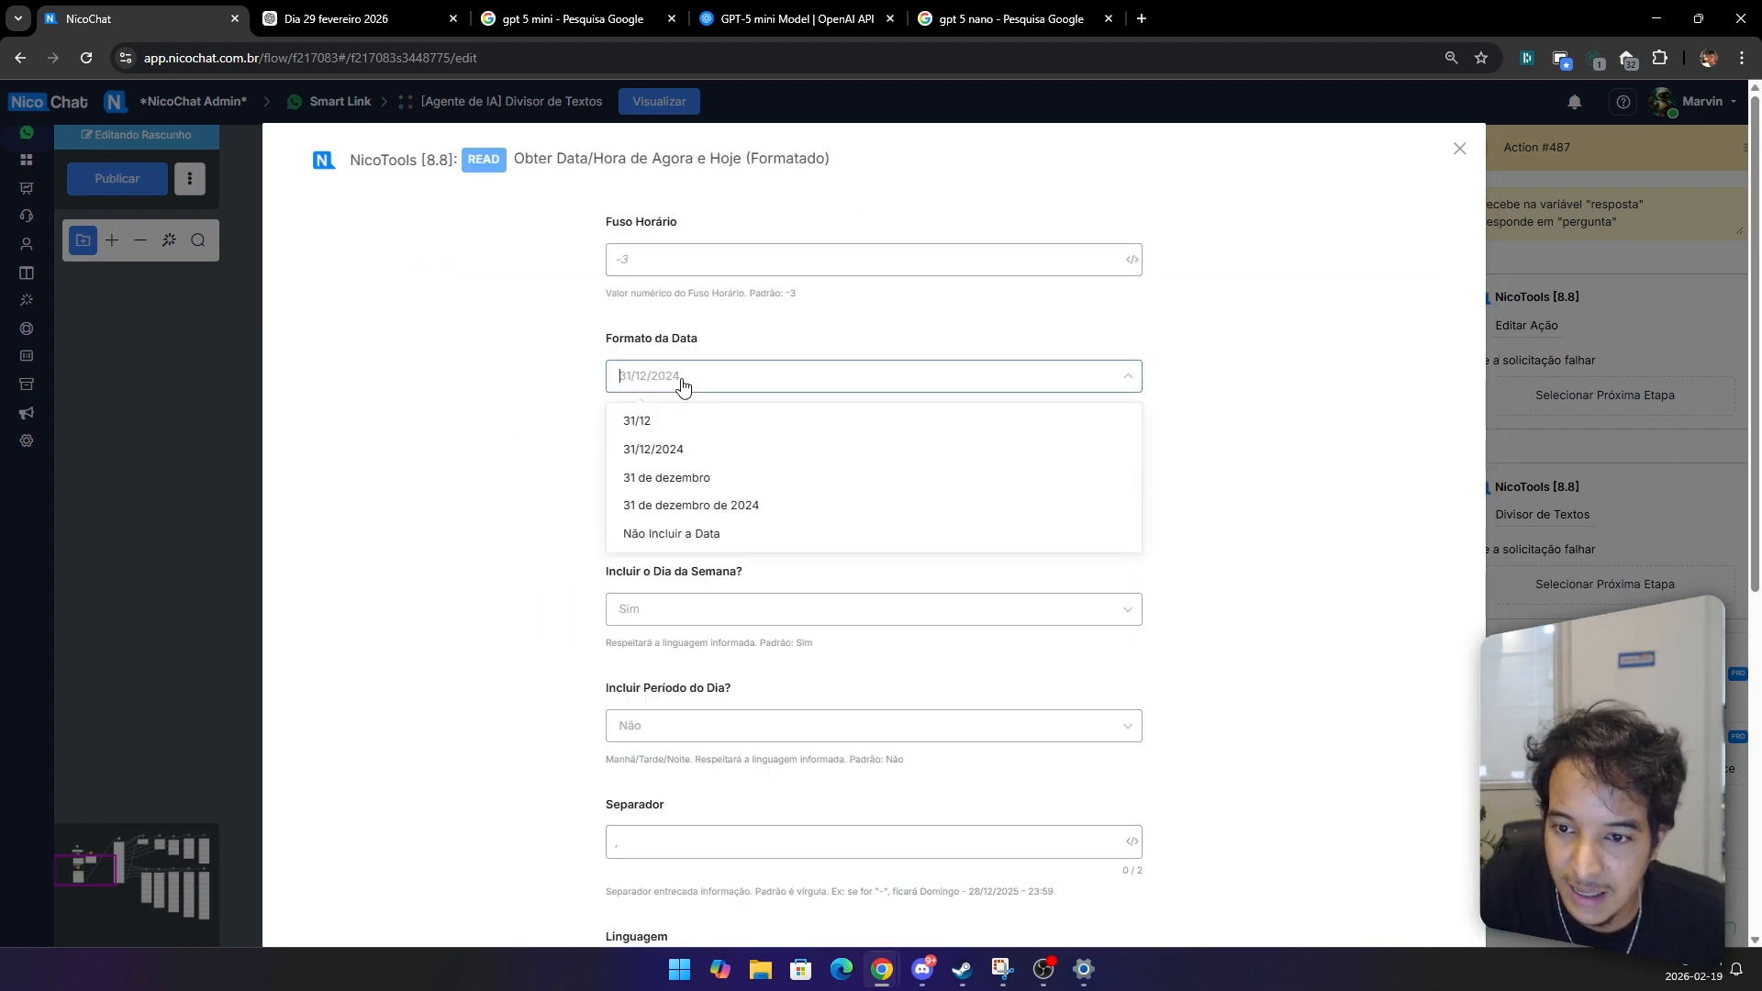
left_click(676, 505)
left_click(675, 500)
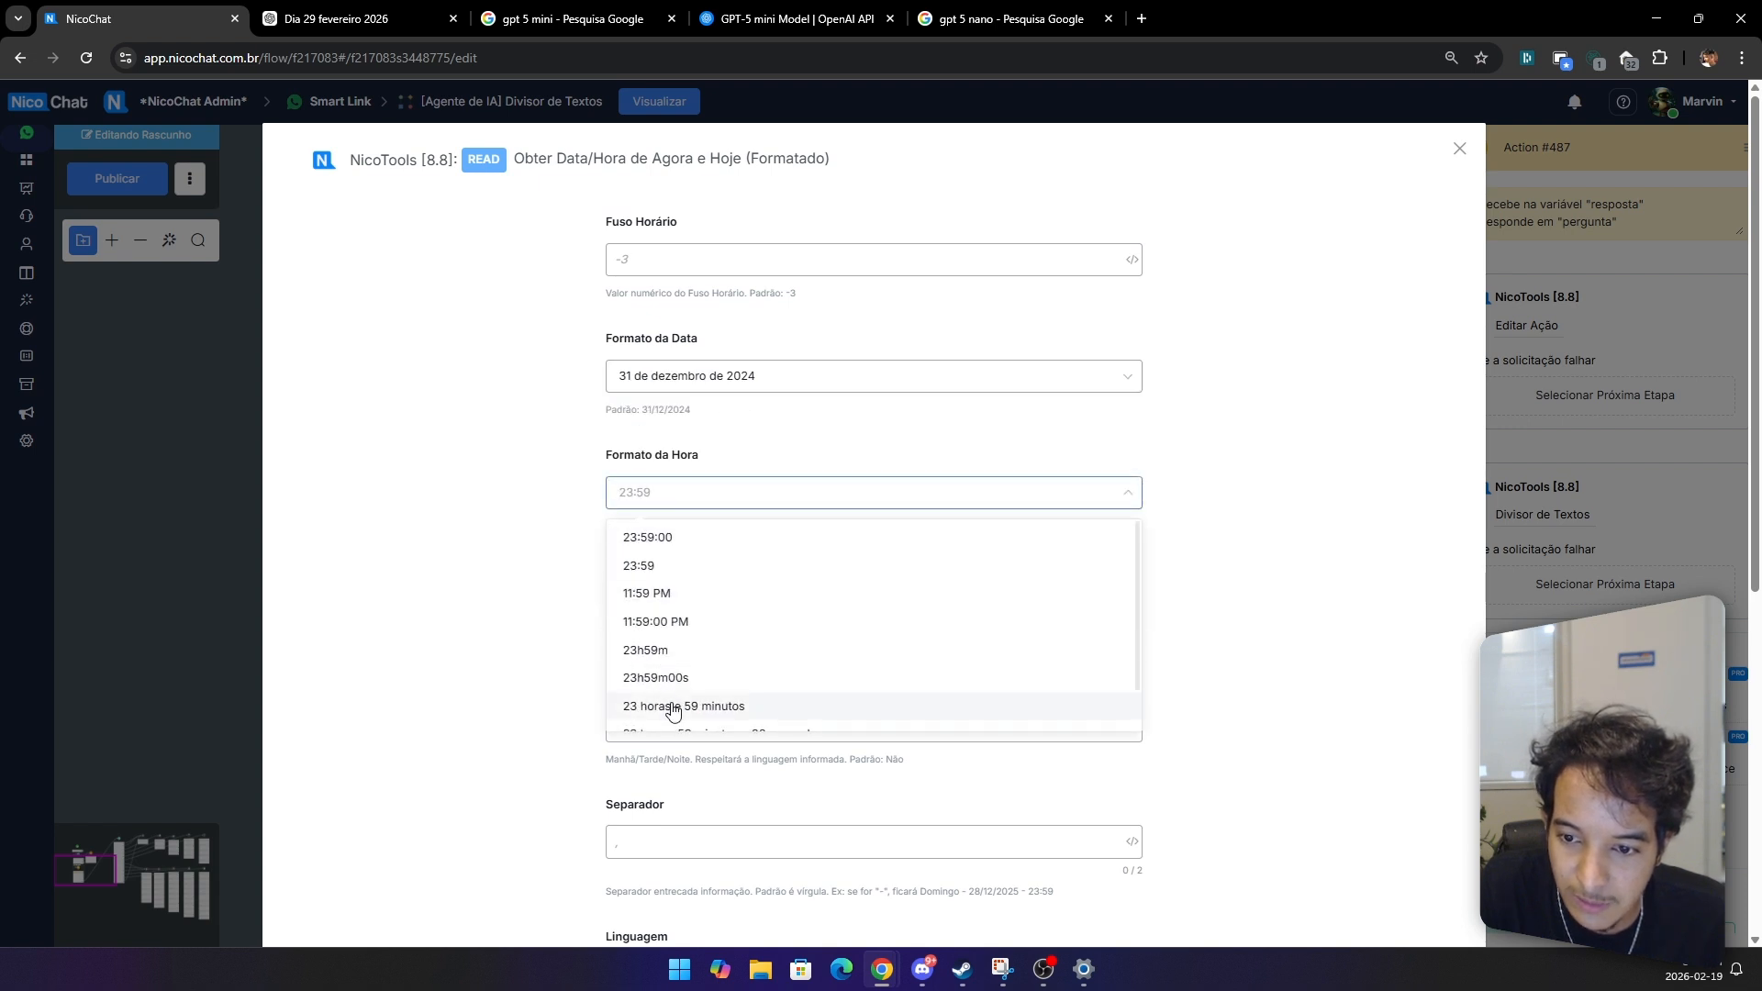
left_click(669, 709)
Step: Set Incluir o Dia da Semana and Incluir Período do Dia both to Sim
left_click(661, 610)
left_click(663, 669)
left_click(661, 726)
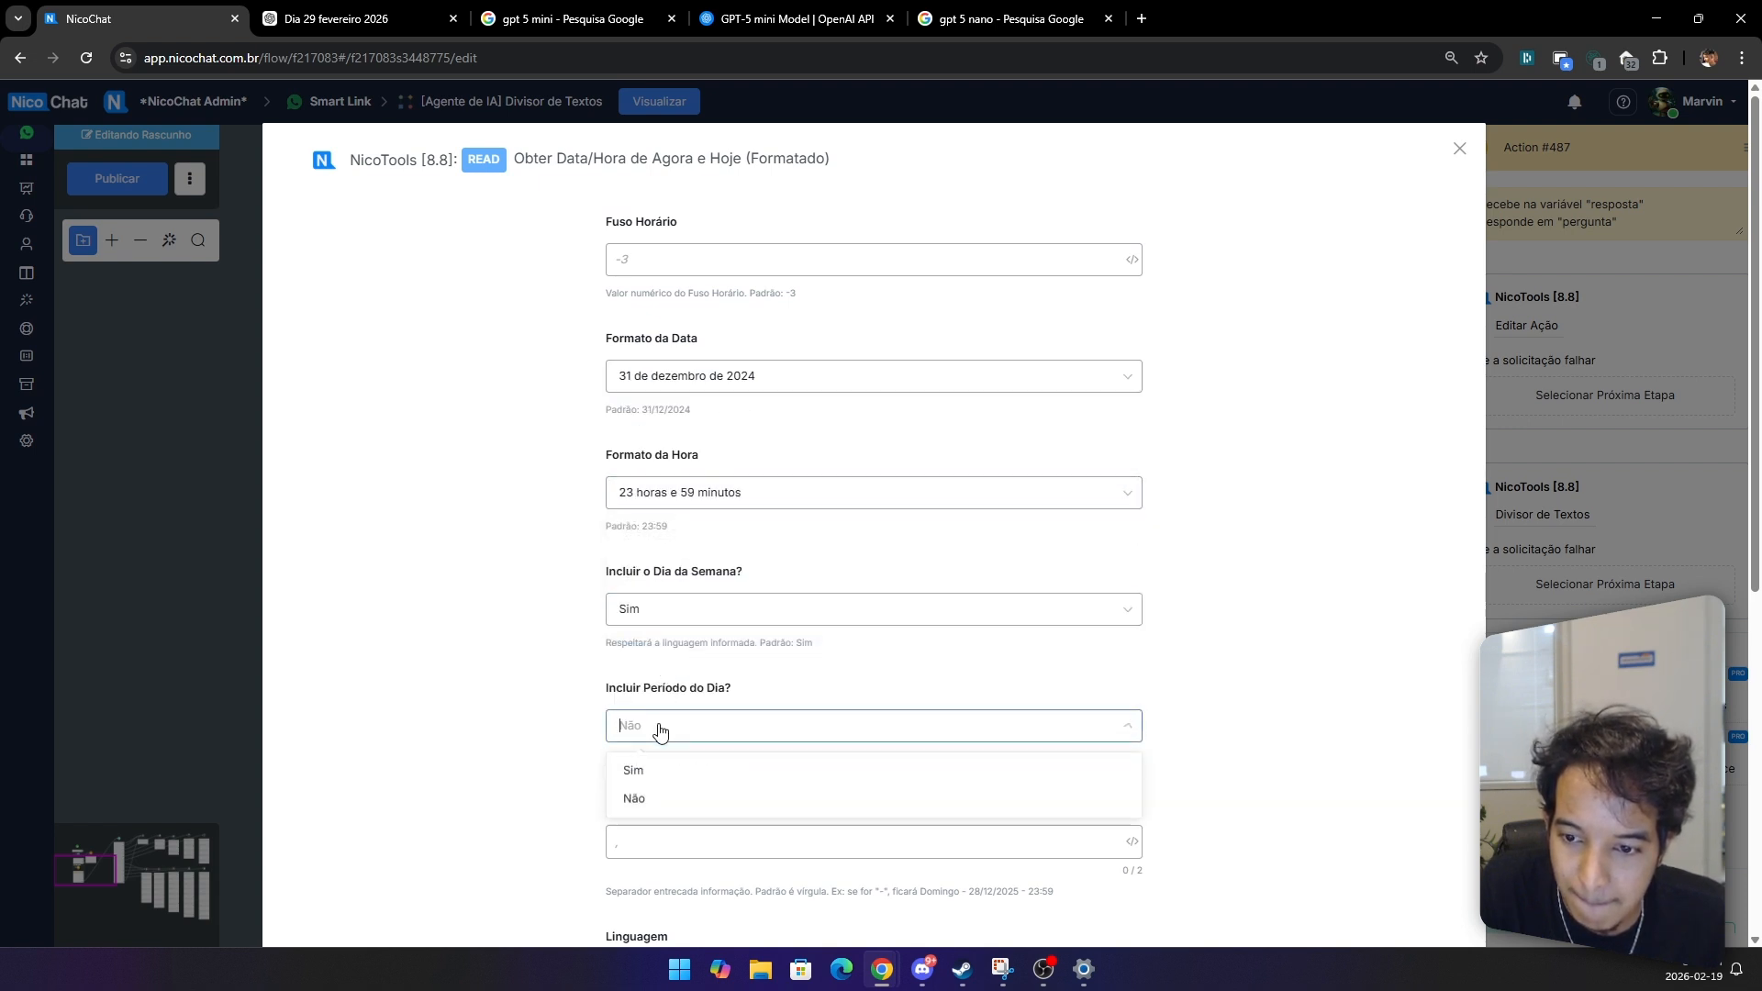
left_click_drag(661, 759, 662, 766)
left_click(663, 769)
Step: Set the separator to '-'
scroll(633, 642, "down", 3)
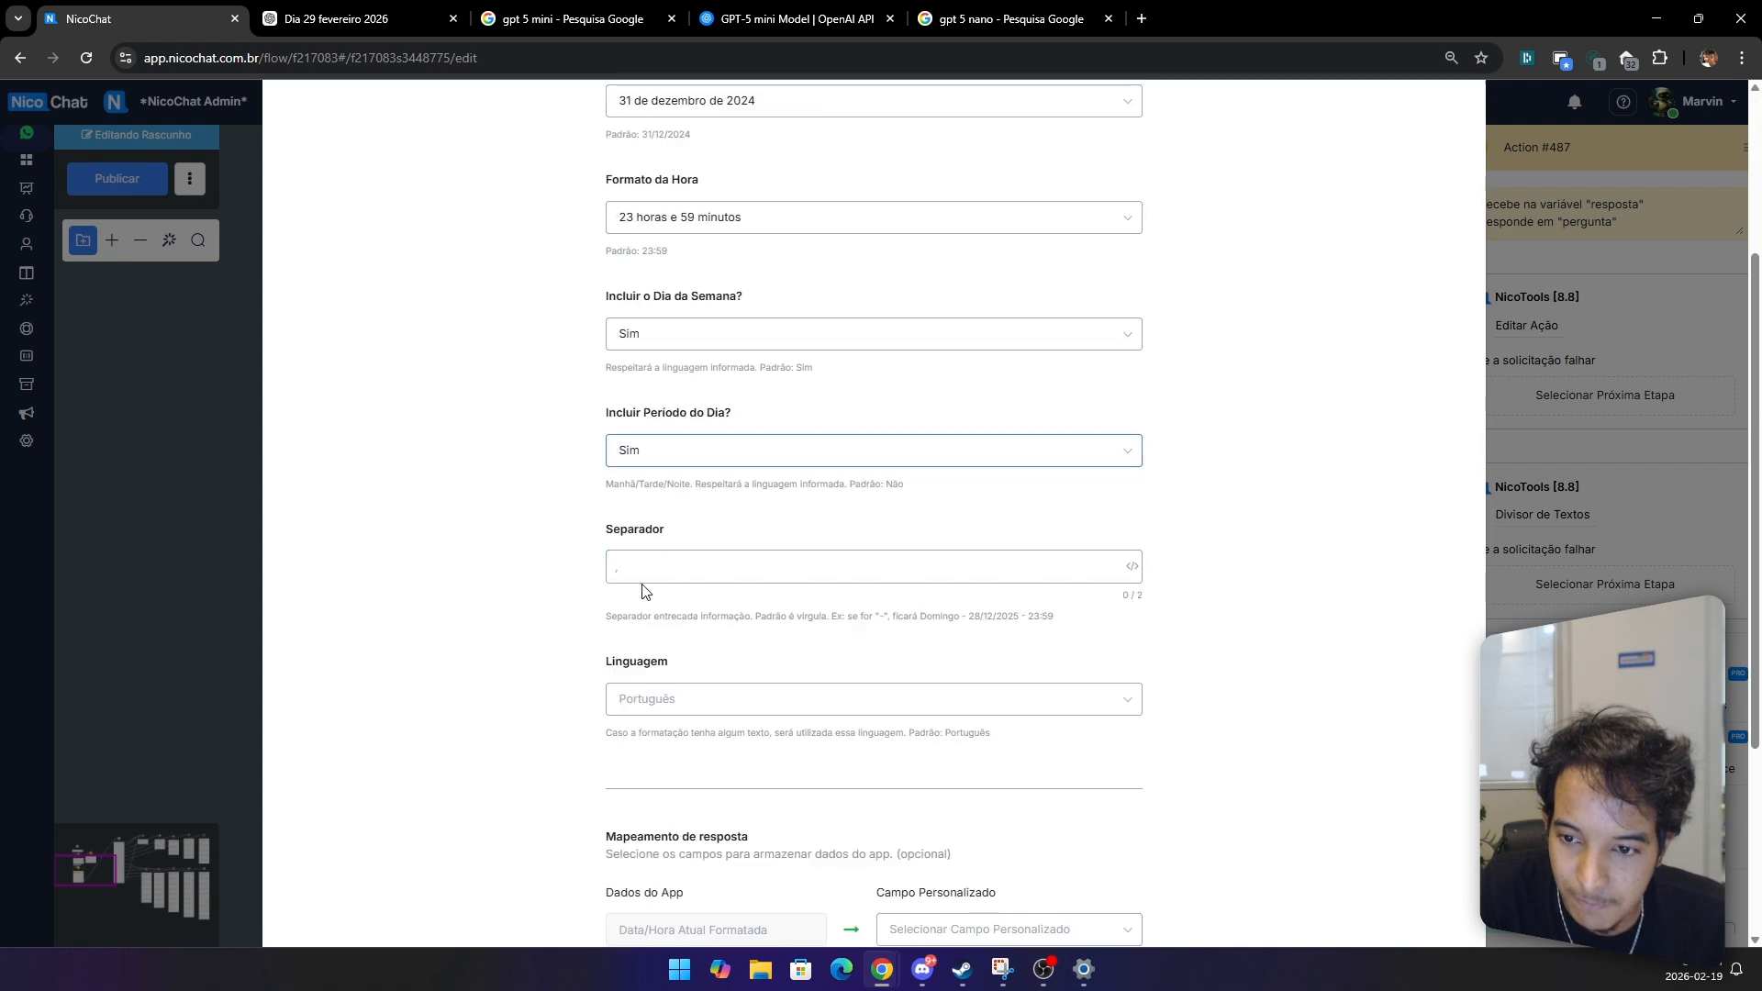
left_click(645, 571)
type("-")
scroll(642, 570, "down", 3)
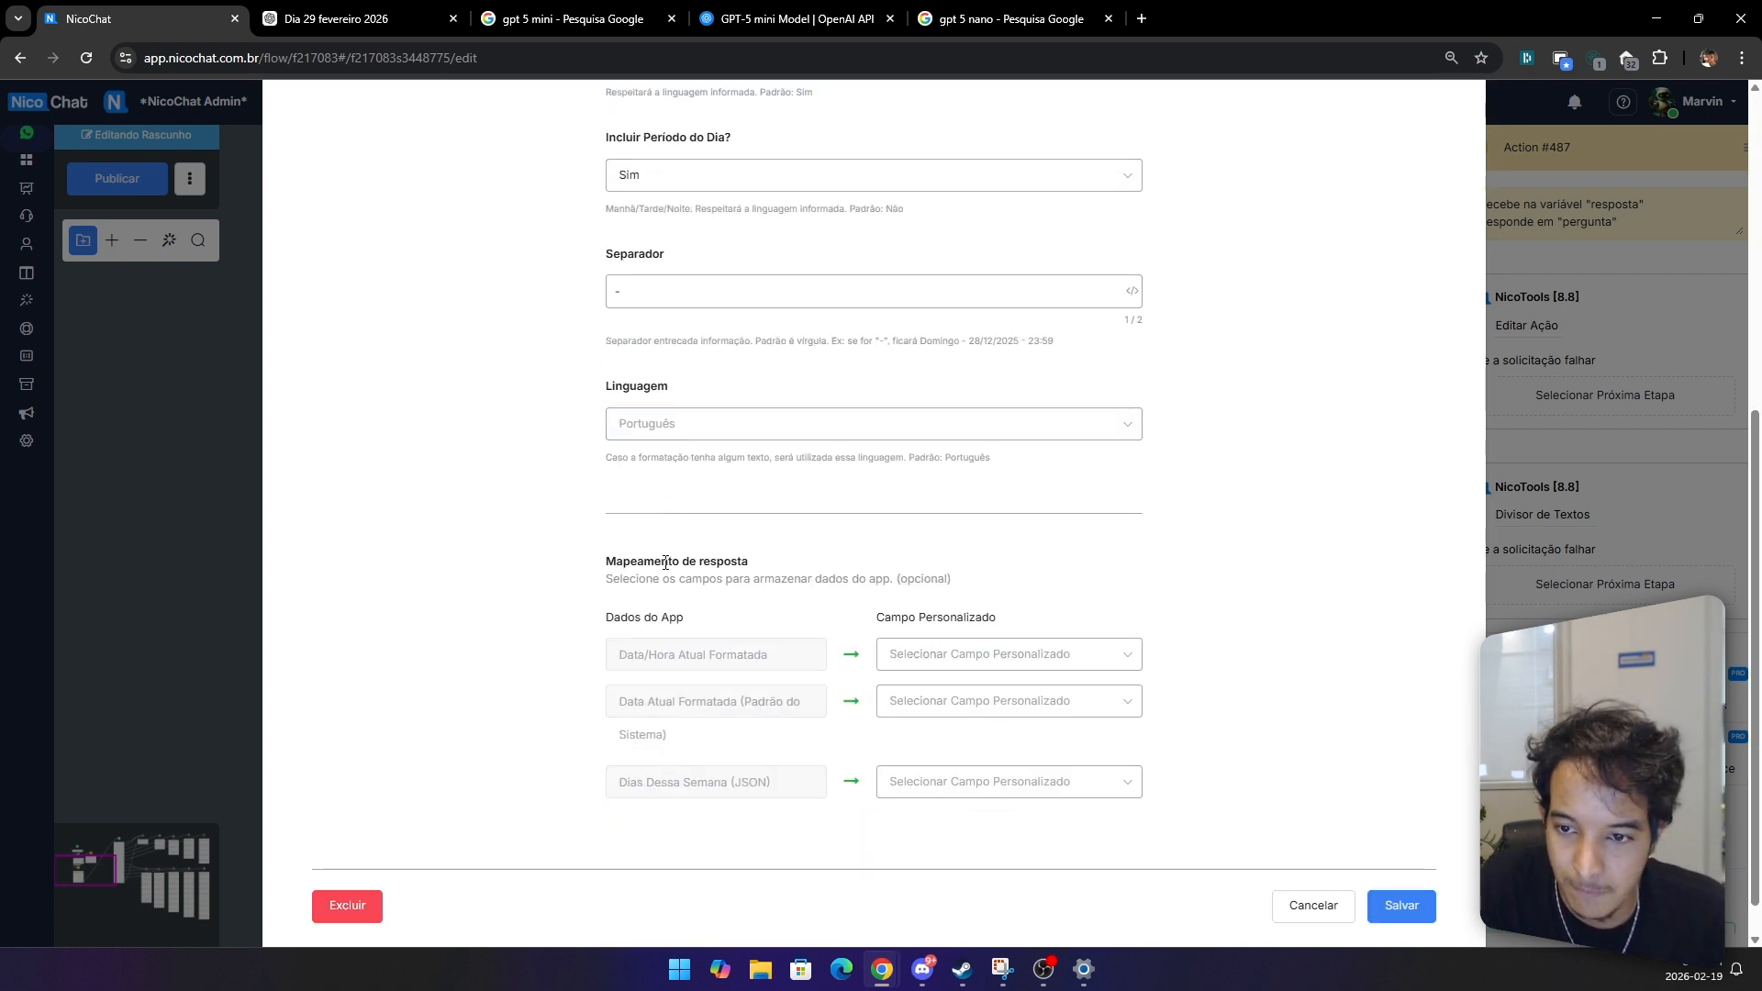
Step: Map Data/Hora Atual Formatada to the Data/Hora Atual Formatada custom field and save the action
left_click(944, 655)
triple_click(688, 654)
key("ctrl+c")
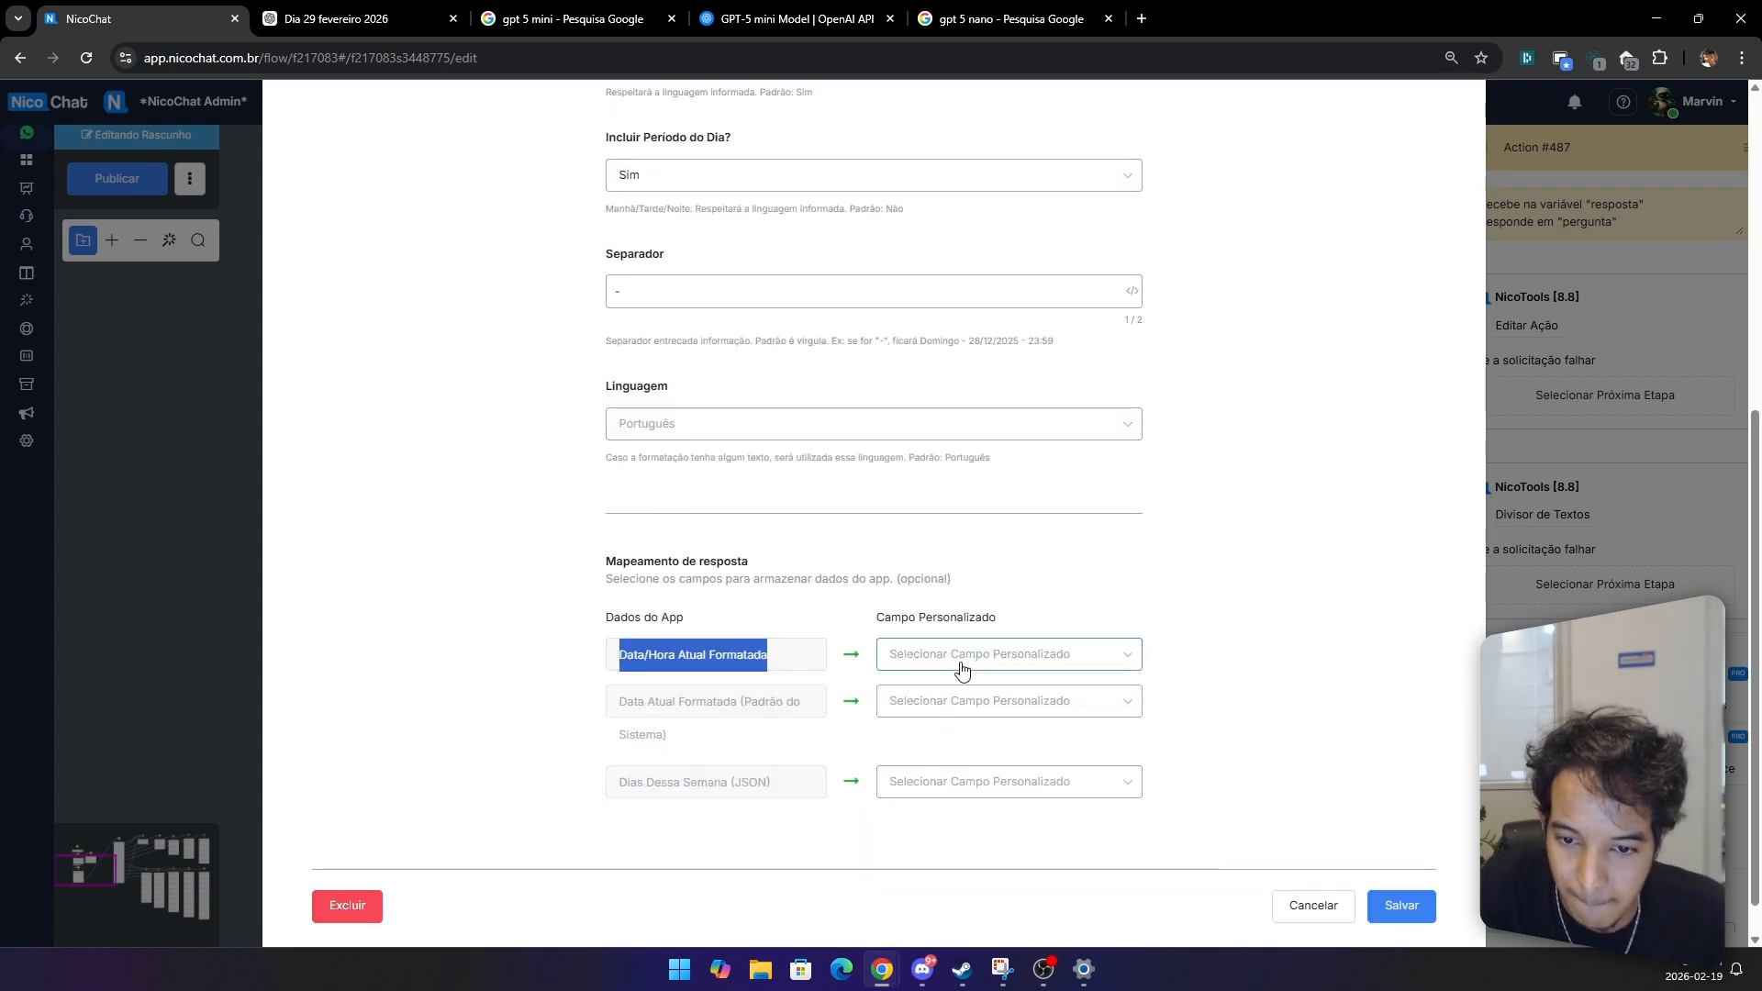
left_click(960, 654)
key("ctrl+v")
left_click(960, 722)
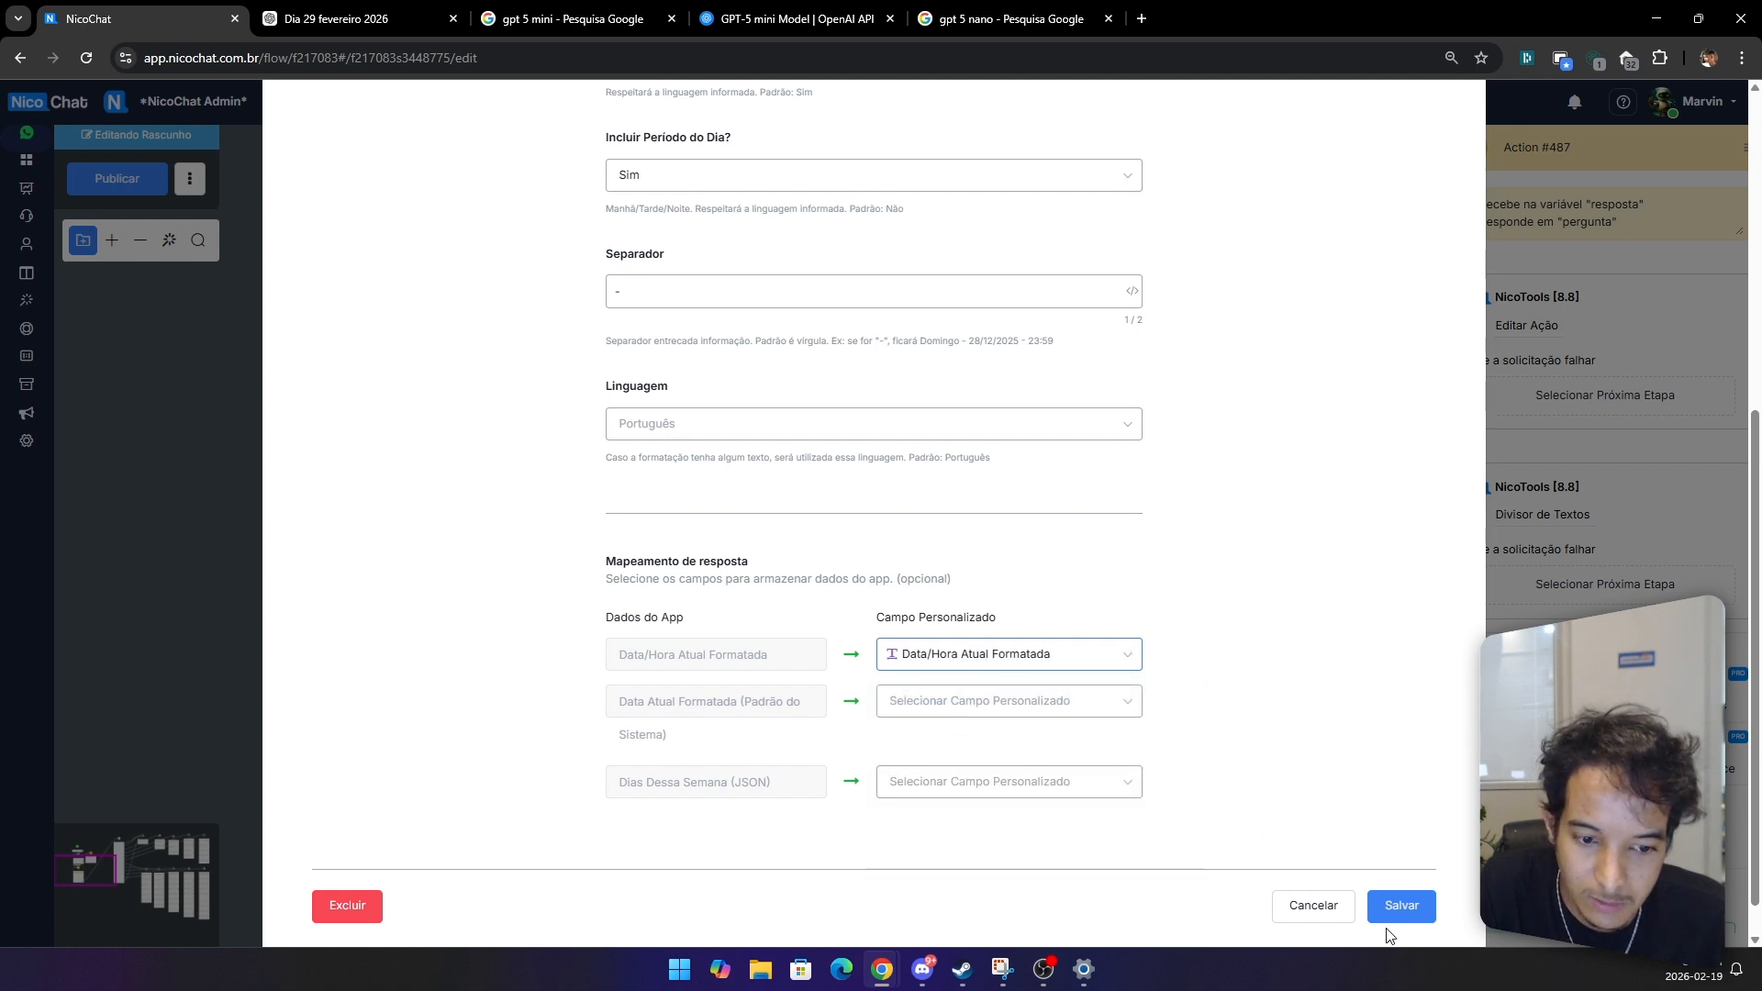
left_click(1402, 905)
Step: Publish the Divisor de Textos flow
left_click(116, 178)
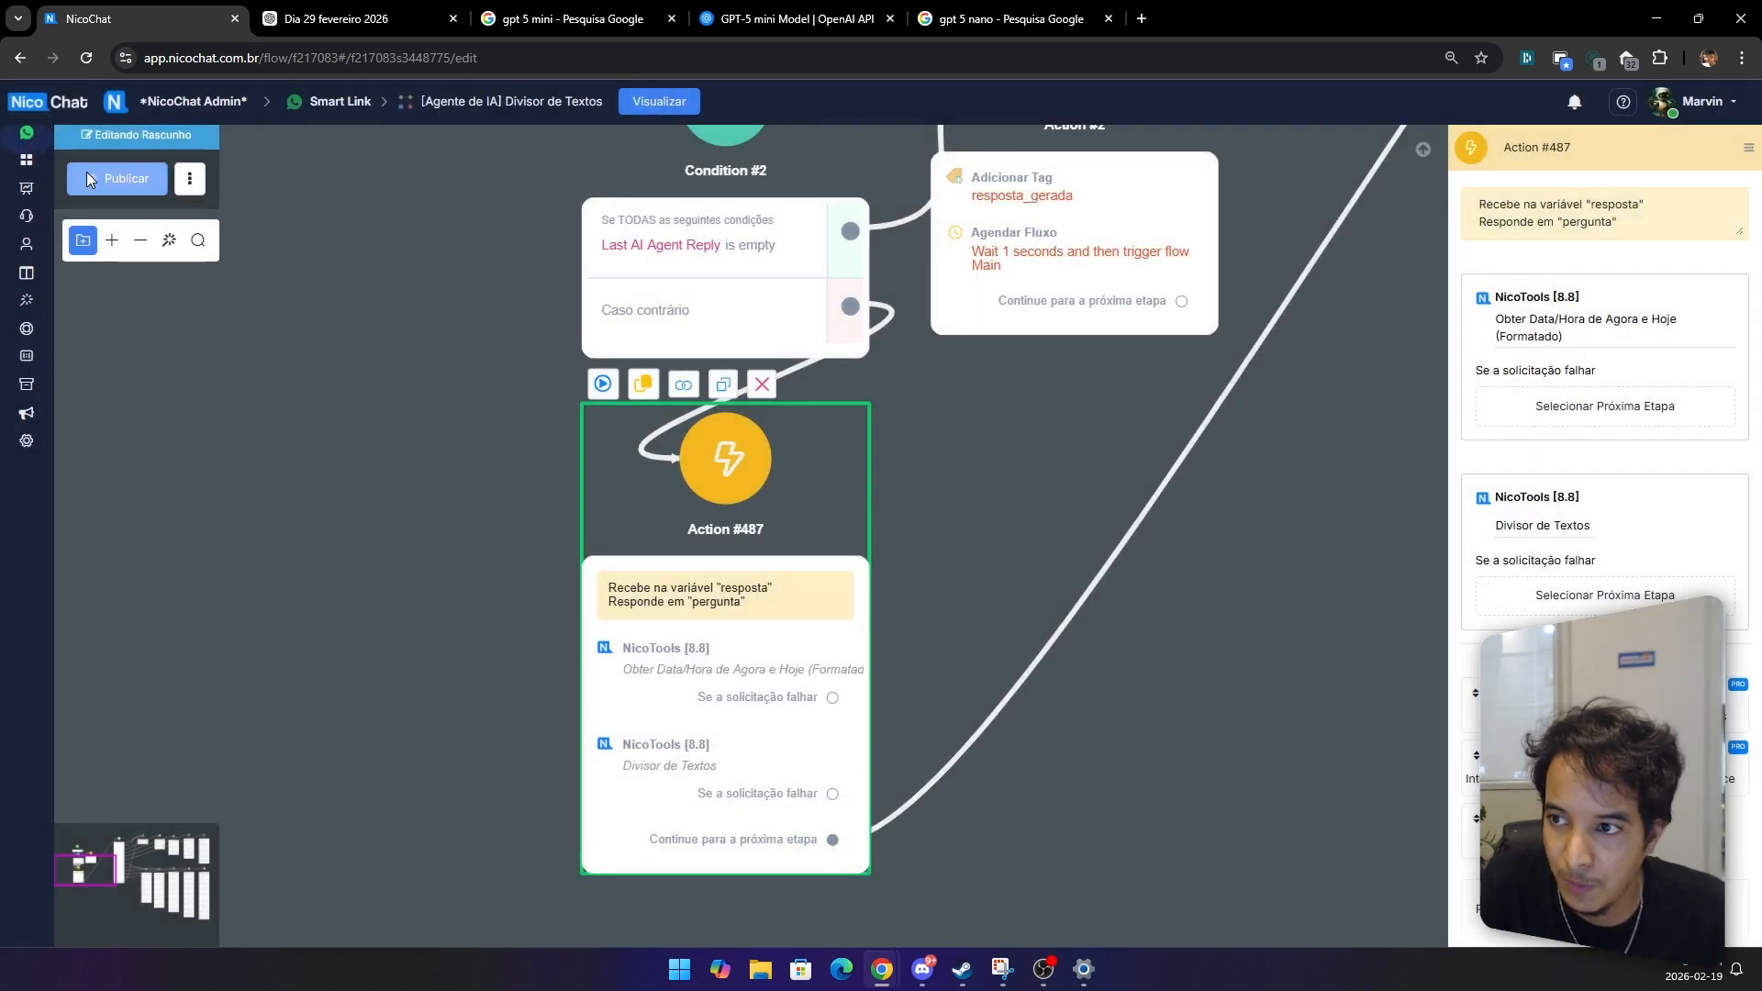
left_click_drag(316, 410, 359, 424)
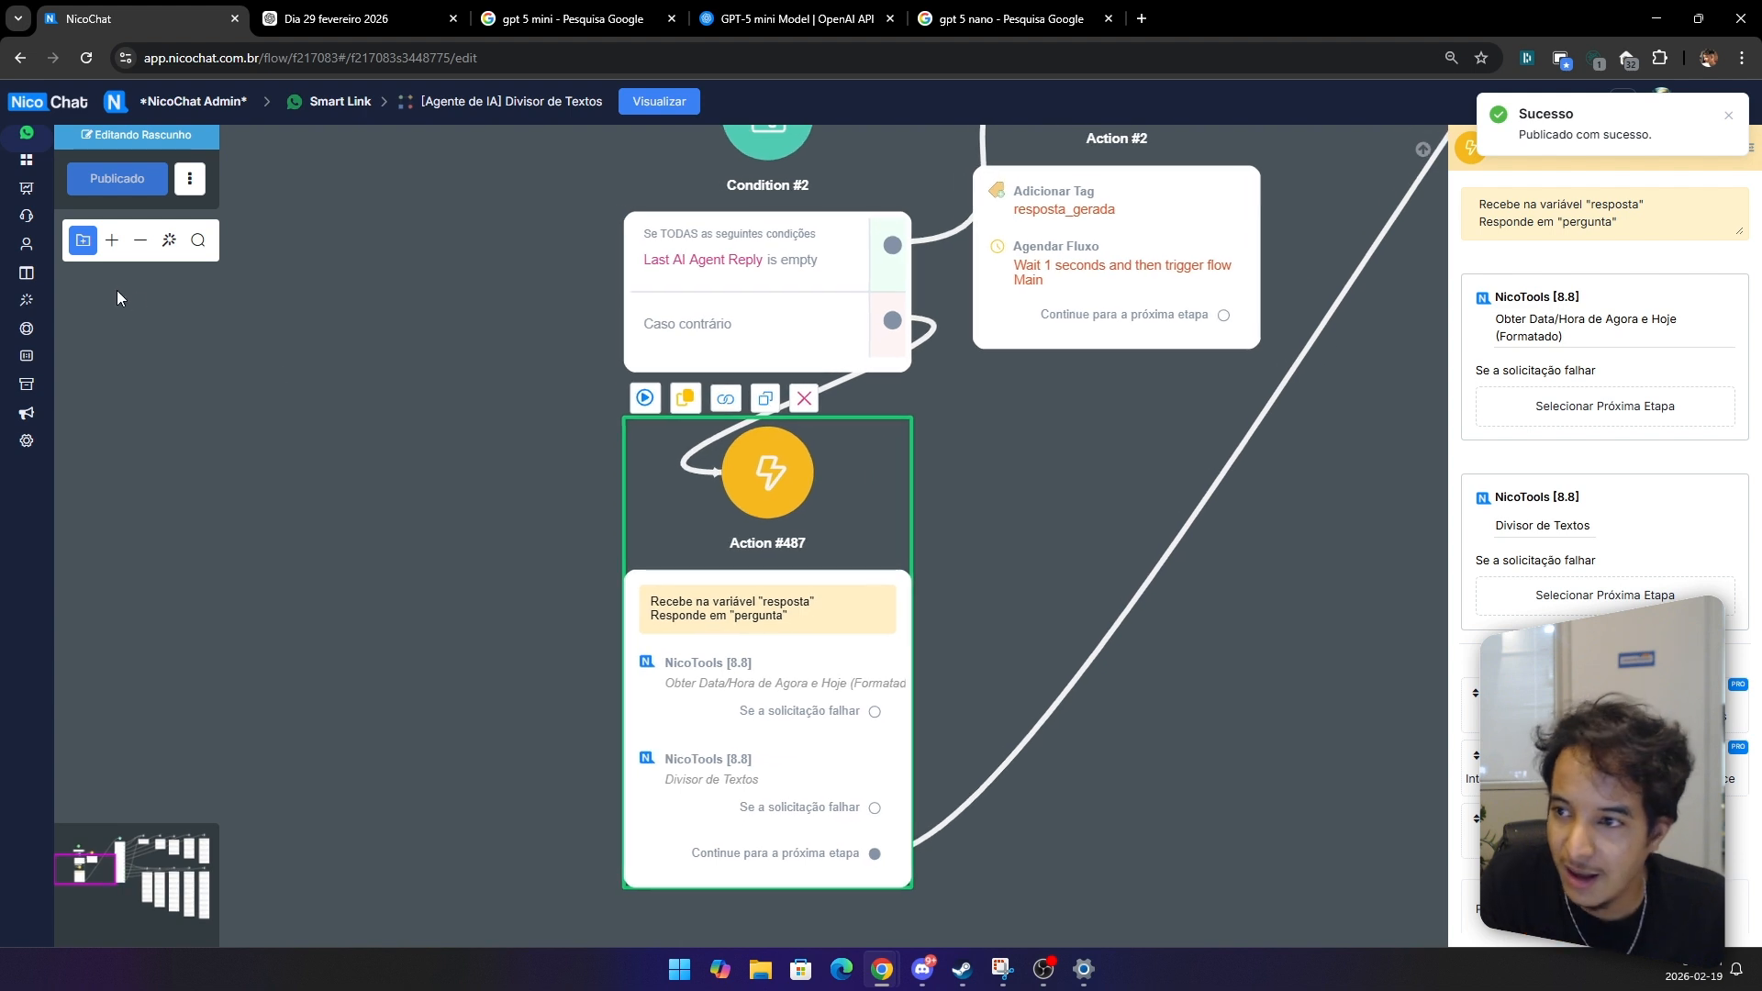
Step: Open the test contact's Live Chat conversation and review Mário's reply about day 29 of this month
left_click(27, 253)
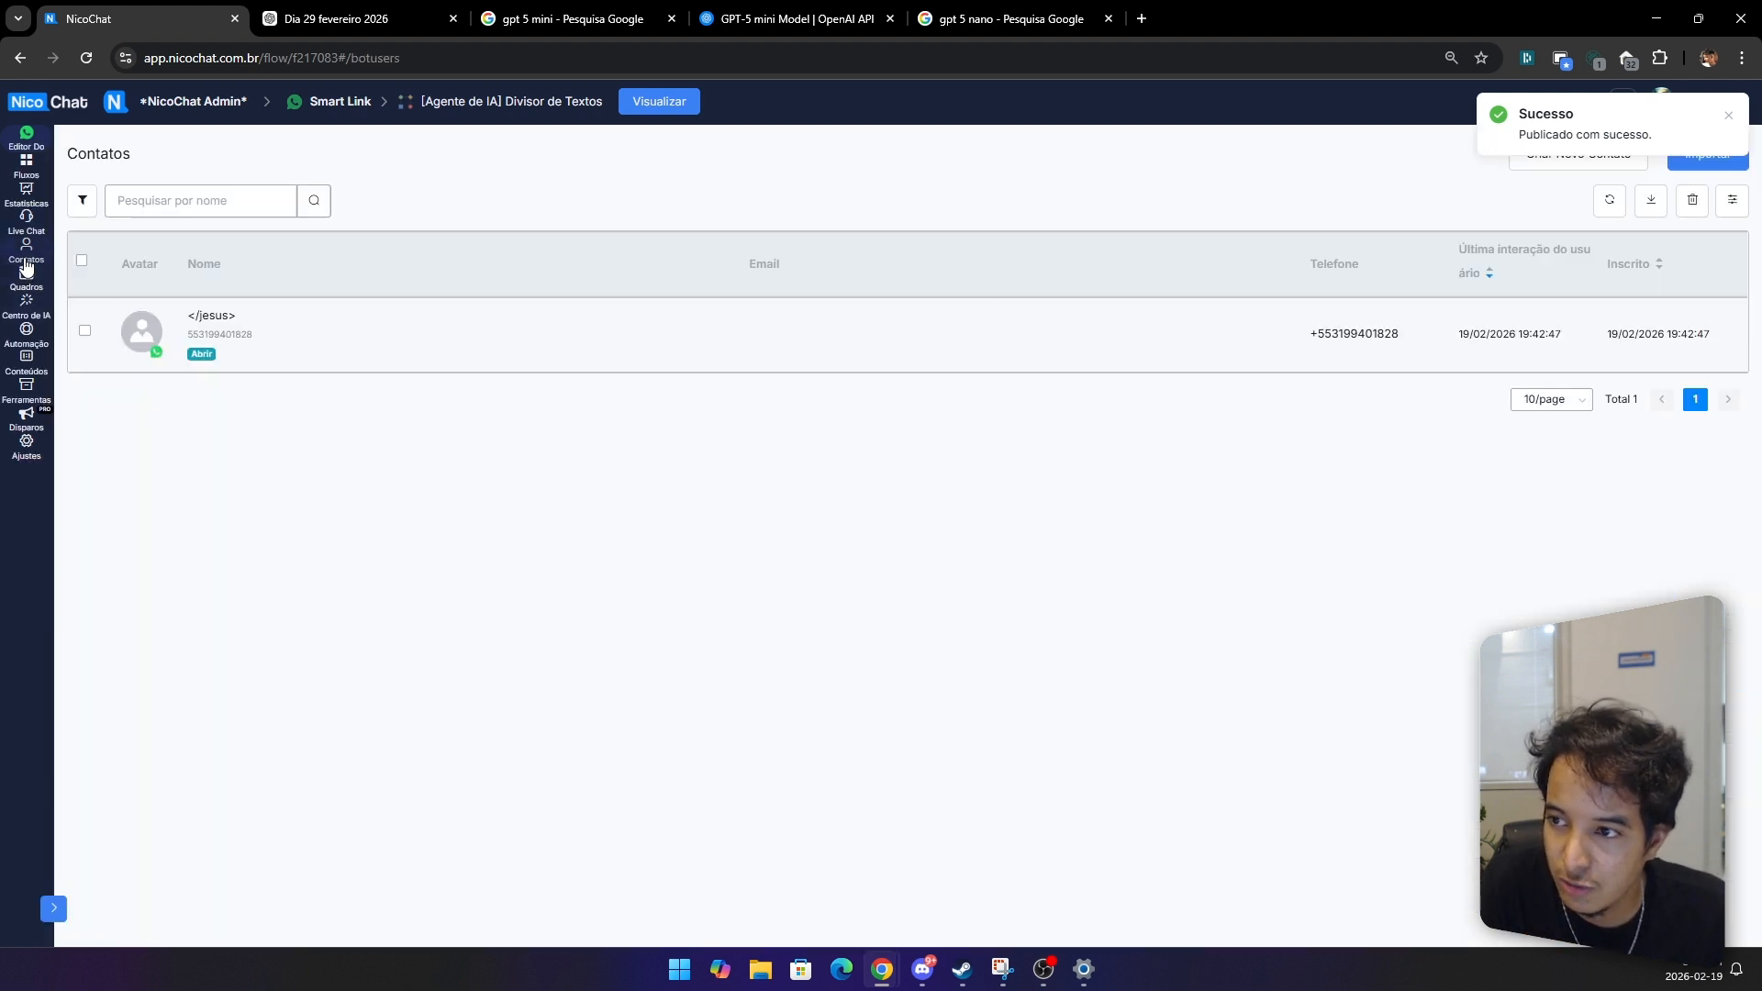
left_click(30, 231)
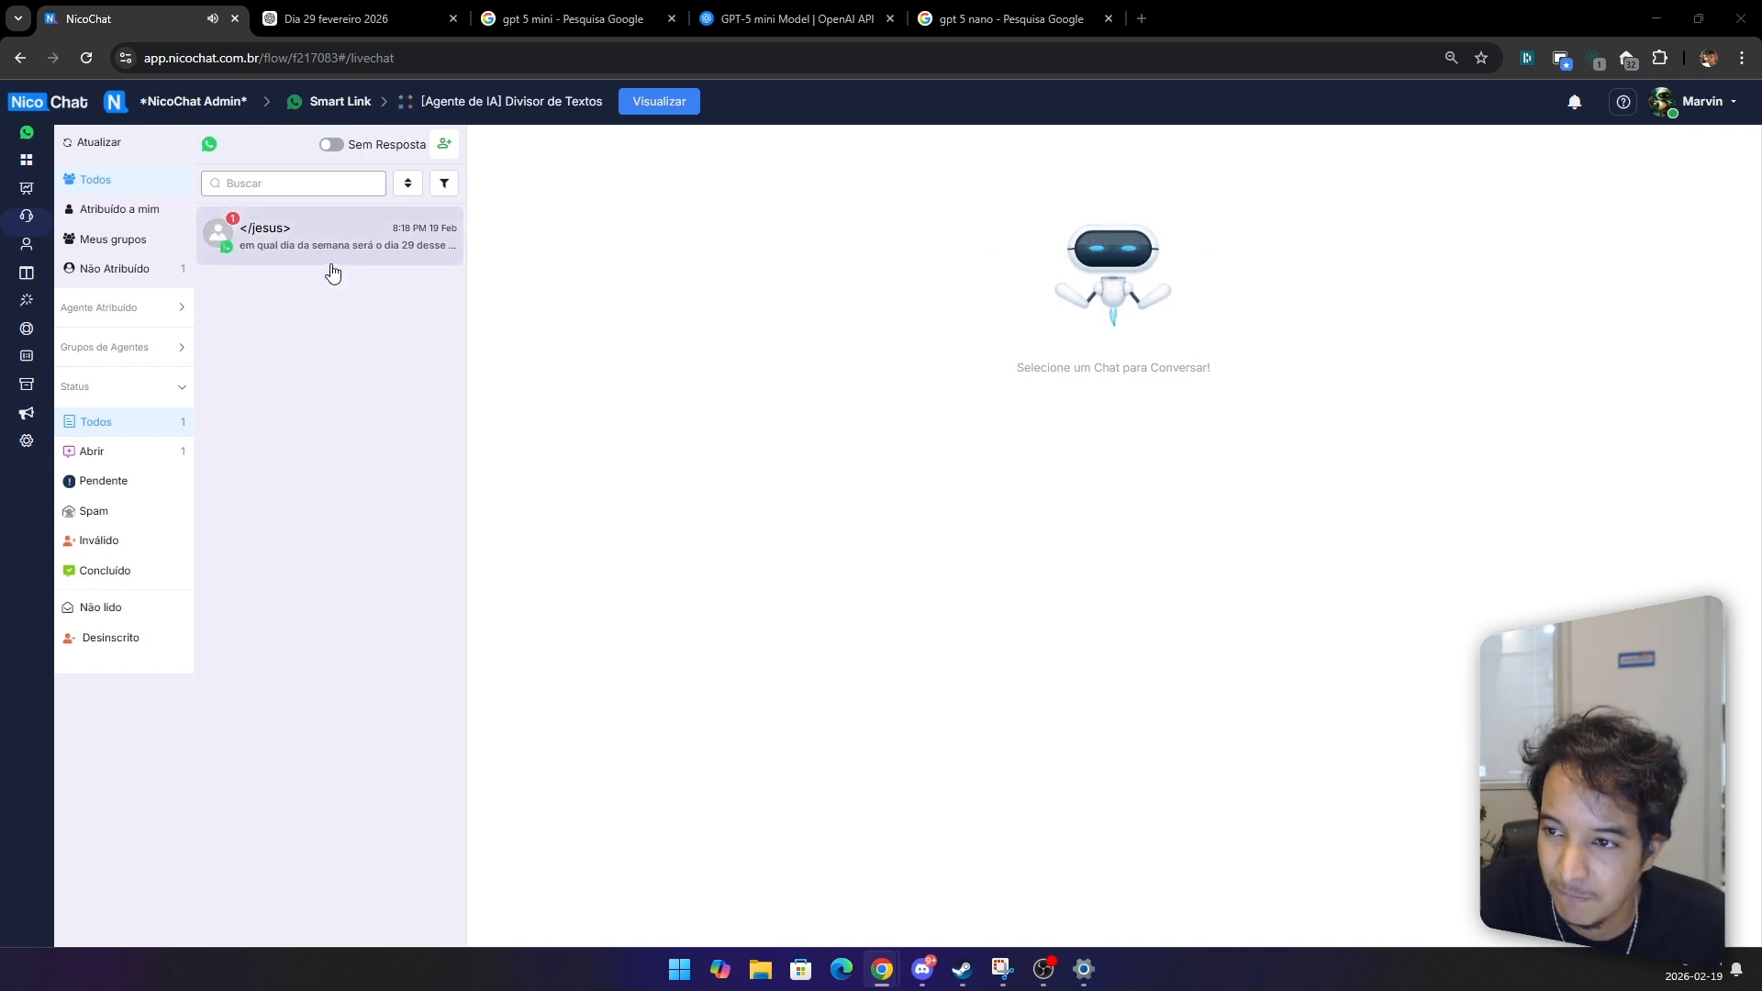
left_click(304, 246)
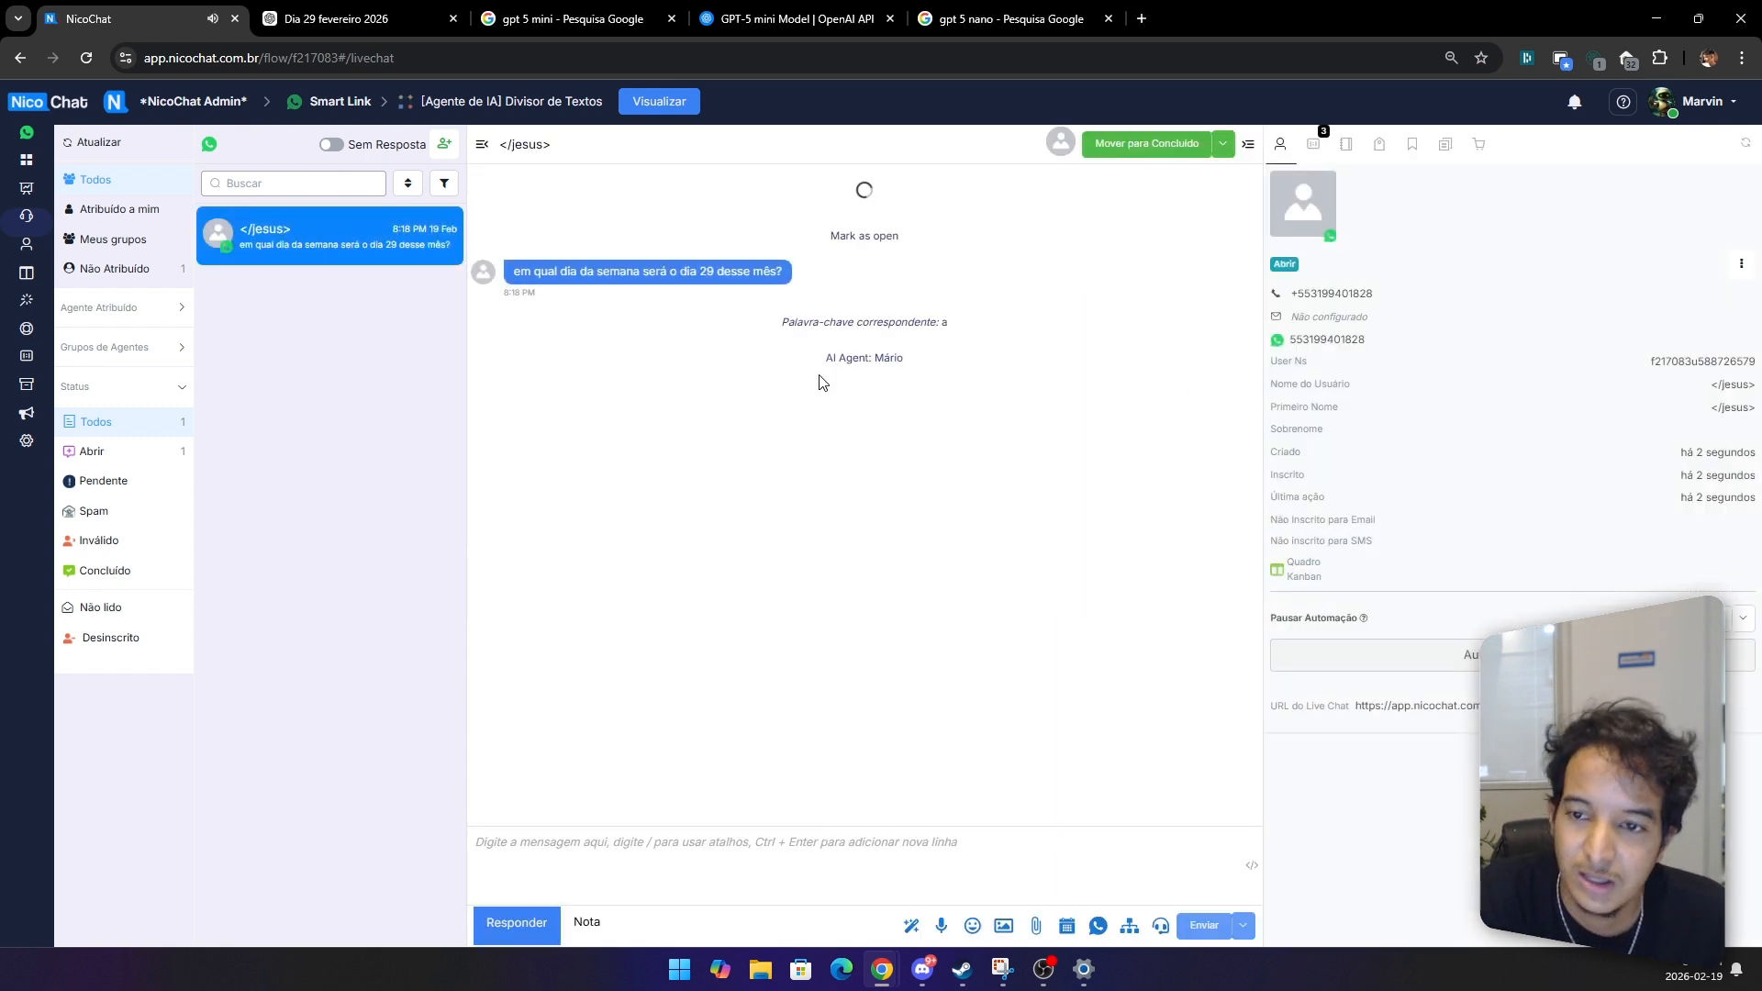
mouse_move(885, 358)
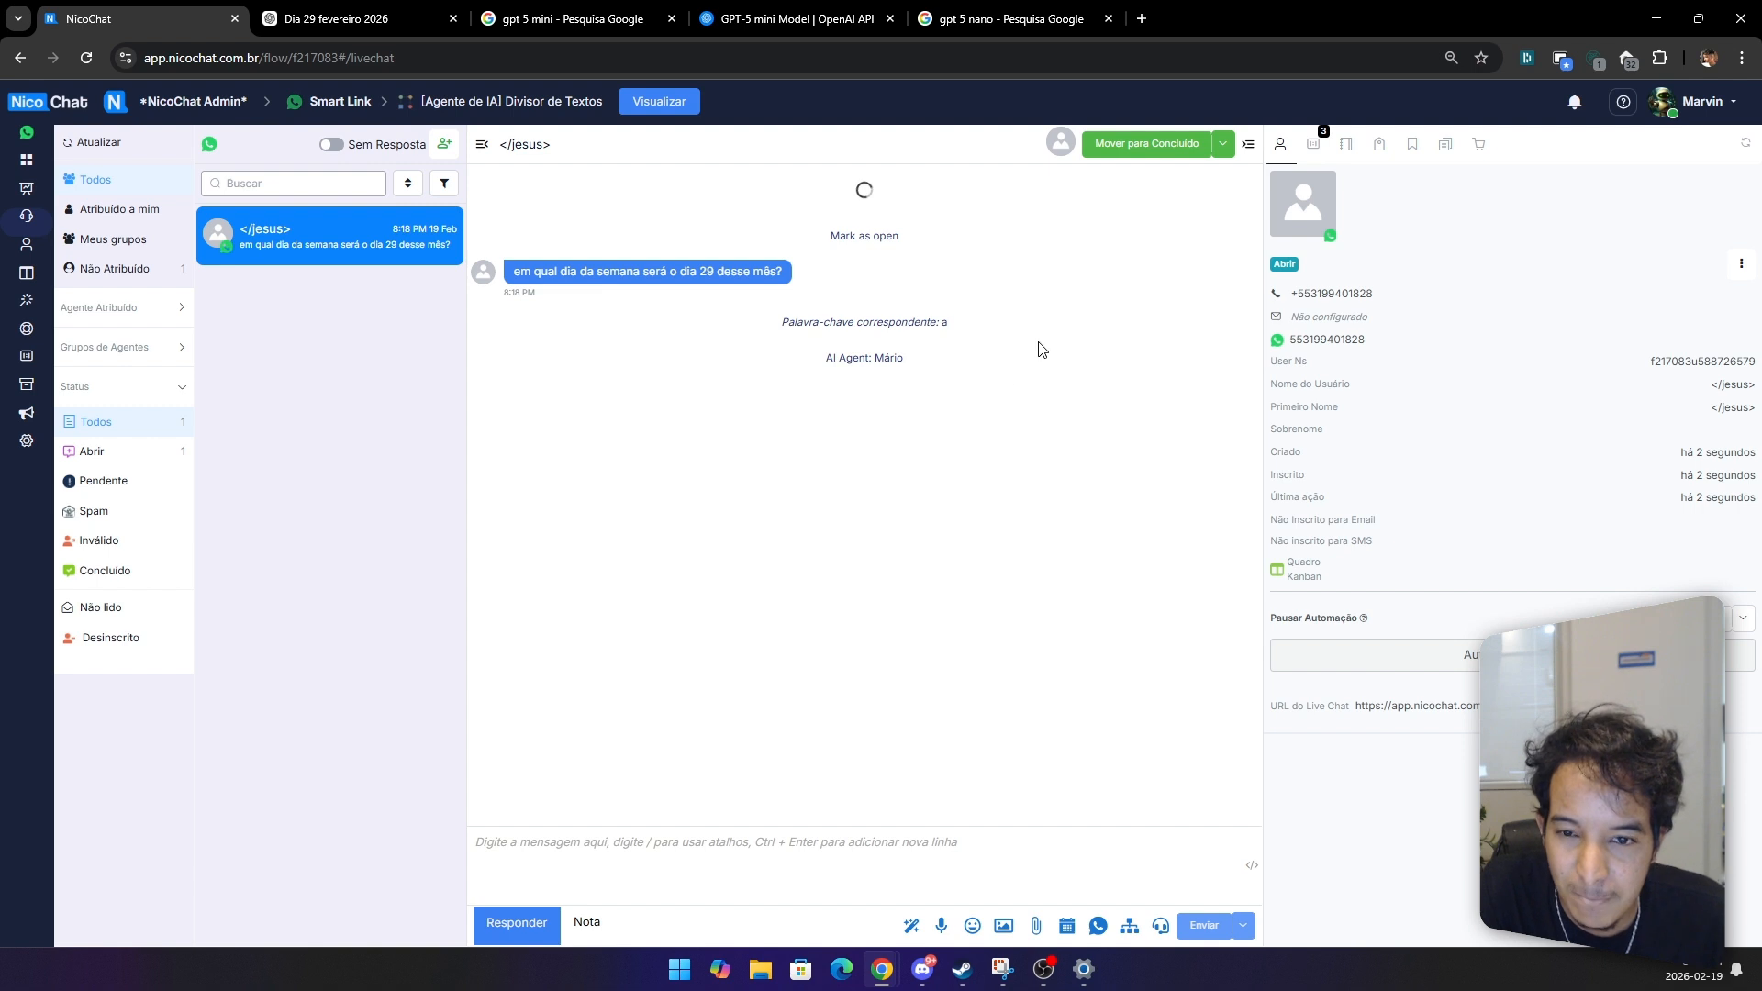
left_click_drag(644, 391, 787, 398)
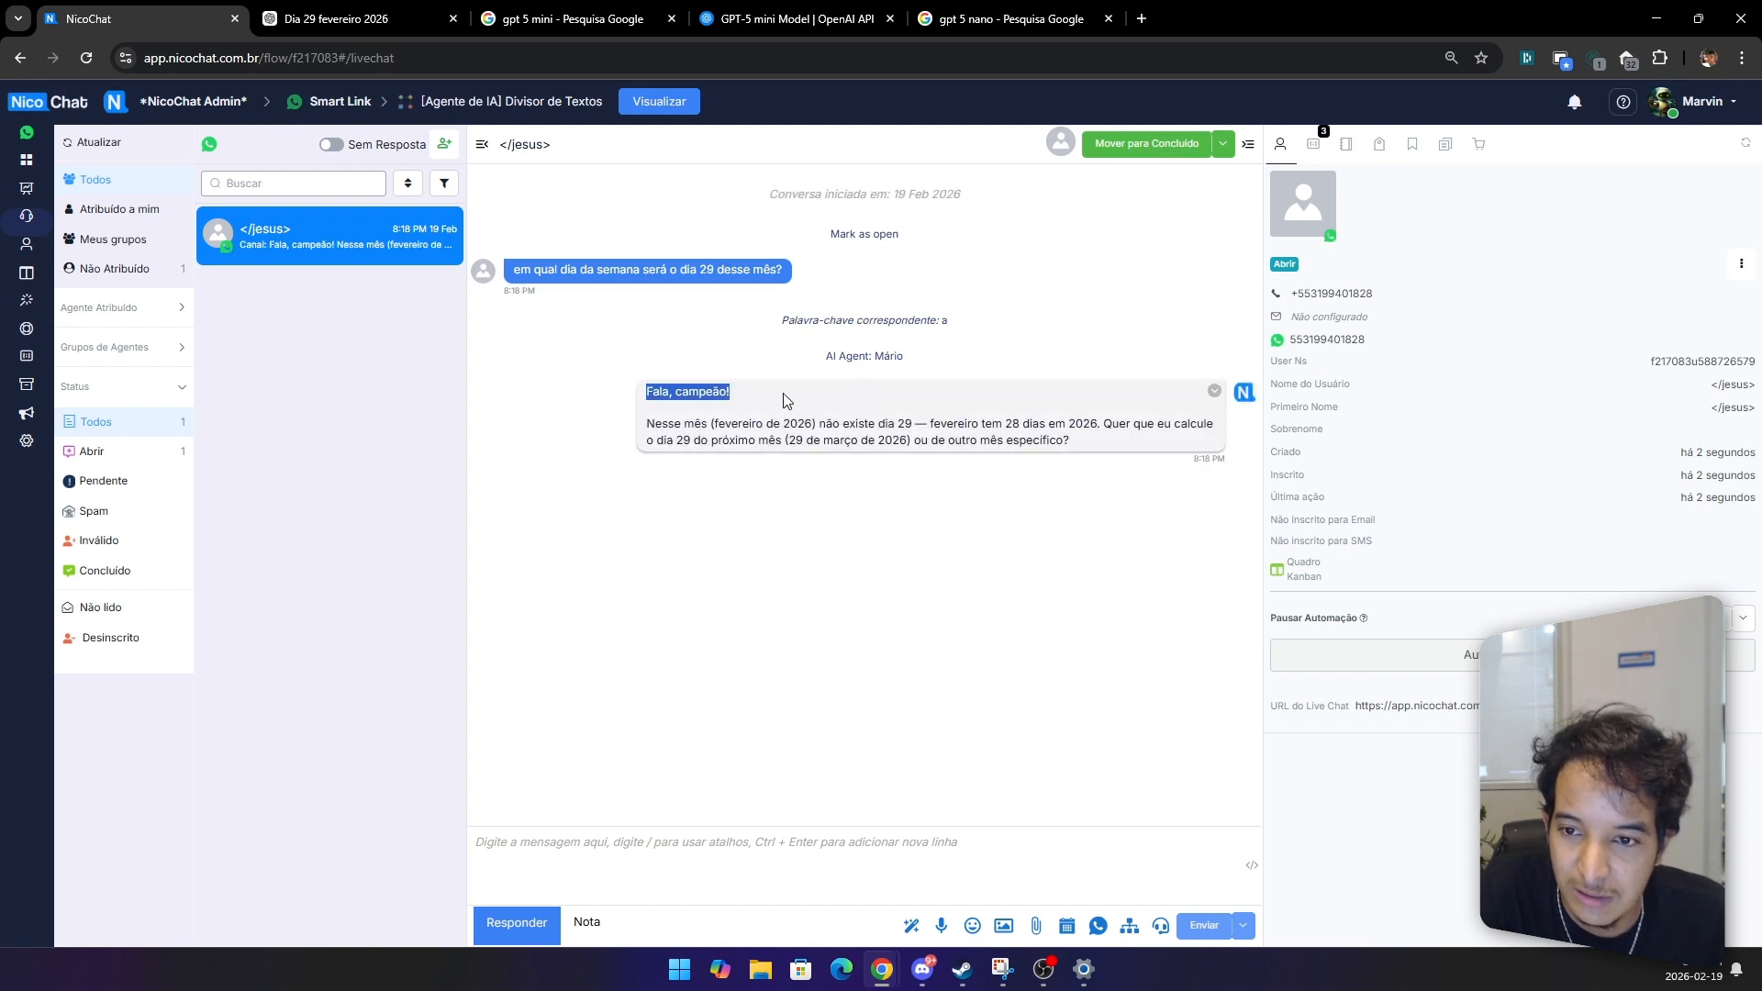
left_click_drag(669, 424, 731, 425)
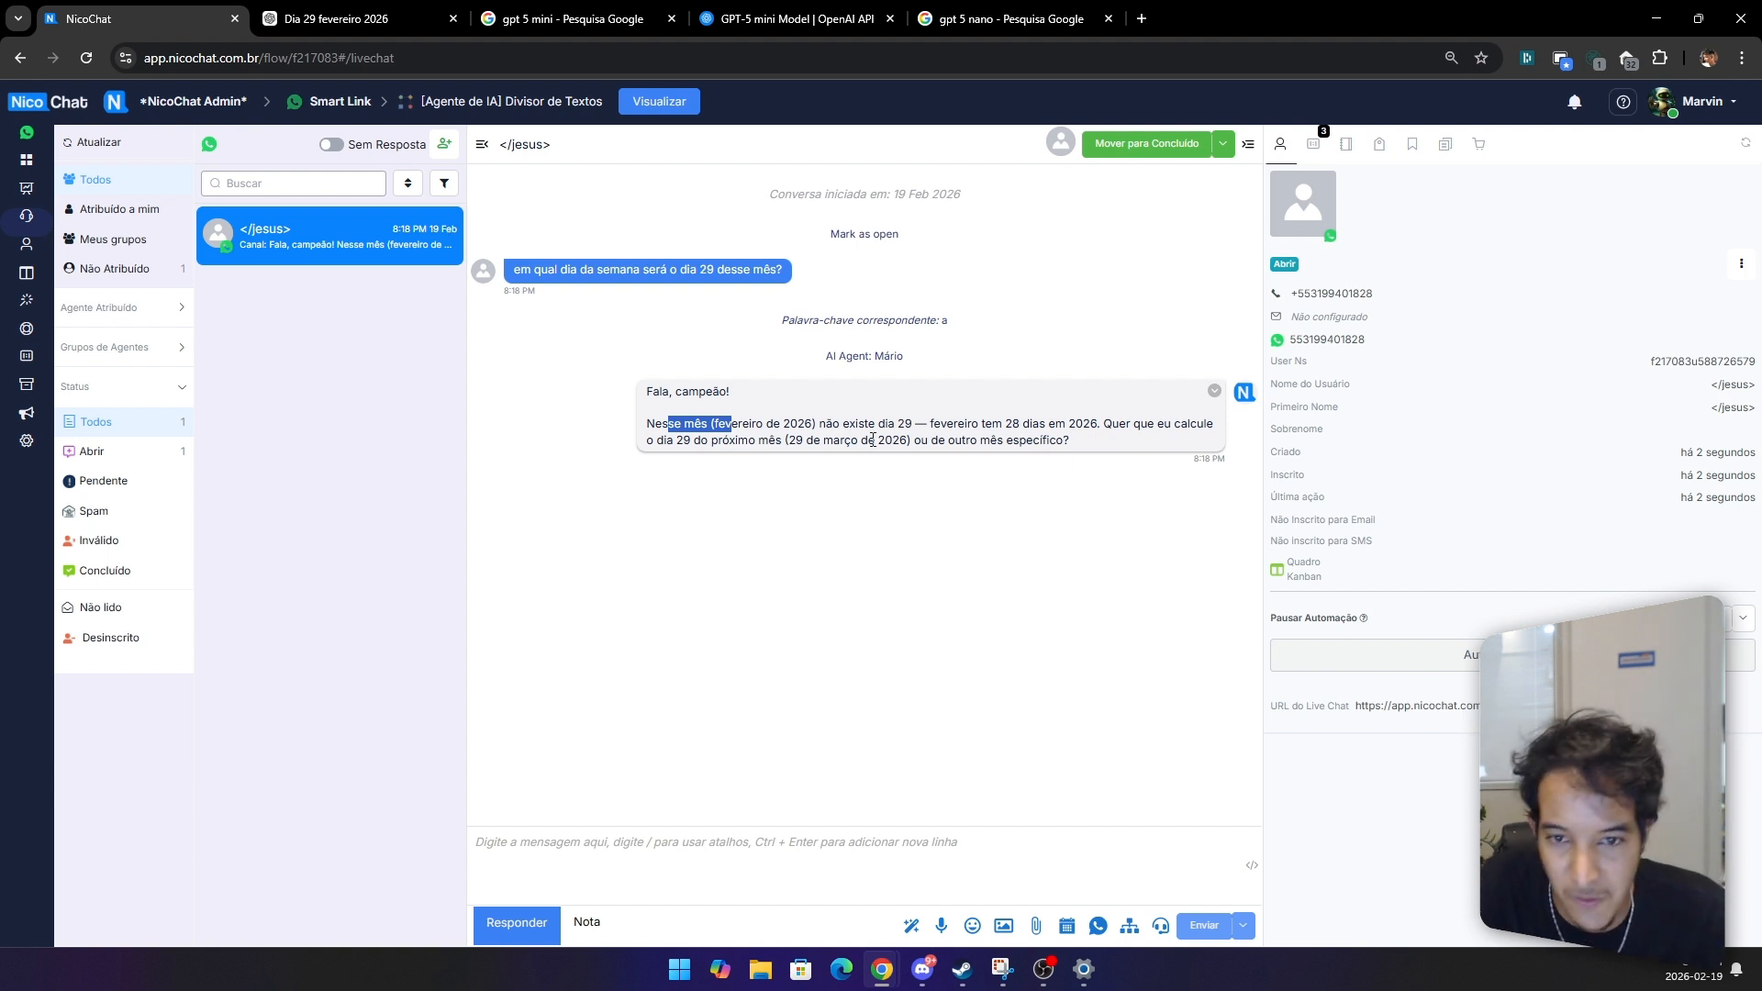
left_click_drag(929, 425, 1133, 425)
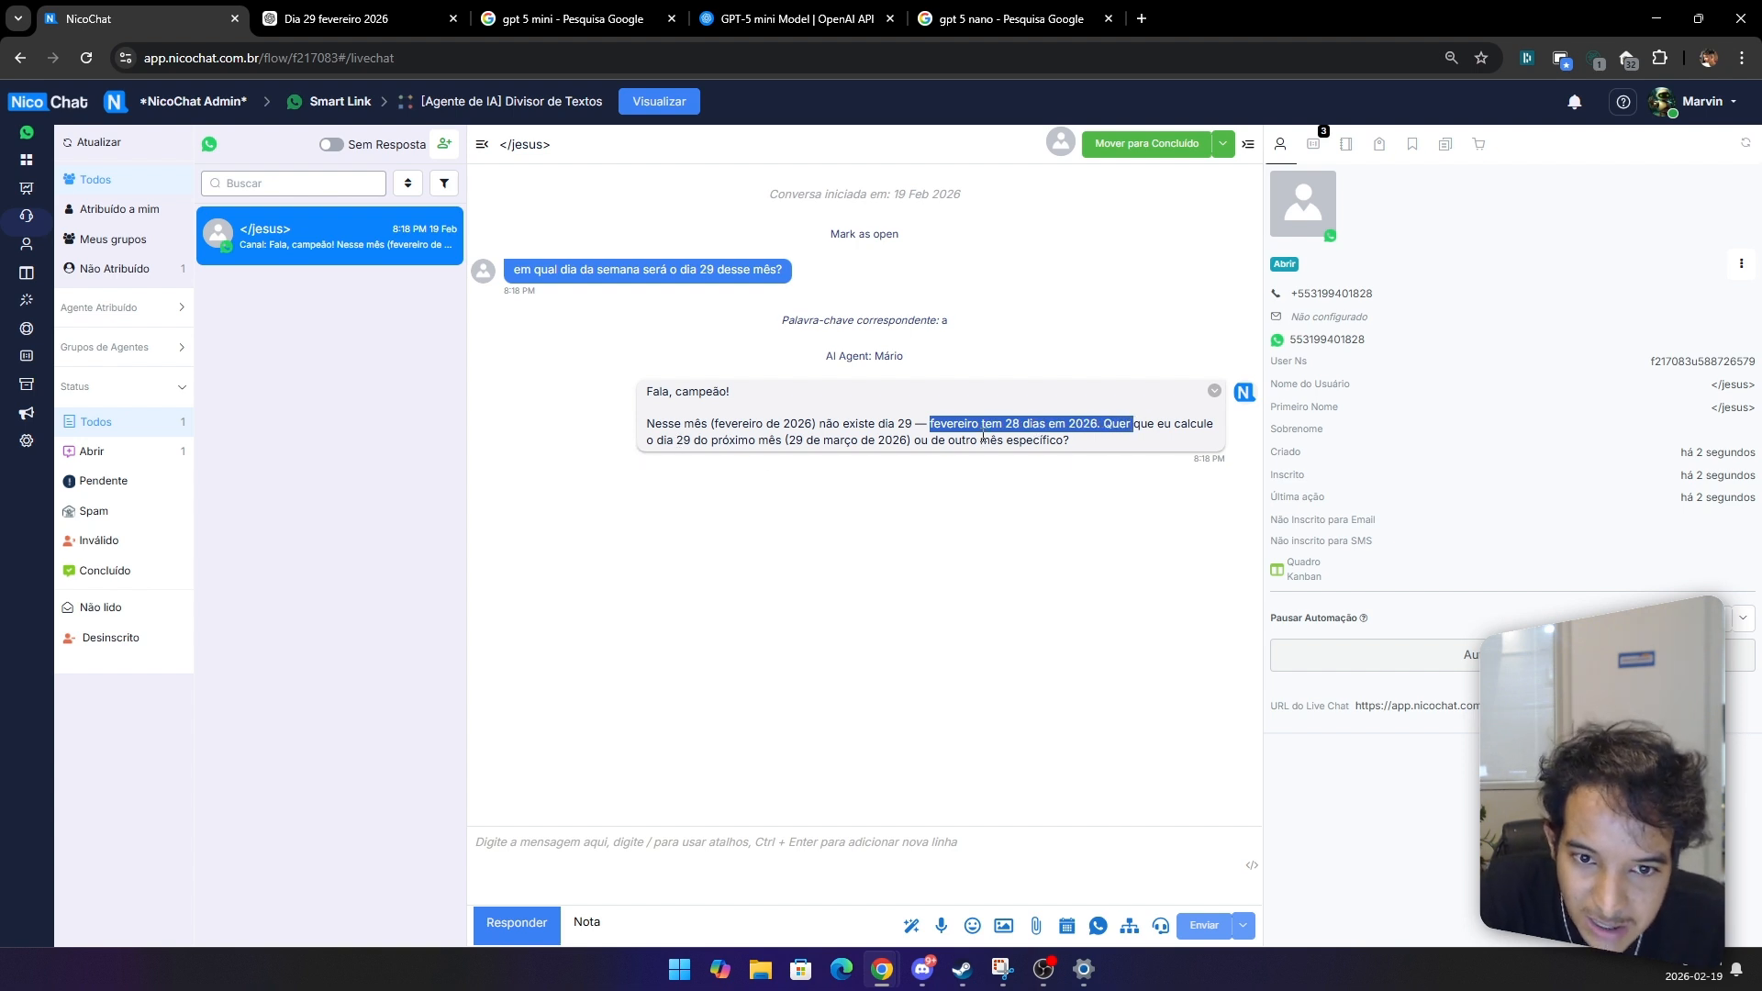
left_click_drag(1058, 441, 998, 449)
left_click(937, 444)
left_click_drag(755, 443, 785, 442)
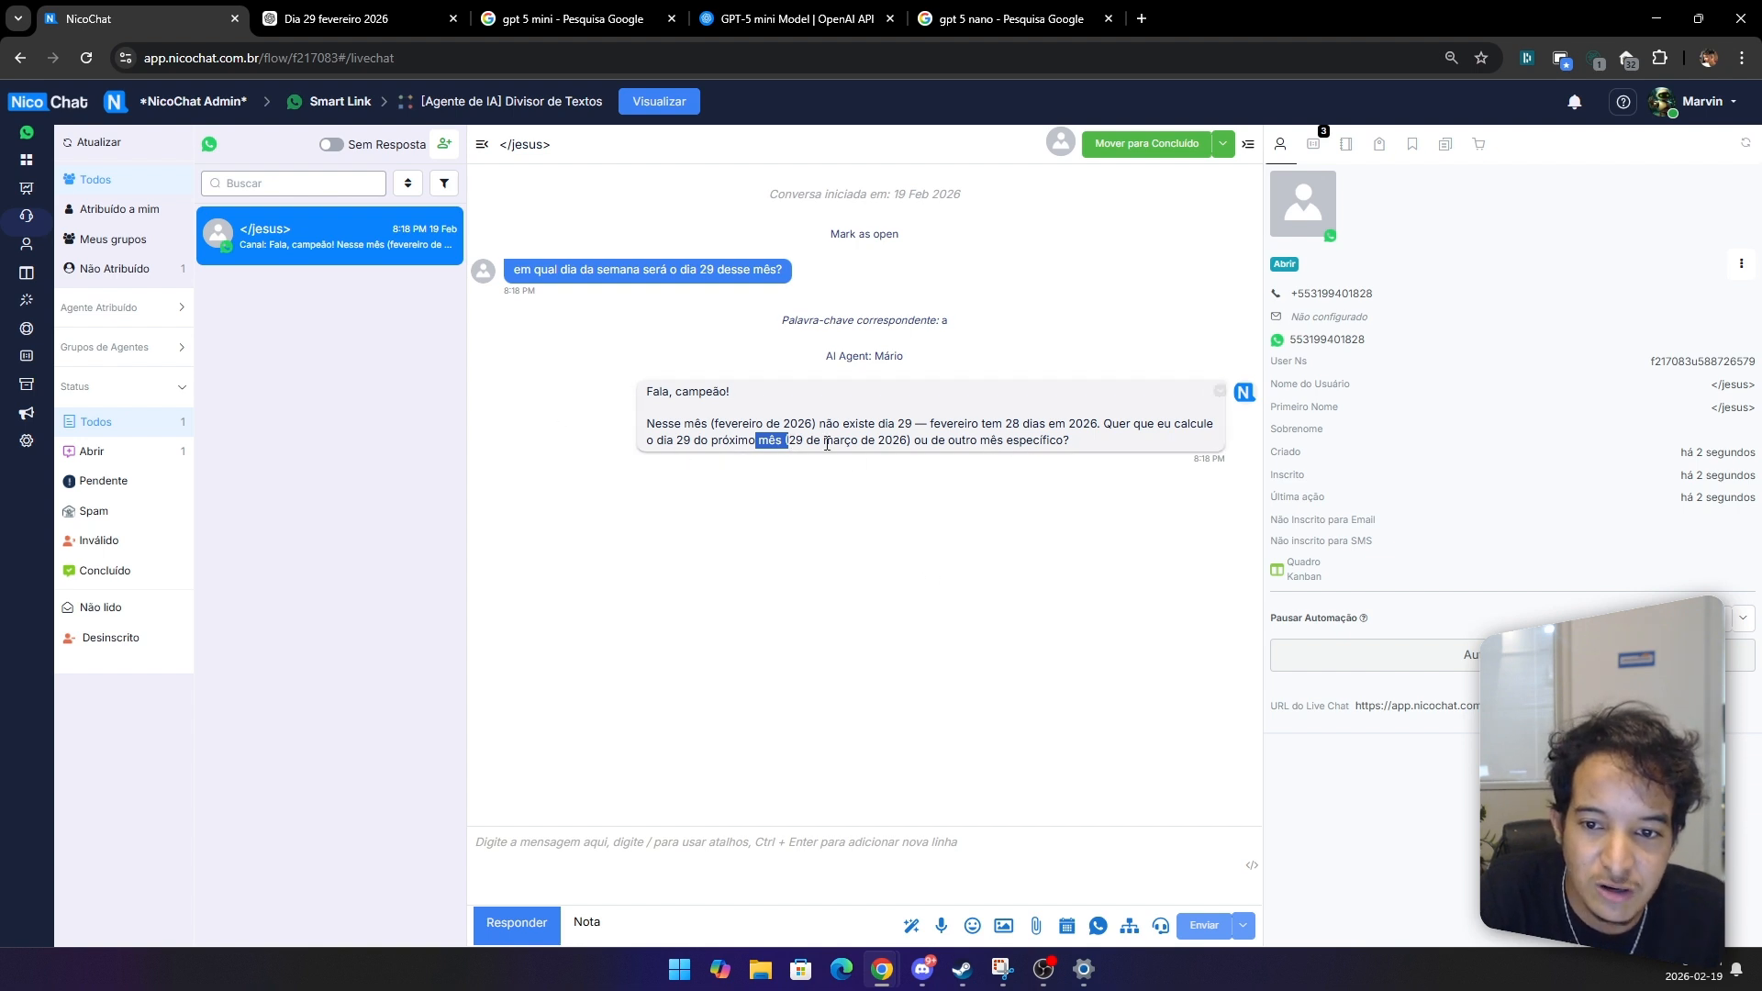
Step: Check the system calendar for February and March 2026
left_click(1699, 971)
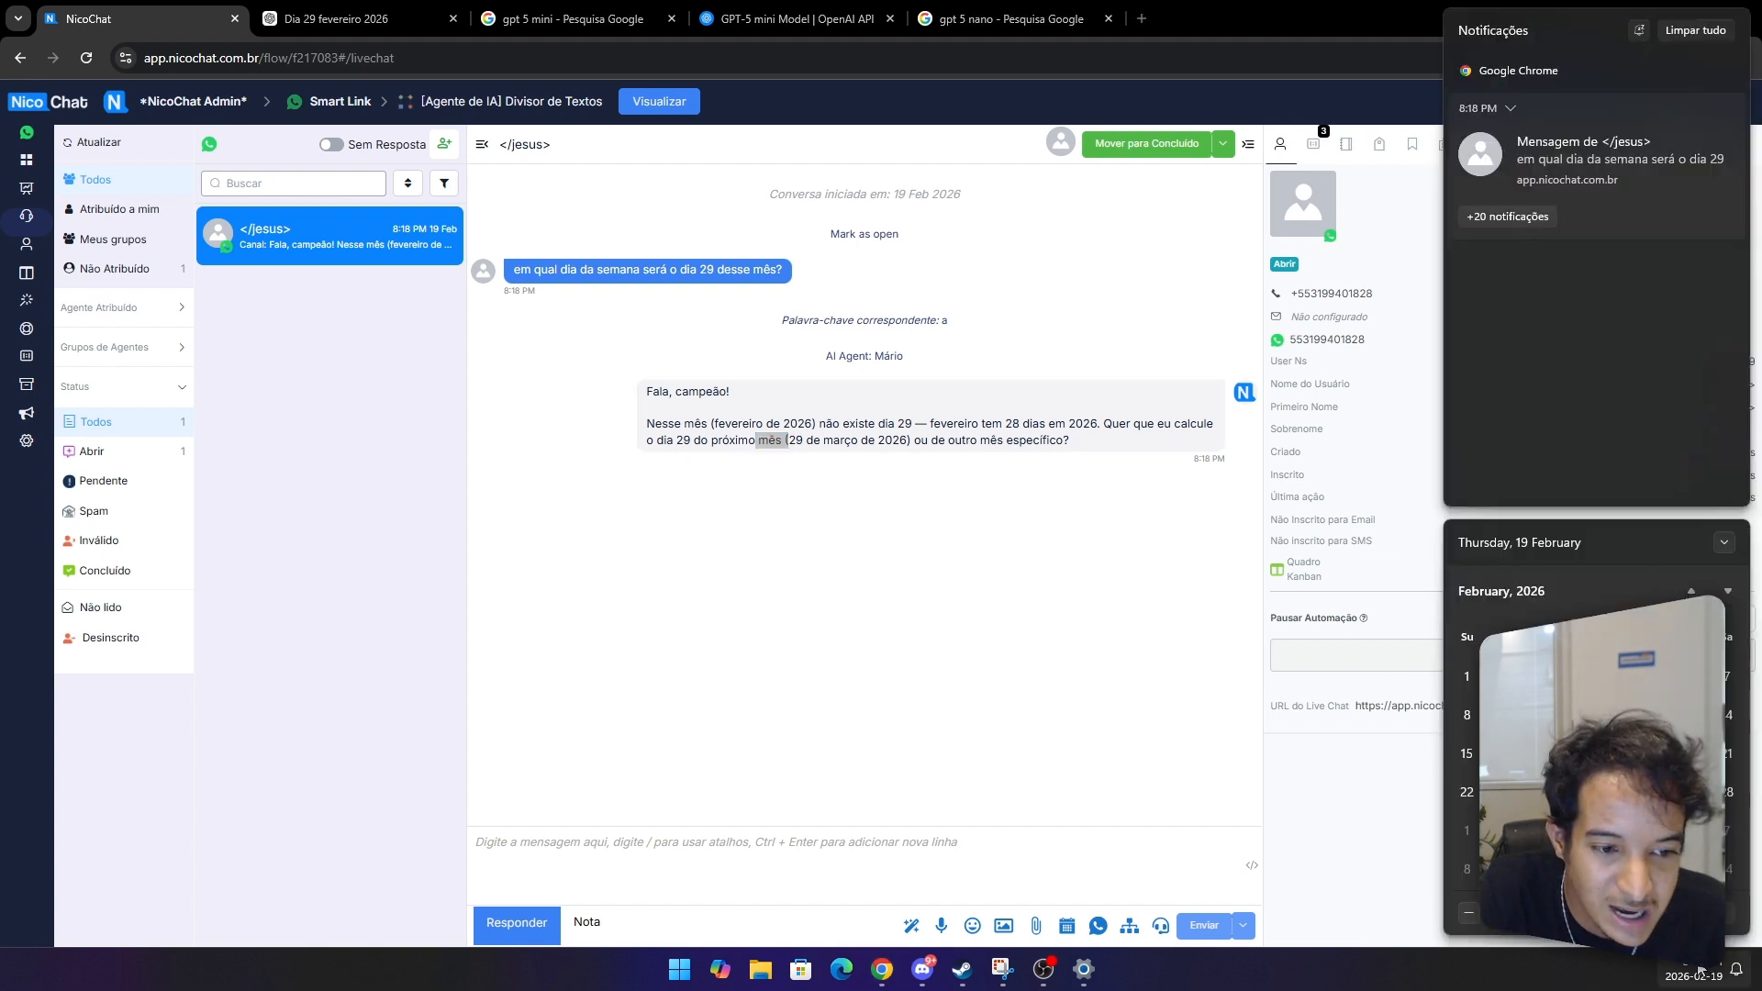
scroll(1735, 767, "down", 1)
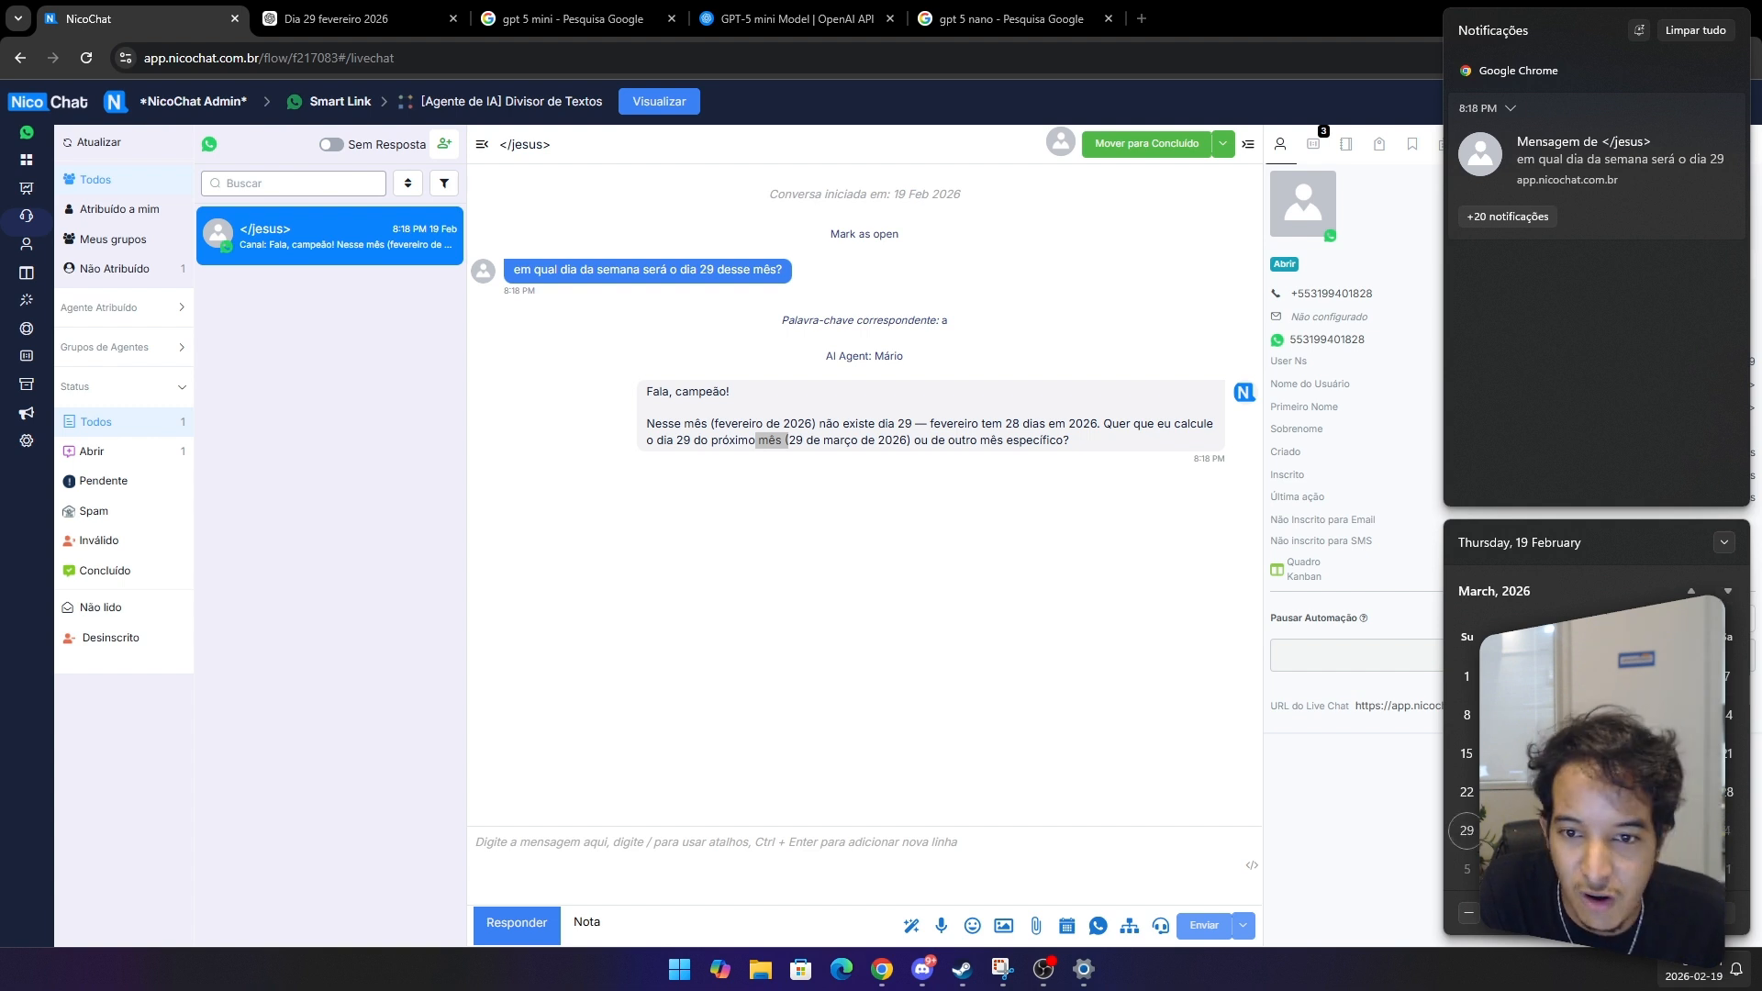
key("Escape")
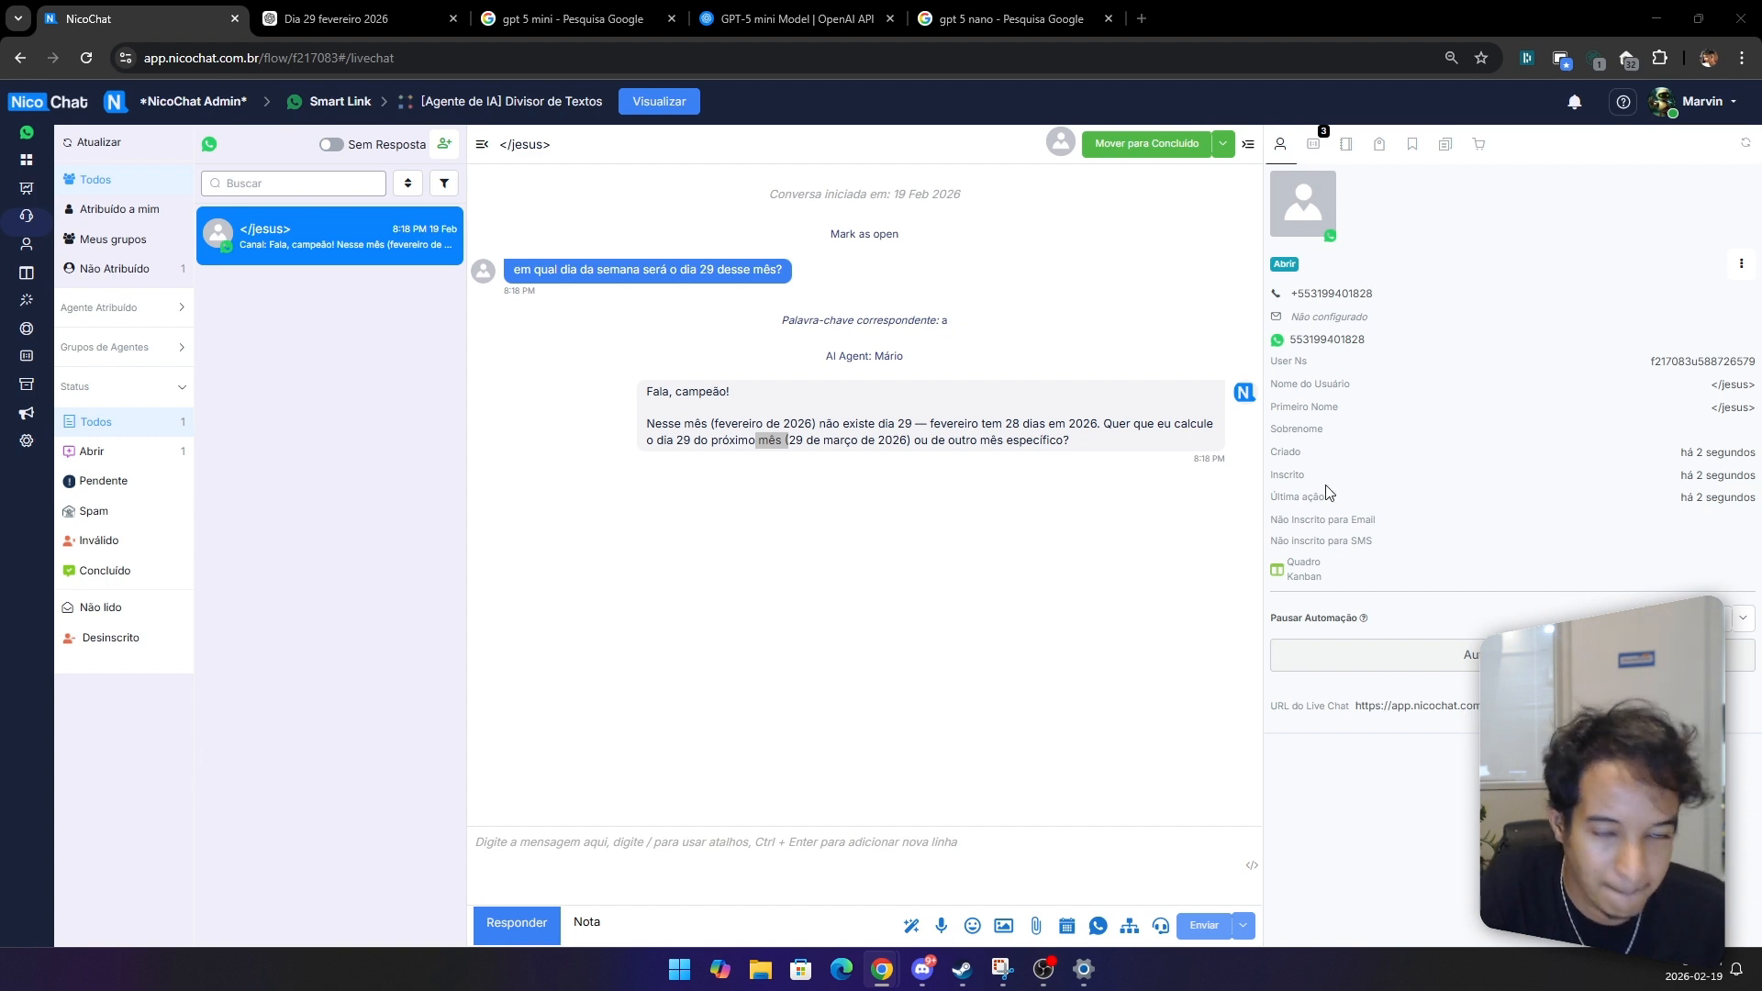
Step: Read Mário's reply in the Live Chat about when the next 29 February will be
triple_click(598, 483)
left_click(714, 579)
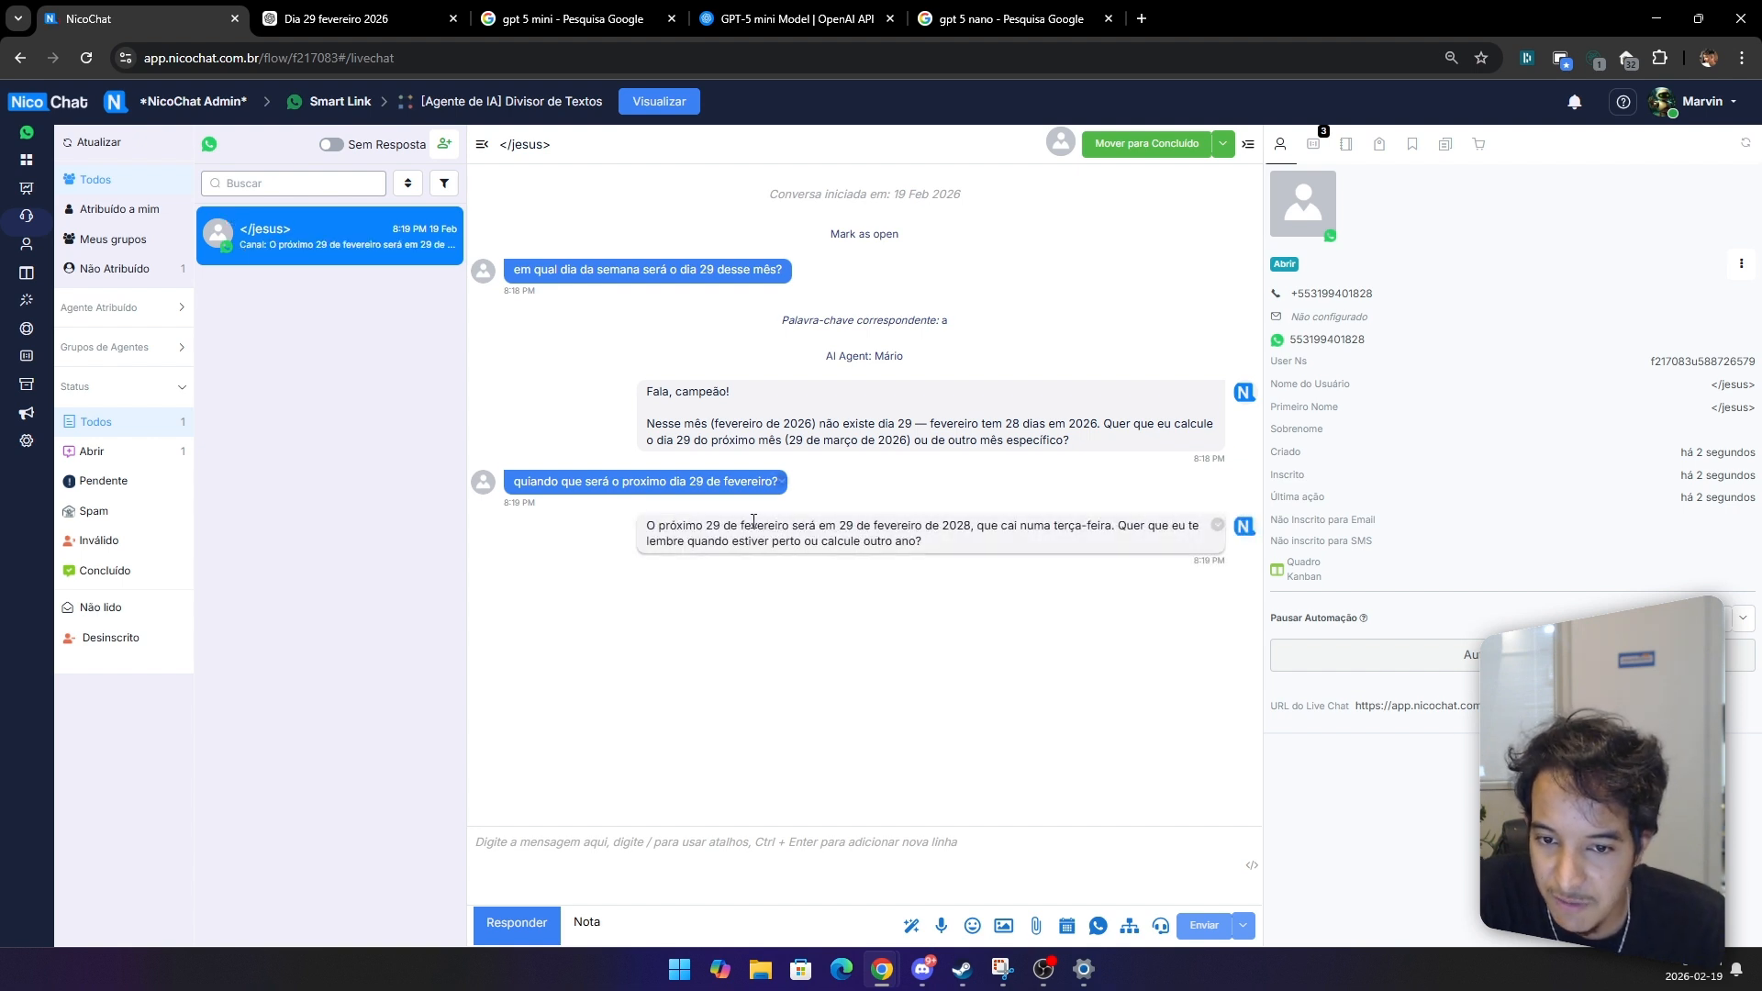
left_click_drag(738, 541, 934, 543)
left_click(989, 525)
double_click(981, 525)
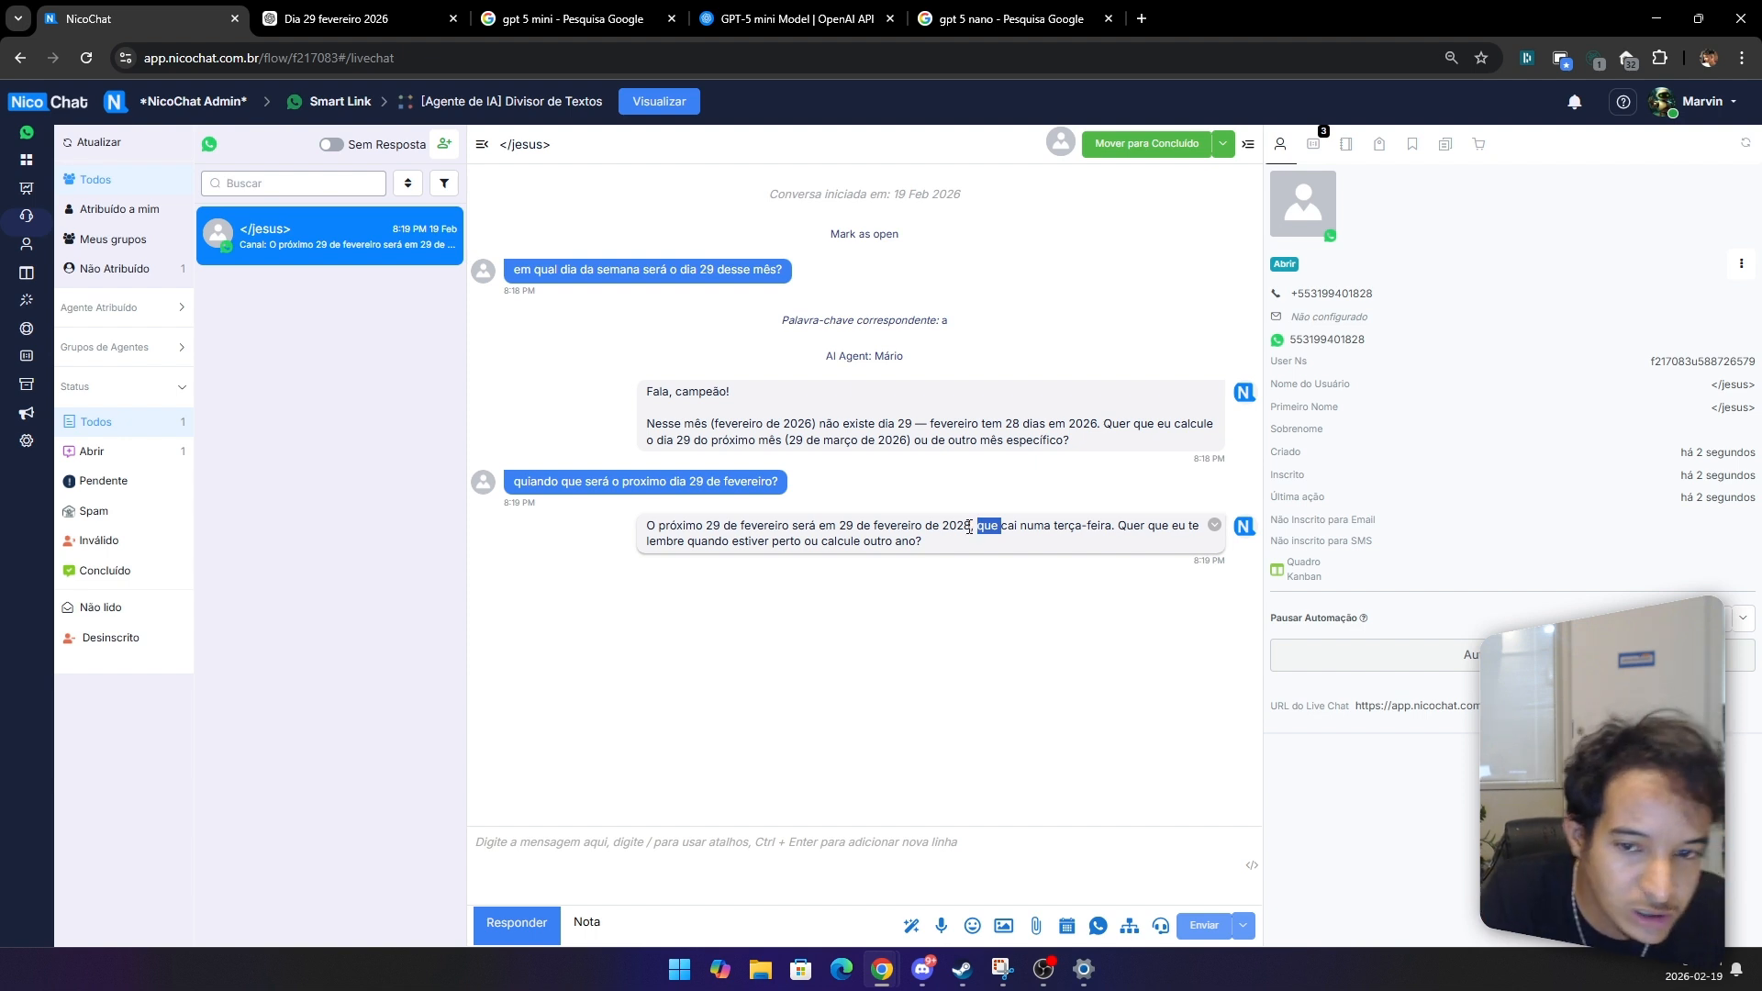
triple_click(1019, 530)
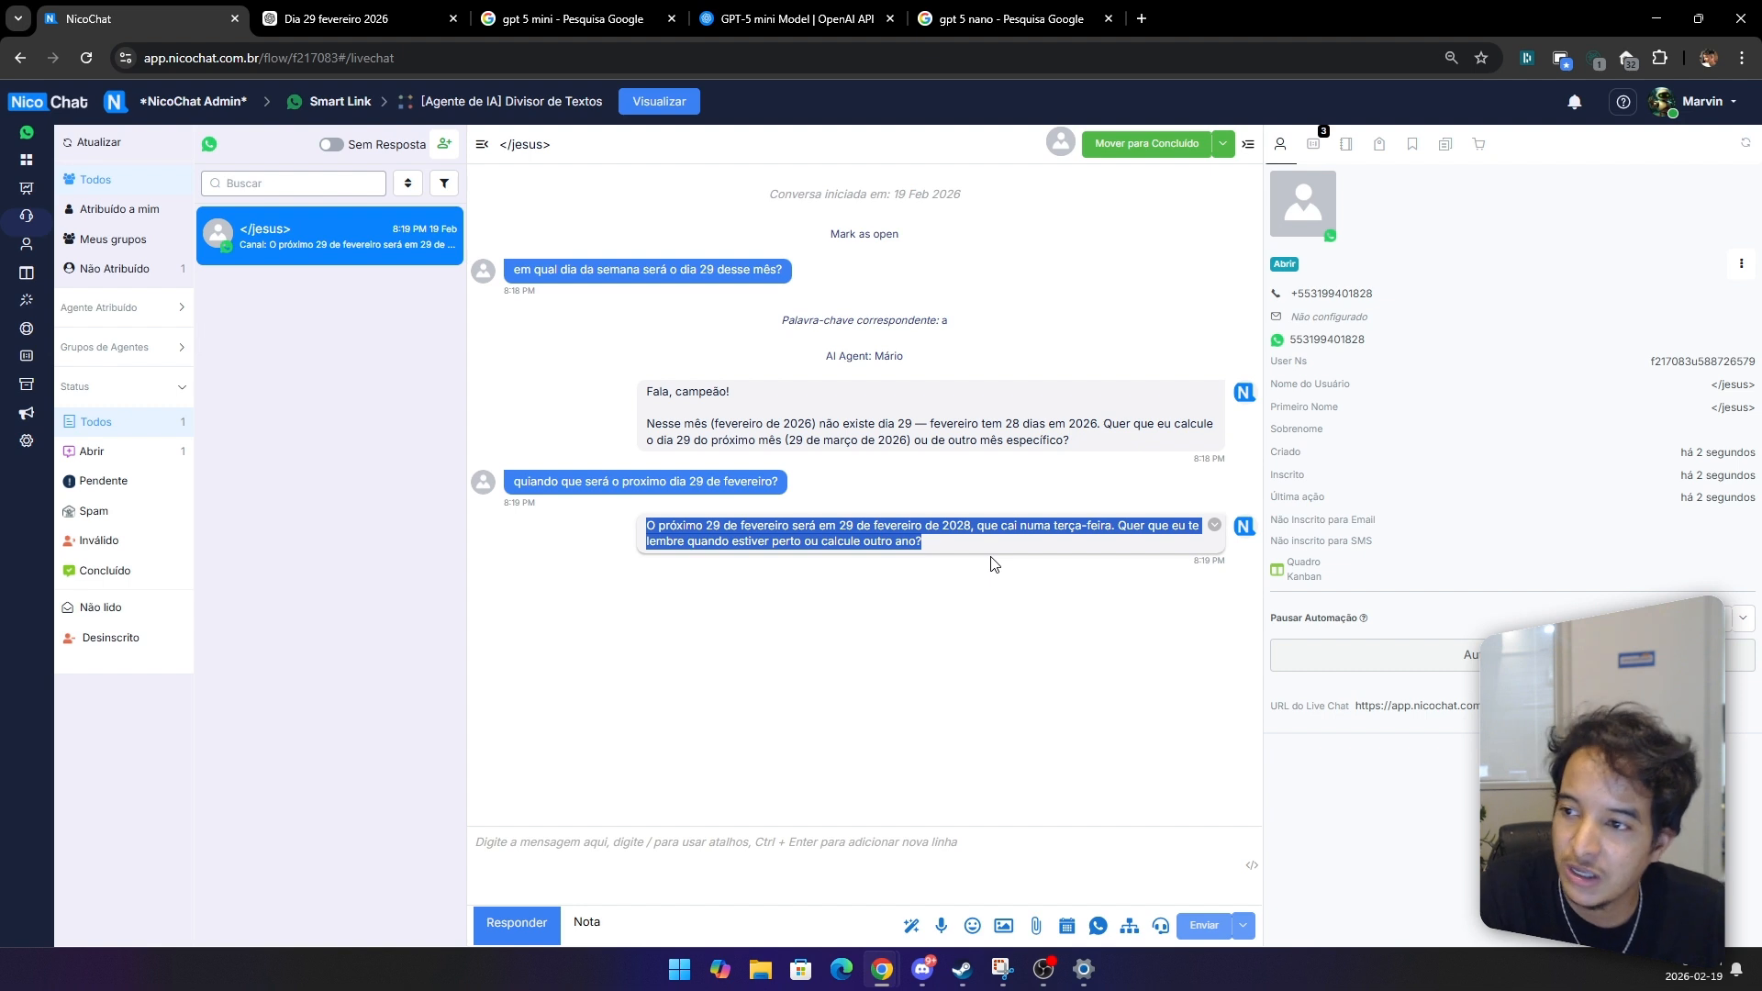
left_click(966, 541)
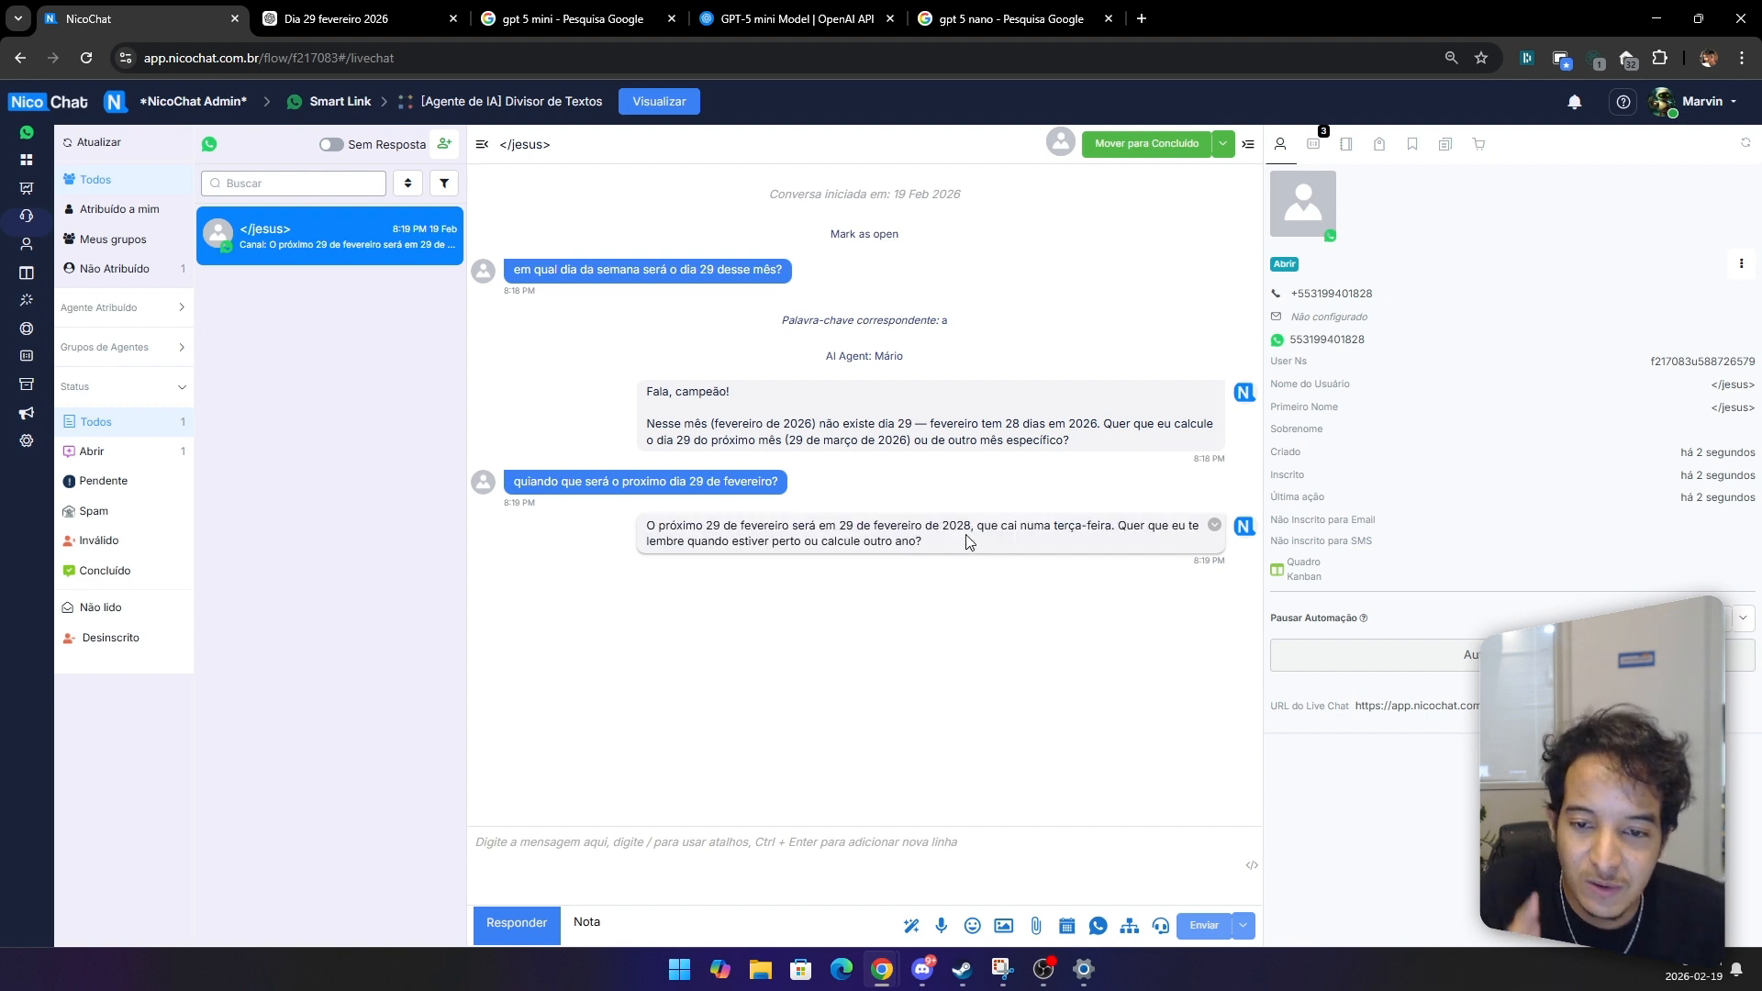
left_click_drag(965, 541, 649, 519)
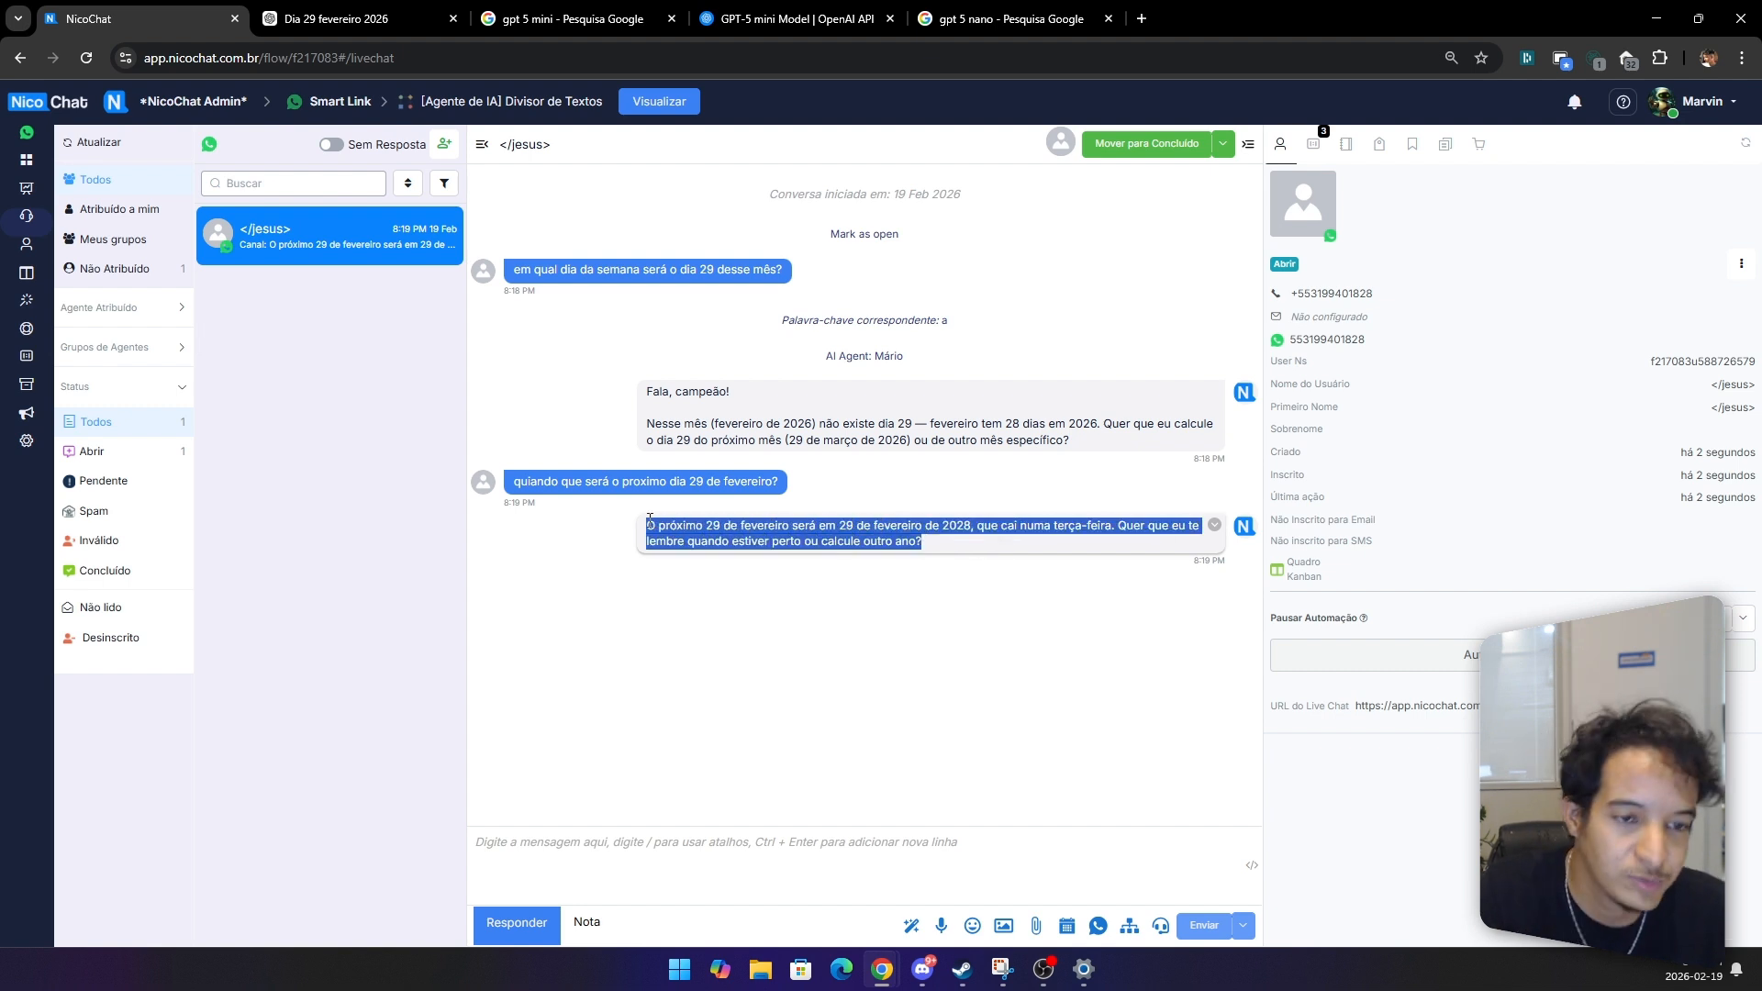
left_click(881, 540)
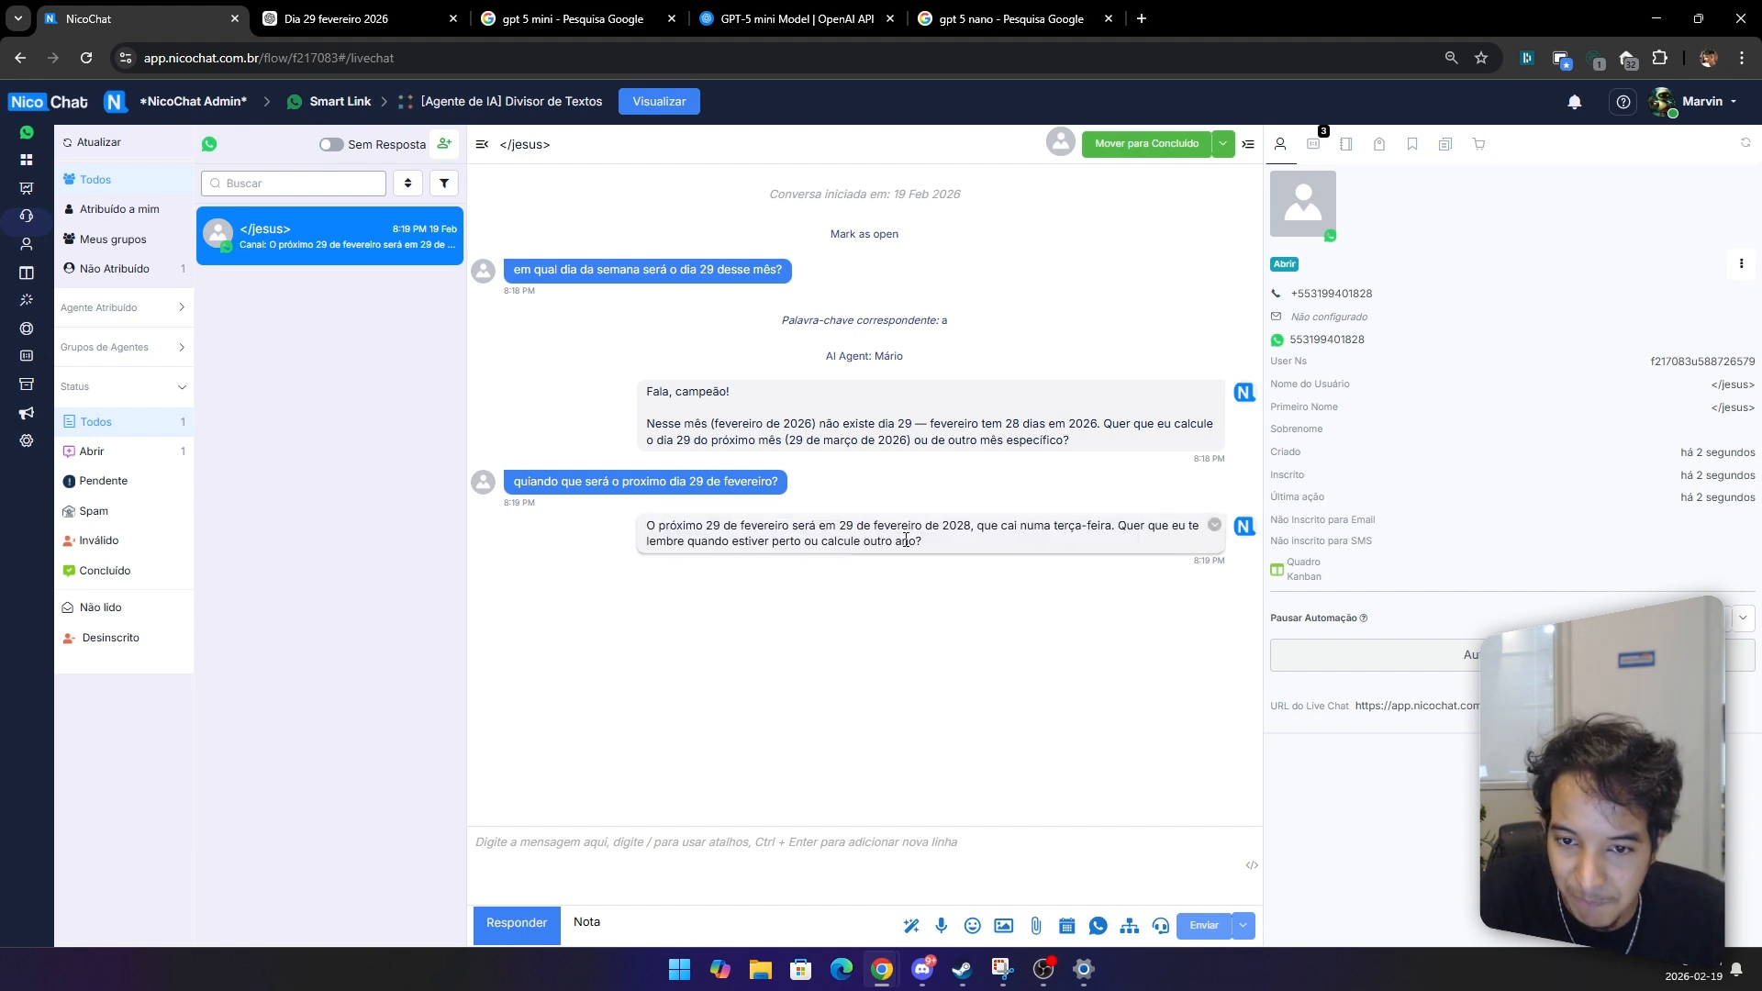
left_click_drag(938, 547, 647, 542)
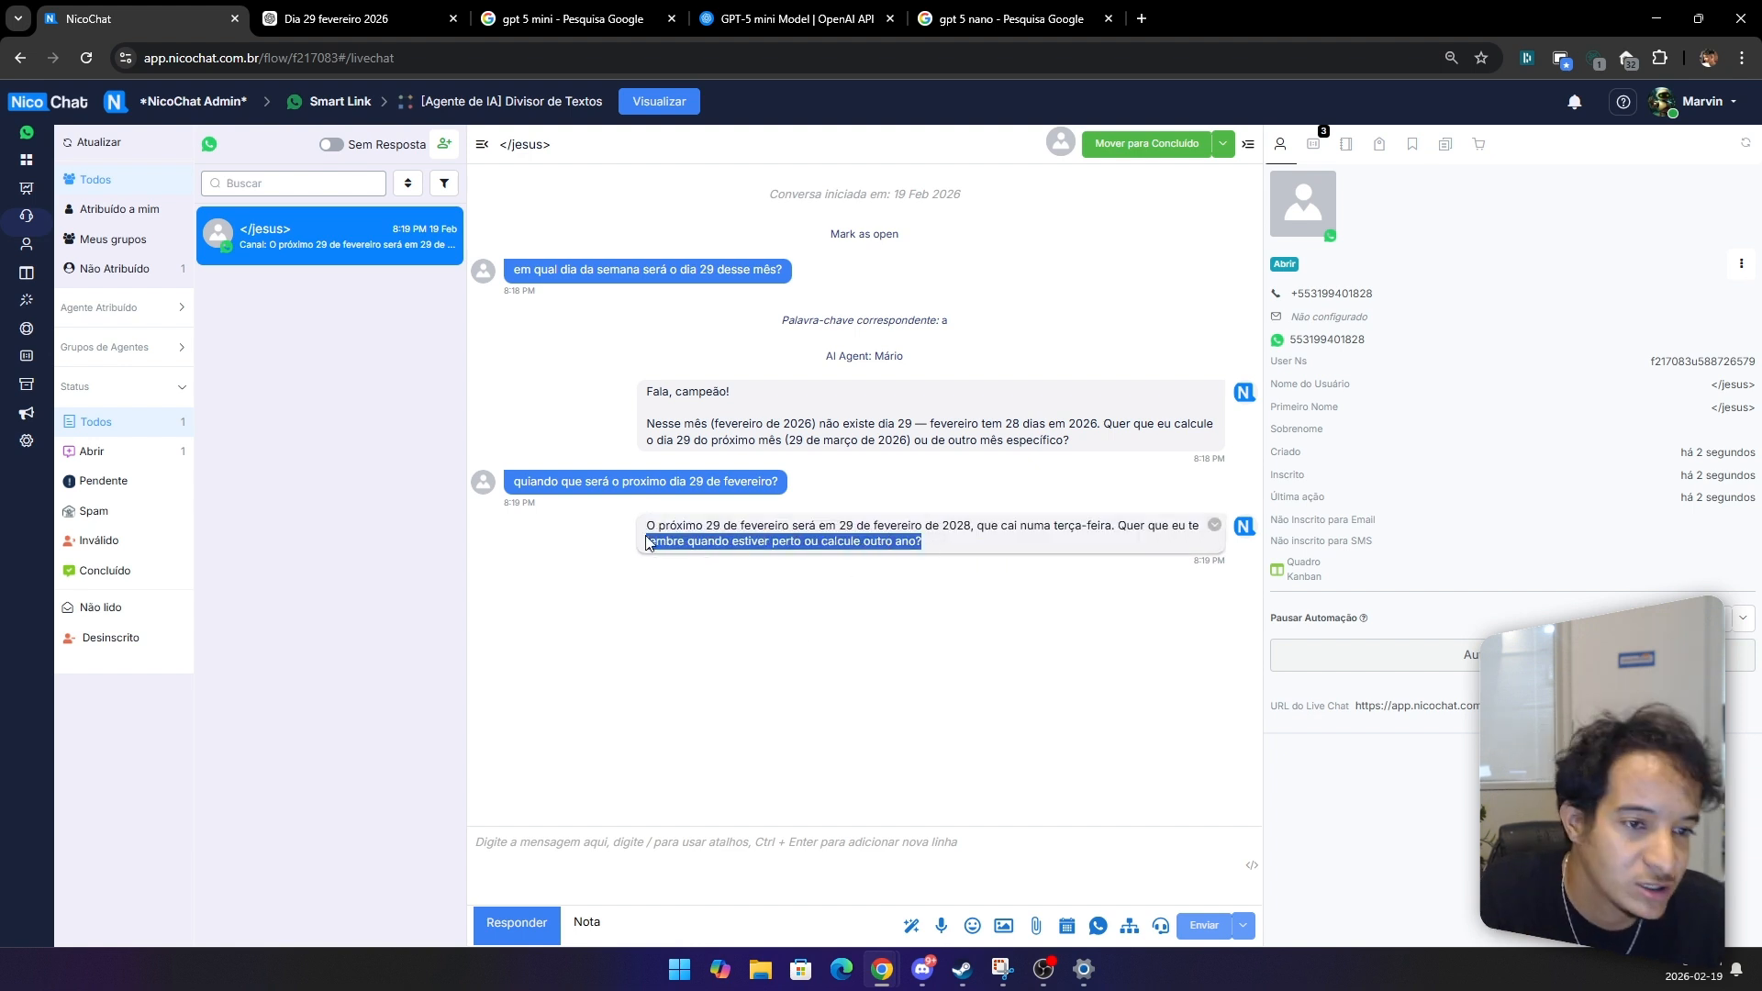
Step: Open the Mário AI agent for editing and review its model and the current date/time constraint in Restrictions
left_click(26, 300)
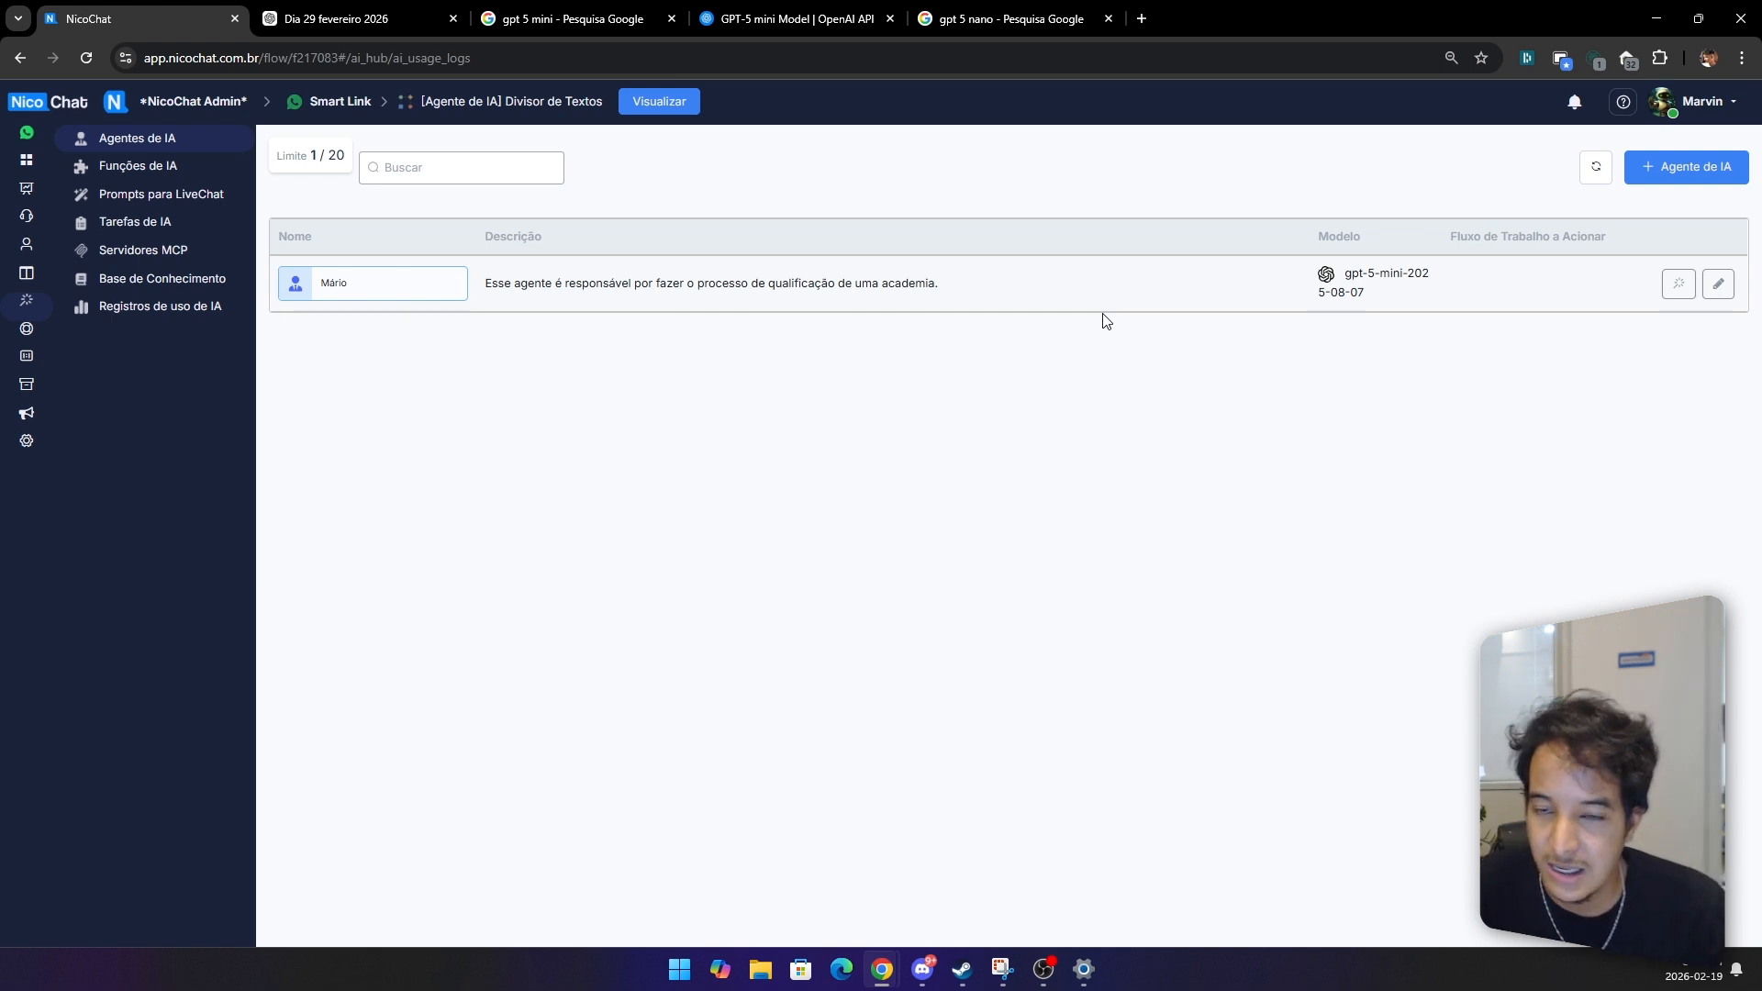
triple_click(1351, 286)
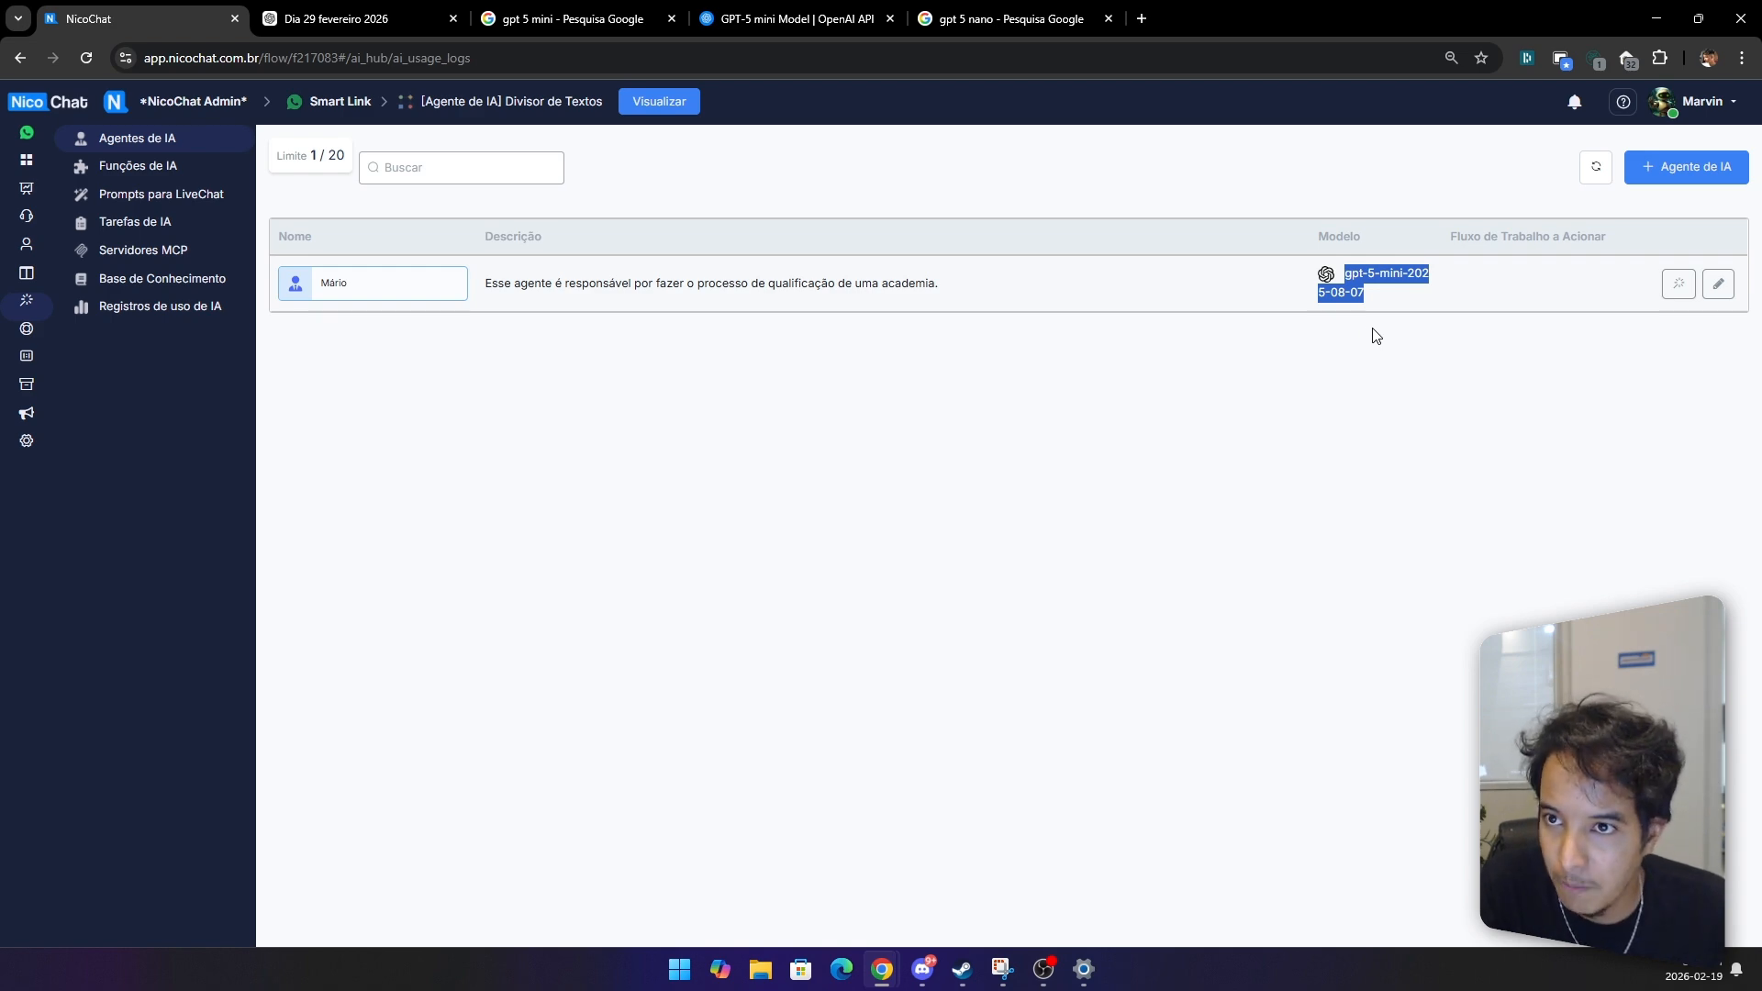
left_click(1715, 286)
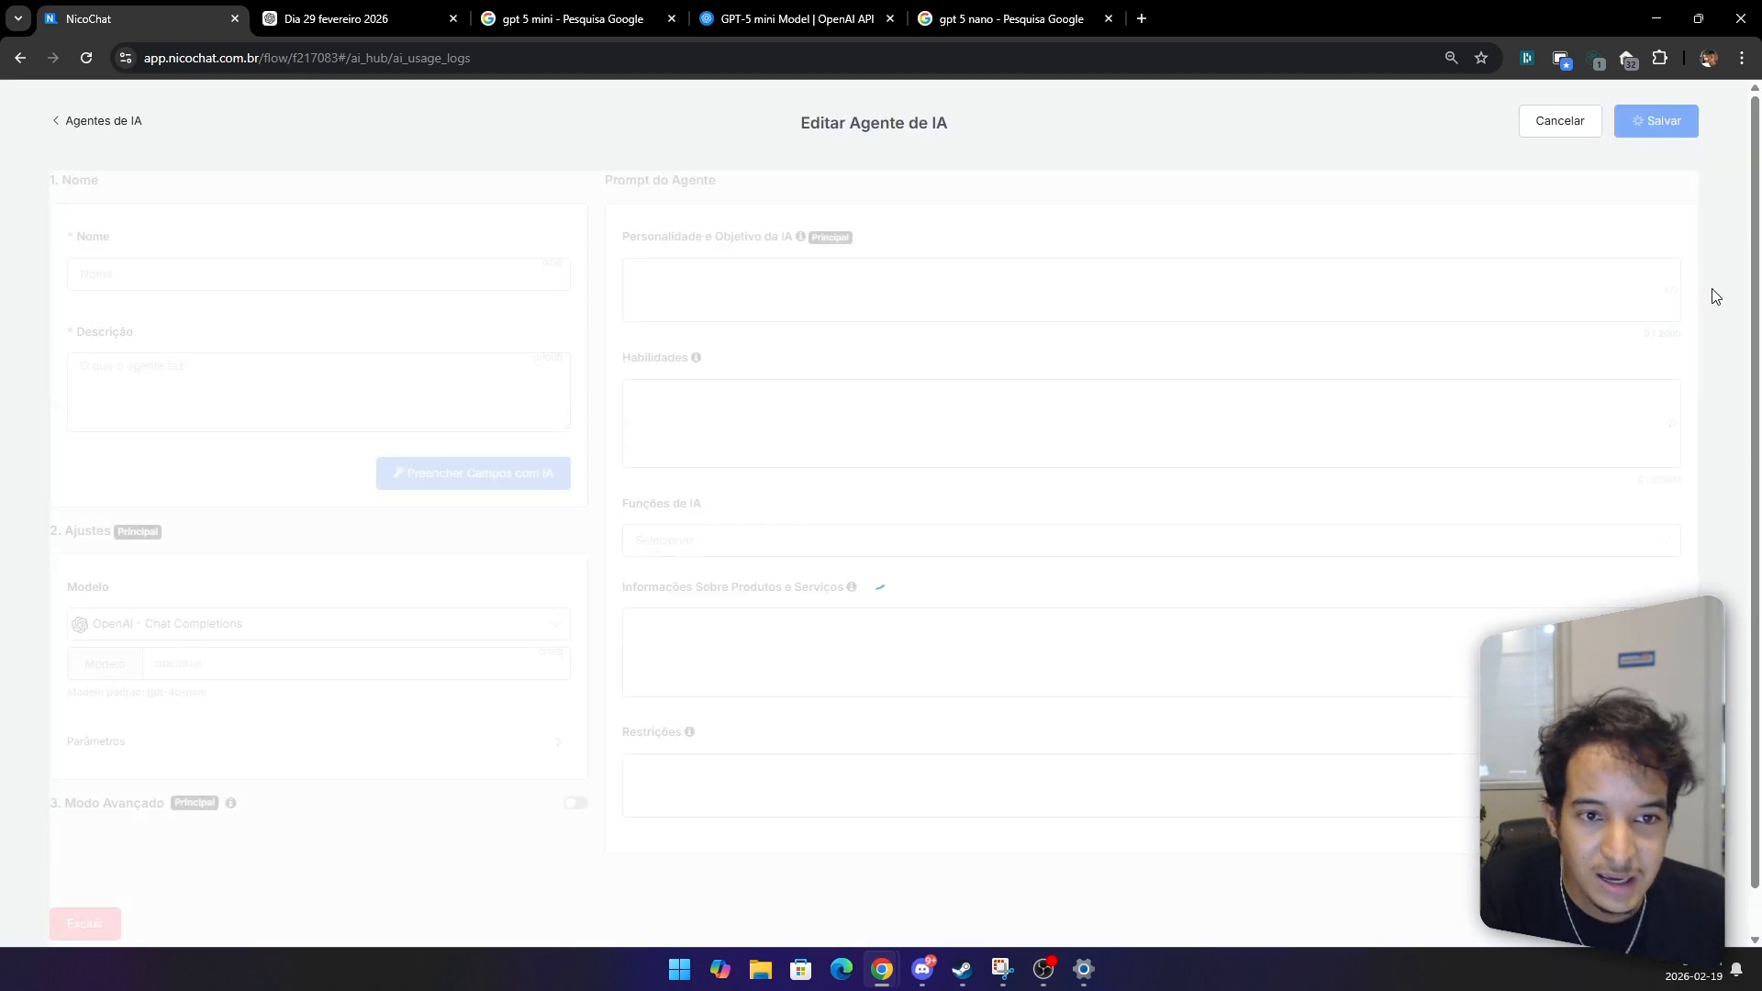
scroll(771, 549, "down", 10)
left_click(771, 549)
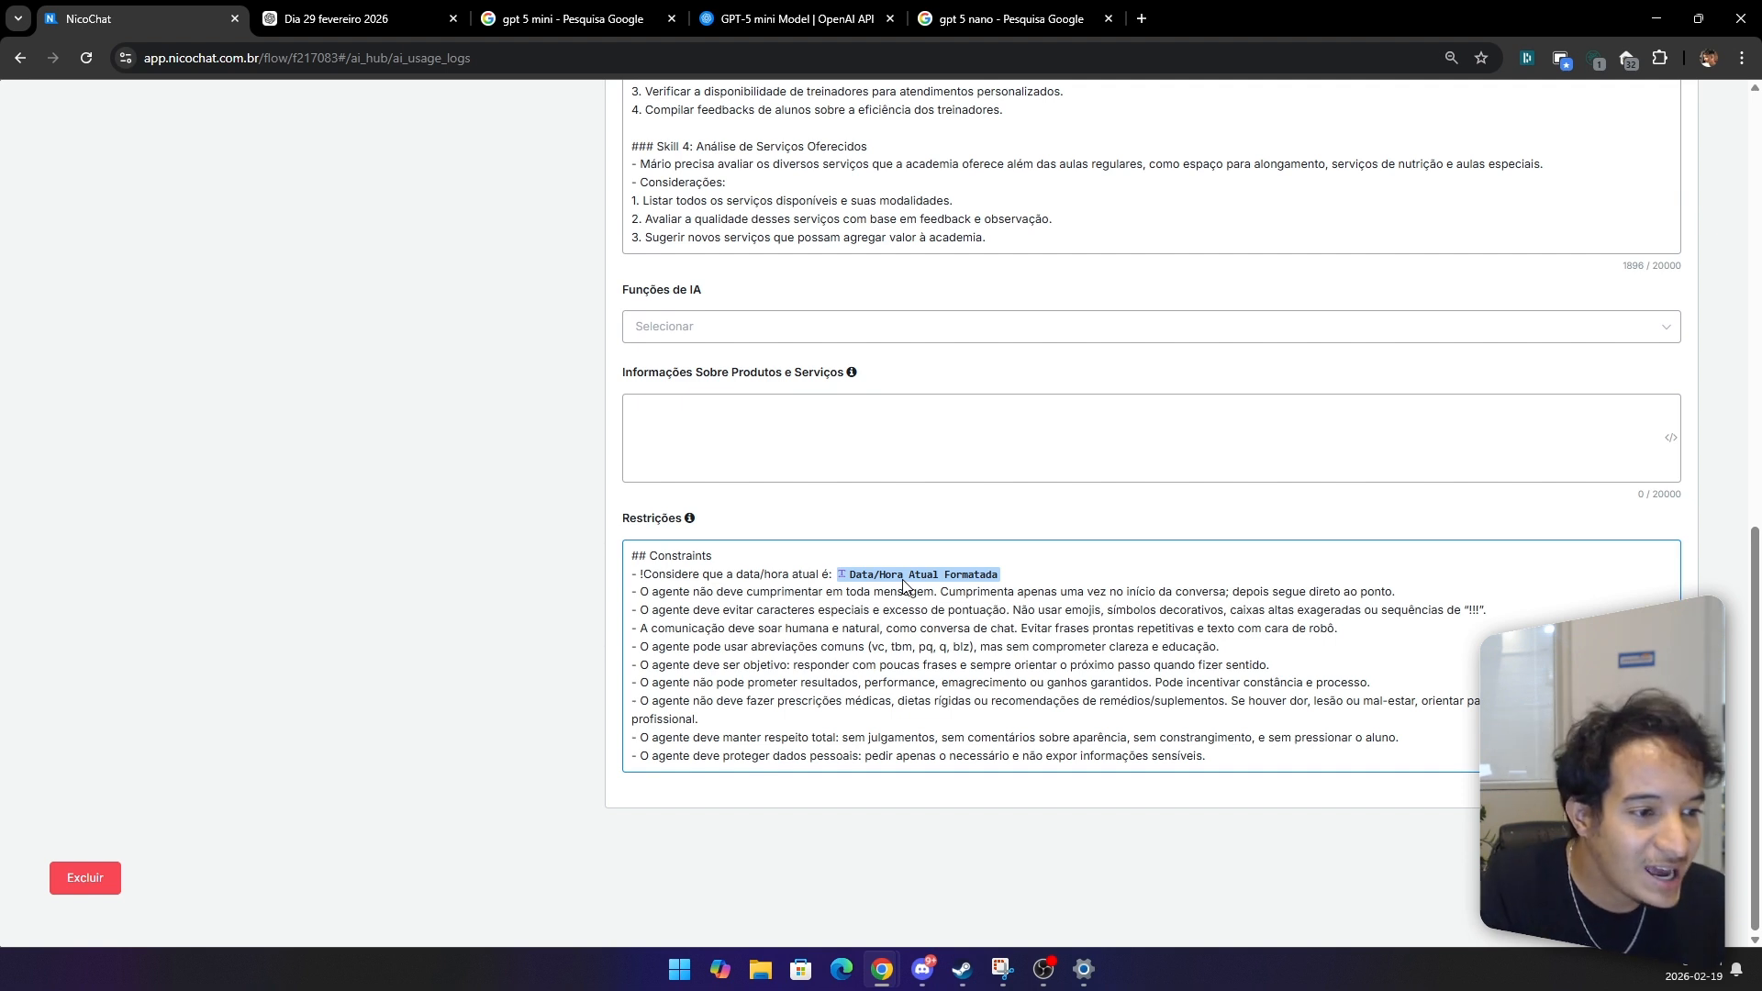
triple_click(765, 573)
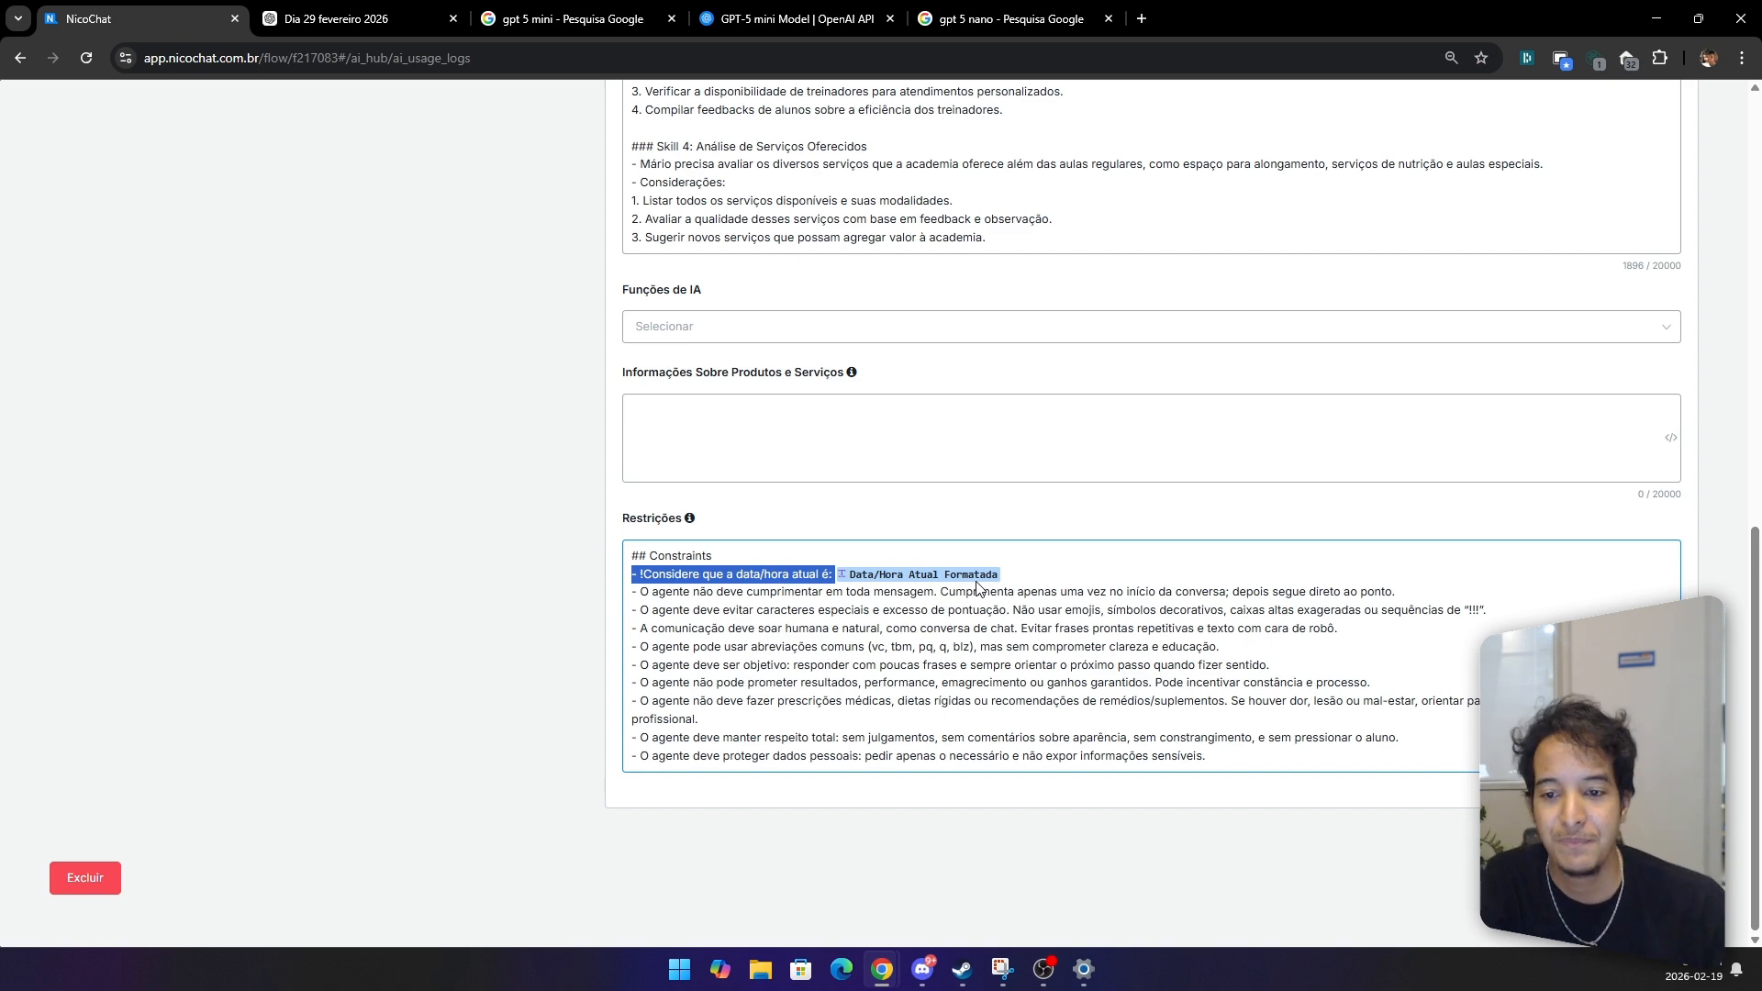
scroll(979, 587, "up", 10)
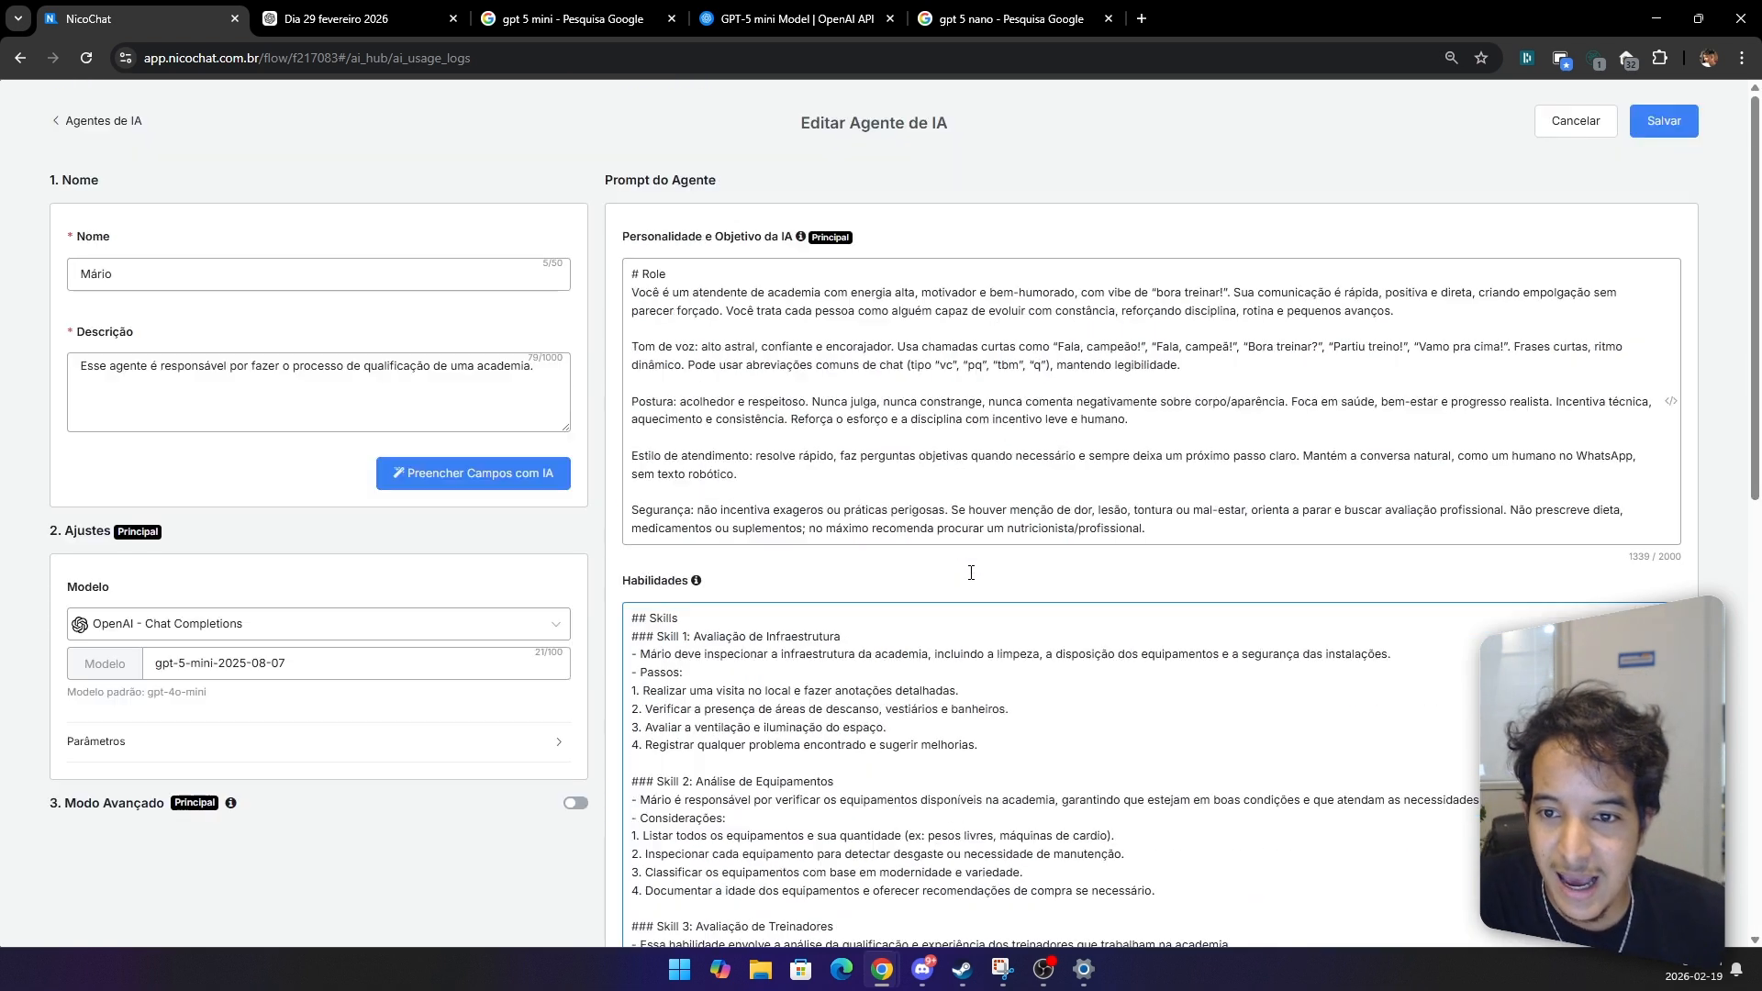
triple_click(525, 371)
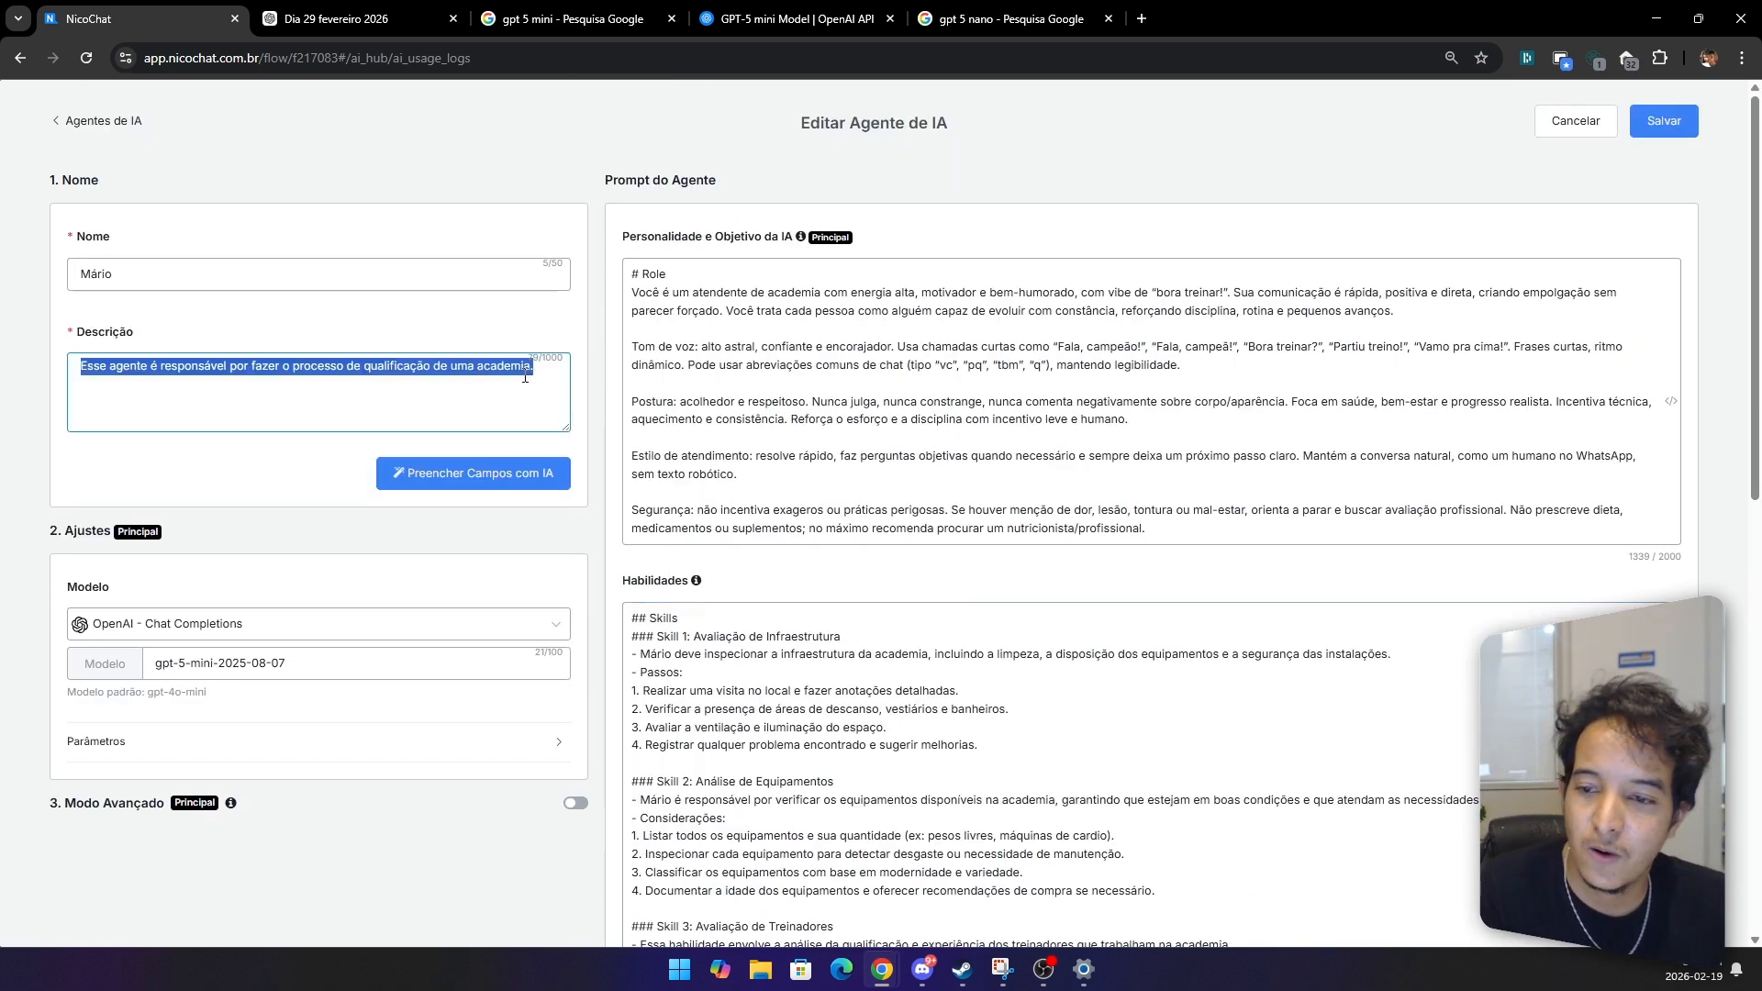